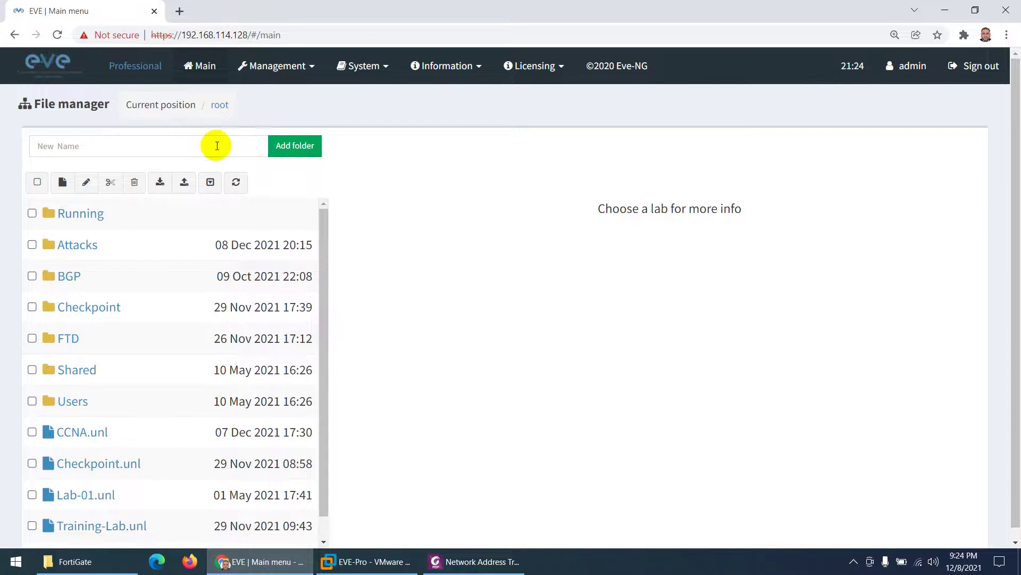
Step: Create a new folder named Topologies in the File manager
left_click(198, 145)
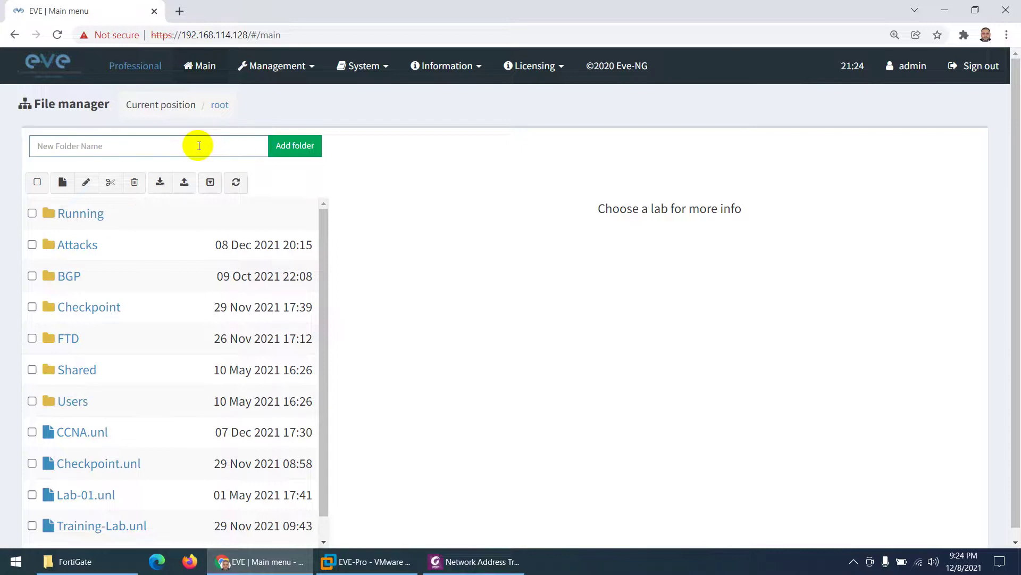
type("Topologies")
left_click(291, 148)
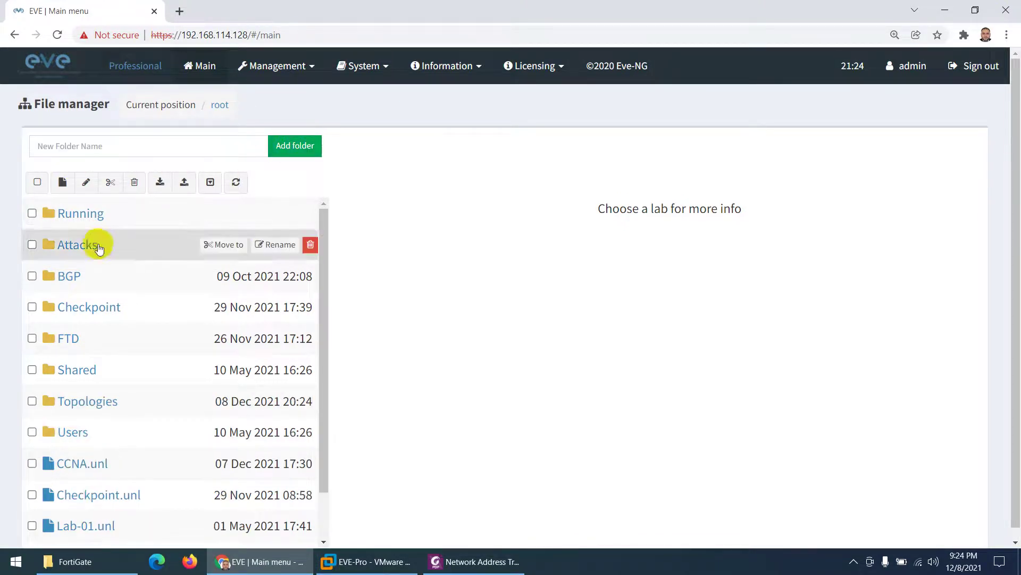
Step: Inside Topologies, create a new lab named FG-Topology
left_click(88, 404)
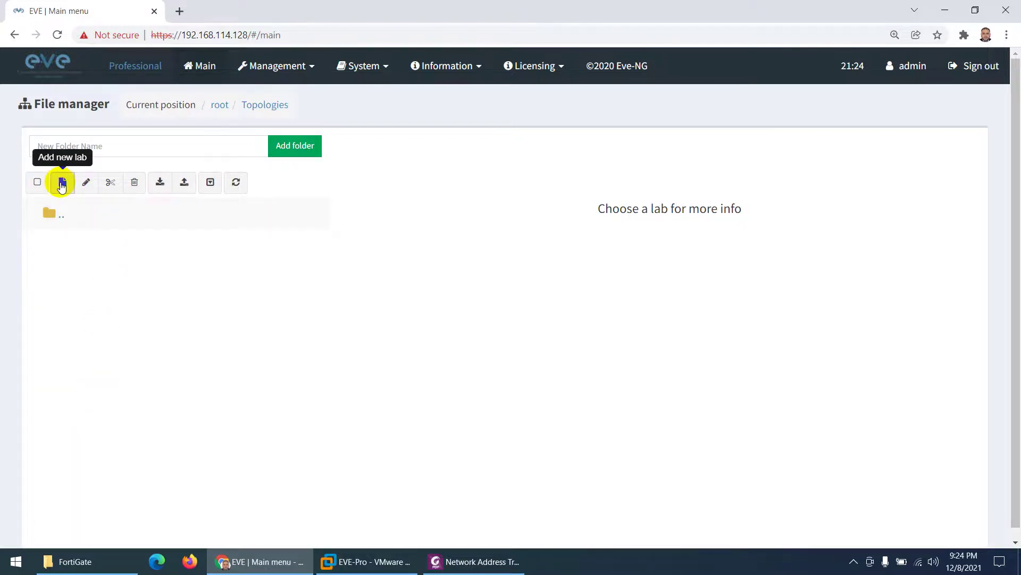
left_click(62, 184)
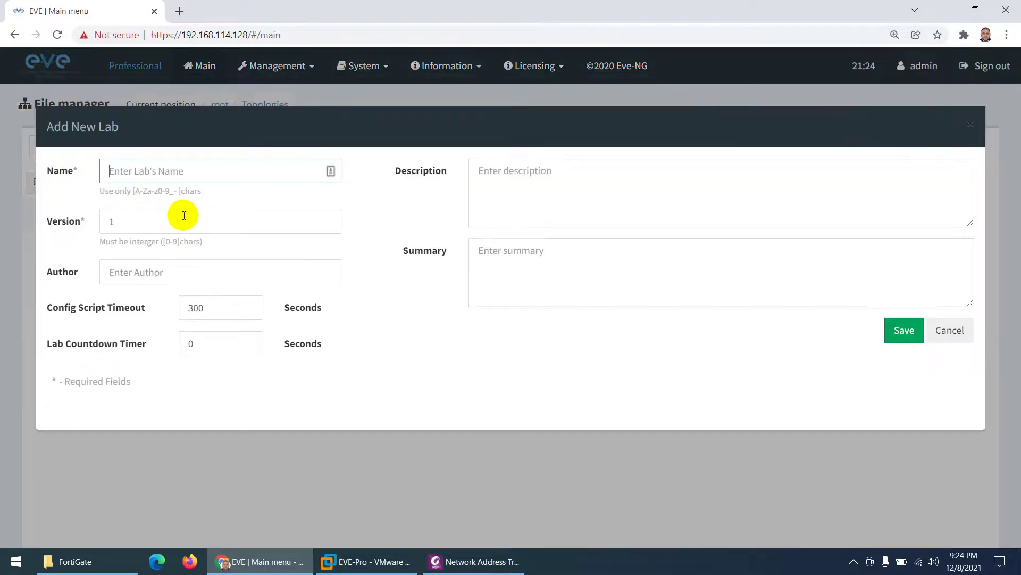
type("FG")
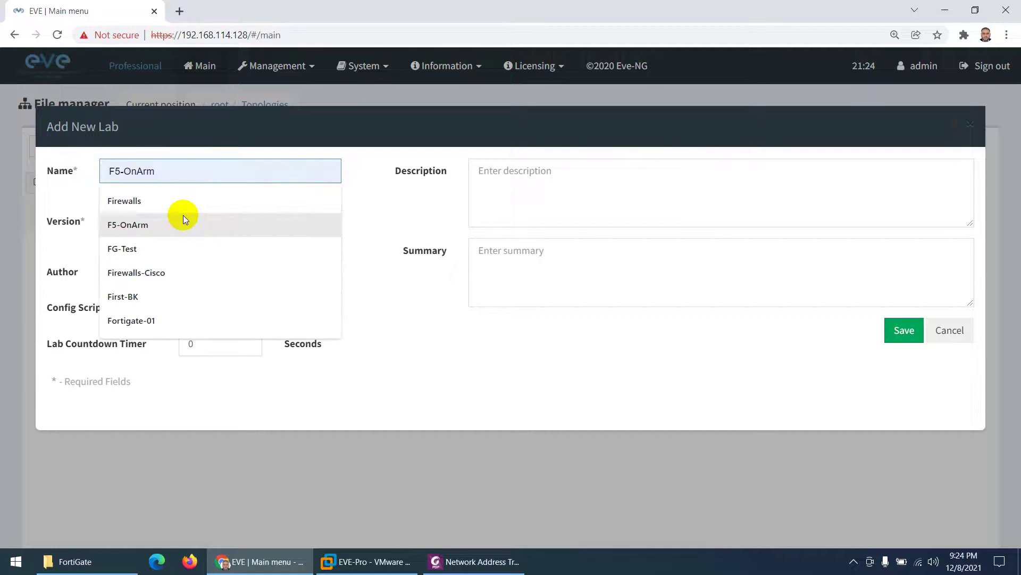
type("-Topology")
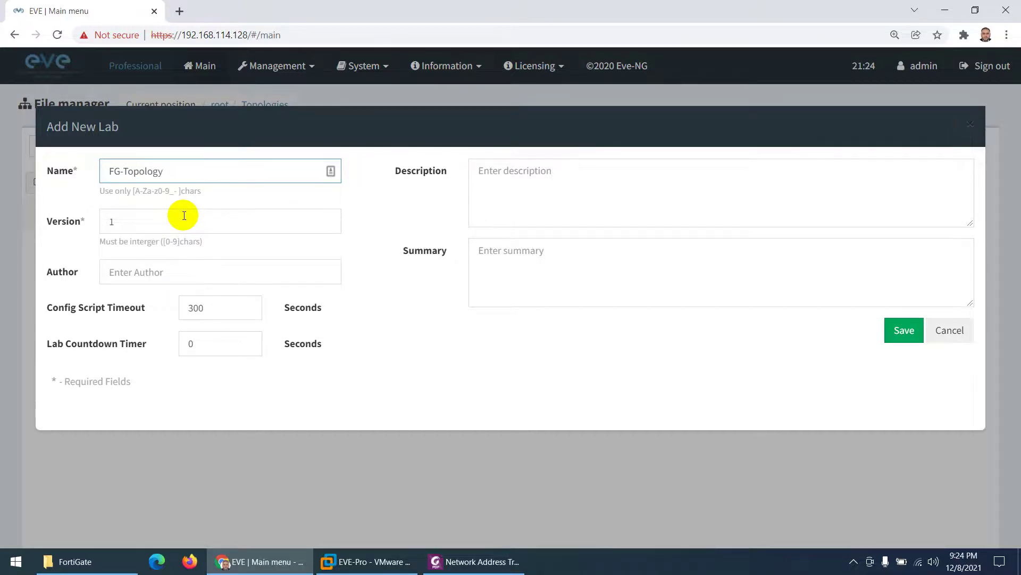
left_click(905, 329)
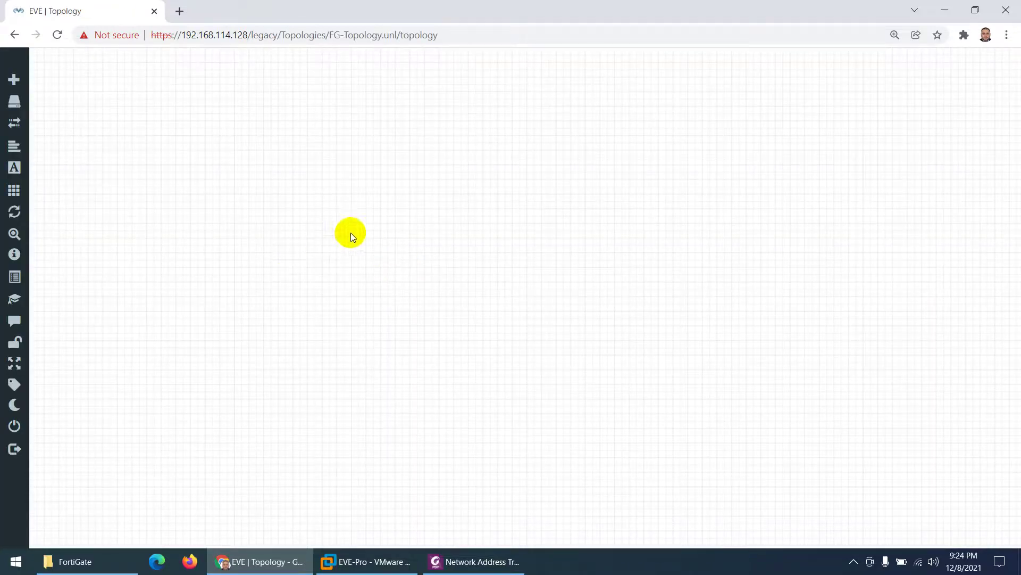
Step: Add a Fortinet FortiGate node using the fortinet-FGT-v6-build1803 image
right_click(436, 186)
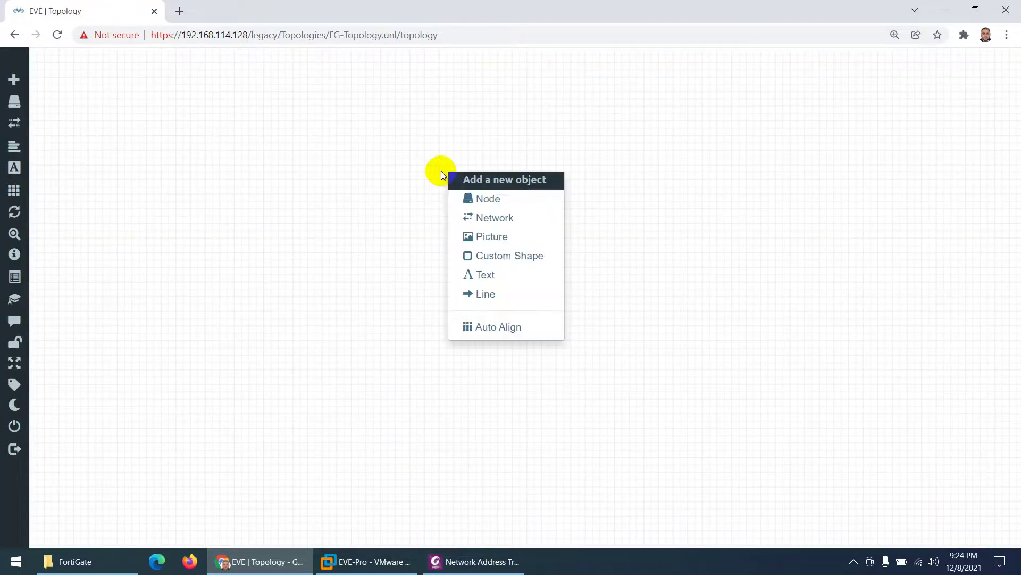
left_click(470, 199)
type("for")
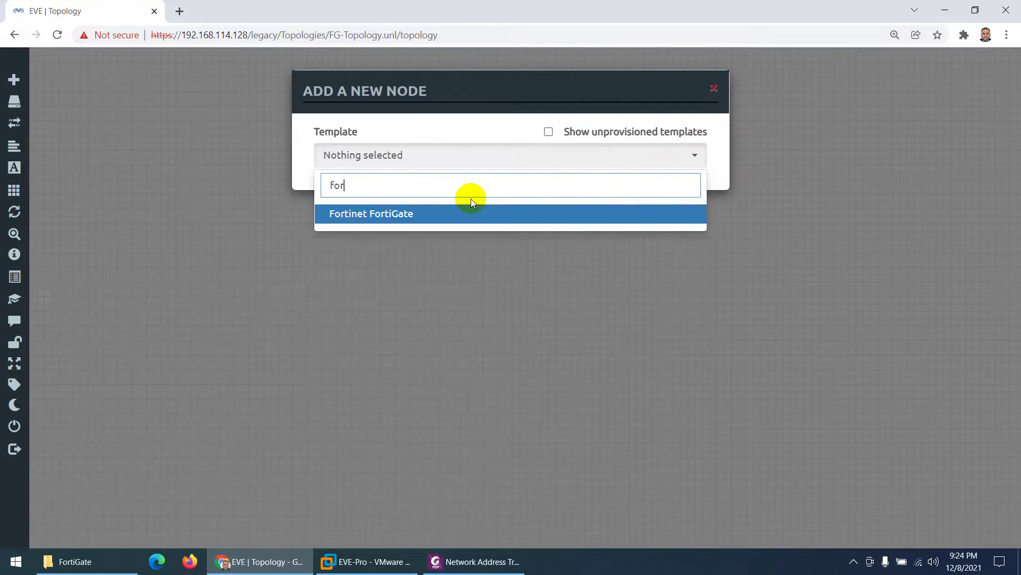
left_click(389, 213)
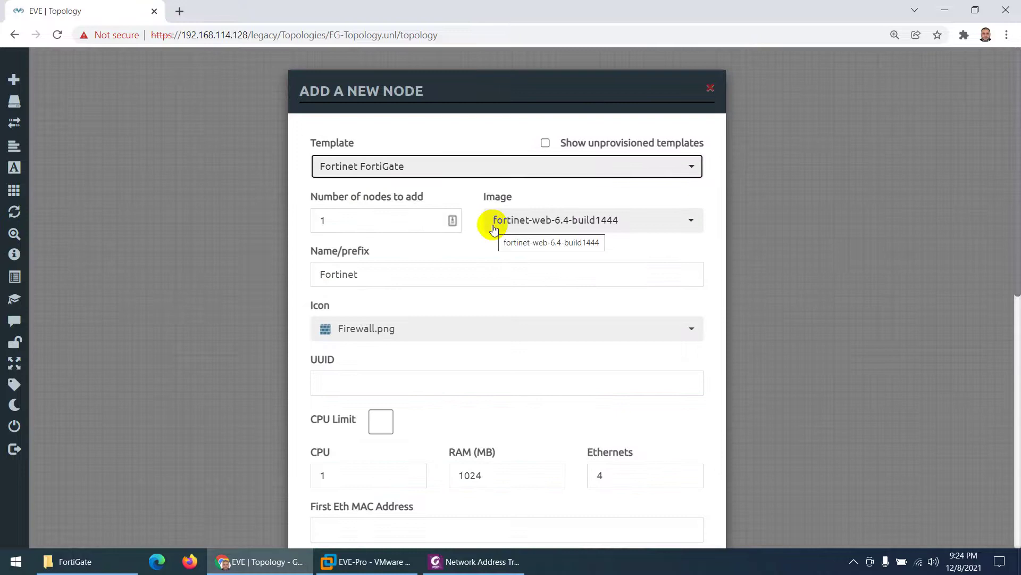
left_click(526, 227)
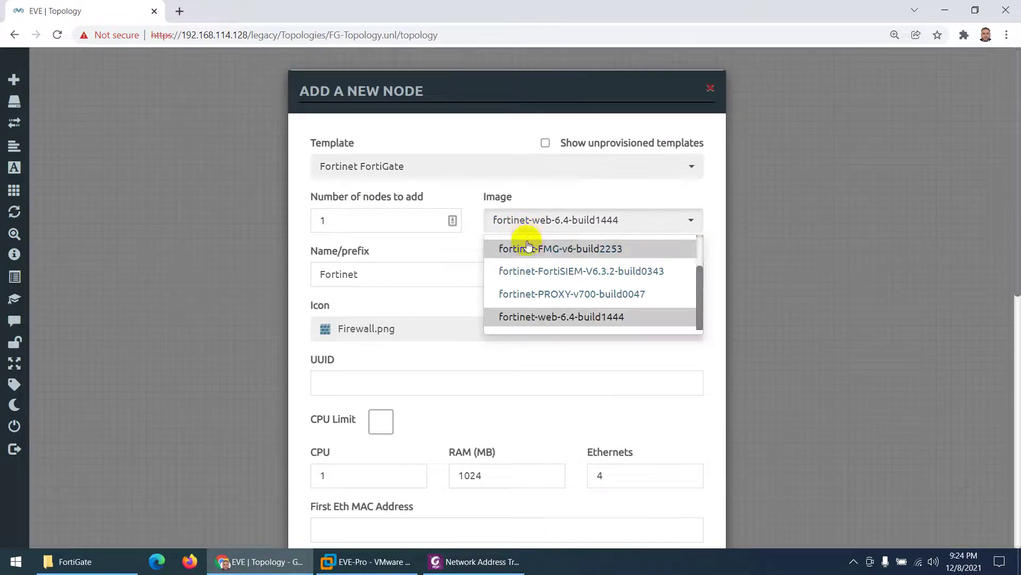
scroll(565, 300, "up", 2)
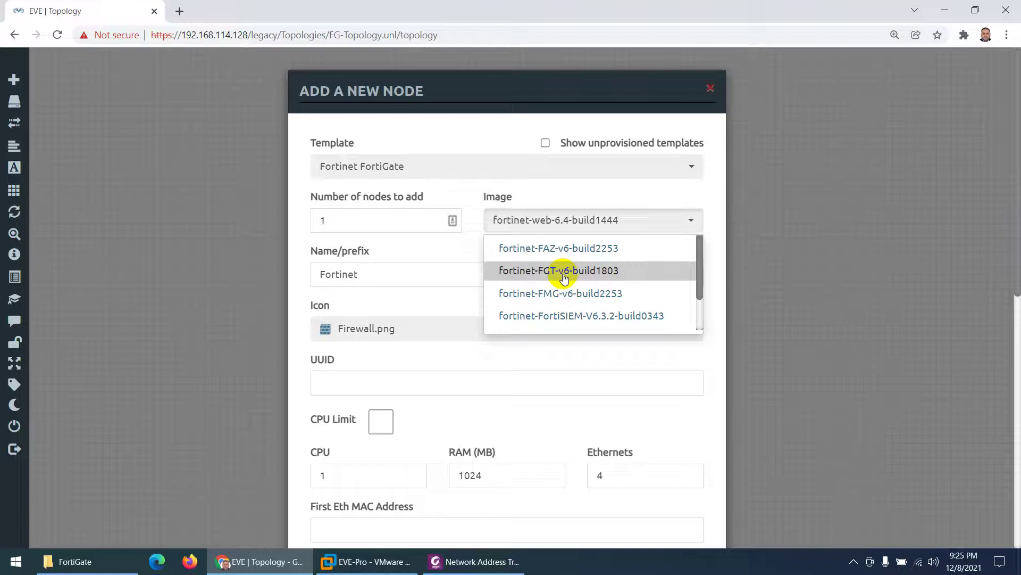
left_click(565, 278)
Step: Name the node FG, save it, and position it on the canvas
left_click_drag(371, 275, 305, 276)
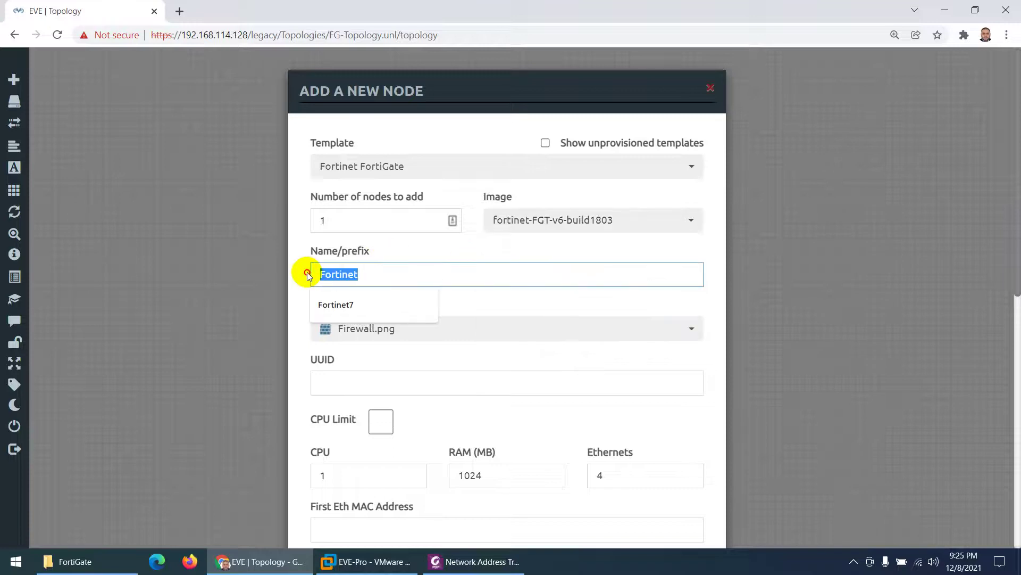
type("FG")
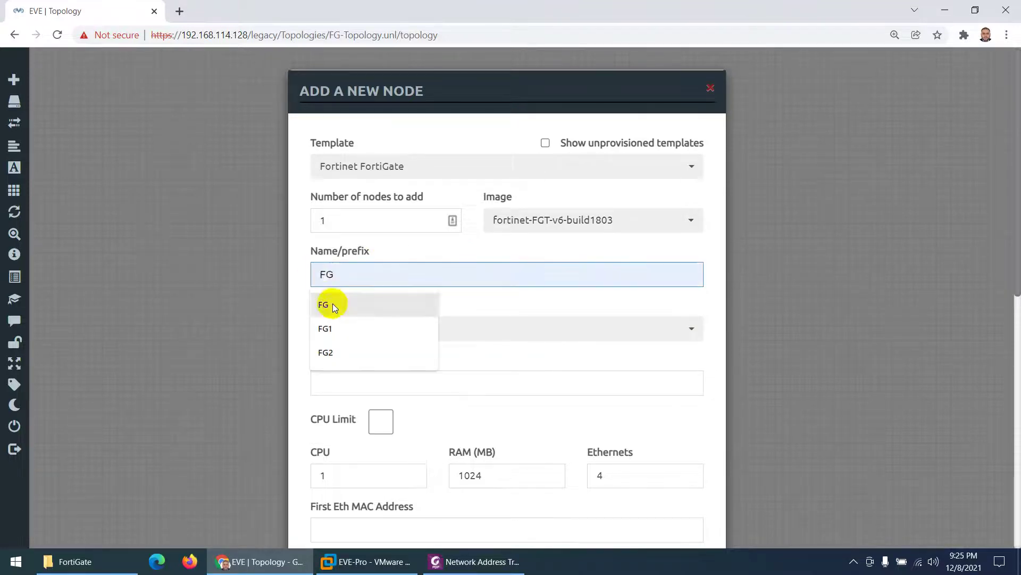
left_click(333, 306)
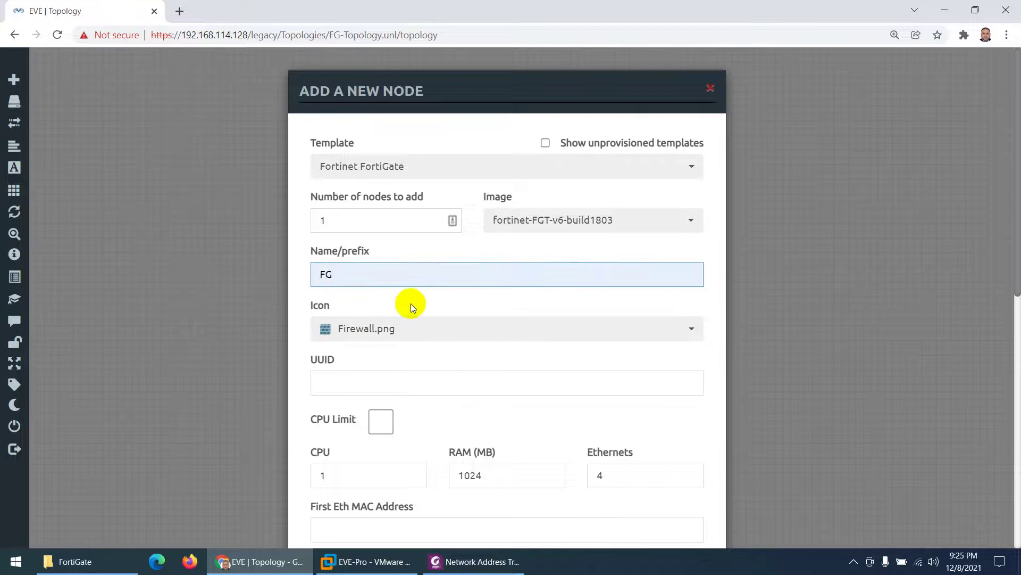
scroll(410, 304, "down", 3)
scroll(387, 232, "up", 3)
scroll(342, 223, "down", 4)
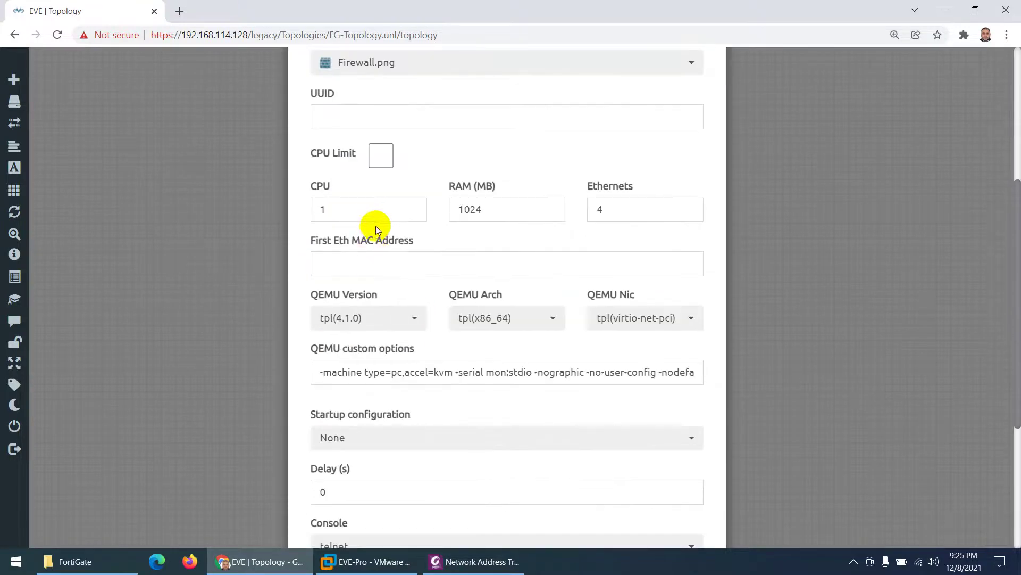
scroll(449, 301, "down", 4)
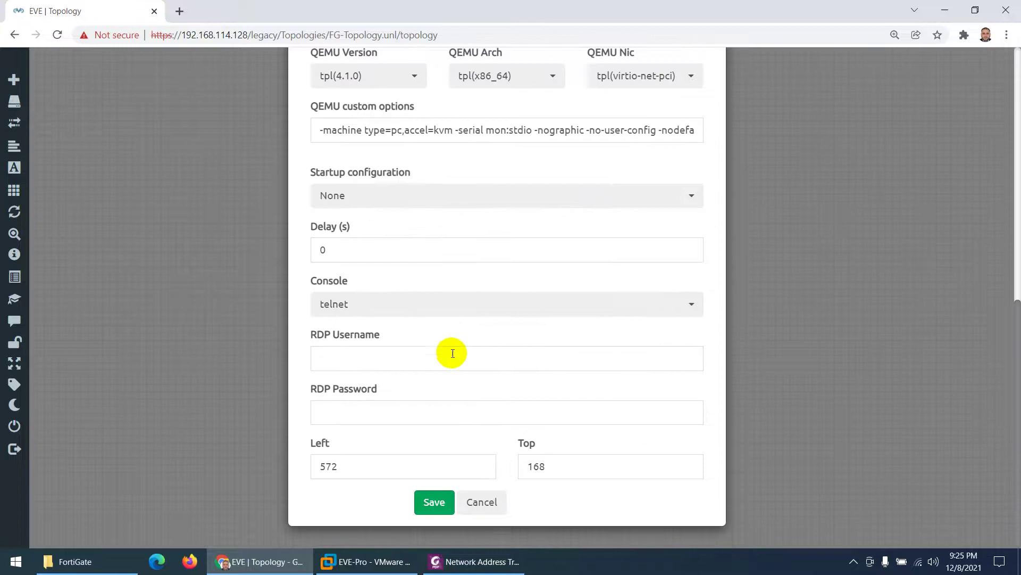
left_click(431, 503)
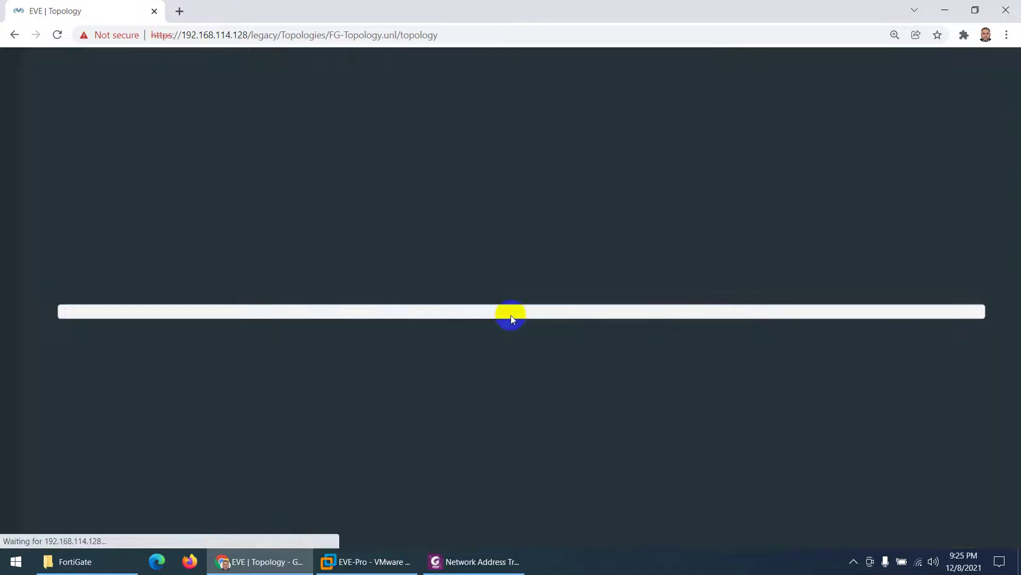
left_click_drag(470, 186, 476, 222)
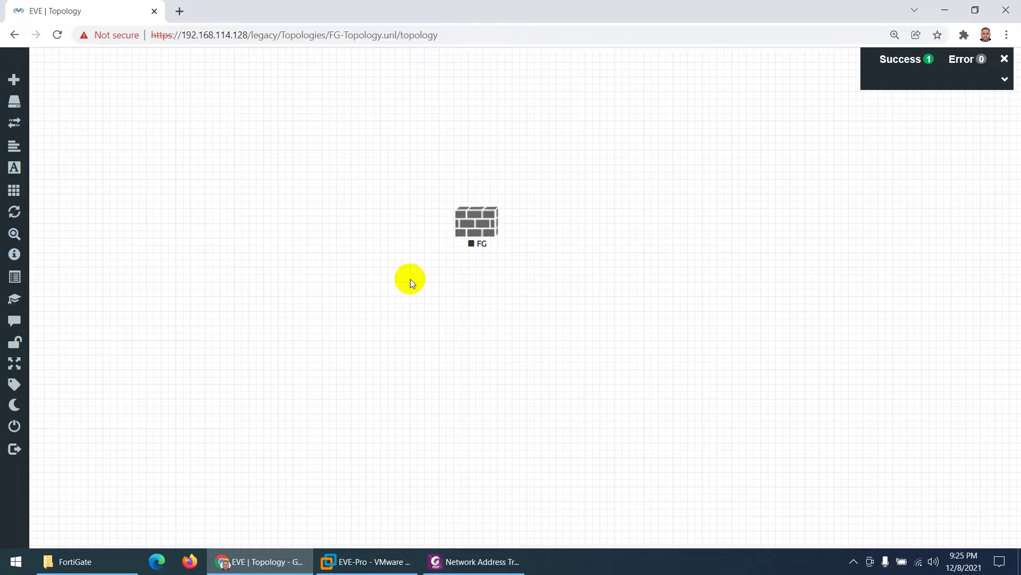
left_click_drag(475, 222, 475, 229)
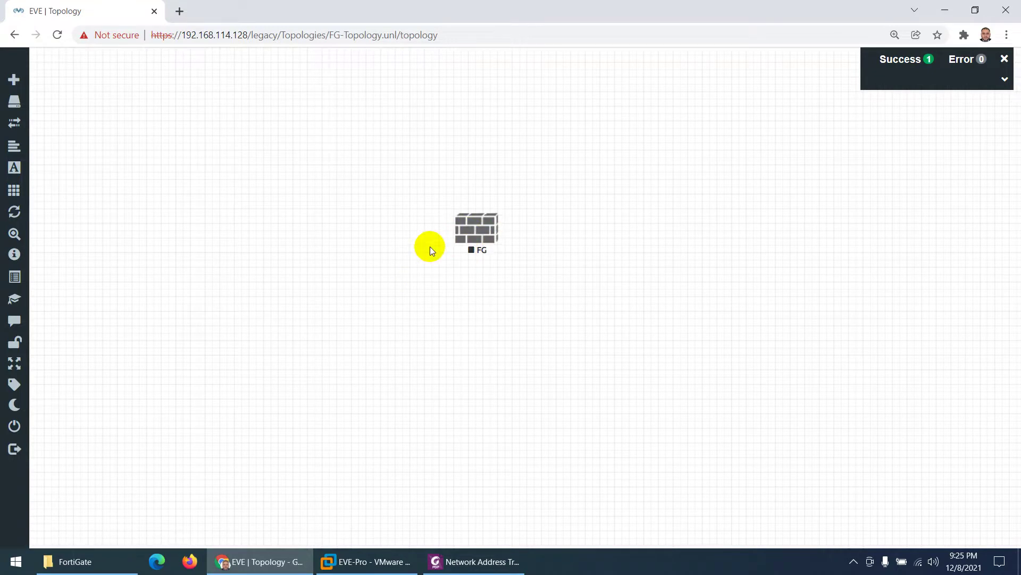
Step: Start adding Cisco IOL nodes, setting the node count to 2
right_click(371, 248)
left_click(401, 276)
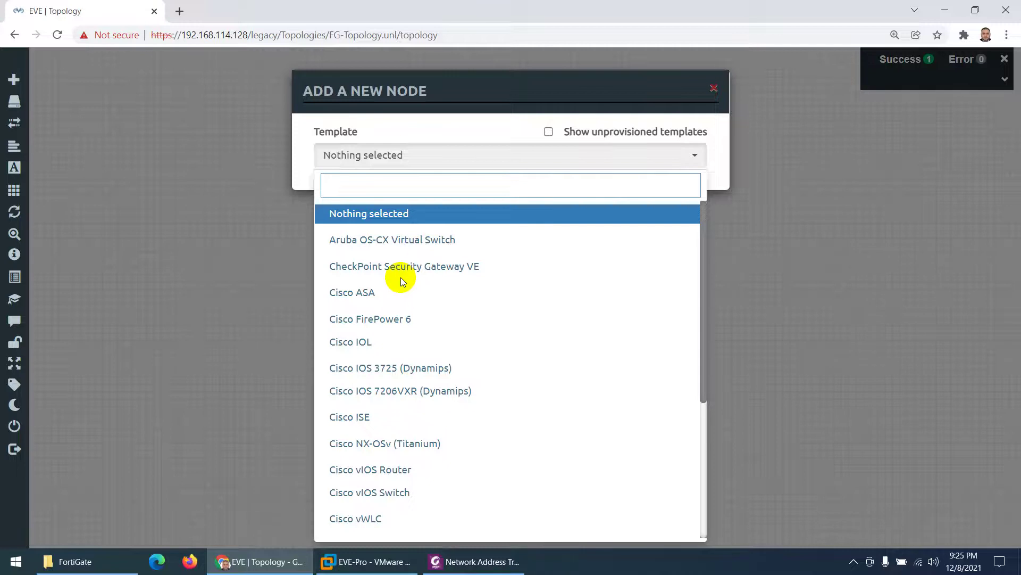
type("iol")
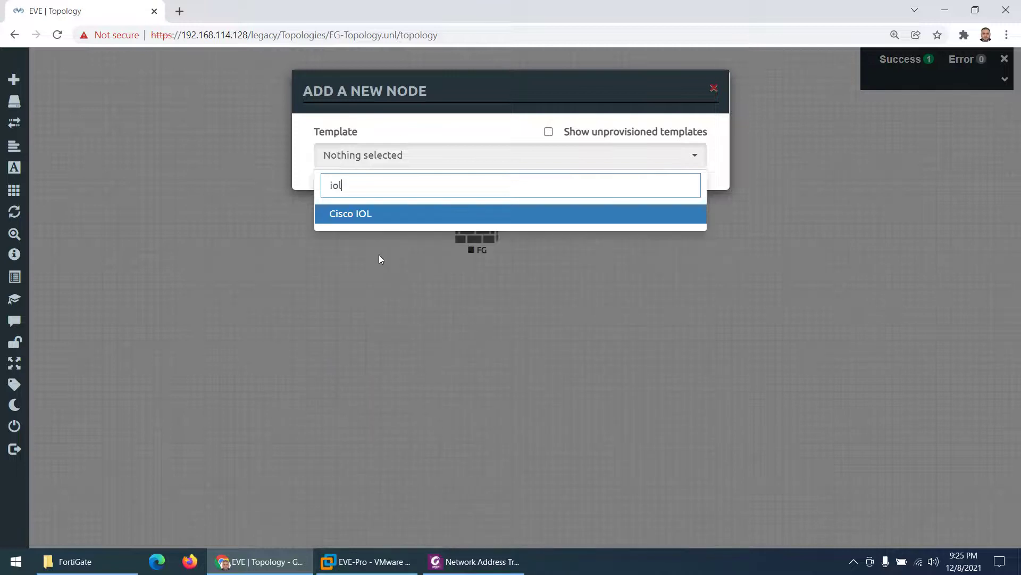
left_click(364, 219)
left_click(331, 220)
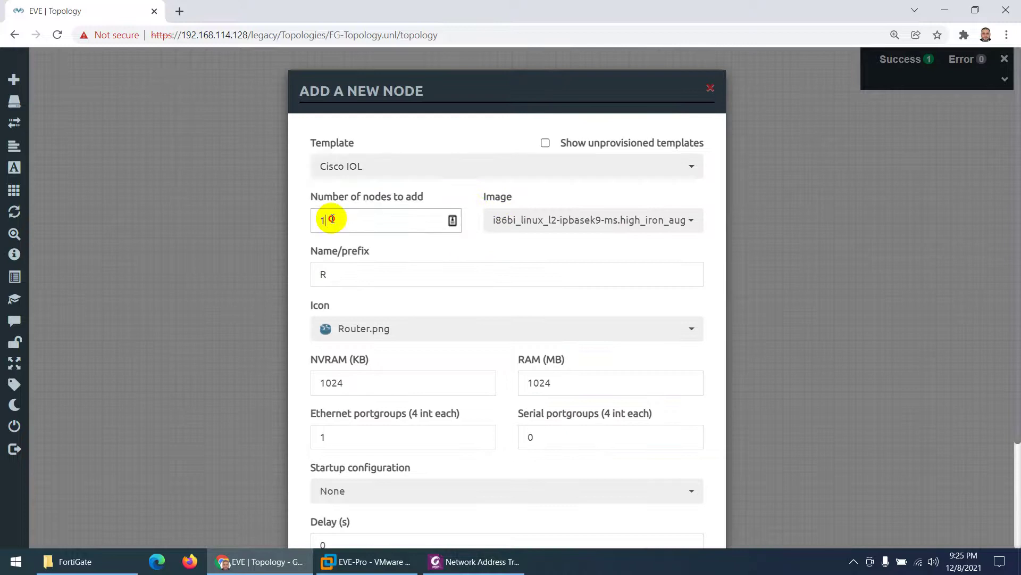
left_click_drag(331, 219, 306, 224)
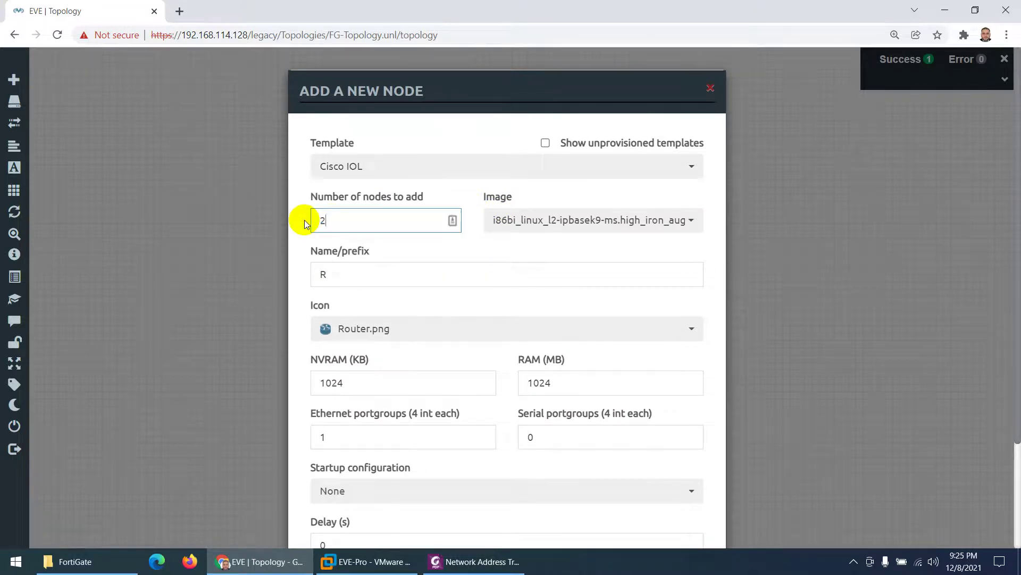
Step: Use name prefix SW and the Switch L3 icon, save, and move SW2 up-left
left_click_drag(326, 274, 305, 276)
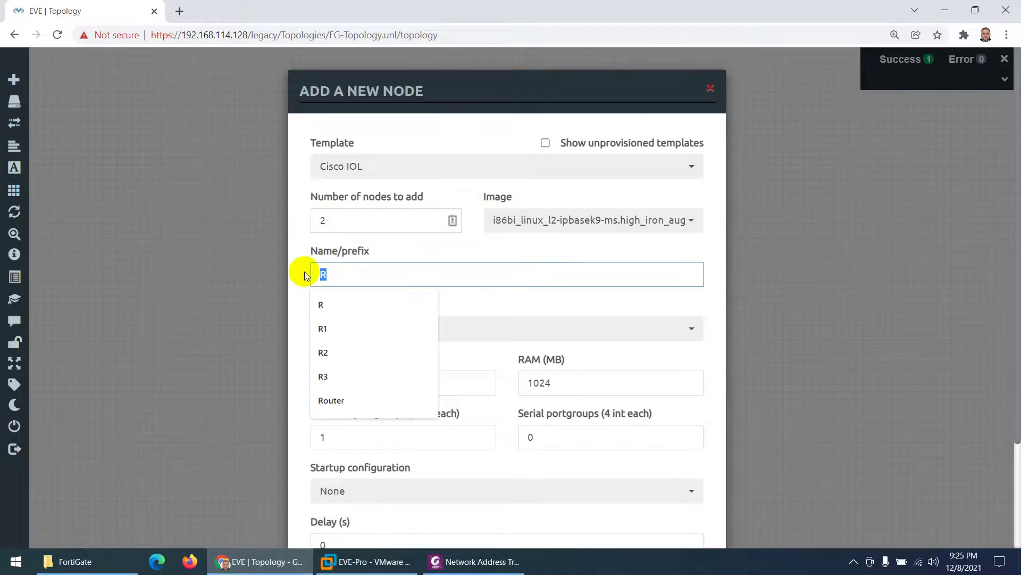
type("SW")
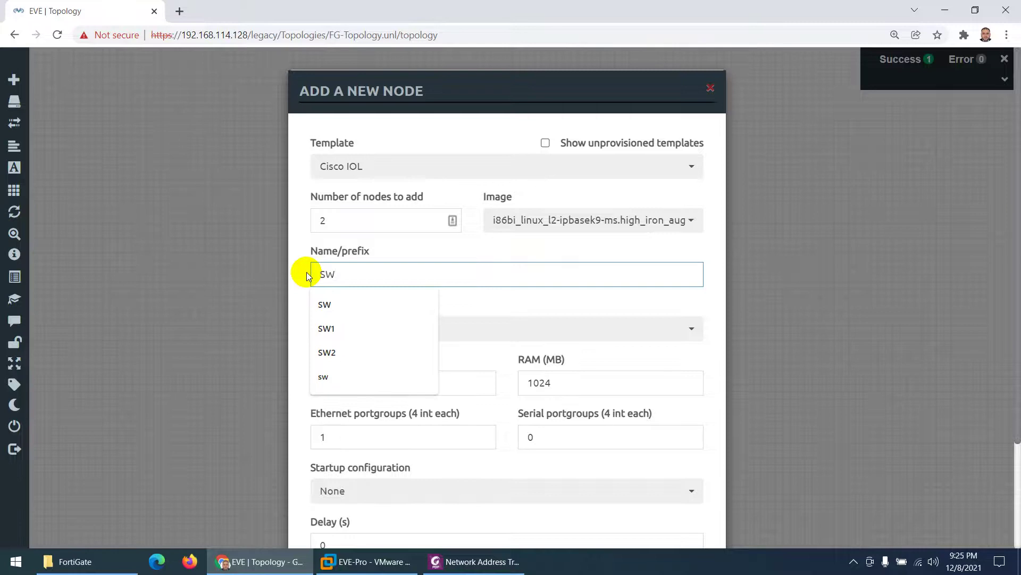
left_click(334, 314)
left_click(366, 329)
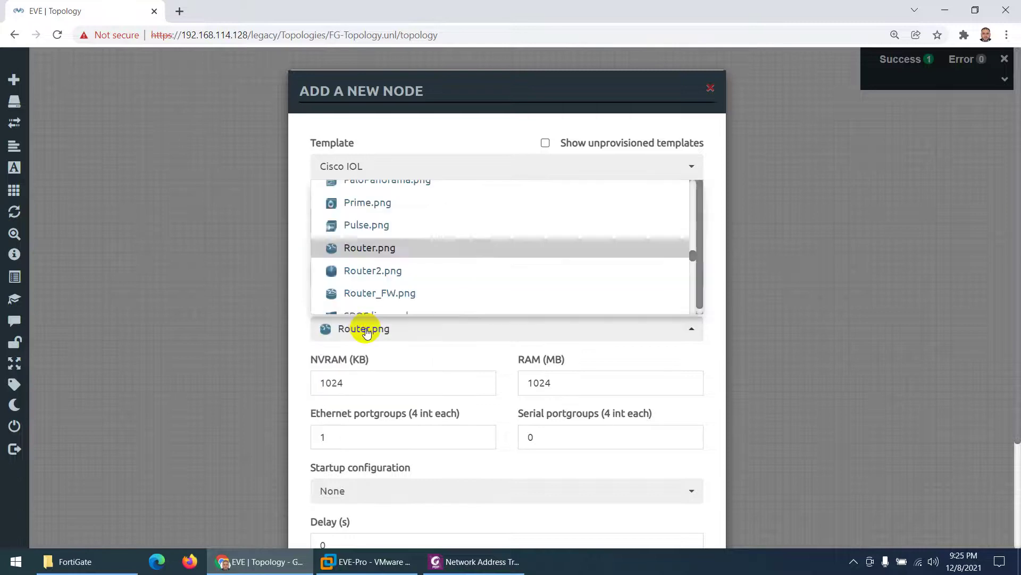
scroll(400, 281, "down", 3)
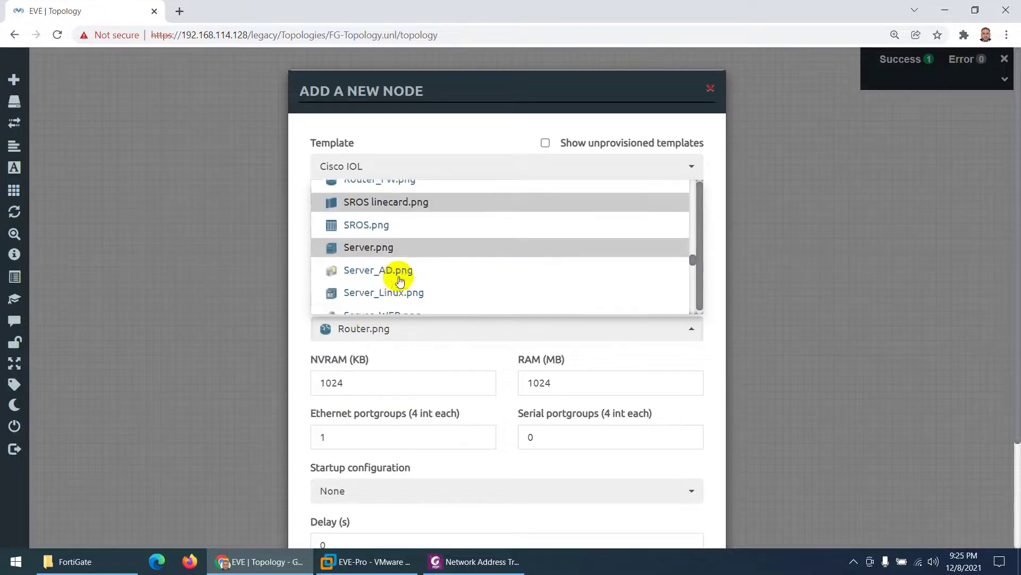
scroll(400, 280, "down", 5)
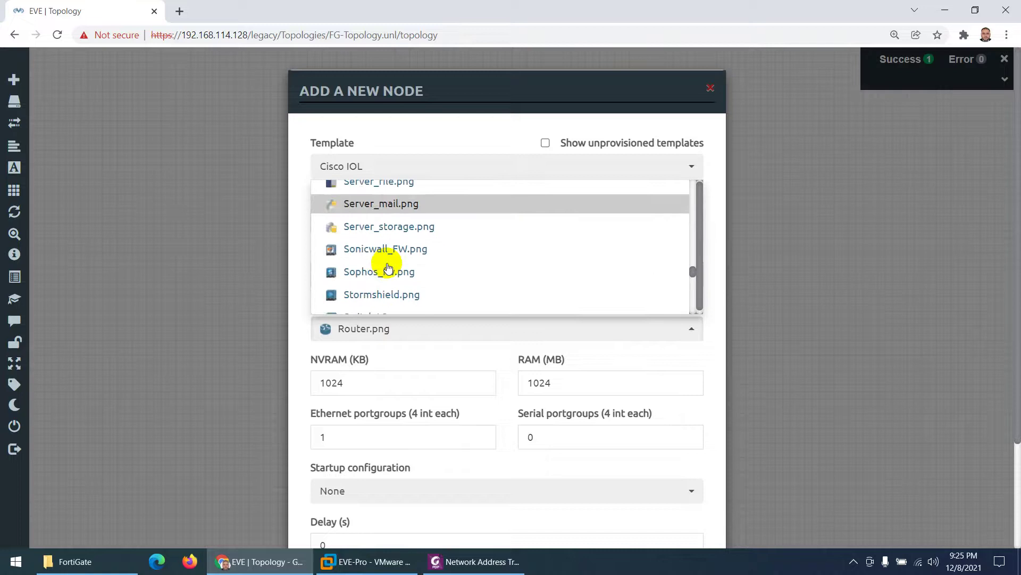
scroll(388, 266, "down", 2)
left_click(384, 246)
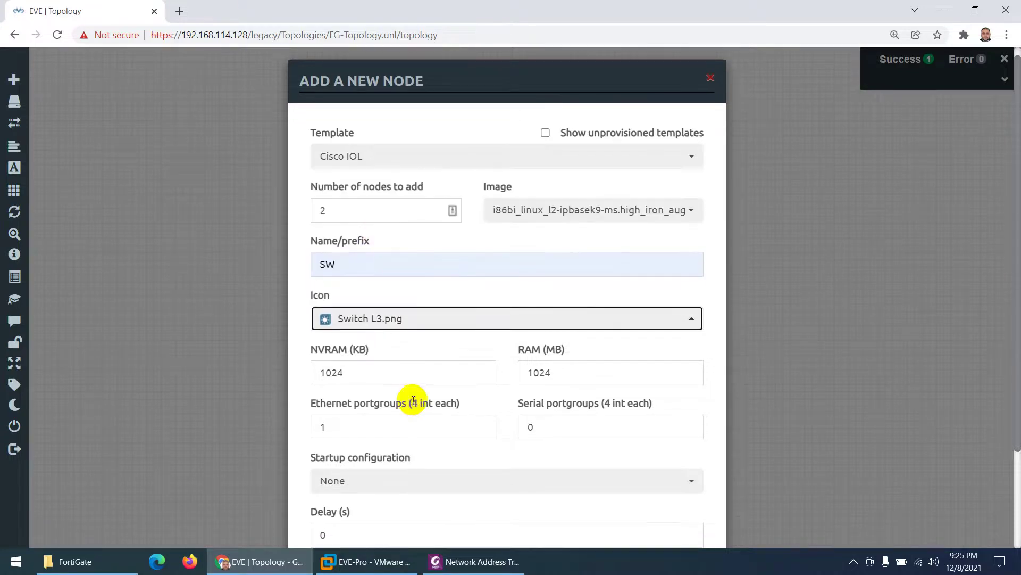
scroll(413, 400, "down", 2)
left_click(432, 500)
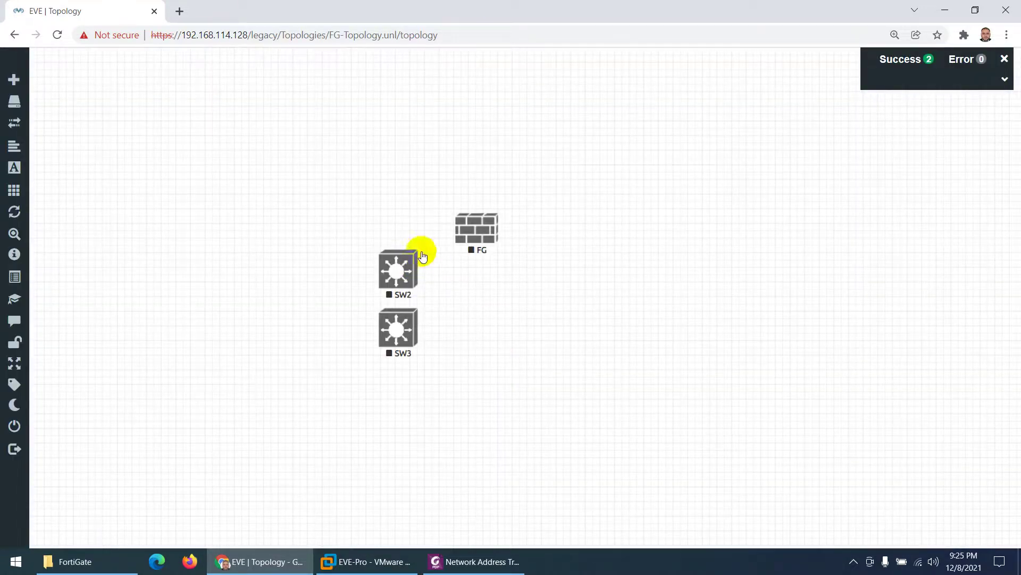
left_click_drag(397, 282, 353, 233)
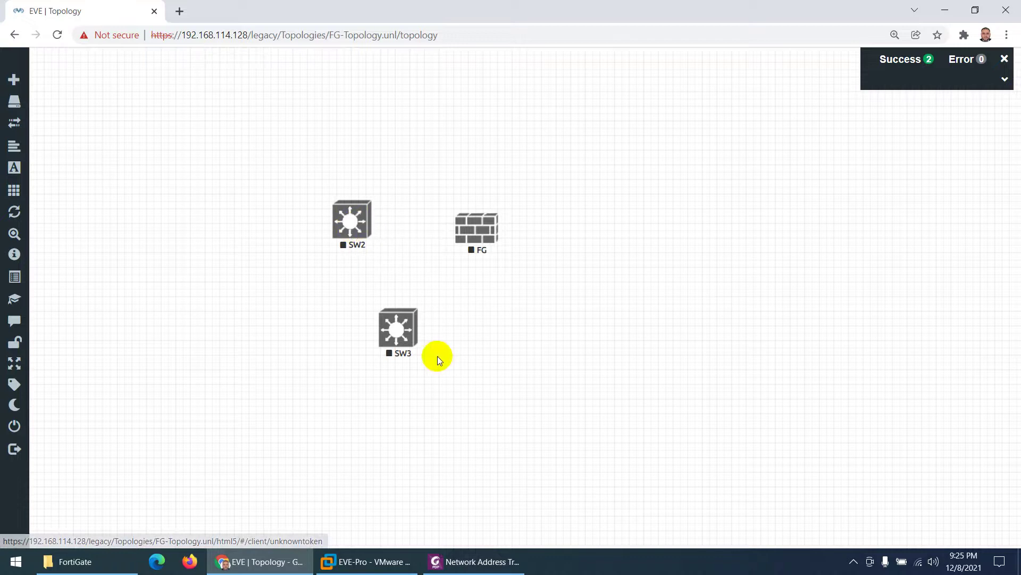
Step: Rename switch SW3 to SW1 in its node settings
left_click_drag(404, 341, 483, 349)
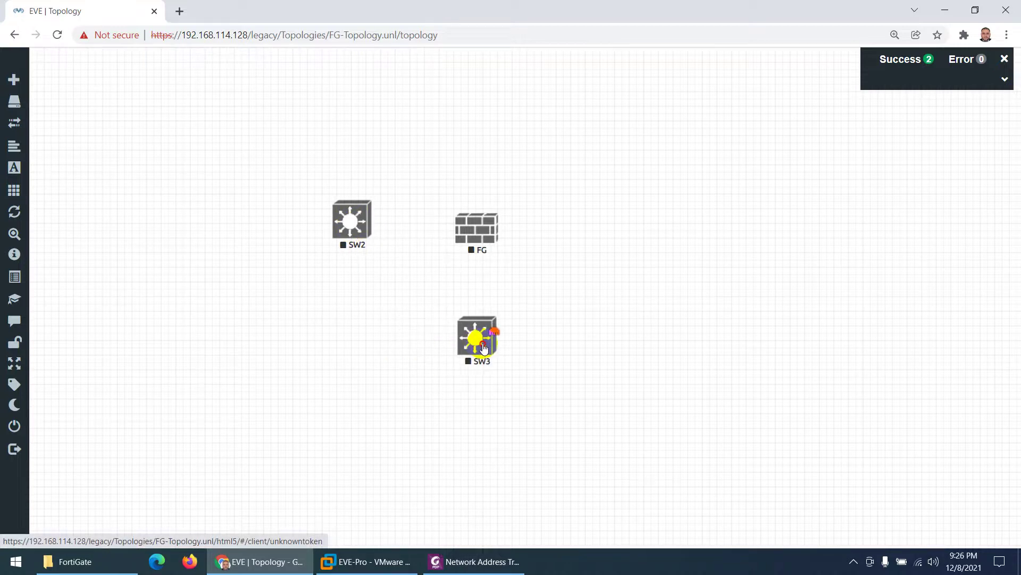
left_click_drag(350, 223, 313, 234)
right_click(317, 230)
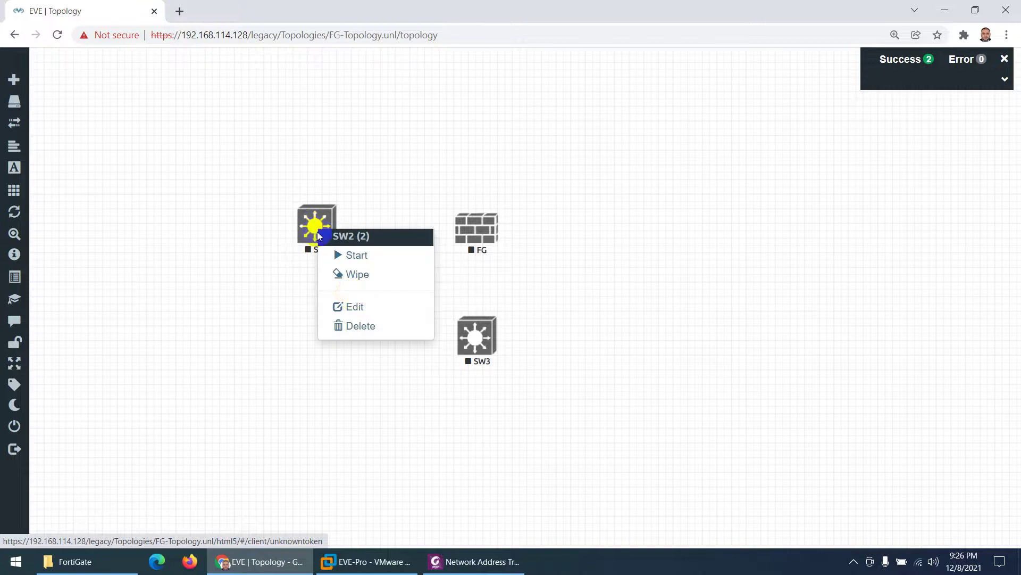
right_click(481, 345)
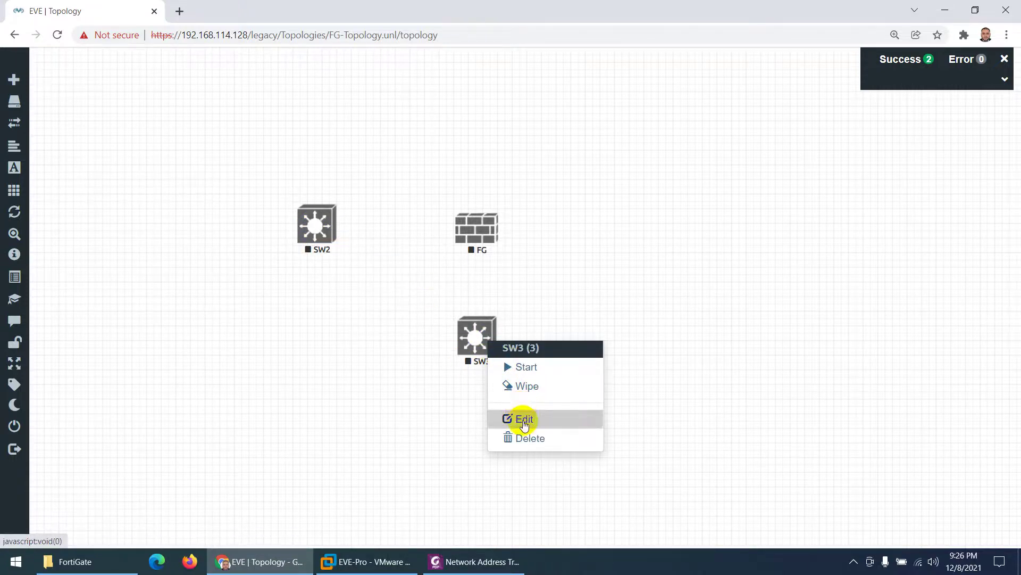
left_click(506, 418)
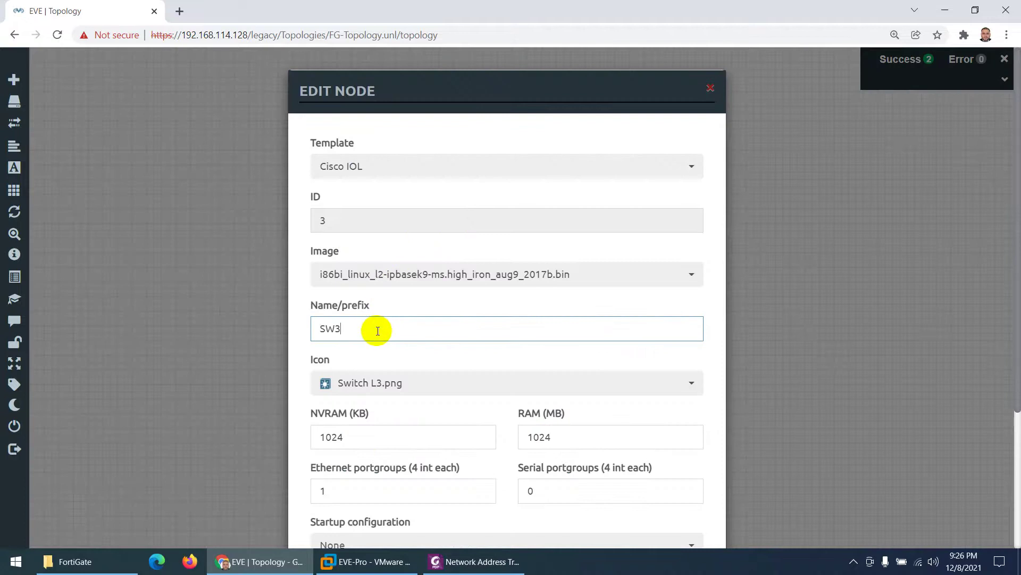
key("BackSpace")
type("1")
scroll(421, 390, "down", 4)
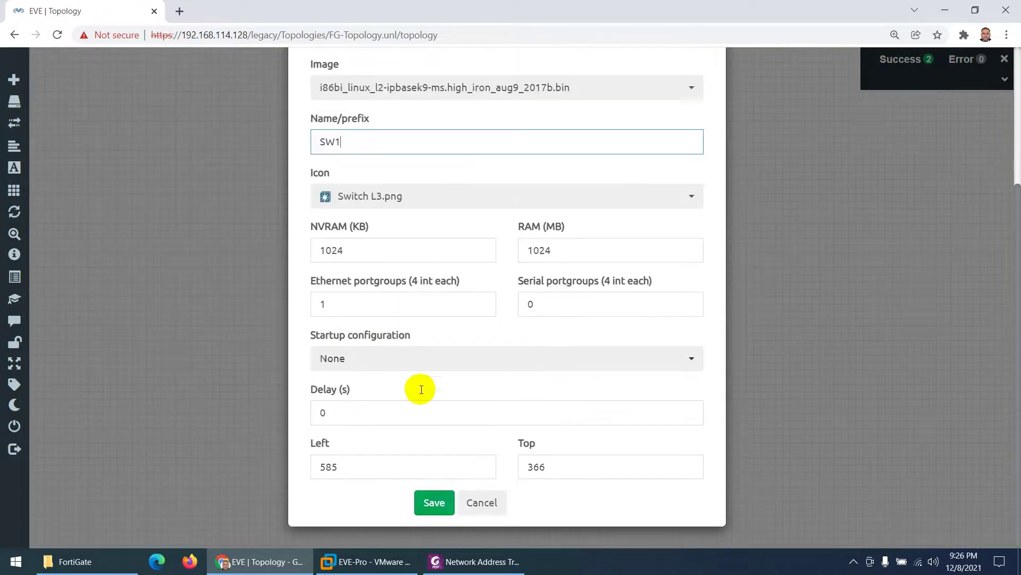
left_click(430, 500)
Step: Place SW1 to the left of FG and SW2 below FG
left_click_drag(313, 223, 332, 393)
left_click_drag(469, 333, 328, 226)
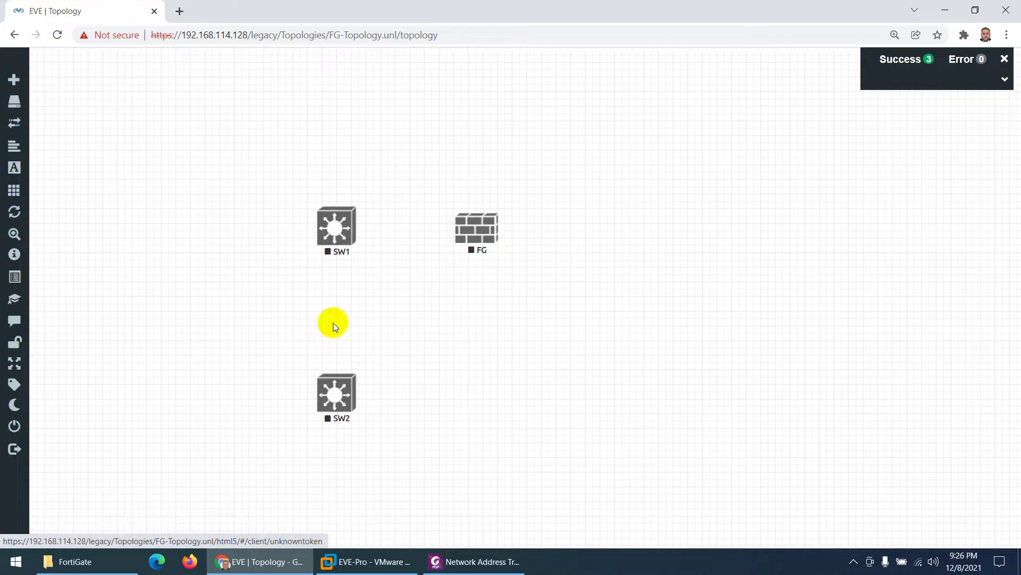
left_click_drag(338, 393, 461, 369)
left_click_drag(336, 228, 318, 230)
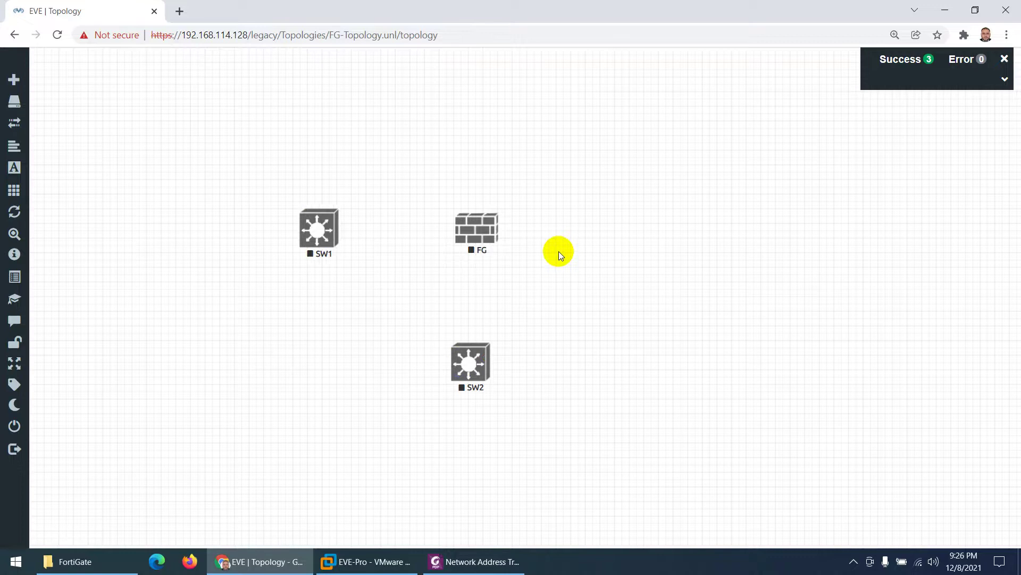
Step: Add a new network and set its type to Management(Cloud0)
right_click(591, 247)
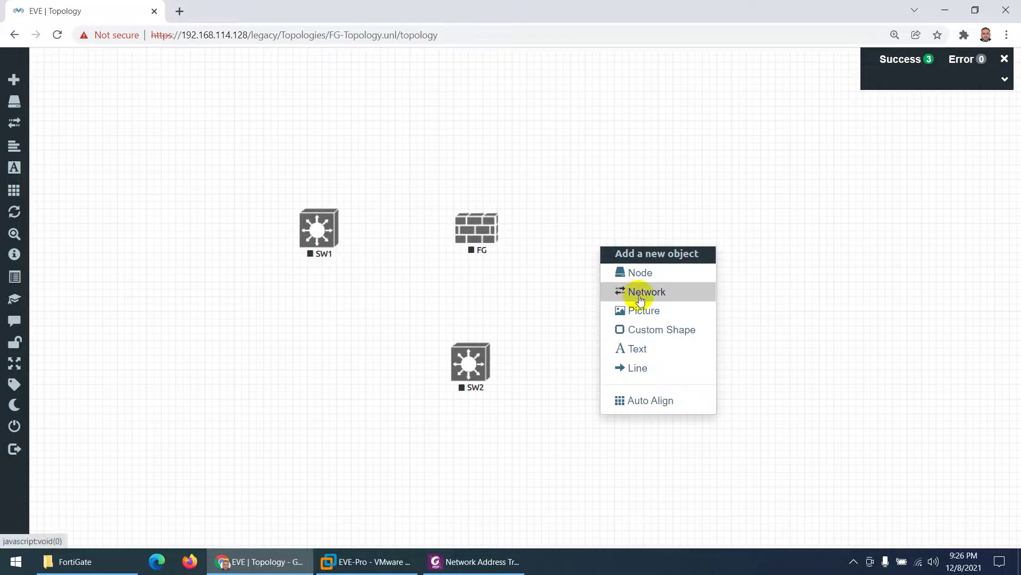
left_click(642, 298)
left_click(472, 227)
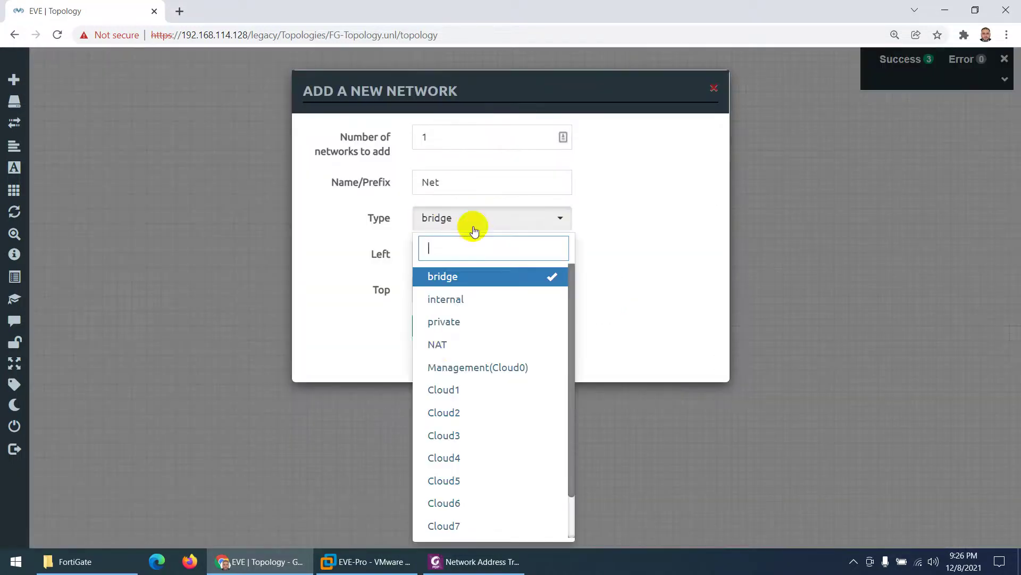
scroll(437, 346, "down", 1)
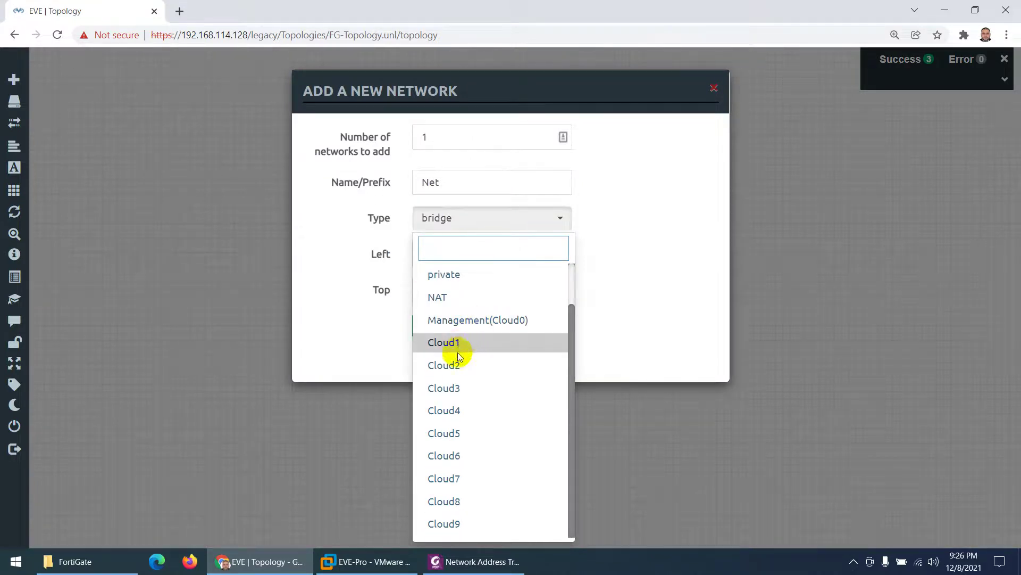
left_click(472, 320)
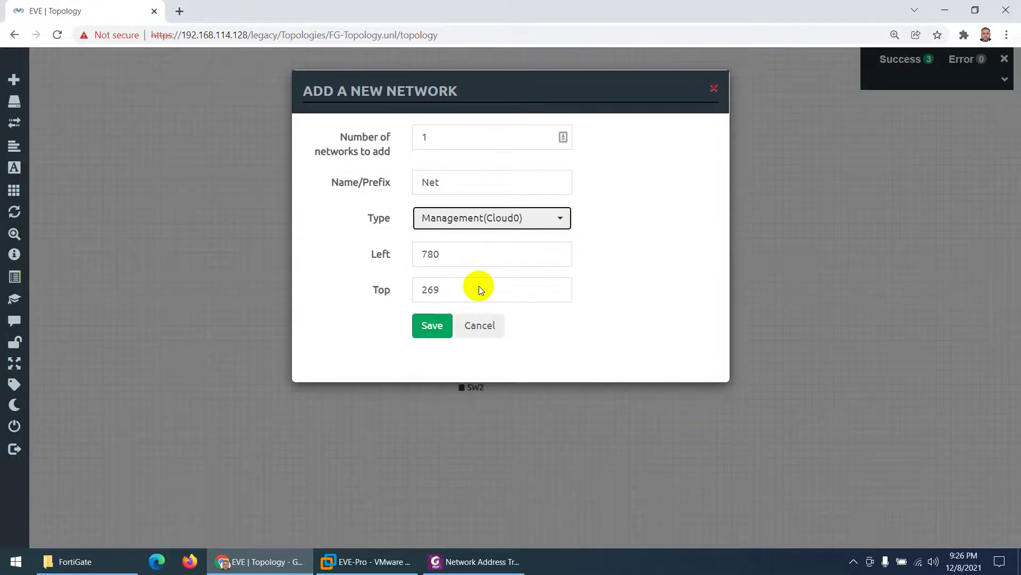
left_click(367, 561)
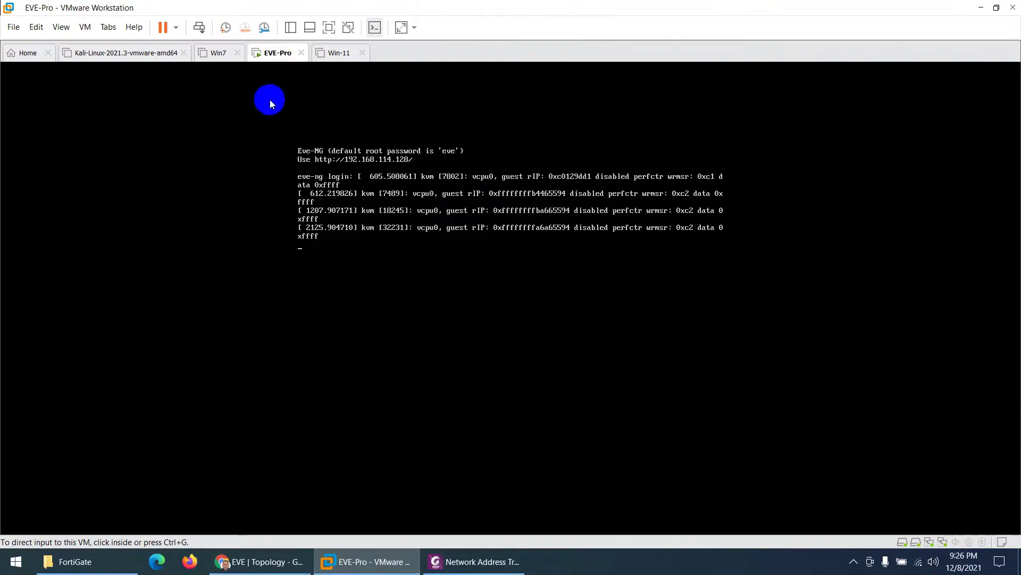
right_click(277, 57)
left_click(309, 234)
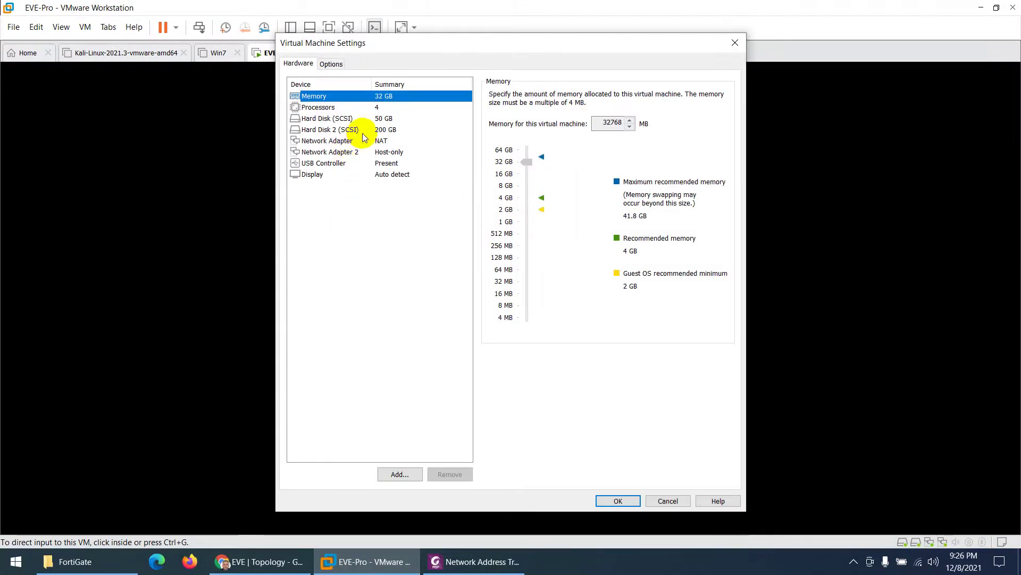
left_click(347, 141)
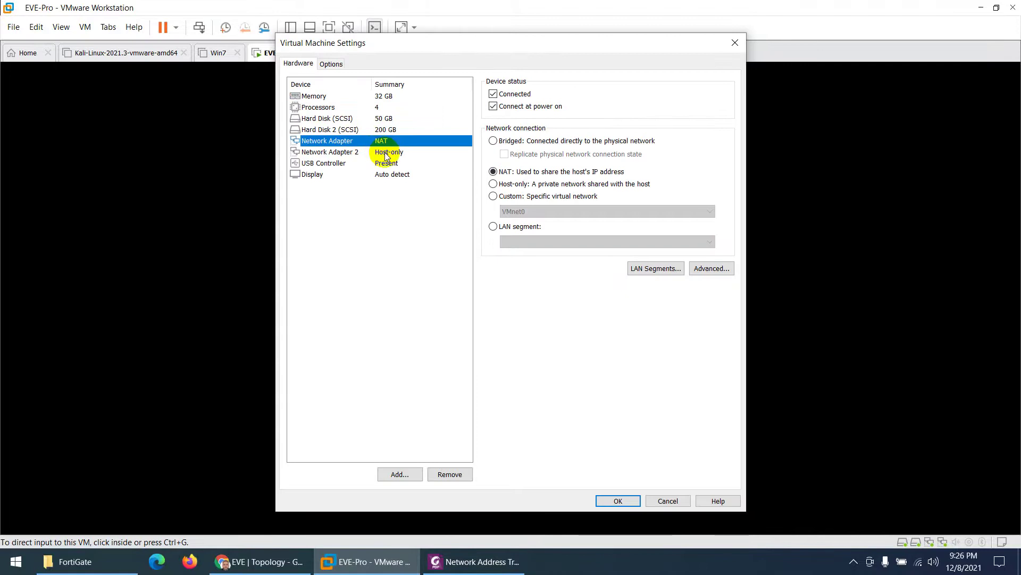
left_click(664, 500)
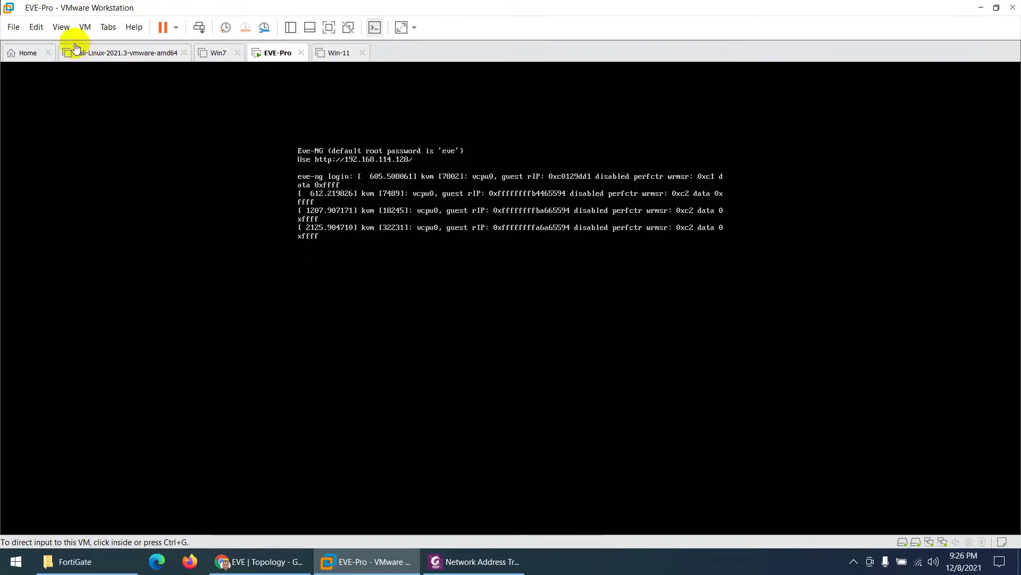
left_click(36, 27)
left_click(51, 86)
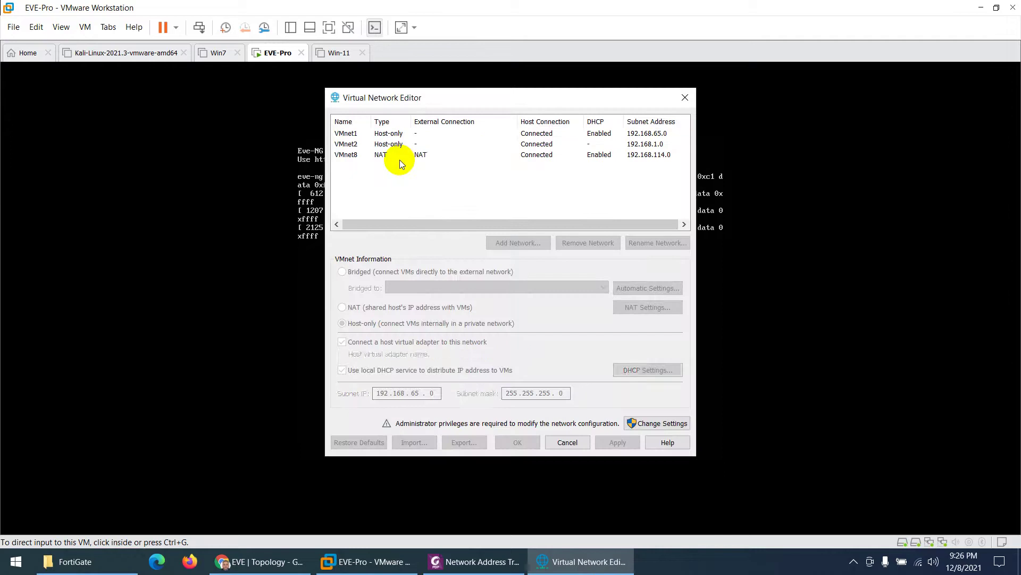
left_click(429, 159)
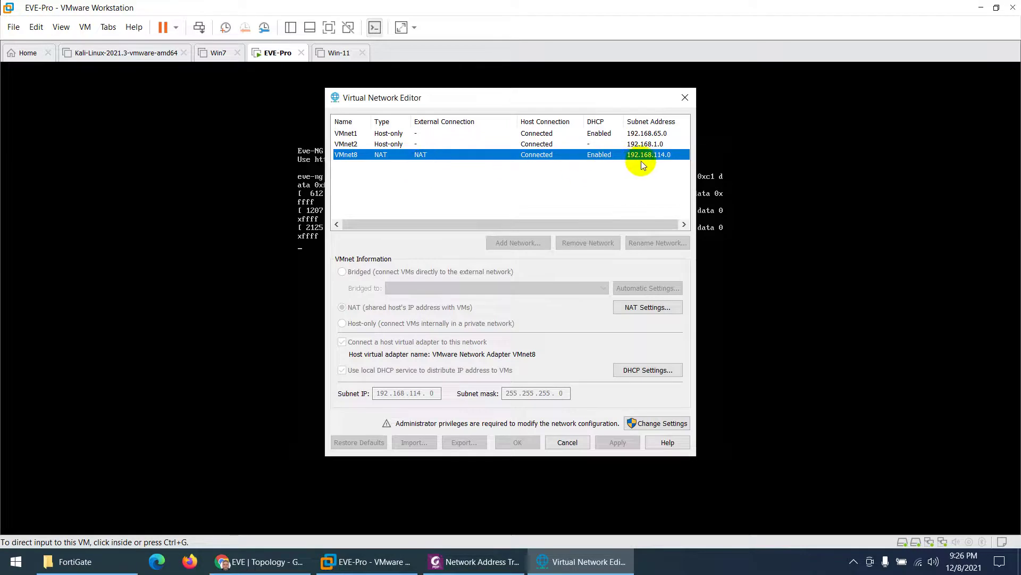
left_click(637, 307)
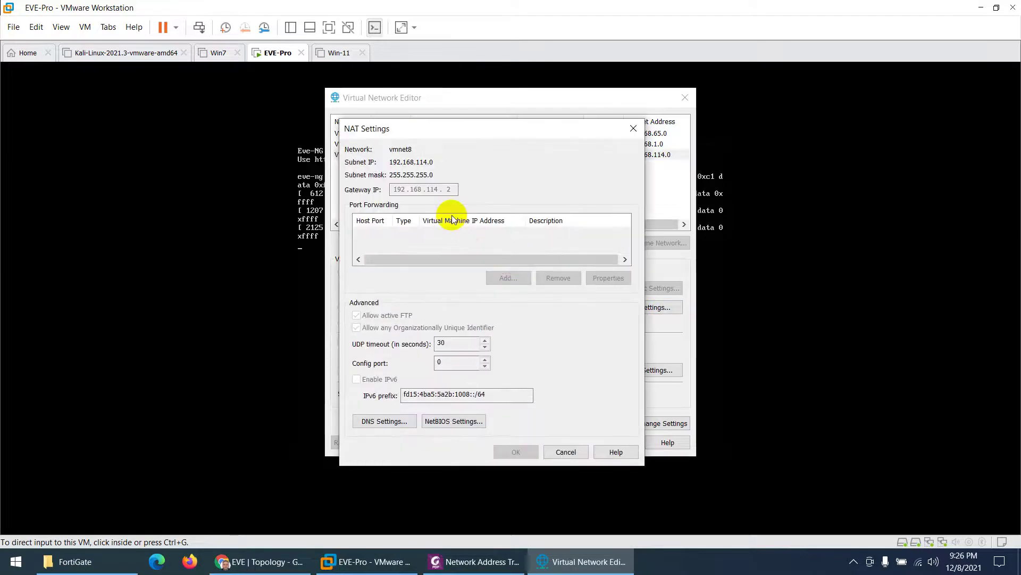
left_click(566, 452)
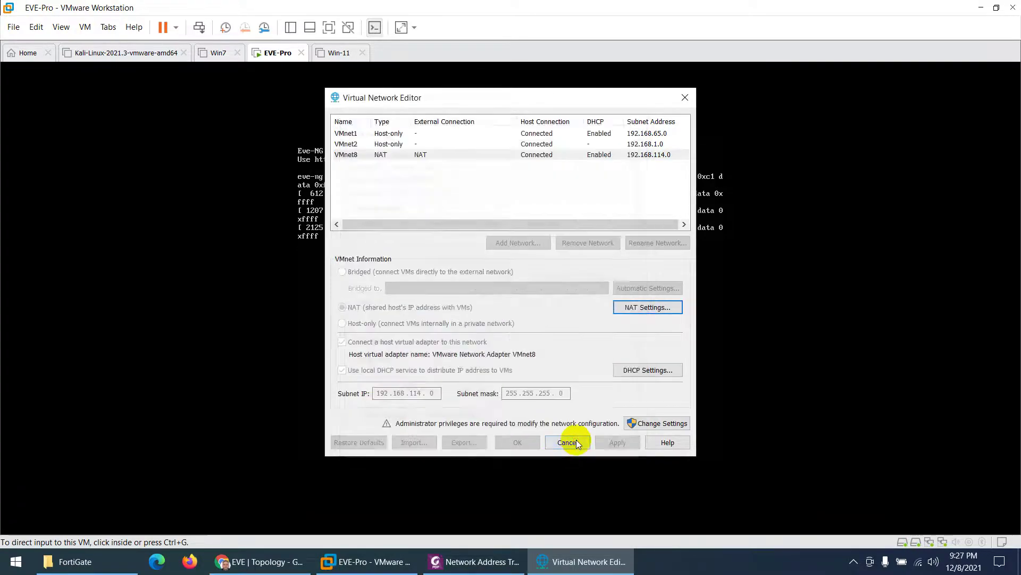
left_click(564, 441)
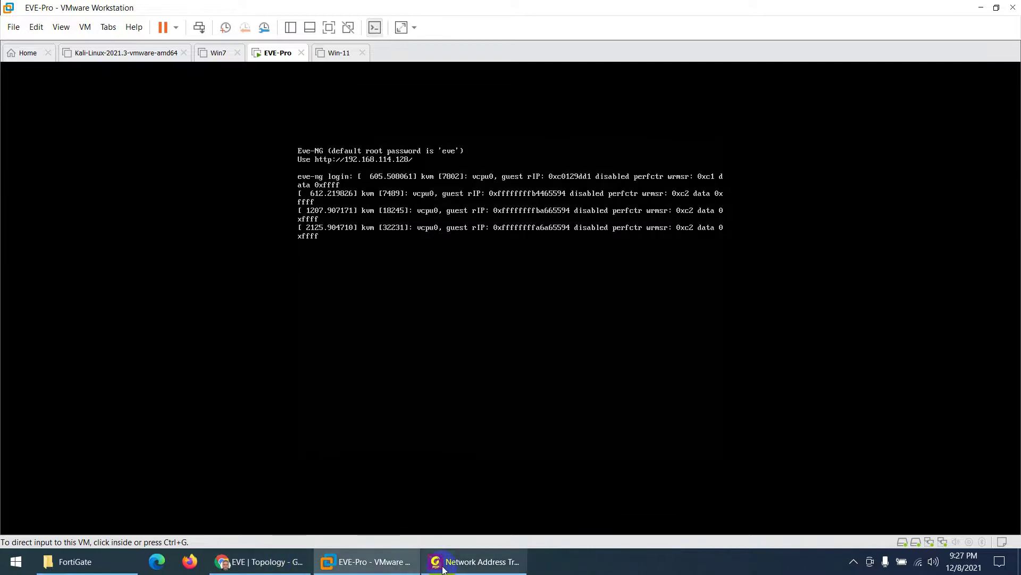
left_click(292, 569)
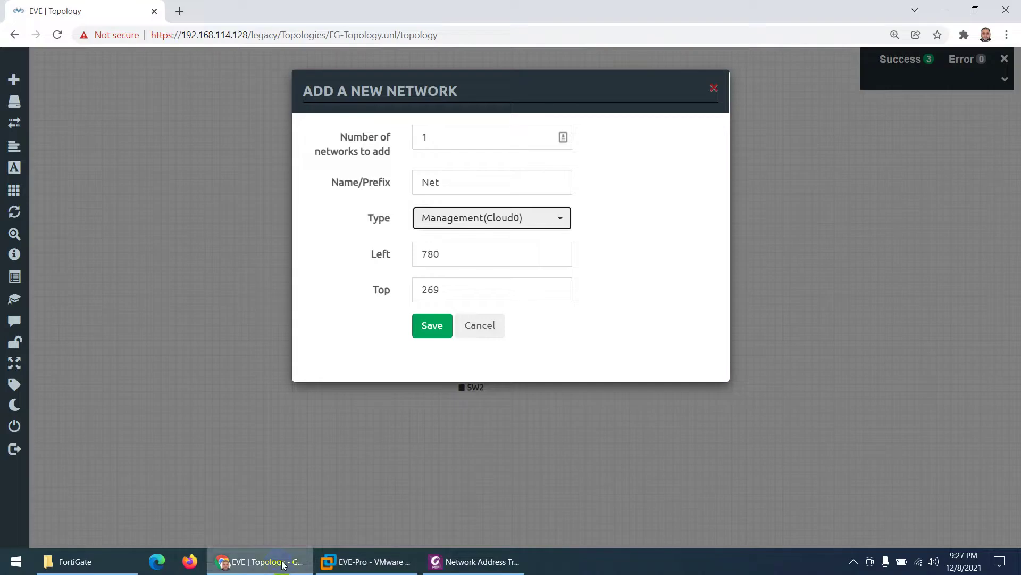
Step: Rename the new Management(Cloud0) network from Net to Internet
left_click(466, 227)
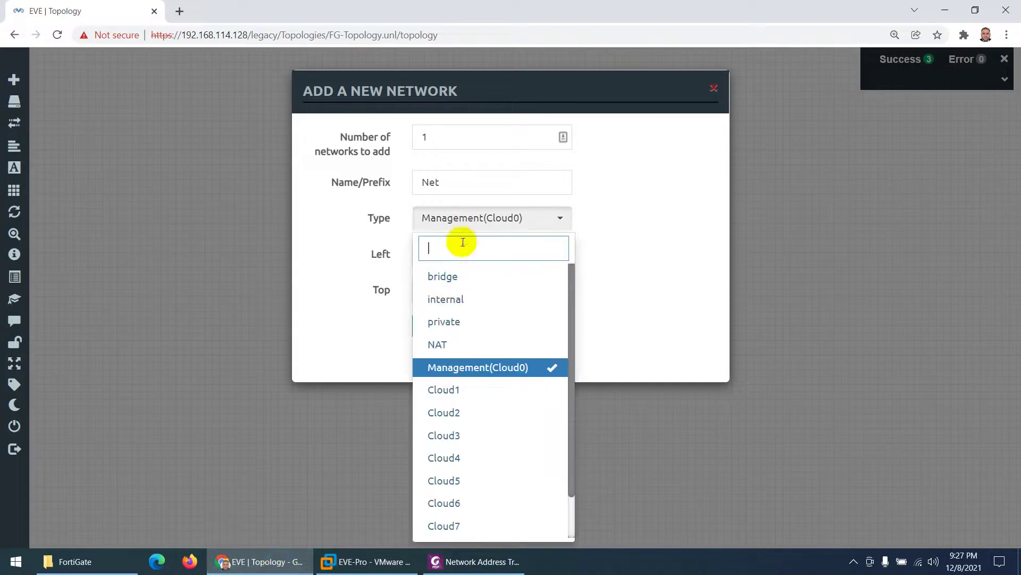
left_click(469, 225)
left_click_drag(444, 183, 405, 184)
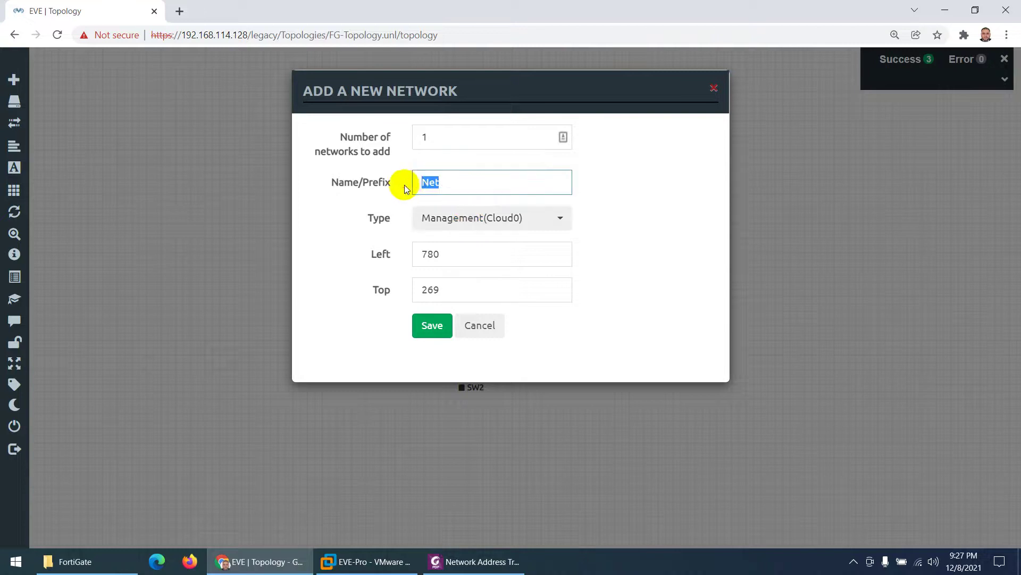
type("Intern")
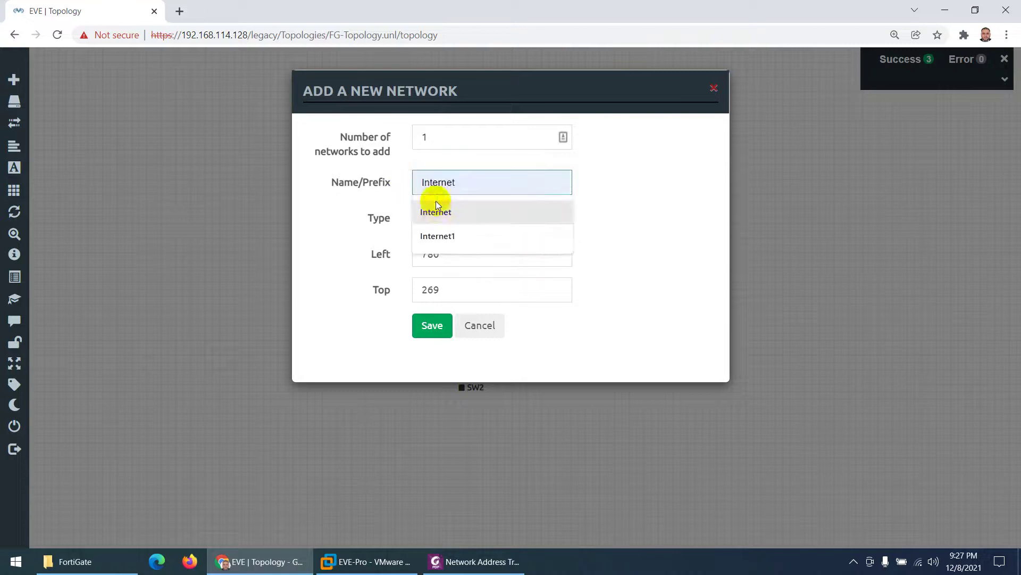
left_click(436, 213)
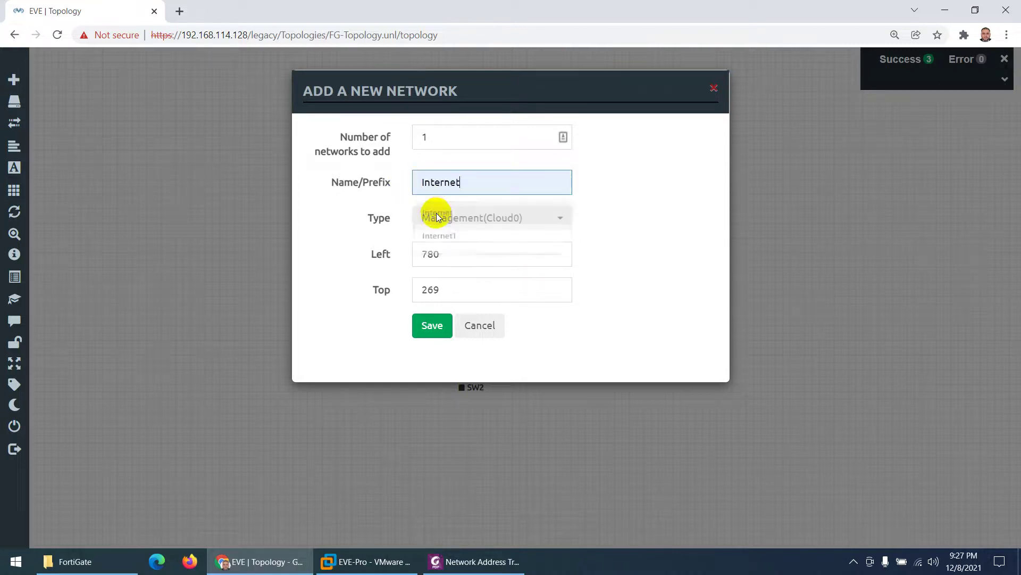
Step: Create the Internet cloud, move it beside FG, and connect FG port1 to it
left_click(434, 322)
left_click_drag(621, 262, 481, 232)
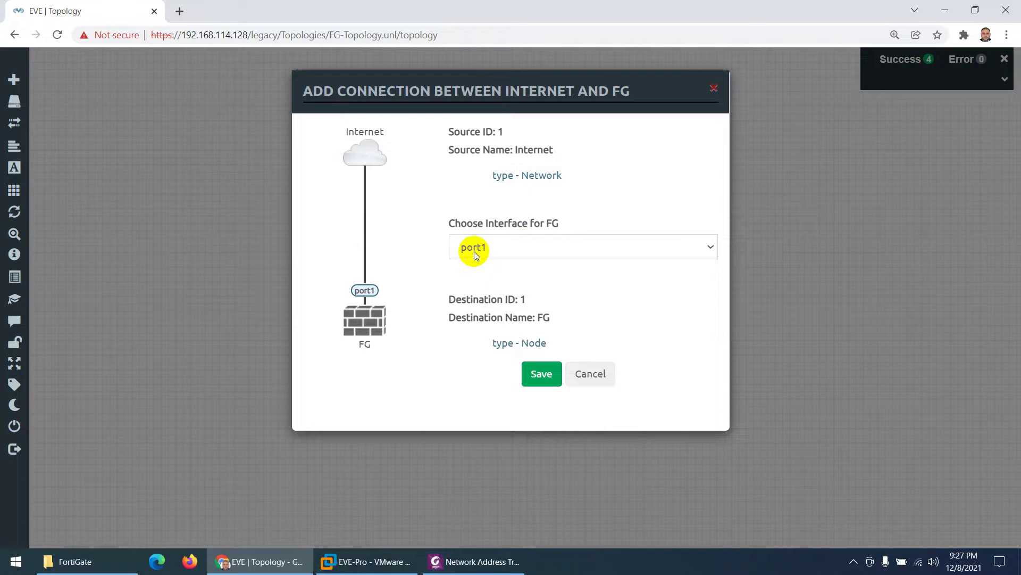
left_click(543, 379)
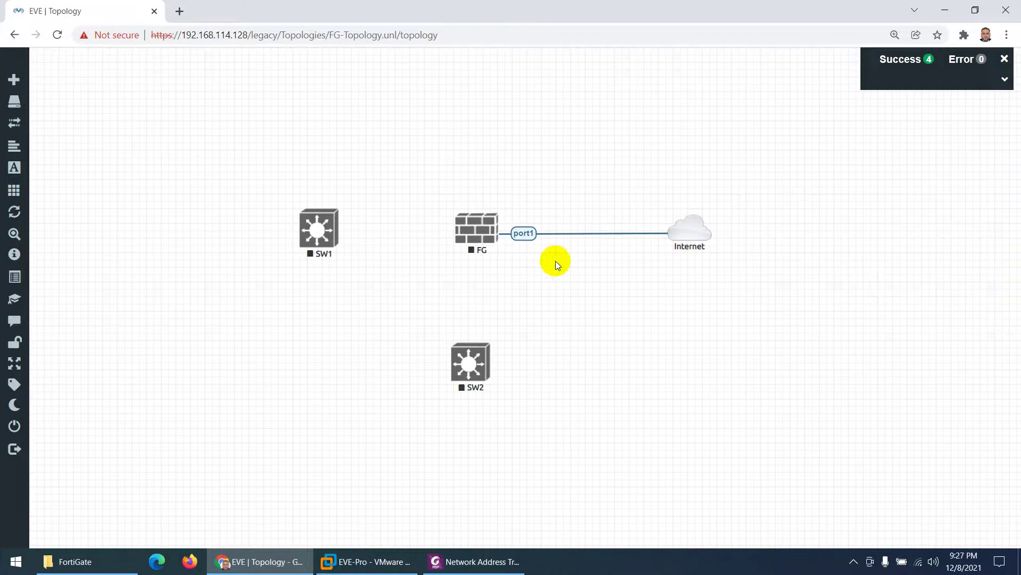
Step: Link FG port2 to SW1 e0/0 and FG port3 to SW2 e0/0
left_click_drag(483, 231, 318, 230)
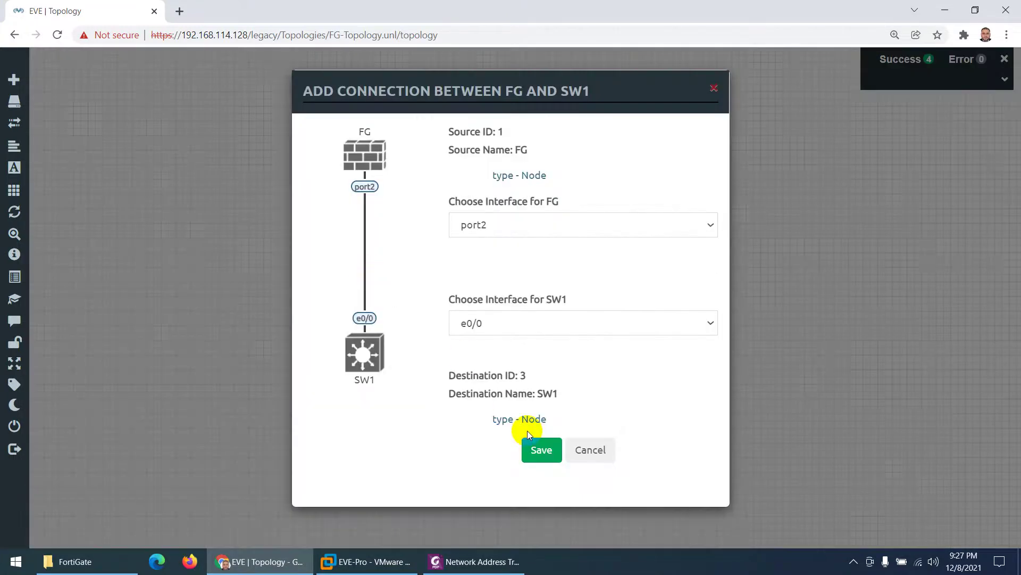
left_click(538, 450)
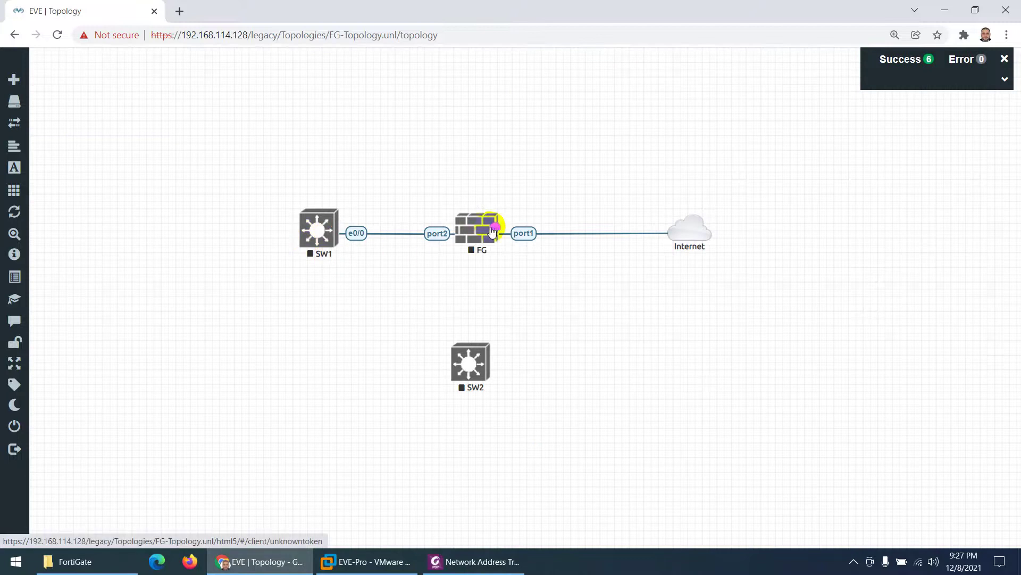
left_click_drag(487, 234, 474, 365)
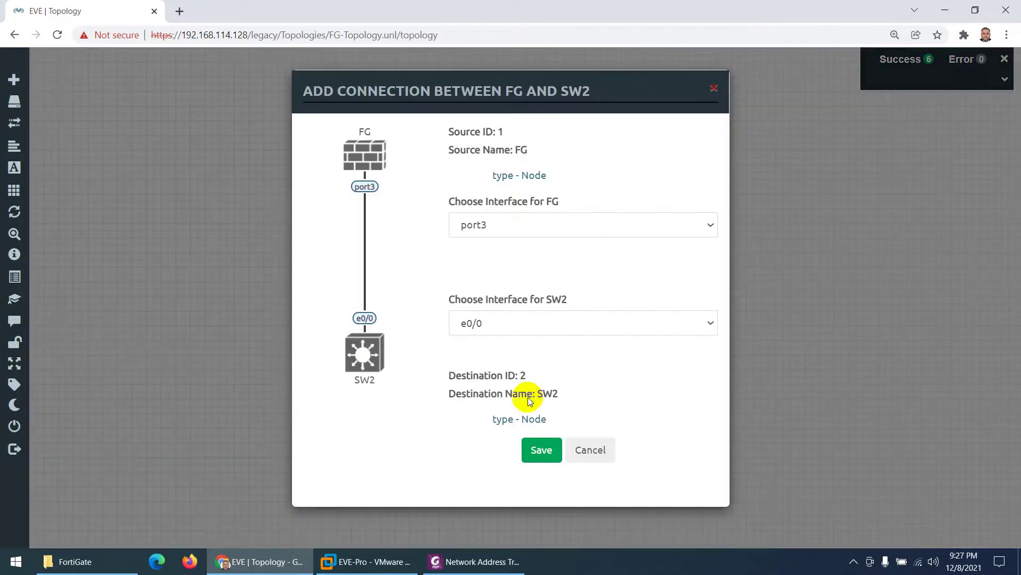
left_click(439, 518)
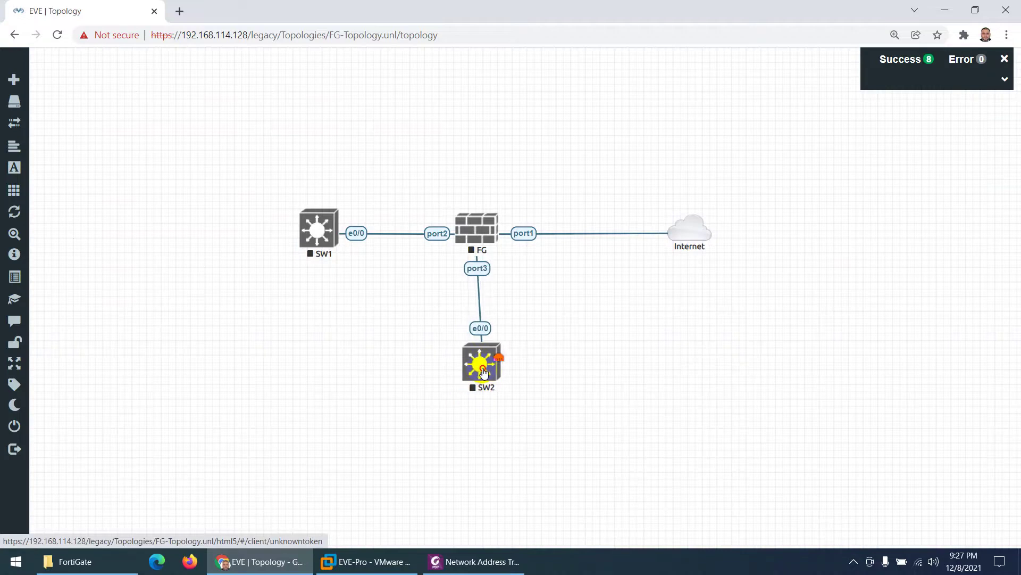
left_click_drag(484, 372, 480, 369)
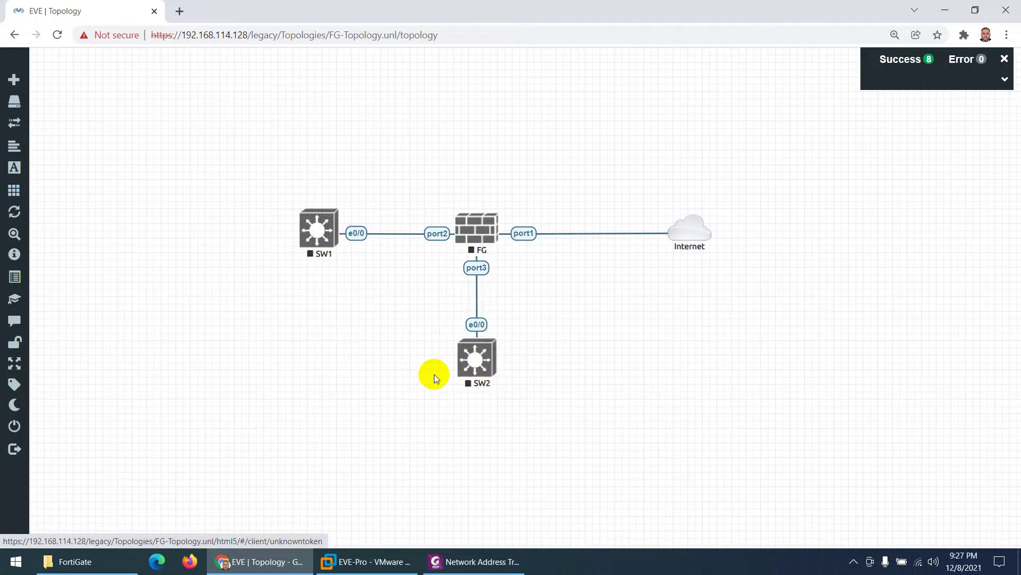
Step: Start the FG, SW2 and SW1 nodes, then begin adding a new node
right_click(495, 221)
left_click(515, 244)
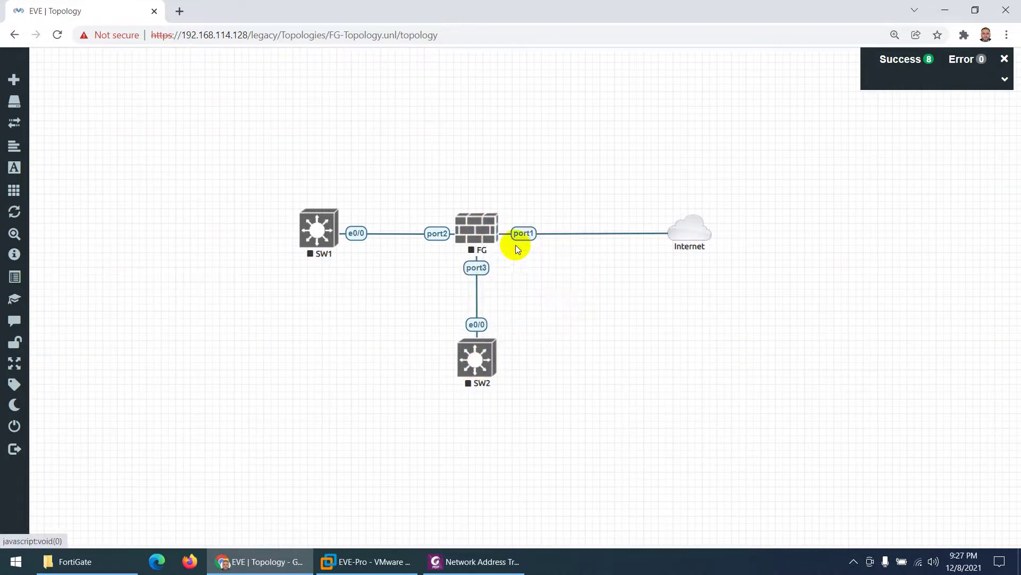
right_click(477, 361)
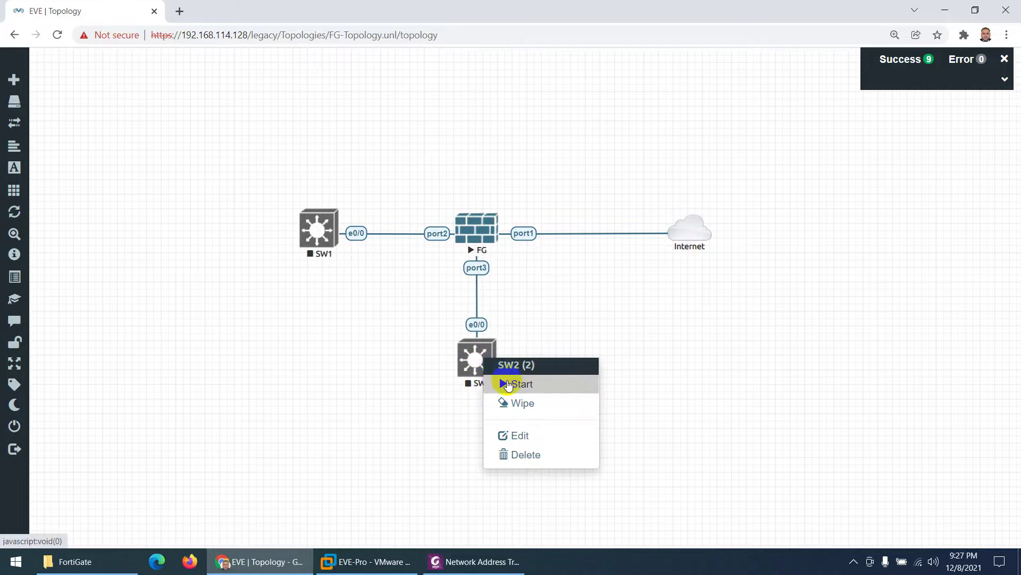
left_click(508, 383)
right_click(312, 228)
left_click(334, 248)
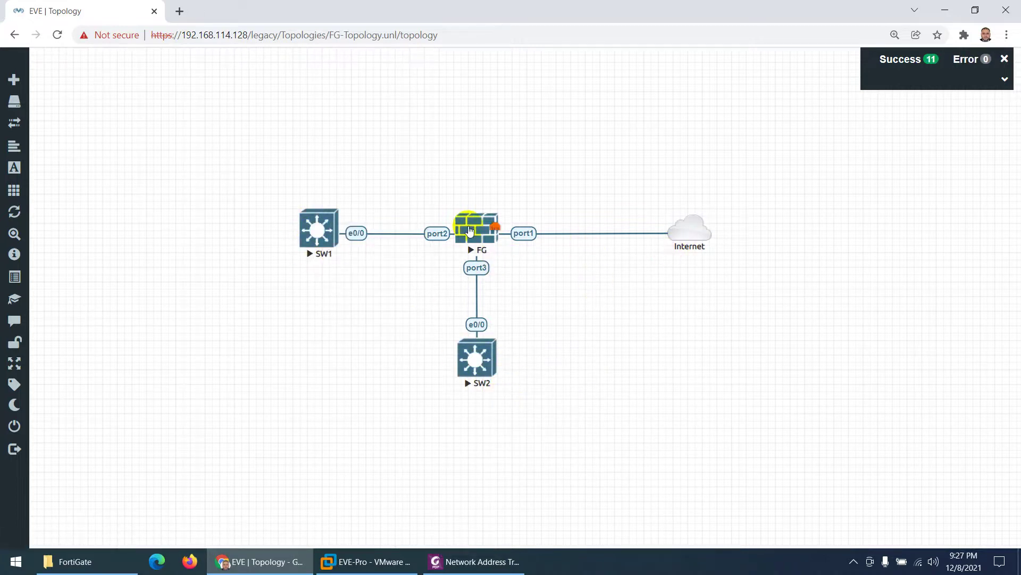
right_click(307, 317)
left_click(335, 346)
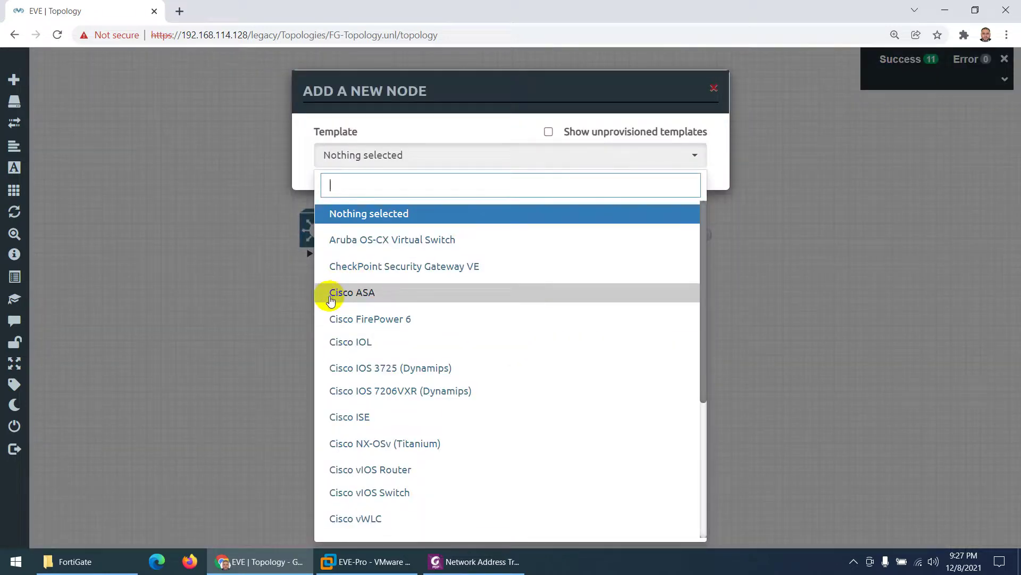
Step: Choose the Linux template with 3 nodes and name prefix PC
type("lin")
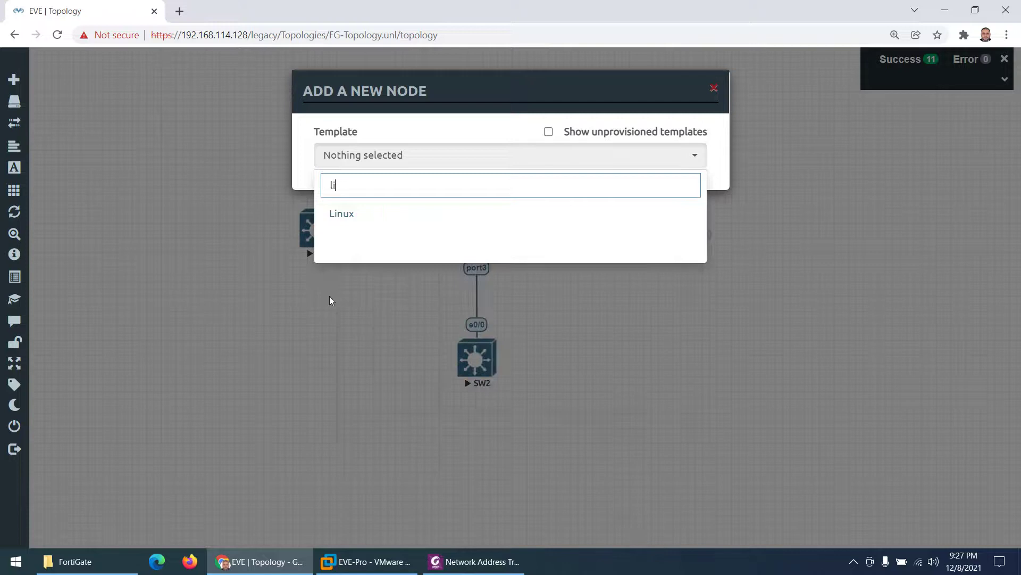
left_click(375, 223)
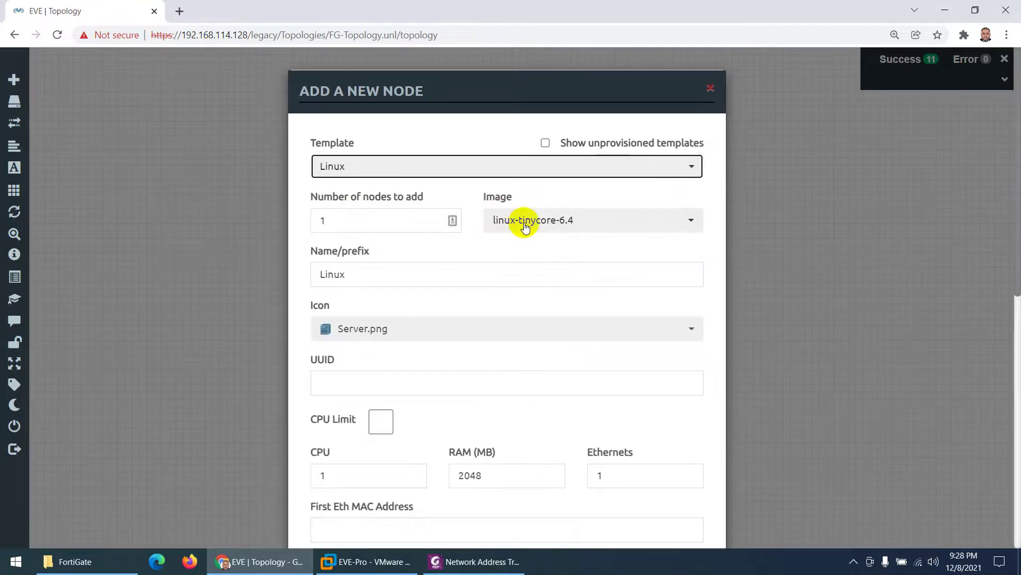
double_click(319, 221)
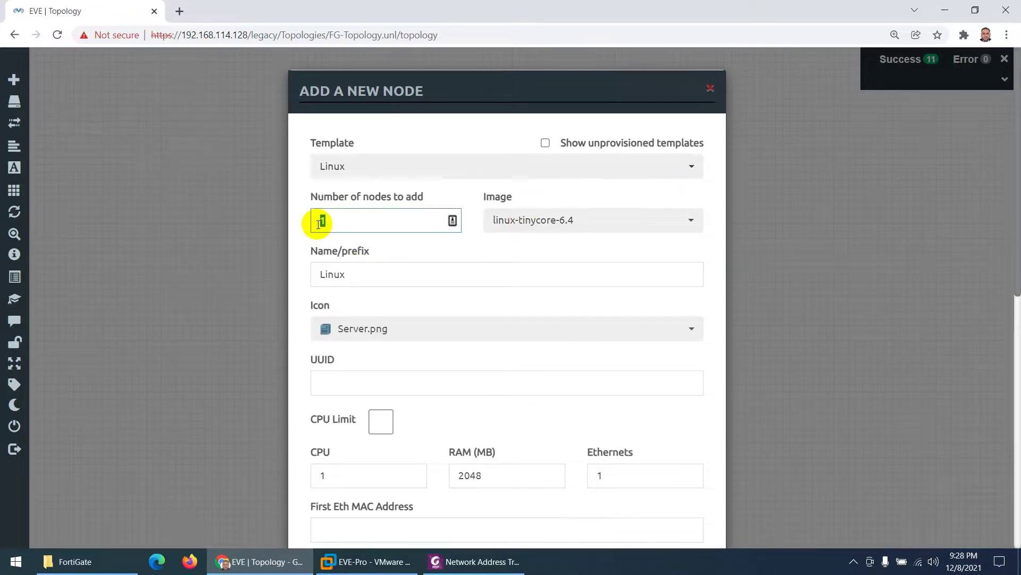
left_click_drag(348, 274, 315, 277)
type("PC1")
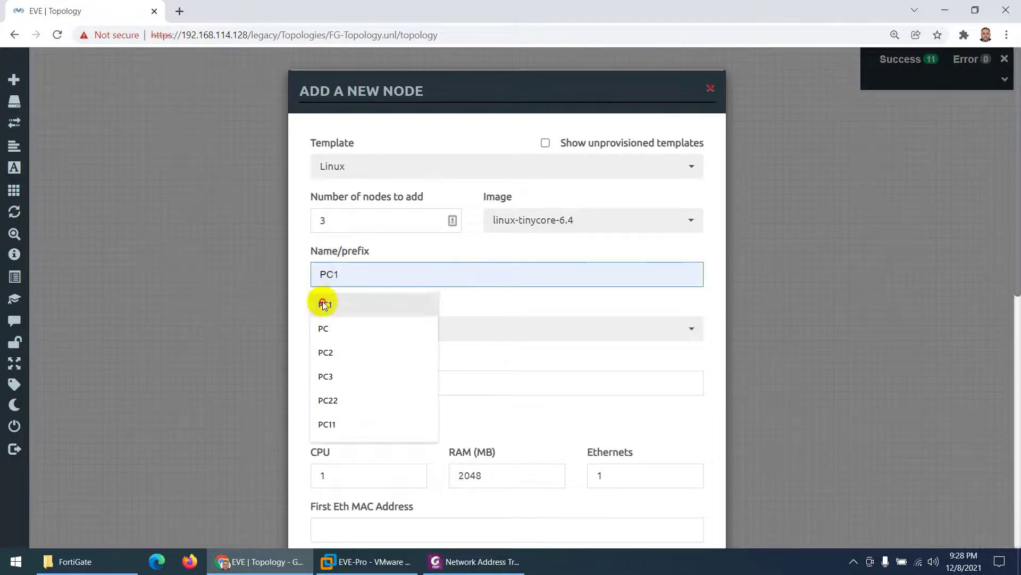
left_click(326, 301)
key("BackSpace")
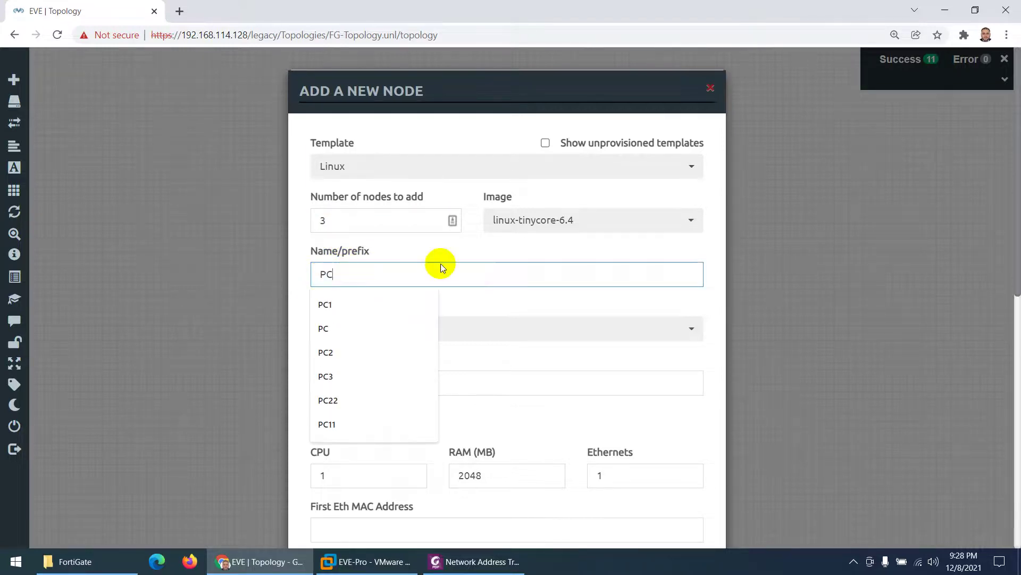
Step: Give the PC nodes the Desktop2.png icon and create them
left_click(366, 335)
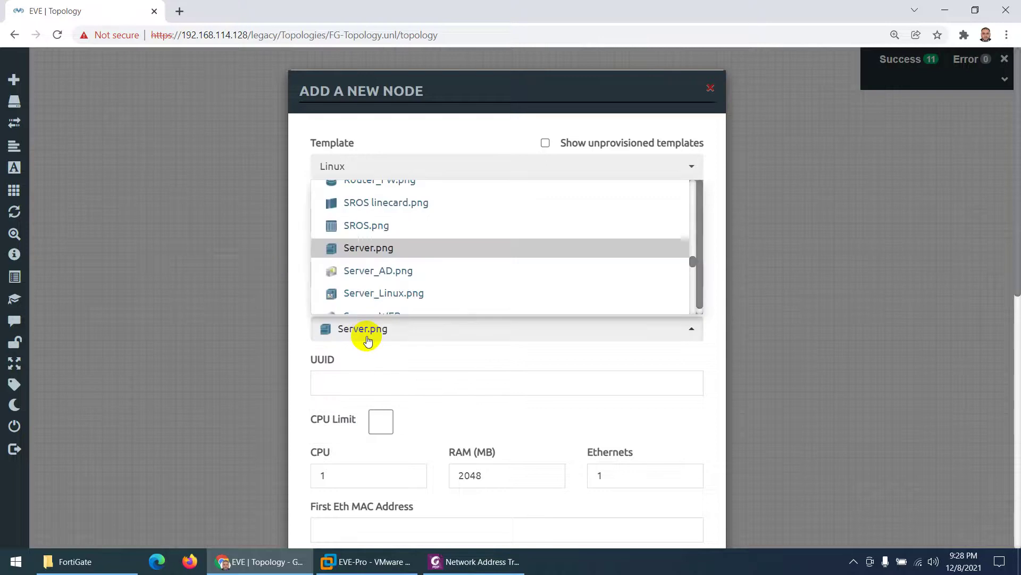
key("c")
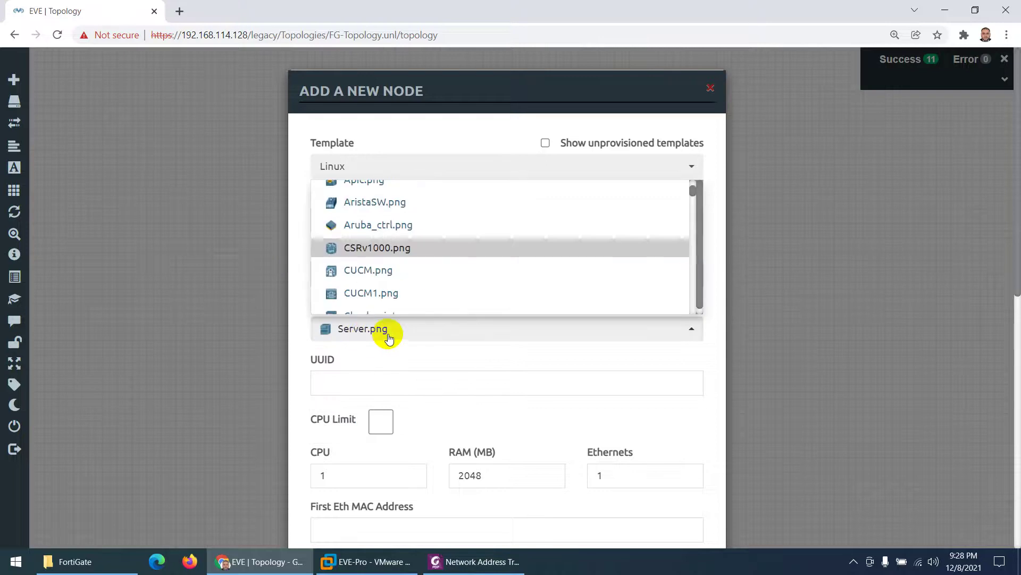
scroll(388, 273, "down", 5)
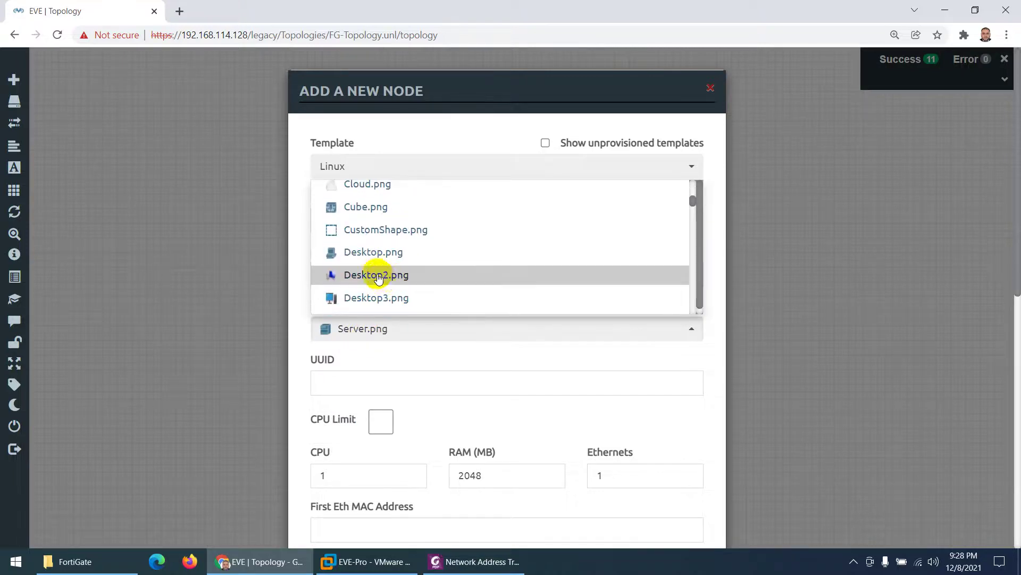
left_click(378, 276)
scroll(369, 433, "down", 10)
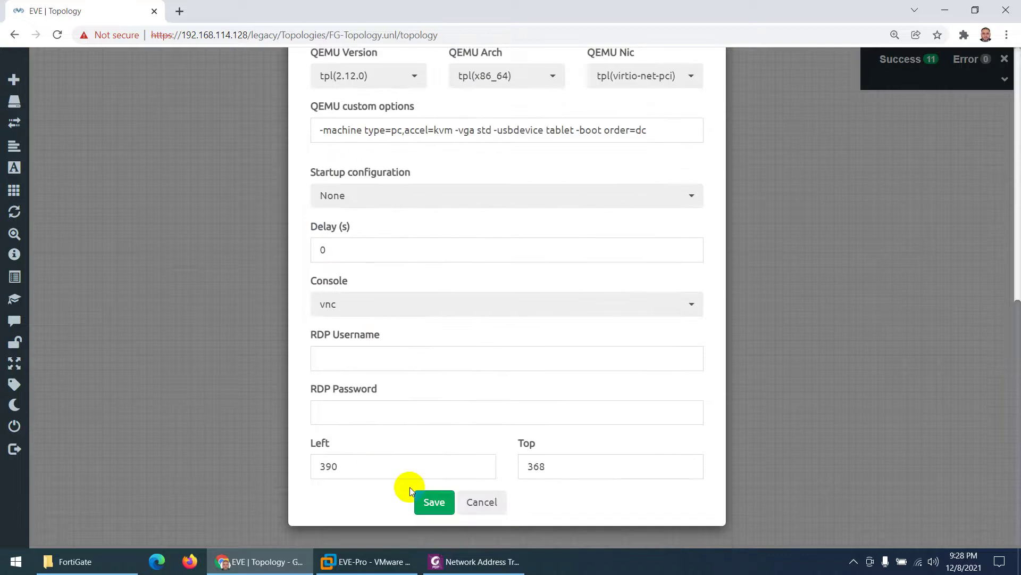
left_click(426, 502)
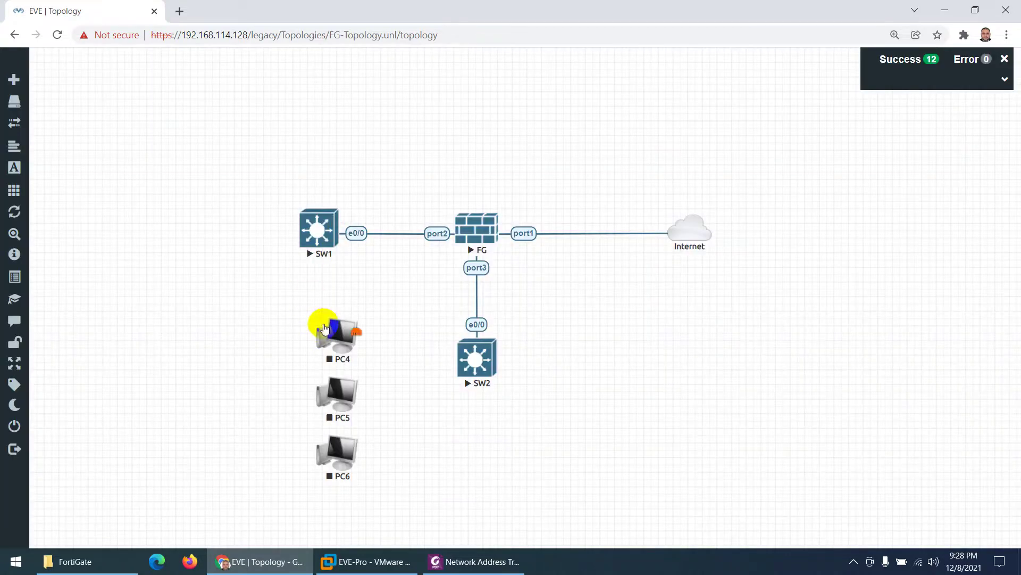
Step: Stack PC4, PC5 and PC6 in a column at the canvas's left
left_click_drag(324, 327, 185, 153)
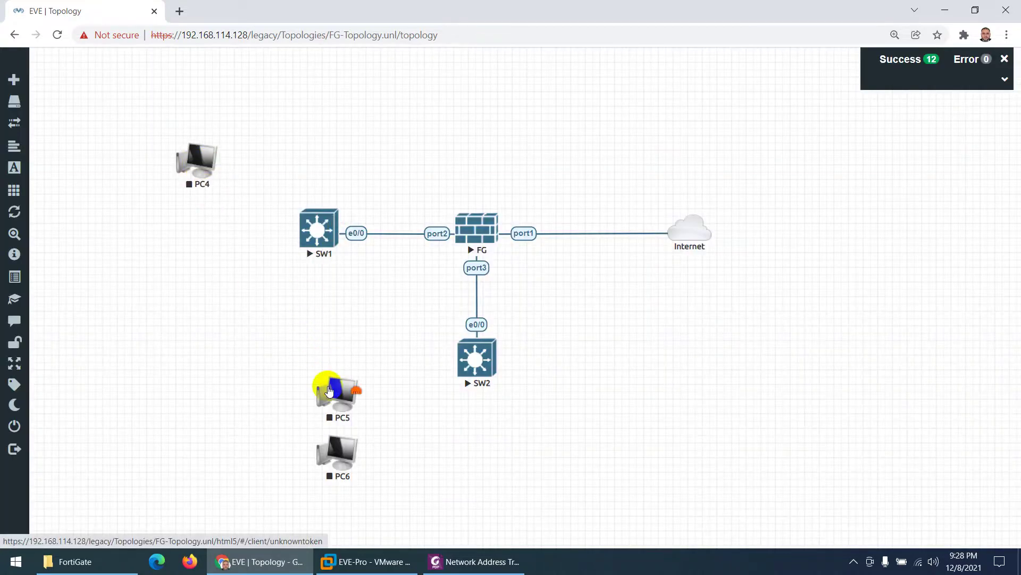
left_click_drag(329, 391, 187, 228)
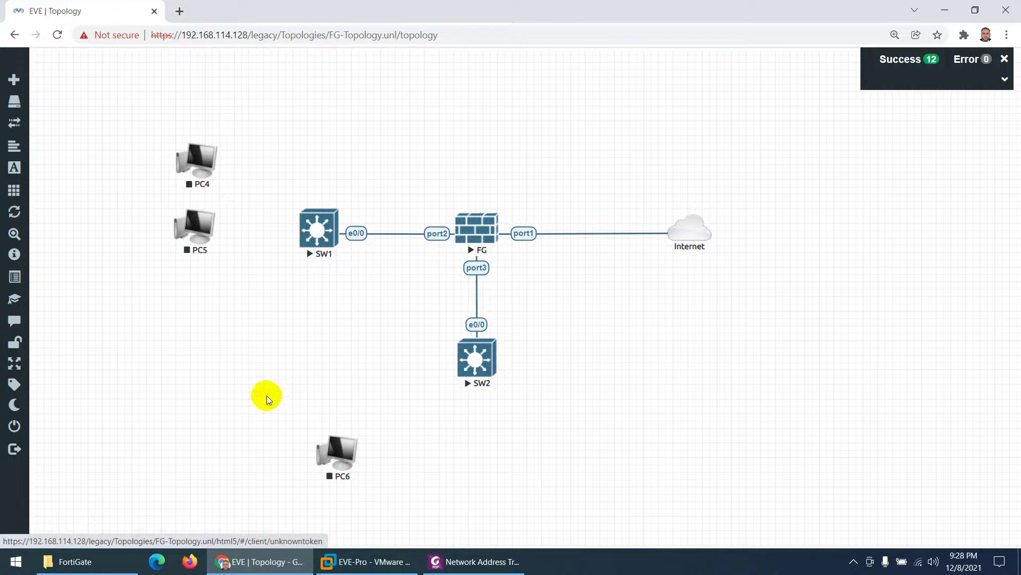
left_click_drag(336, 450, 188, 303)
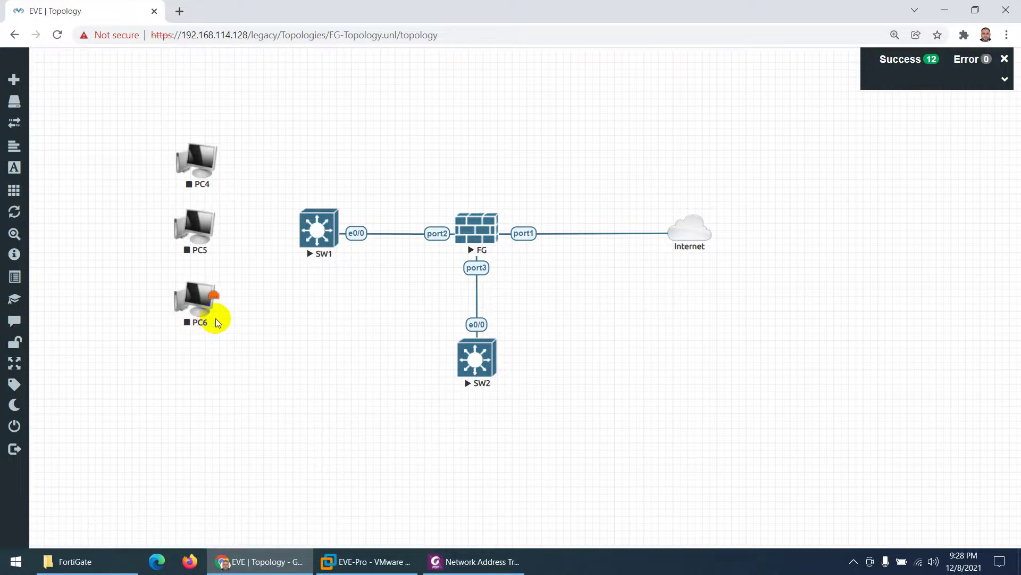
right_click(313, 321)
Step: Begin a Docker.io eve-gui-server node named PC1, then close the form unsaved
left_click(345, 347)
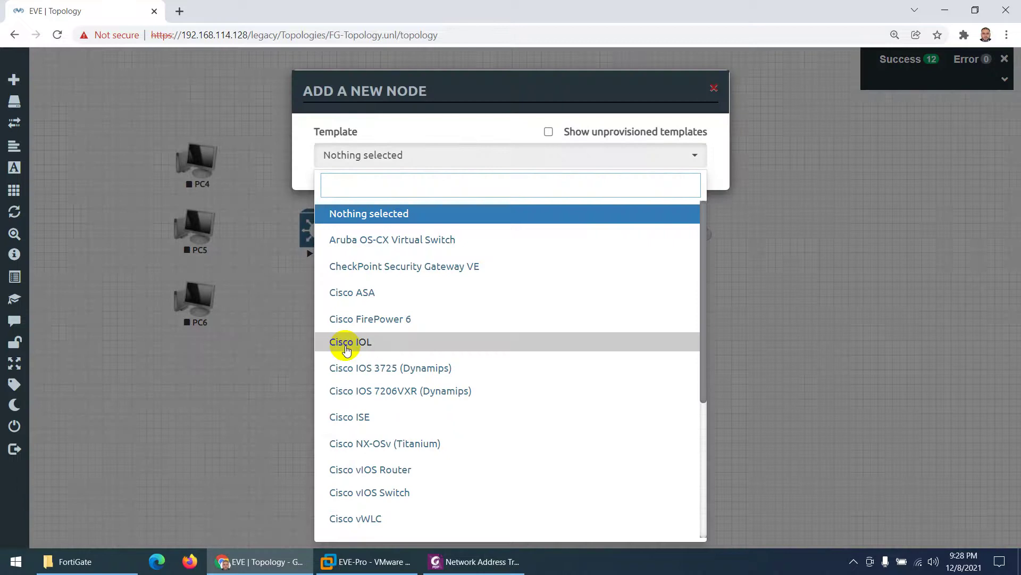
type("do")
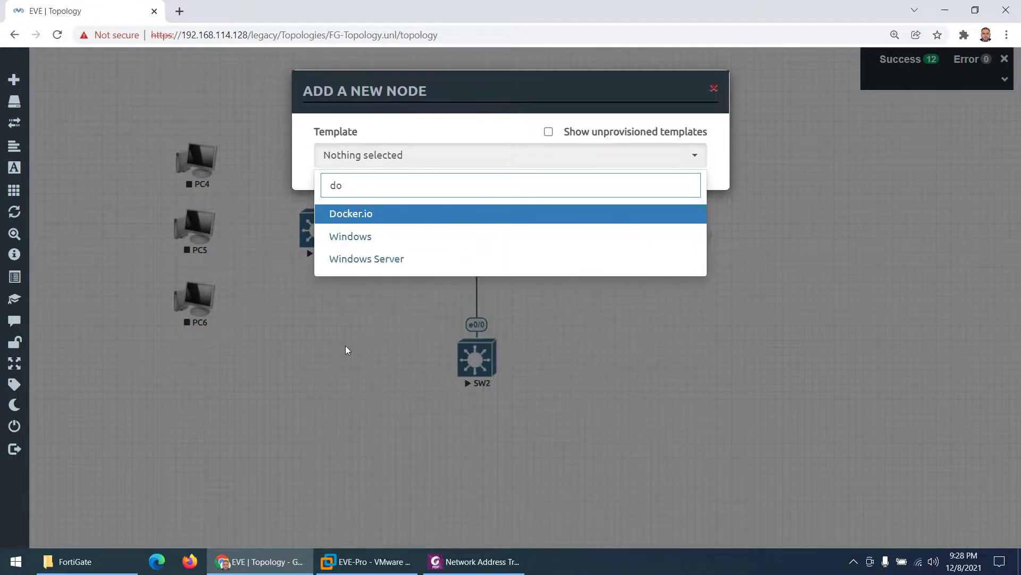
left_click(352, 214)
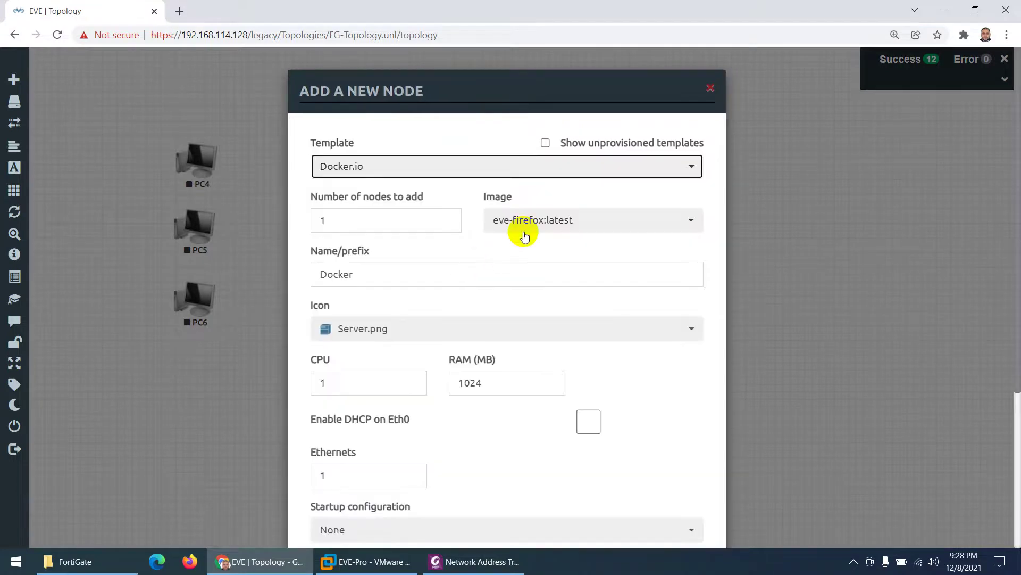
left_click(525, 226)
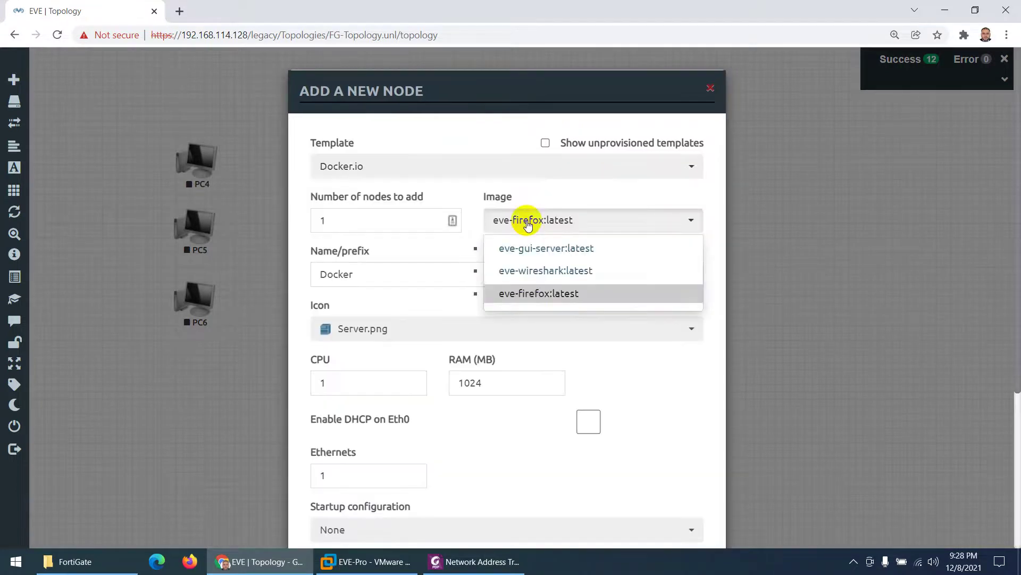
left_click(533, 257)
double_click(338, 271)
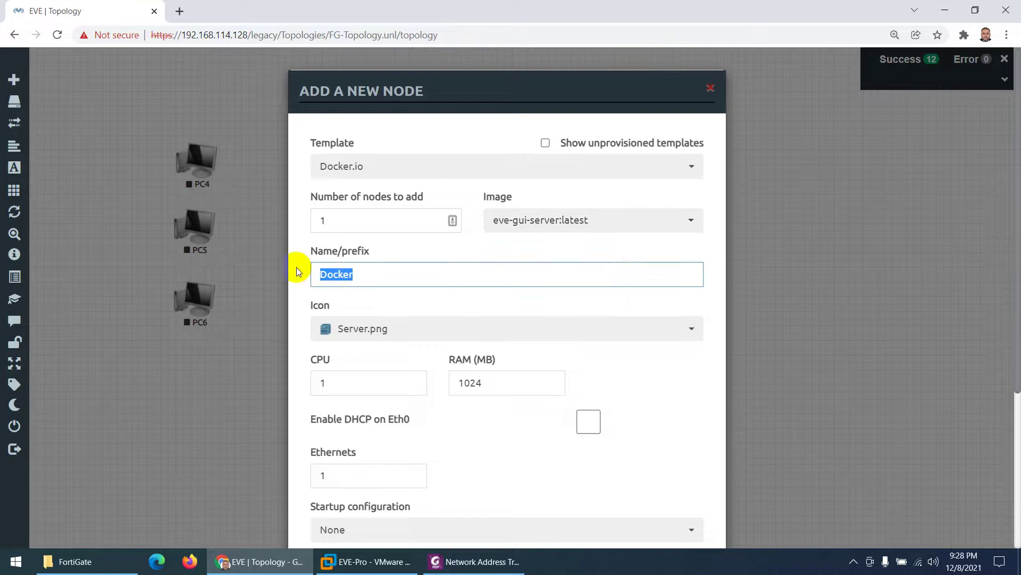
type("PC")
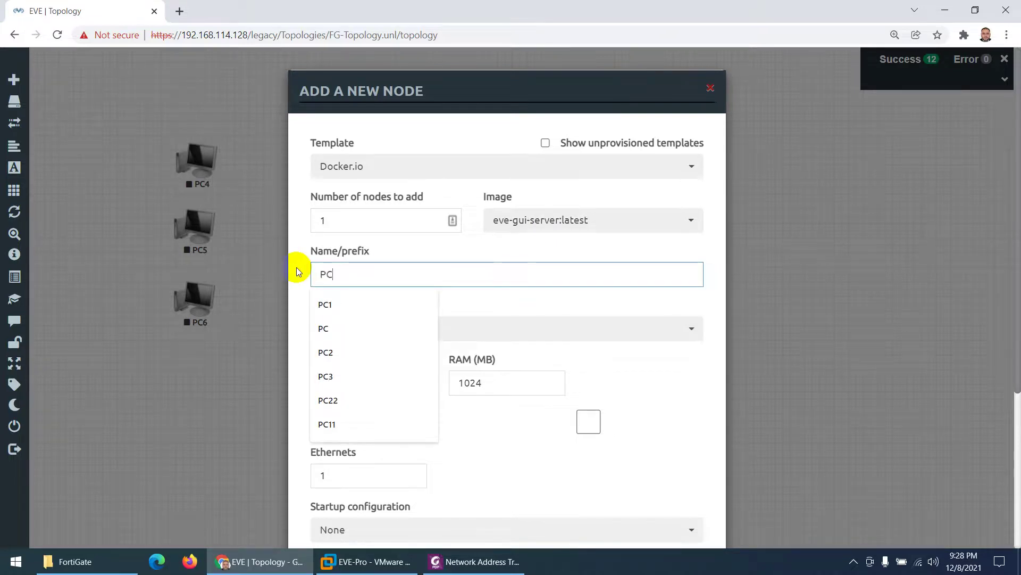
type("1")
left_click(372, 222)
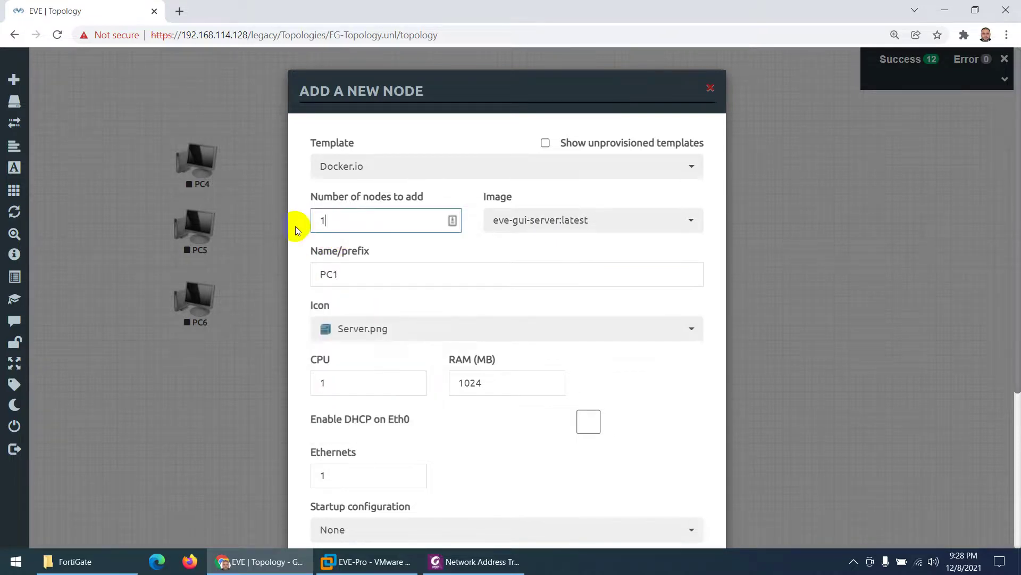
left_click(284, 270)
Step: Add a Docker.io node again with the eve-gui-server:latest image, named PC1
right_click(293, 330)
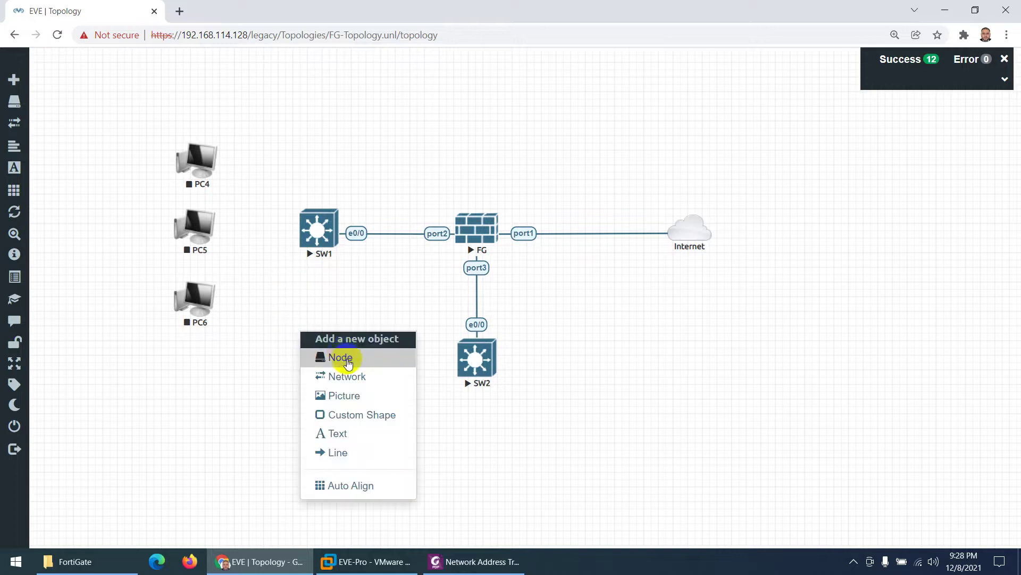
left_click(343, 357)
type("dock")
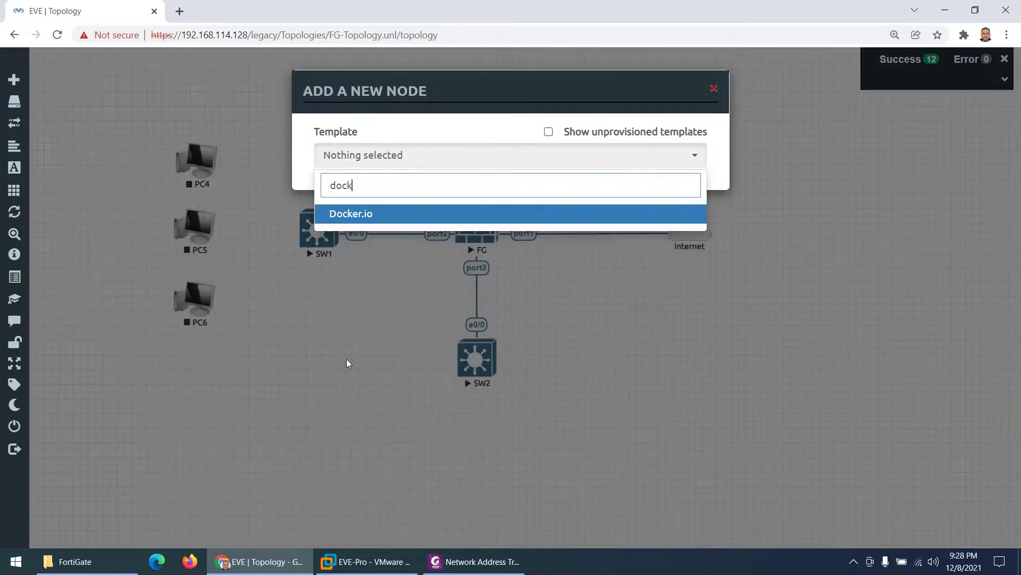
left_click(354, 214)
left_click(570, 229)
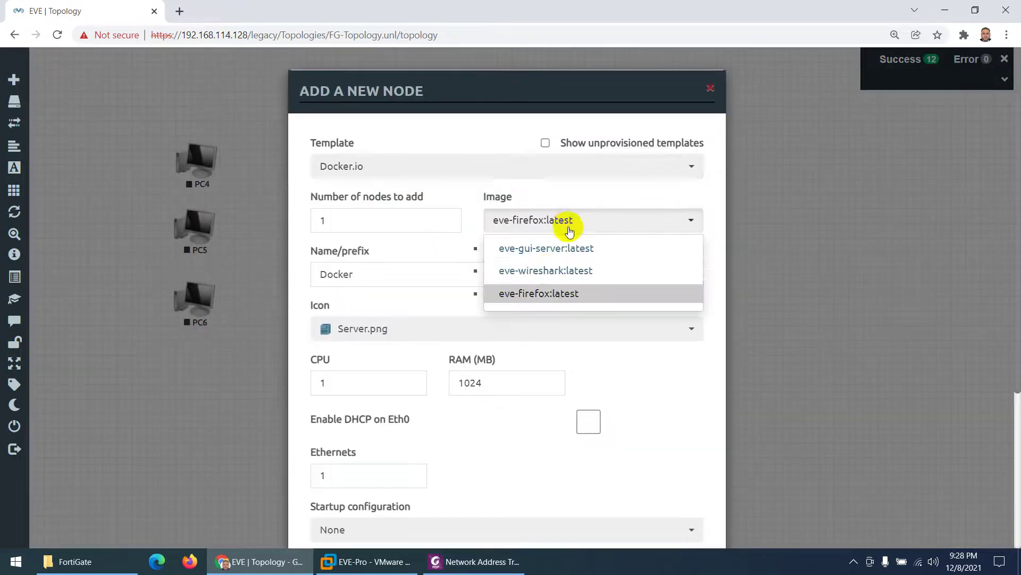
left_click(563, 248)
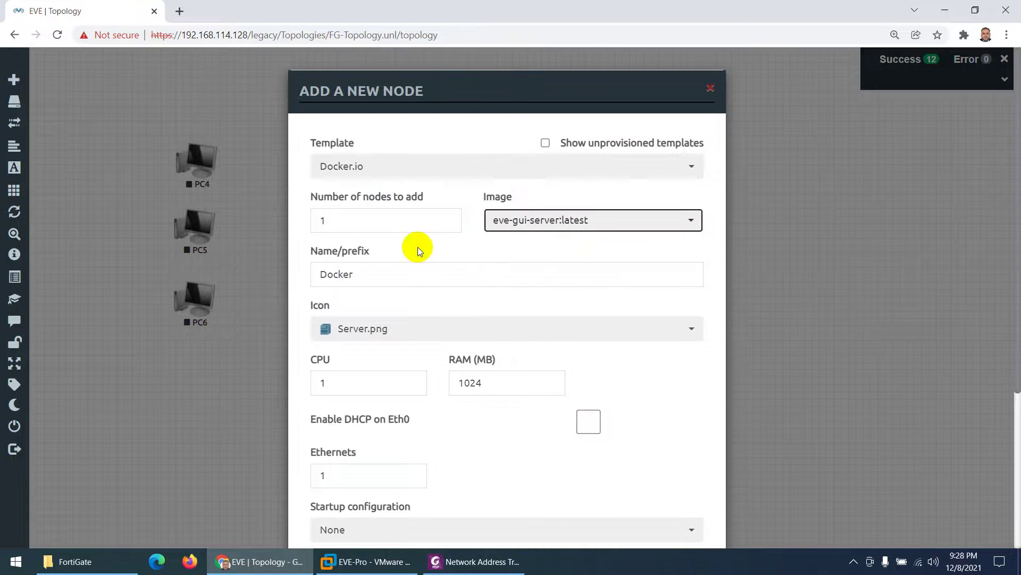
left_click_drag(379, 277, 290, 278)
type("PC")
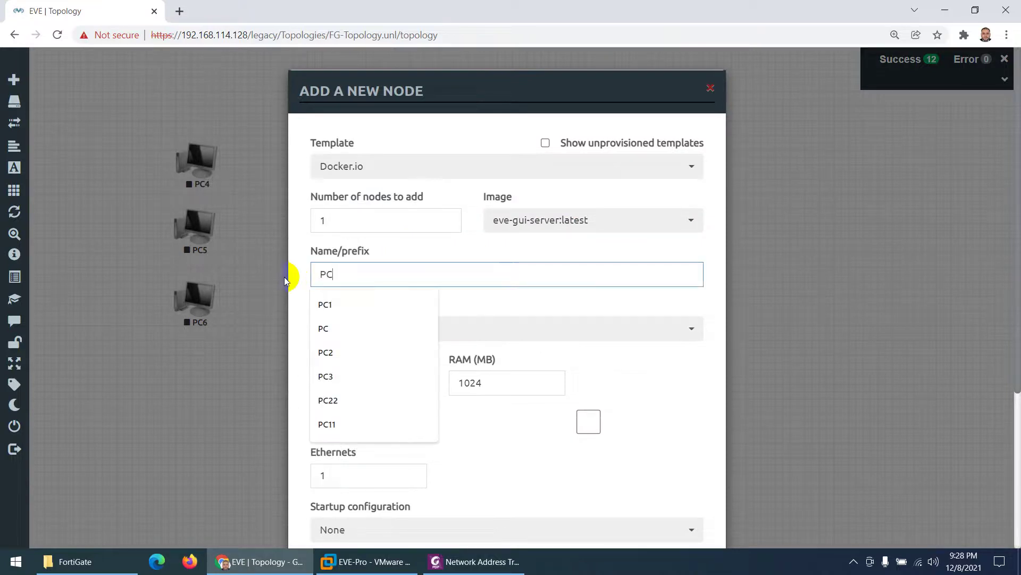
type("1")
left_click(302, 235)
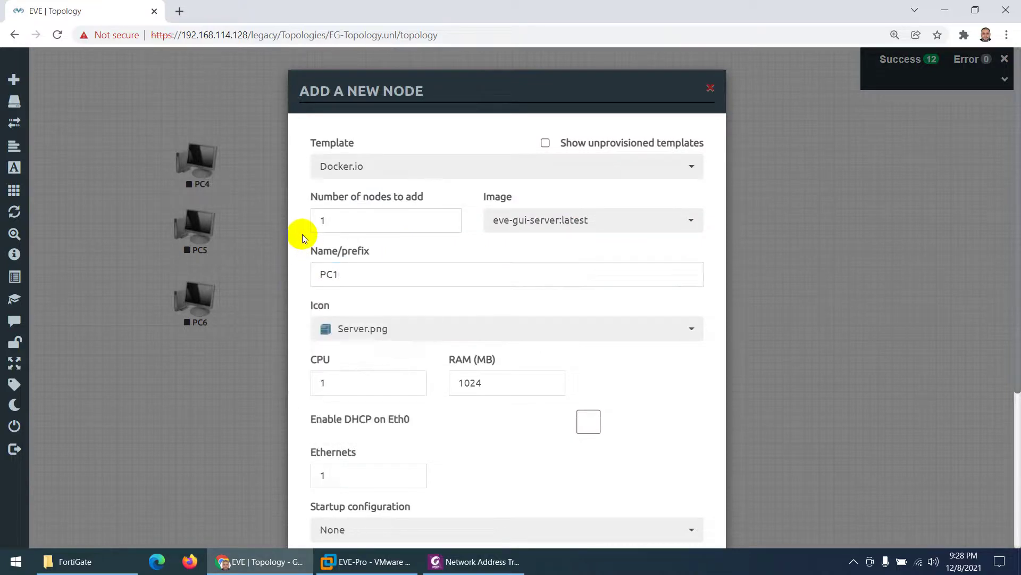
Step: Give PC1 the Desktop4.png icon, save it, and place it below-left of SW2
left_click(358, 332)
key("c")
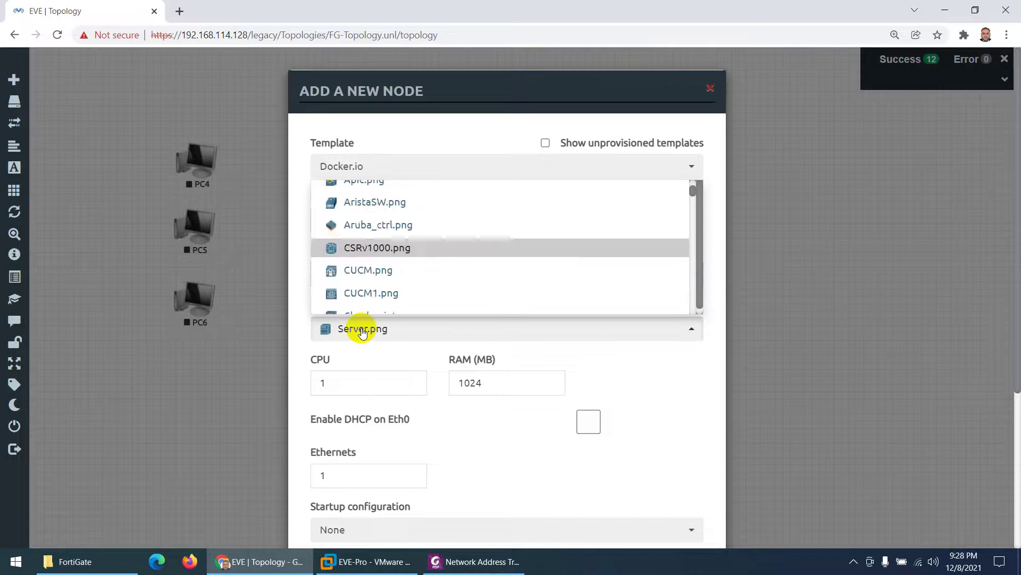
key("l")
scroll(404, 283, "down", 1)
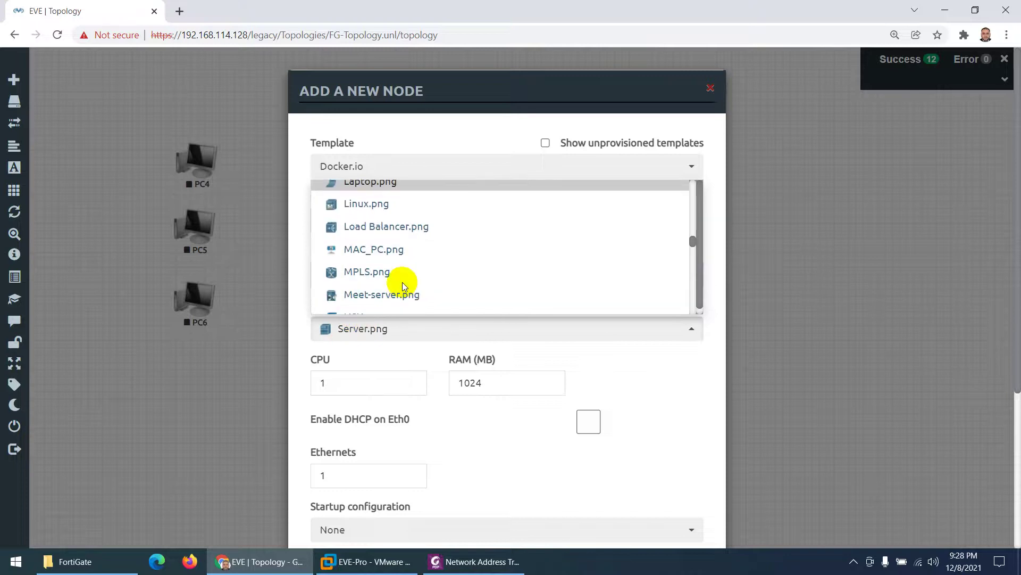
key("c")
key("l")
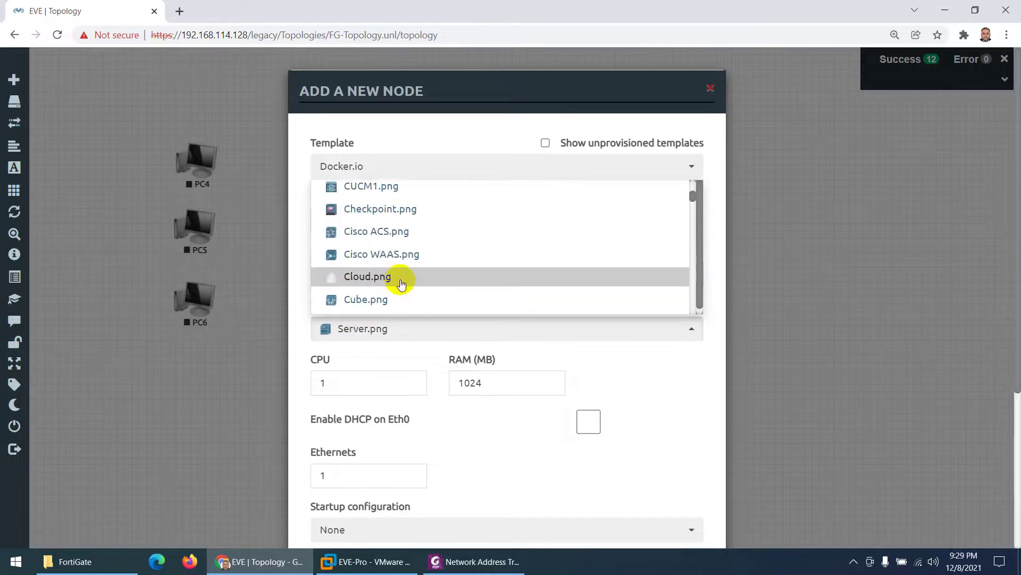
key("Down")
scroll(398, 285, "down", 1)
left_click(366, 256)
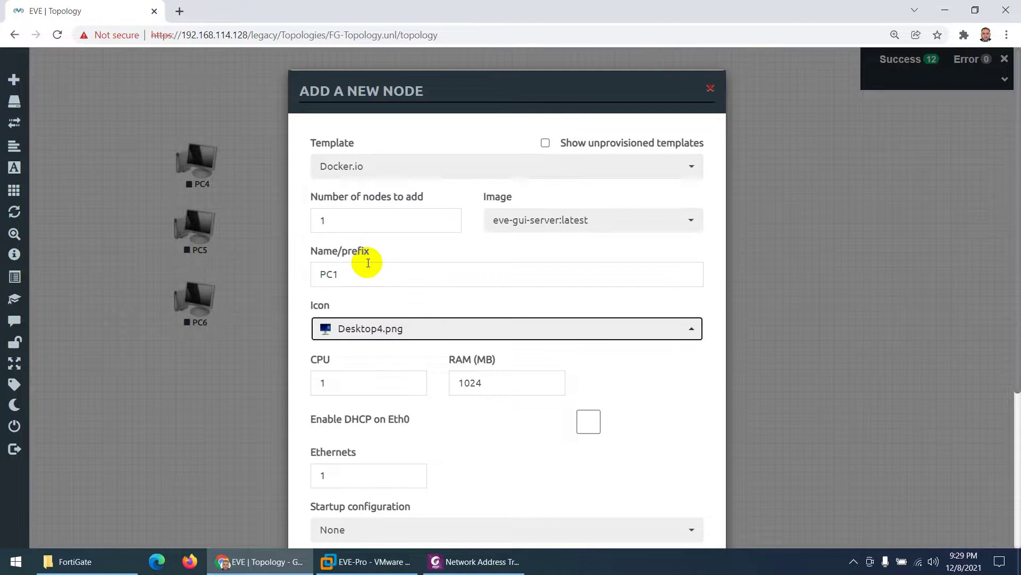
scroll(404, 464, "down", 4)
left_click(432, 524)
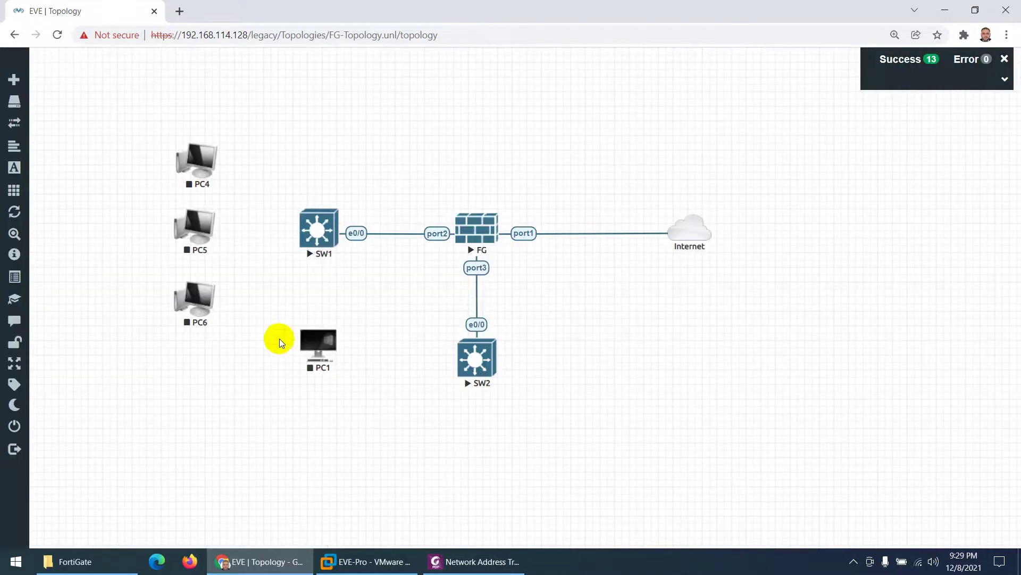
left_click_drag(318, 347, 381, 432)
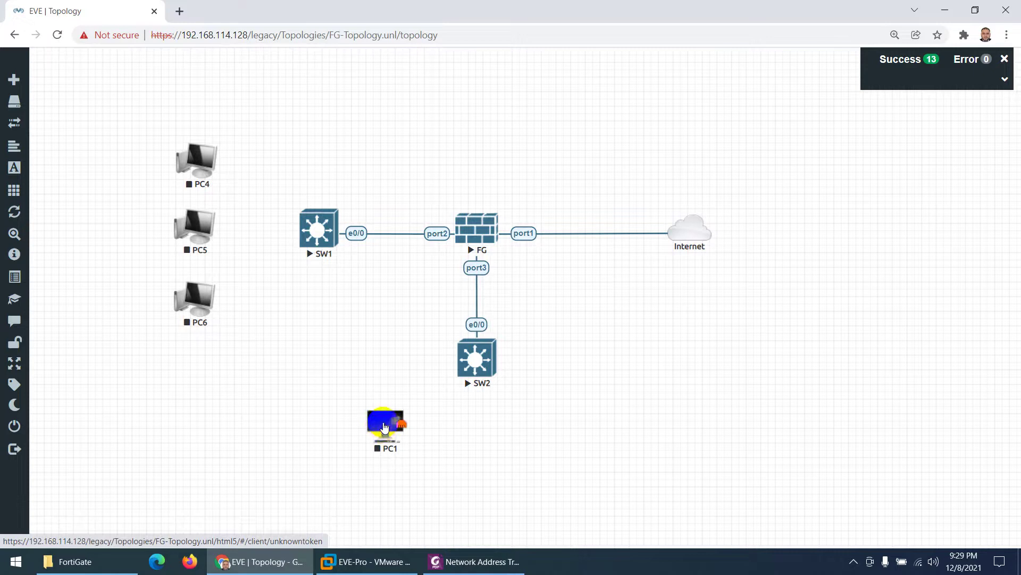
Step: Add a new Docker.io node using the eve-gui-server:latest image
right_click(385, 427)
left_click(321, 435)
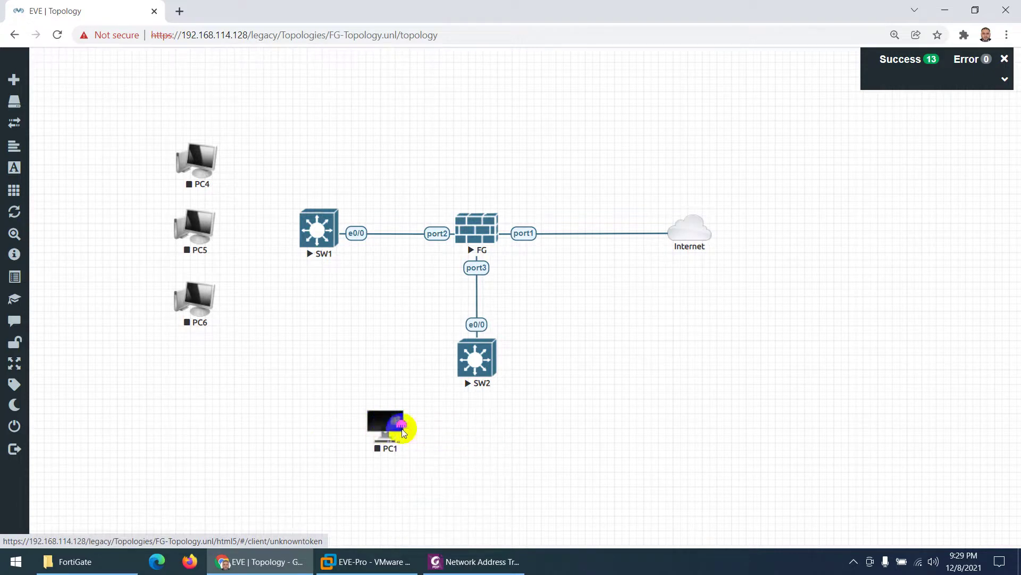
right_click(459, 429)
left_click(507, 402)
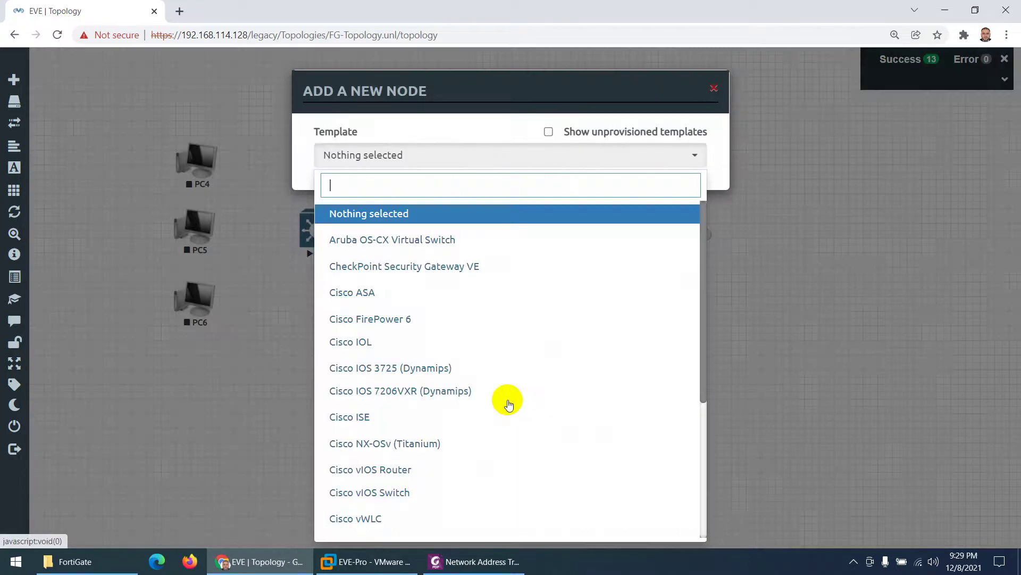
type("d")
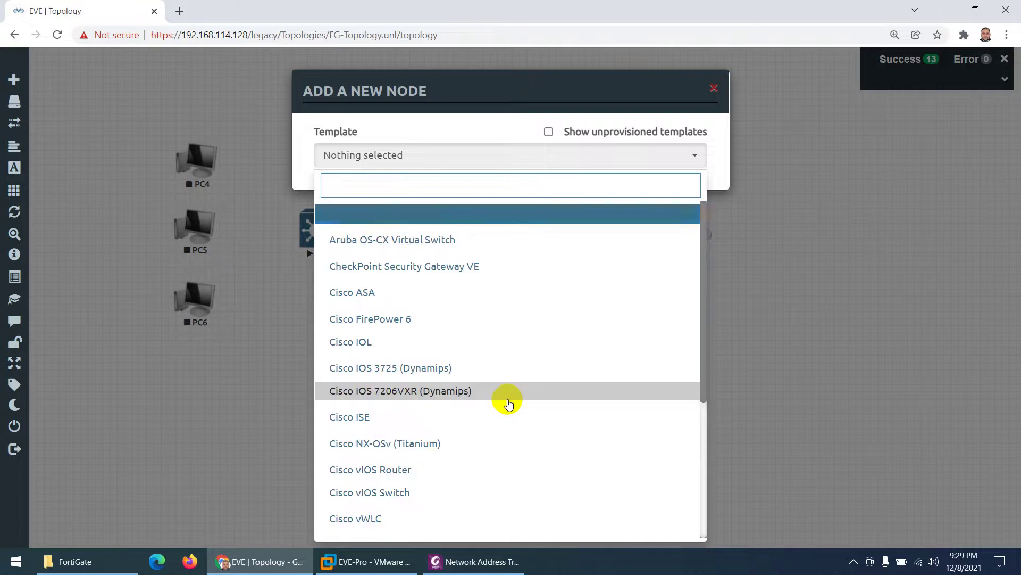
type("o")
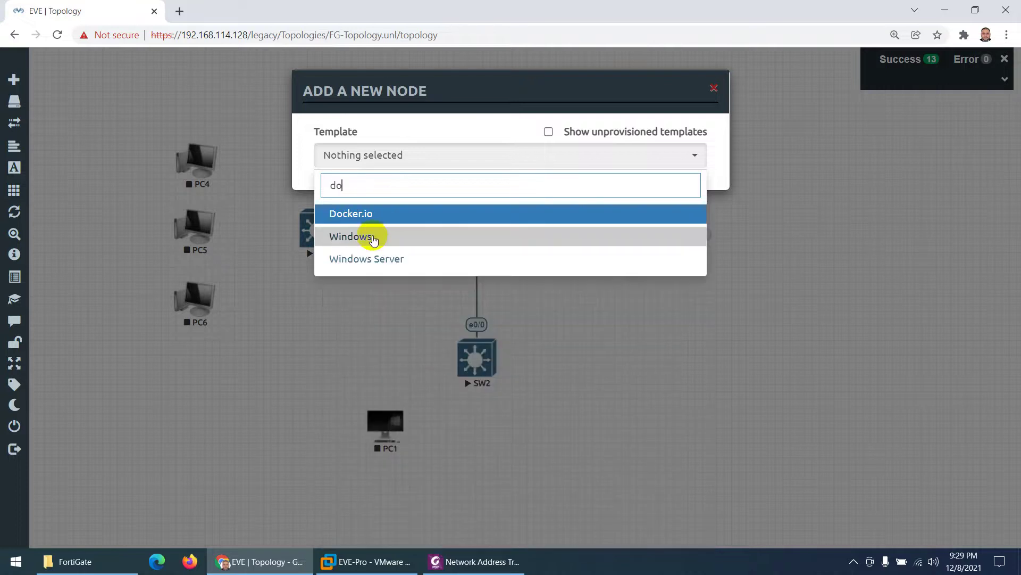
left_click(349, 215)
left_click(529, 220)
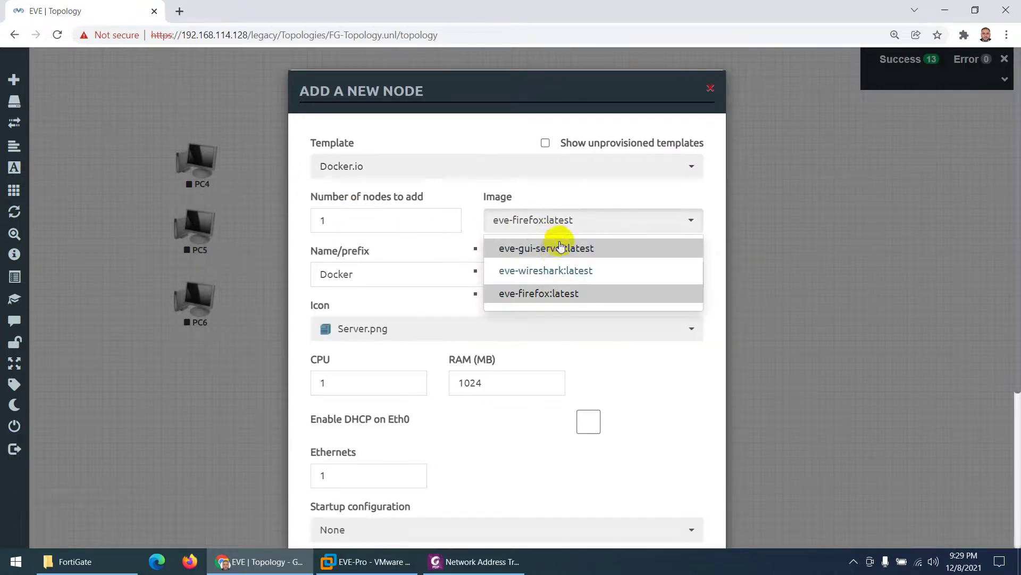
left_click(558, 255)
Step: Name the node PC2, give it the Desktop4.png icon, and save it
left_click_drag(363, 274, 307, 276)
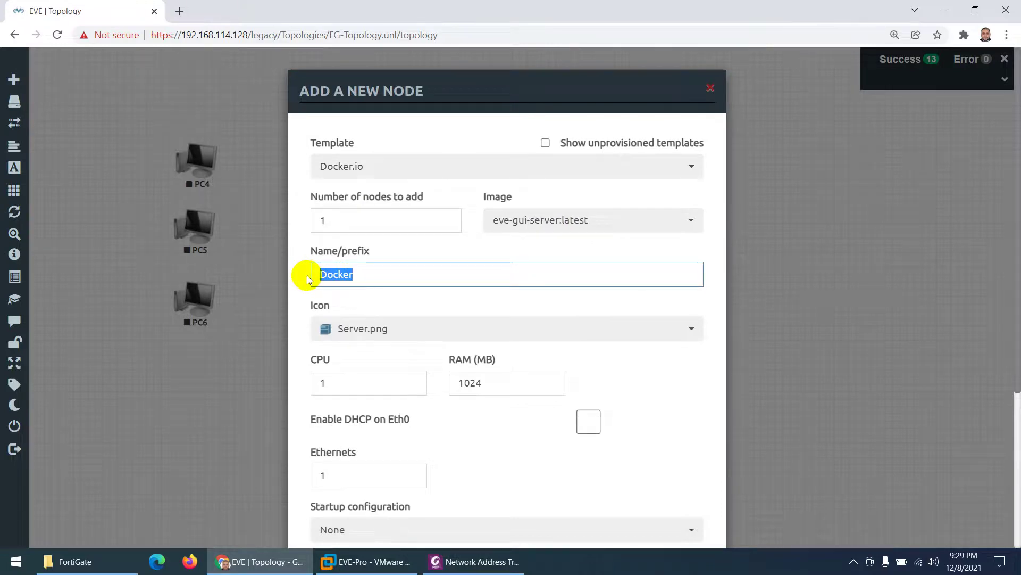
type("pC2")
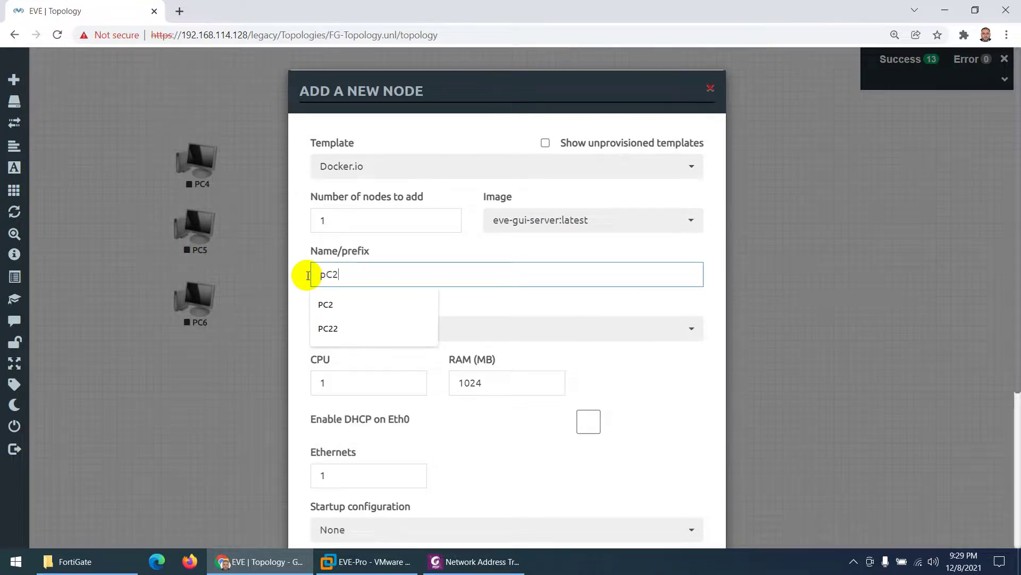
left_click(326, 275)
key("BackSpace")
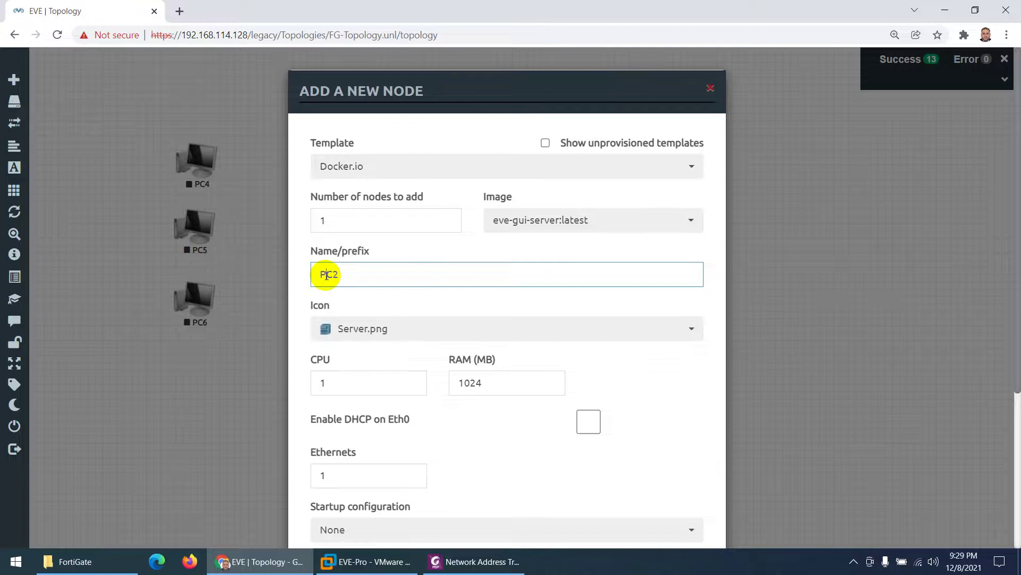
left_click(345, 327)
key("c")
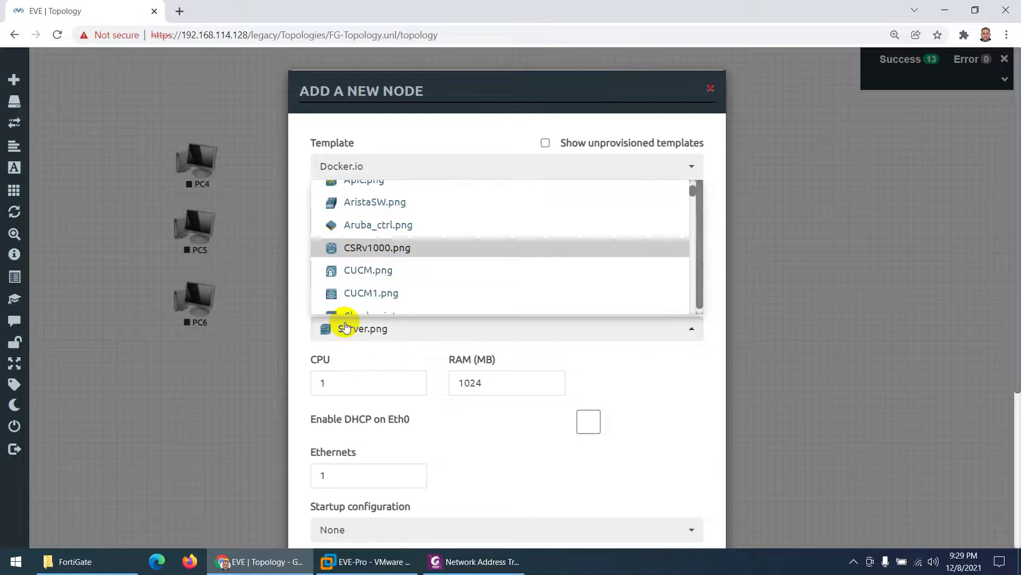
scroll(383, 266, "down", 5)
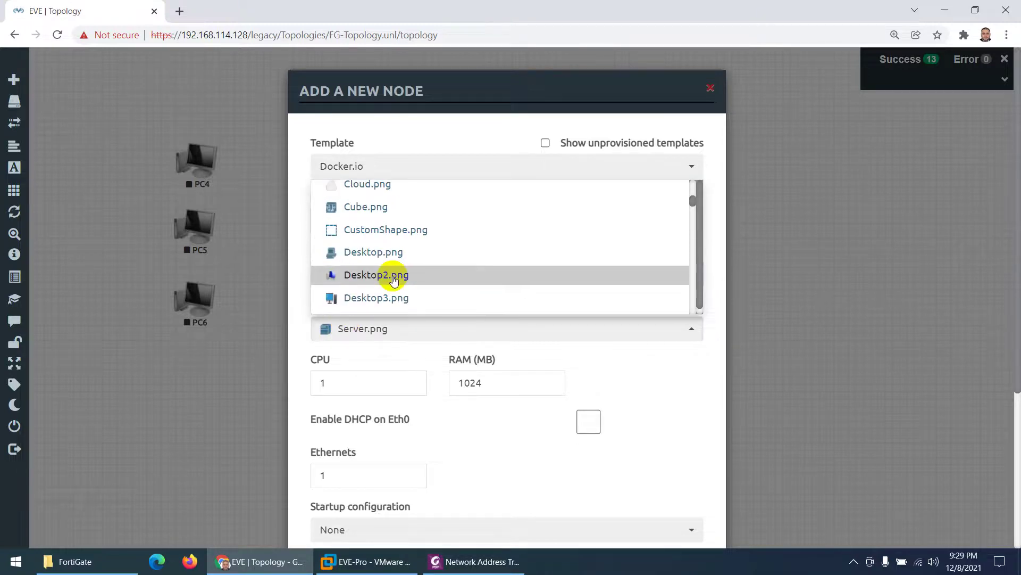
scroll(385, 293, "down", 2)
left_click(383, 253)
scroll(385, 363, "down", 4)
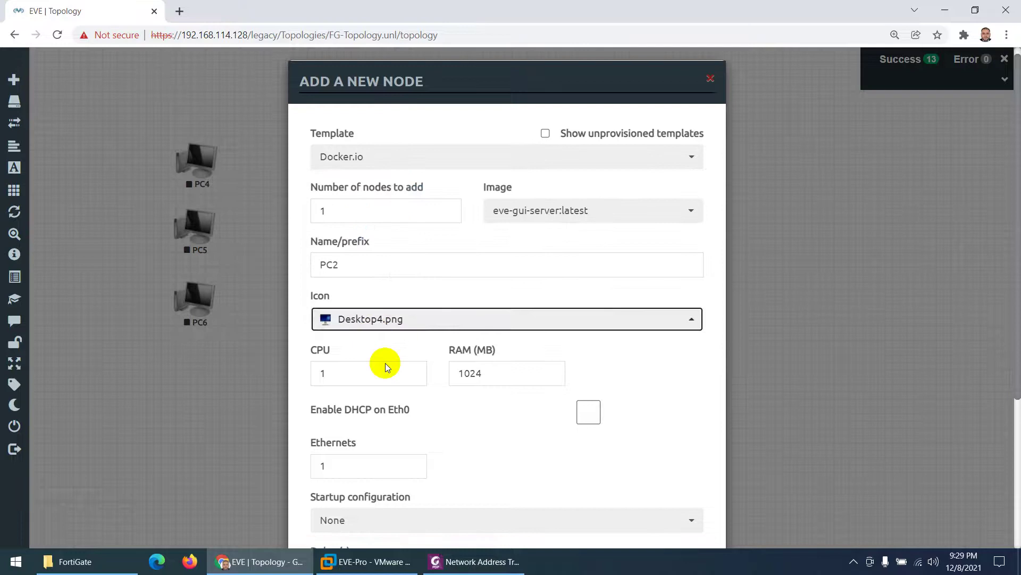
left_click(444, 502)
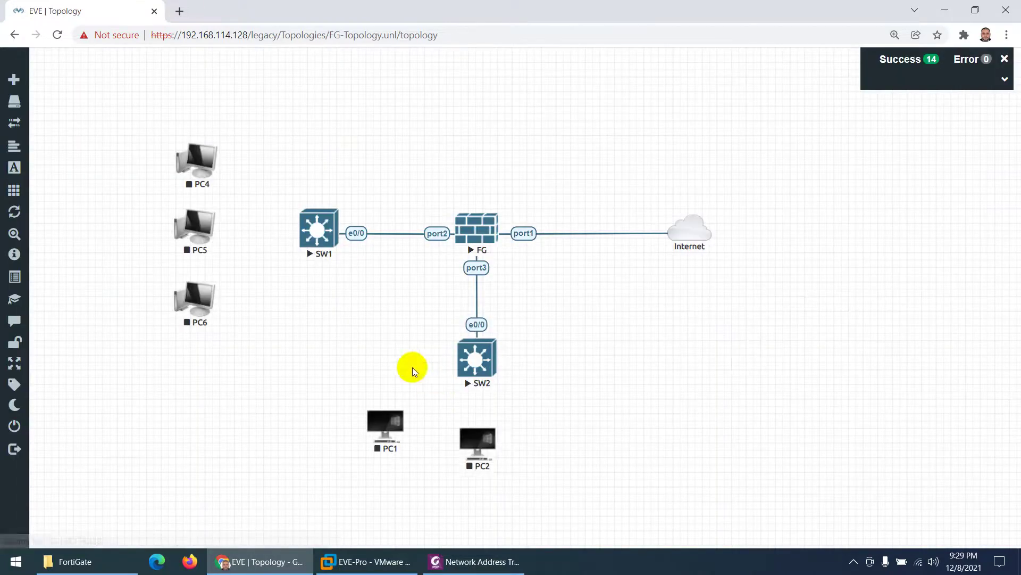
Step: Reposition PC1 and PC2 below SW2, then enable DHCP on PC1's Eth0 and save
left_click_drag(482, 451, 553, 439)
left_click_drag(388, 420, 399, 424)
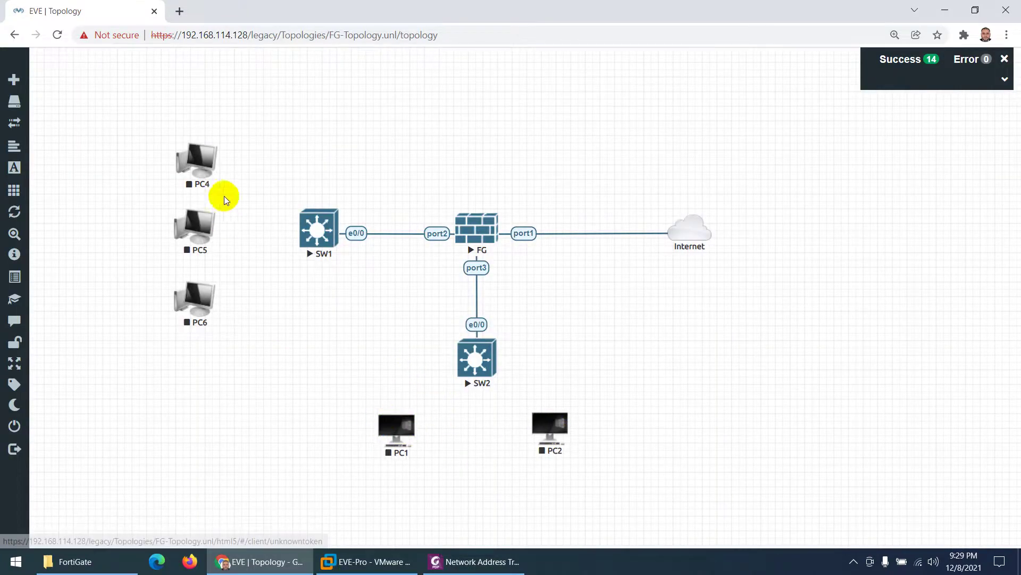
left_click(412, 431)
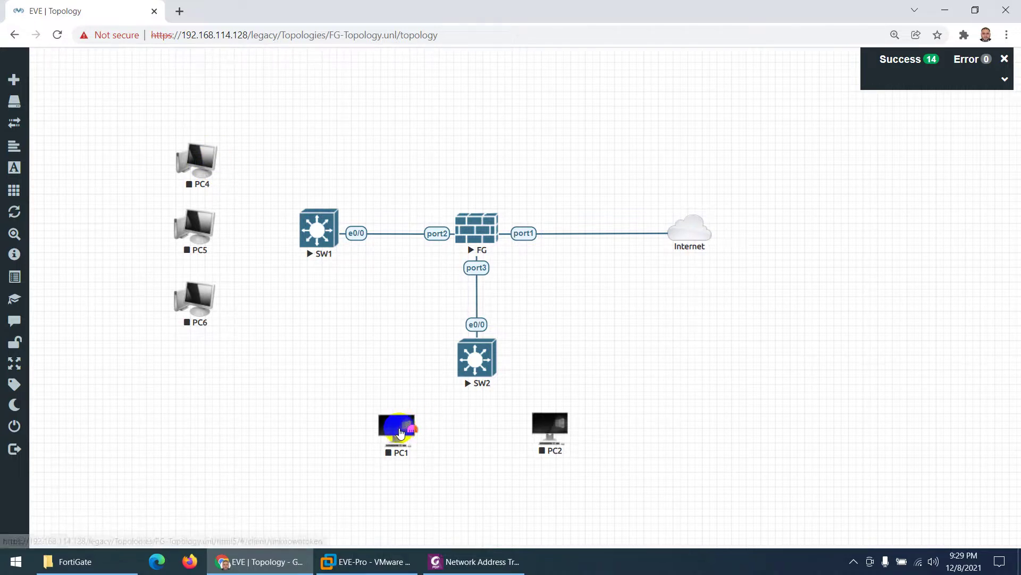
right_click(412, 431)
left_click(441, 507)
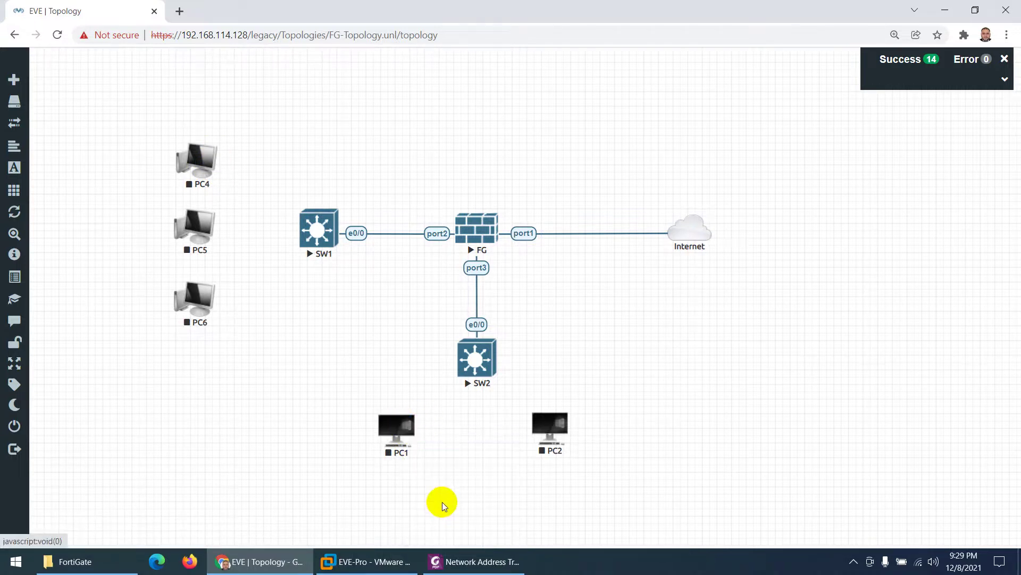
scroll(413, 409, "down", 5)
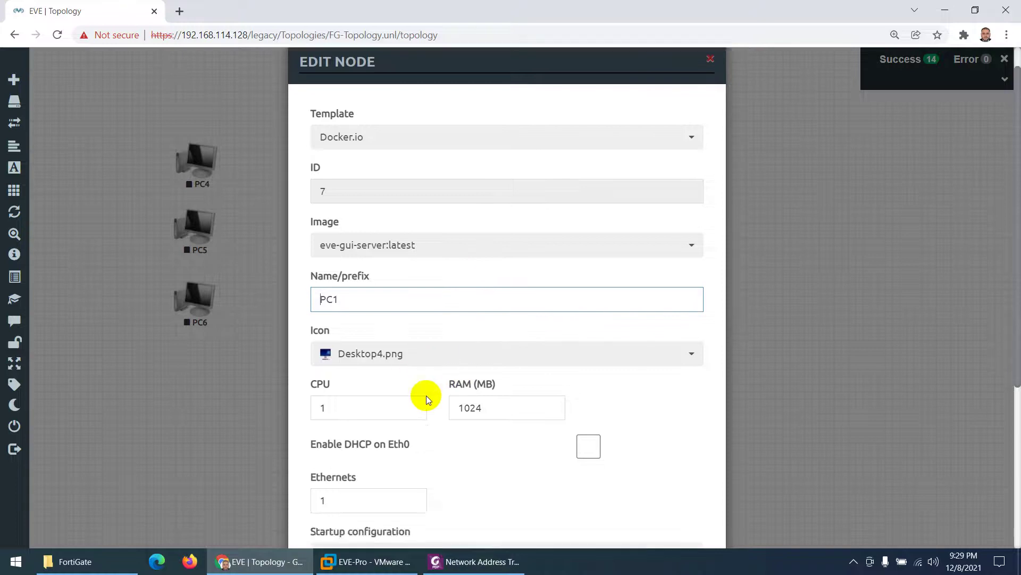
scroll(543, 262, "up", 1)
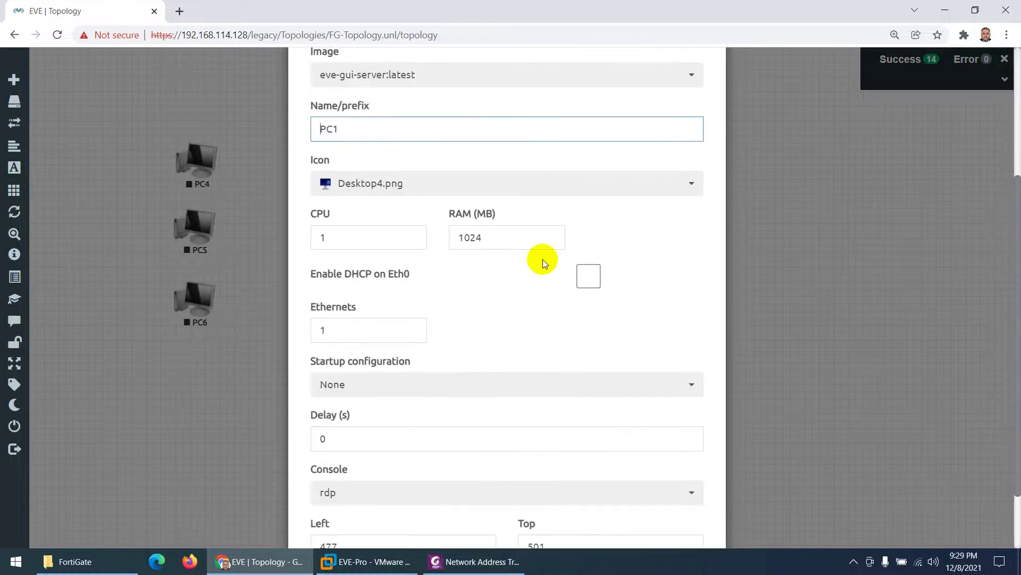
left_click(587, 276)
scroll(513, 342, "down", 2)
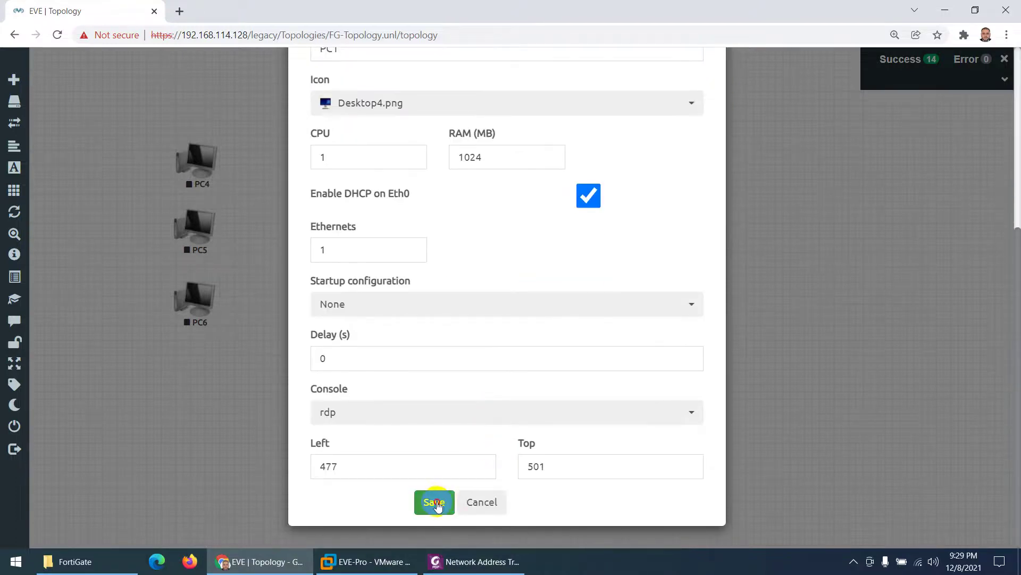
left_click(444, 458)
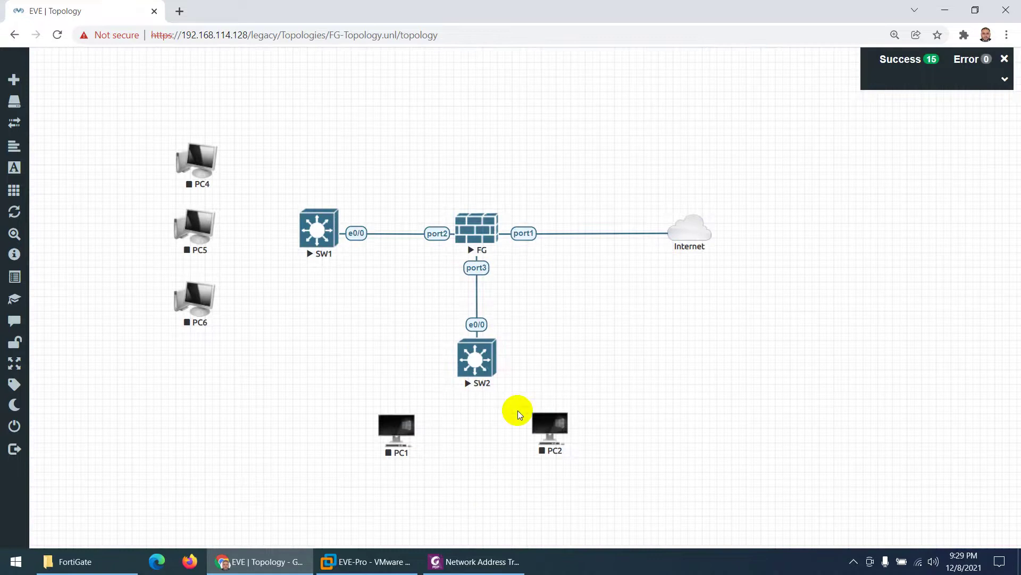
Step: Enable DHCP on PC2's Eth0 and save its node settings
right_click(548, 430)
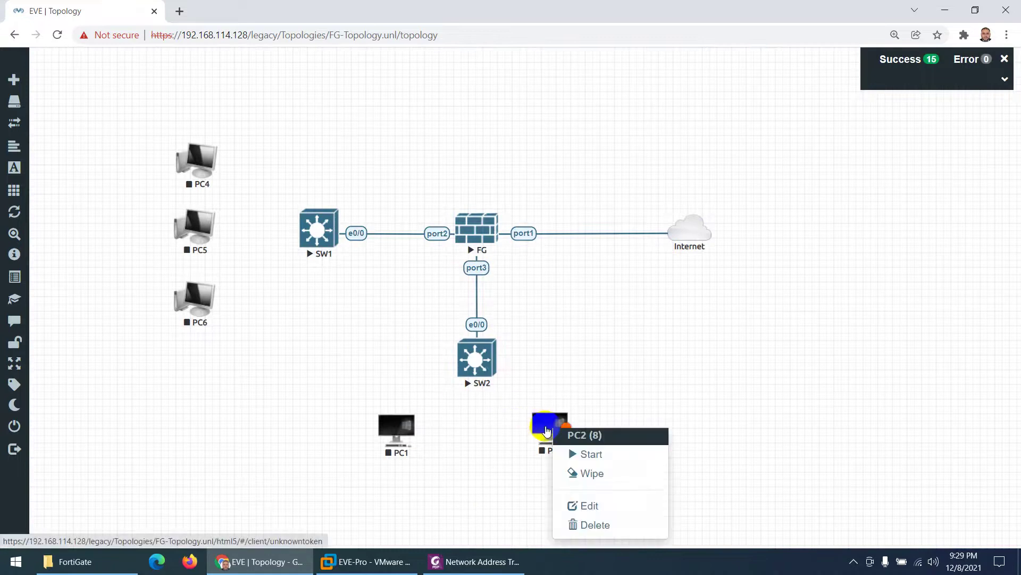
left_click(597, 512)
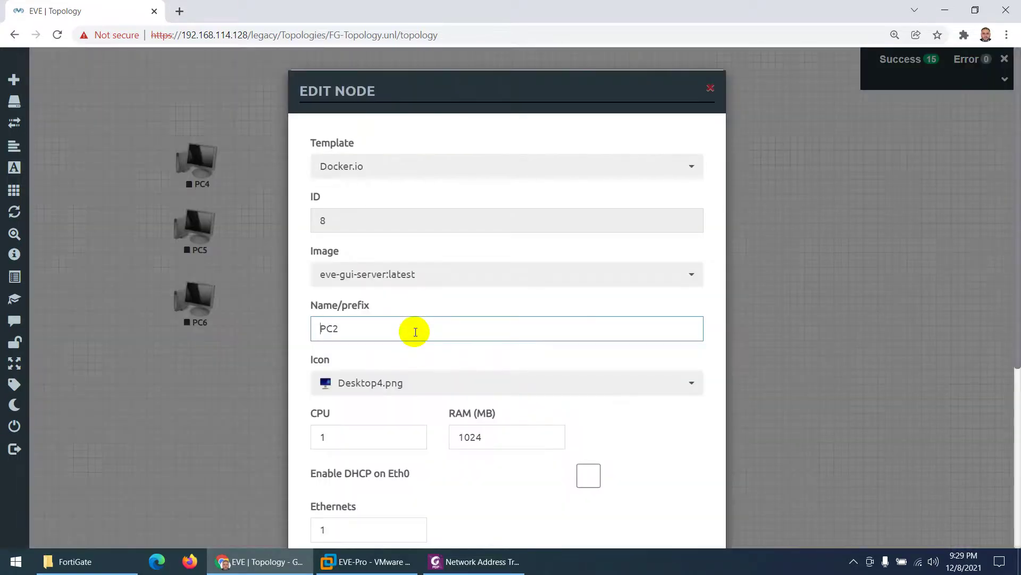
scroll(457, 371, "down", 3)
left_click(589, 342)
scroll(496, 386, "down", 3)
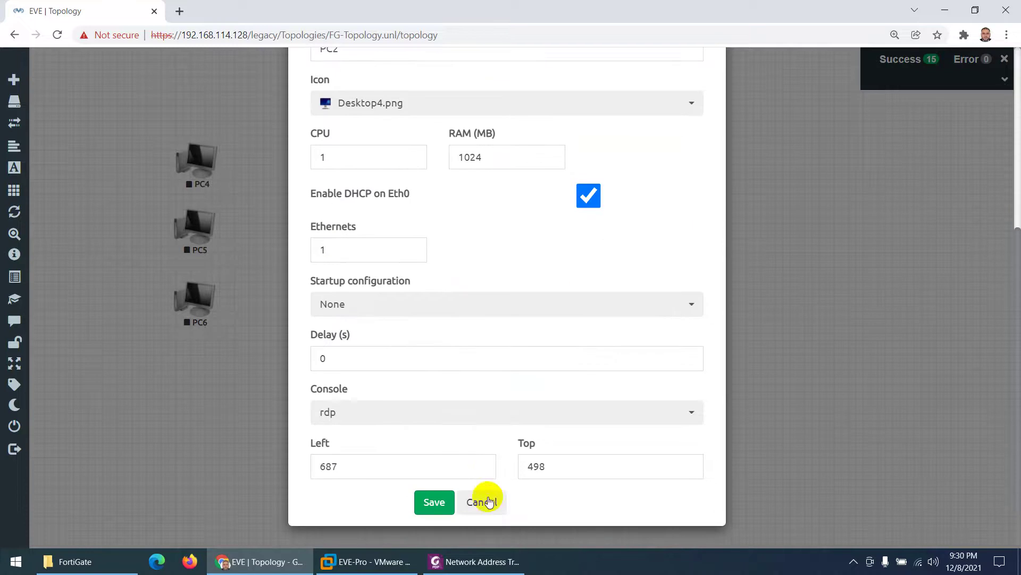
left_click(429, 501)
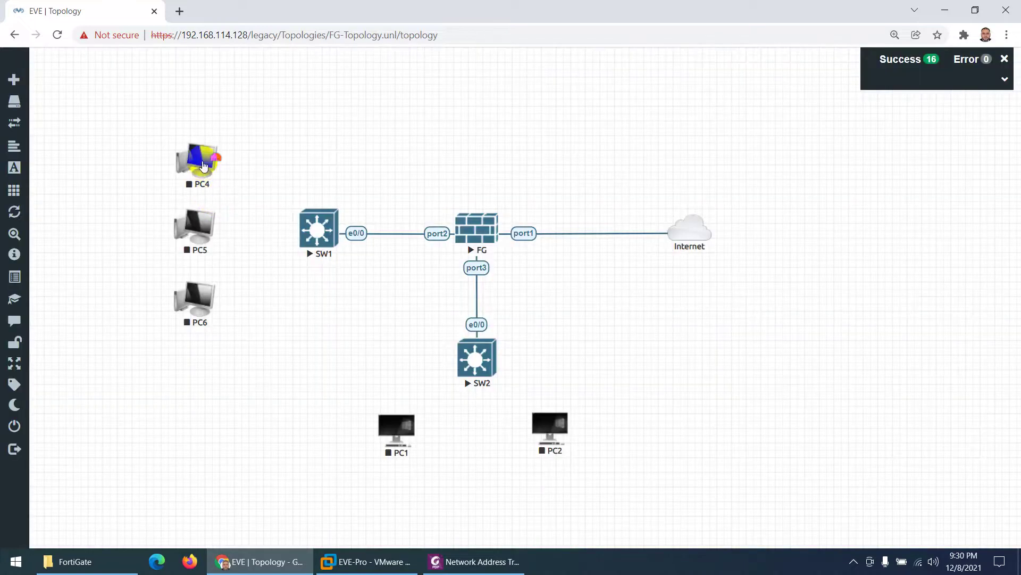
Step: Cable PC4, PC5 and PC6 to SW1 on e0/1, e0/2 and e0/3
left_click_drag(211, 162, 318, 229)
left_click(534, 452)
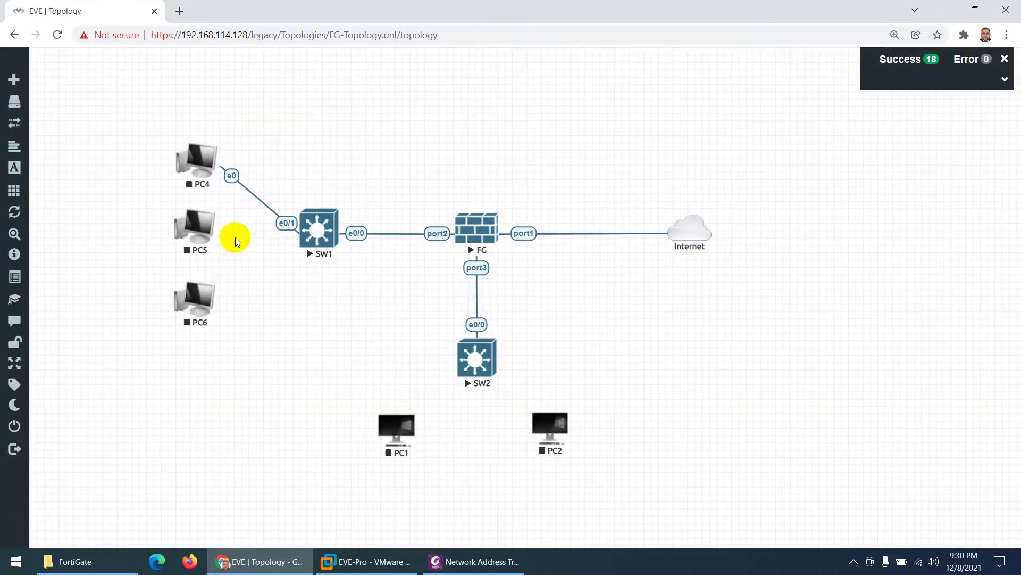
left_click_drag(214, 230, 317, 229)
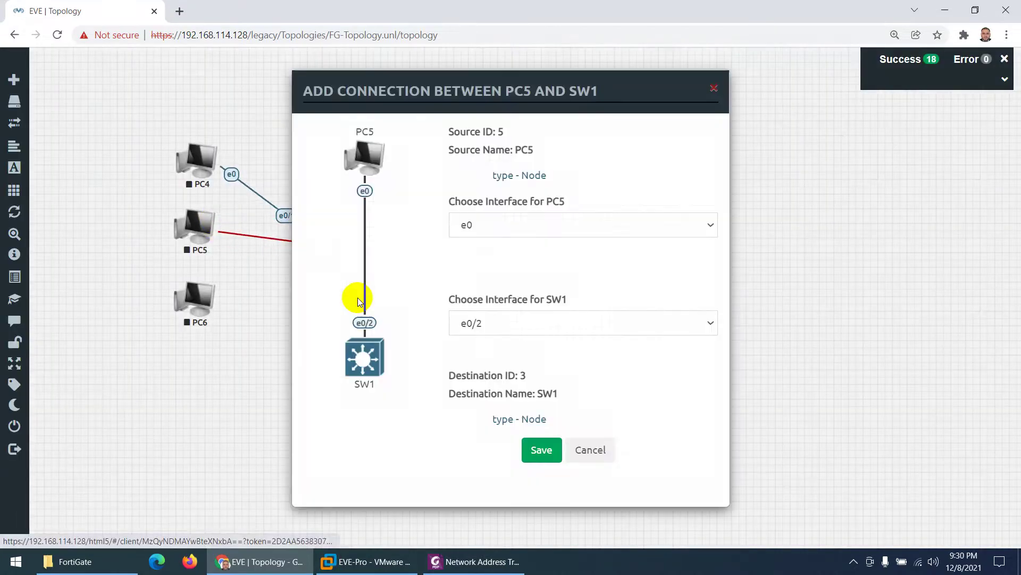
left_click(534, 449)
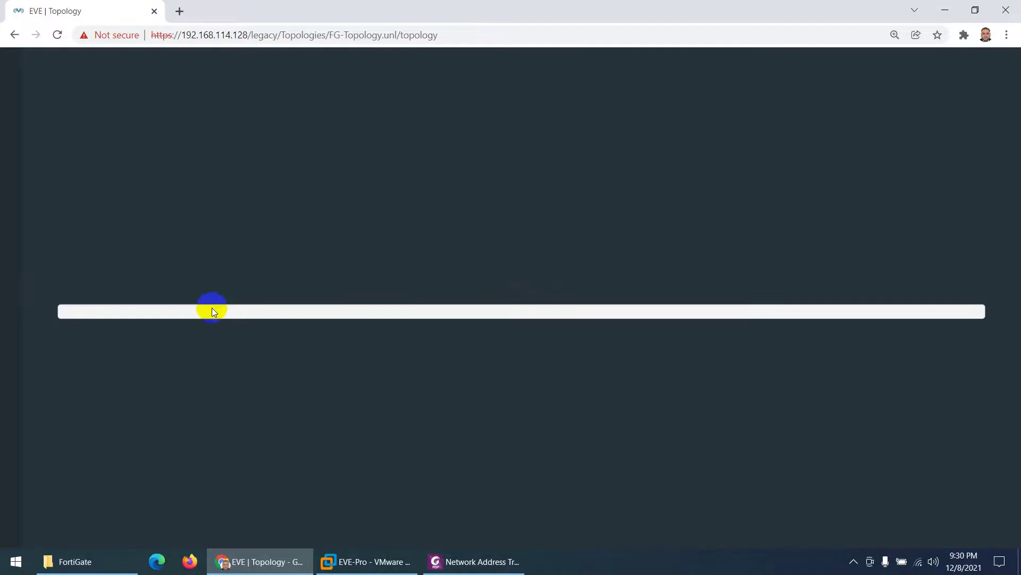
left_click(214, 298)
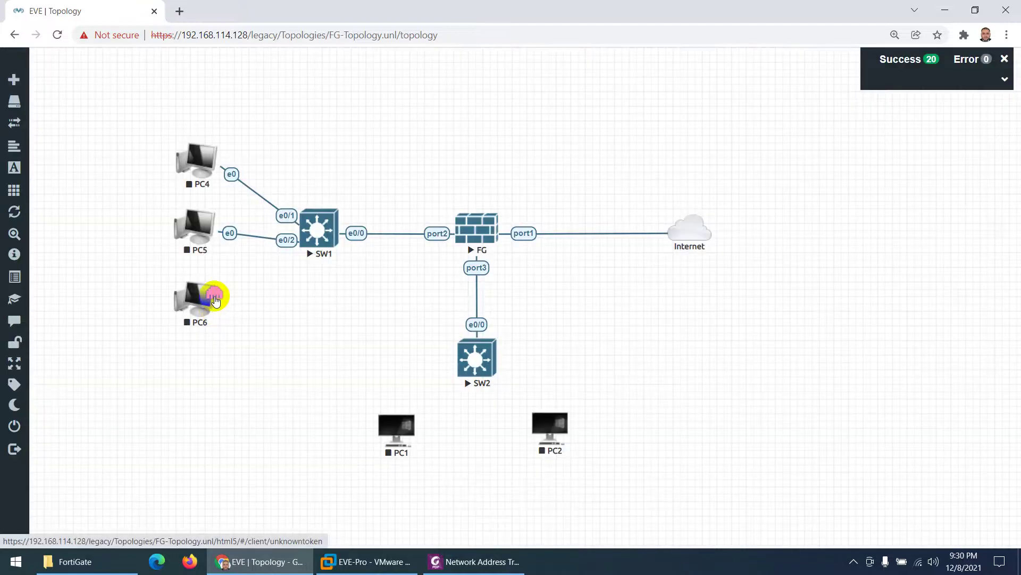
left_click_drag(215, 299, 320, 235)
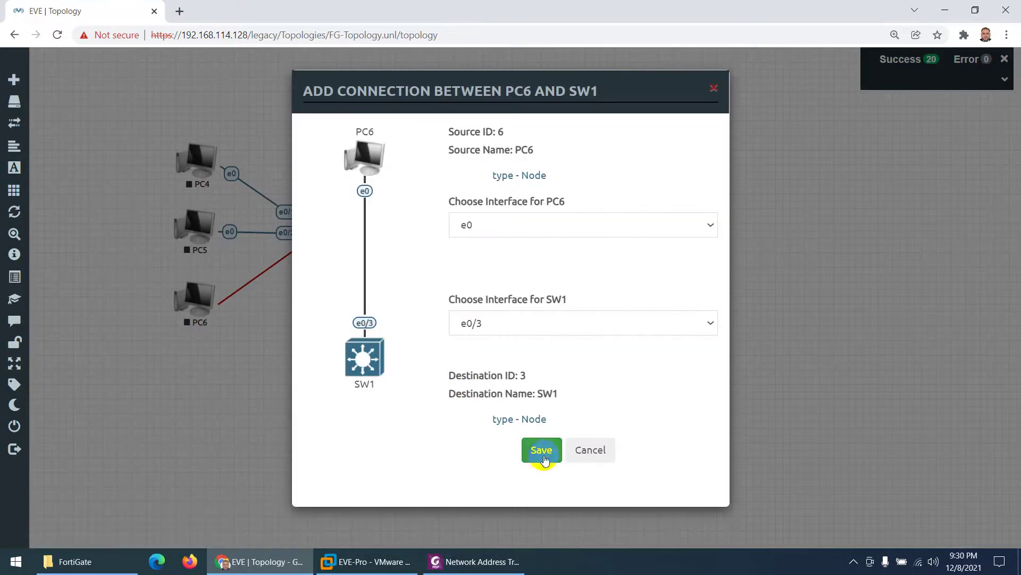
left_click(543, 452)
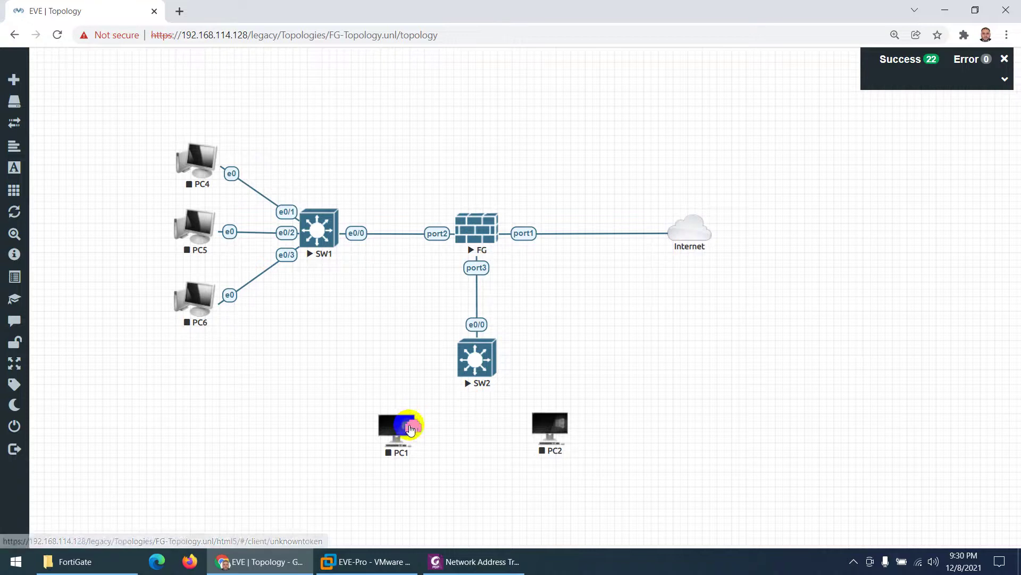
Step: Cable PC1 eth0 to SW2 e0/1 and PC2 eth0 to SW2 e0/2
left_click_drag(408, 425, 477, 373)
left_click(540, 452)
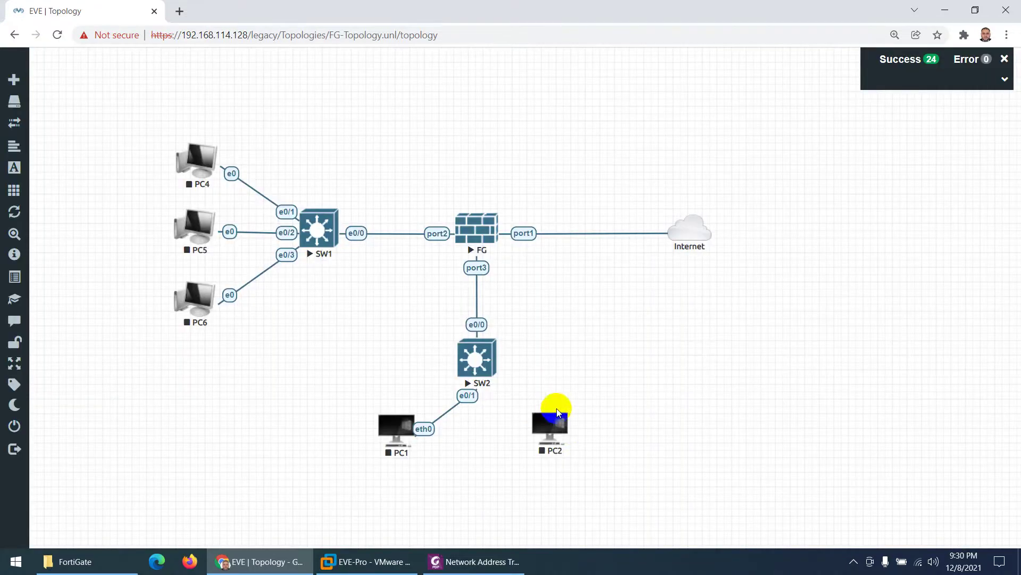
mouse_move(572, 433)
left_click_drag(572, 434, 473, 355)
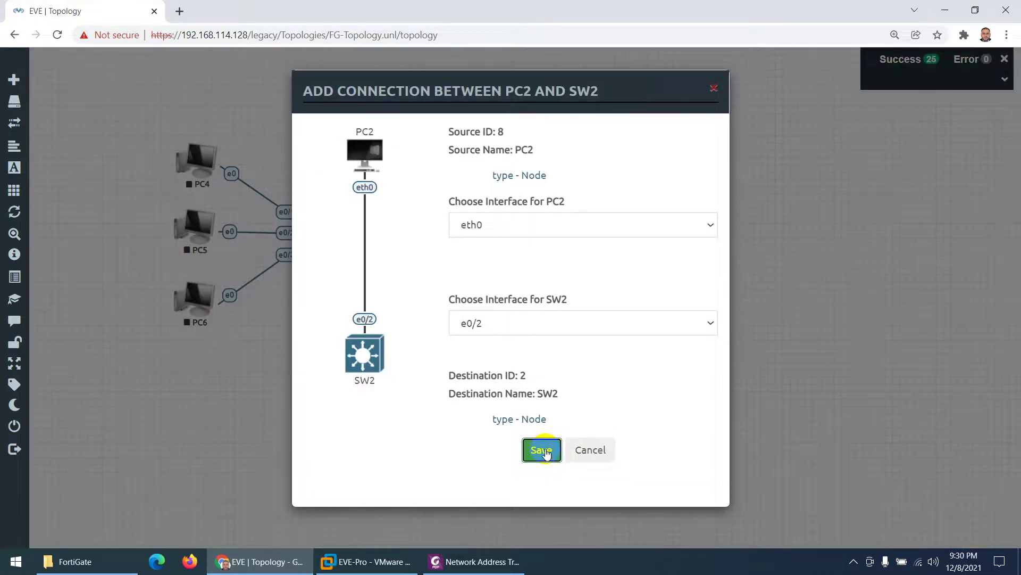
left_click(543, 451)
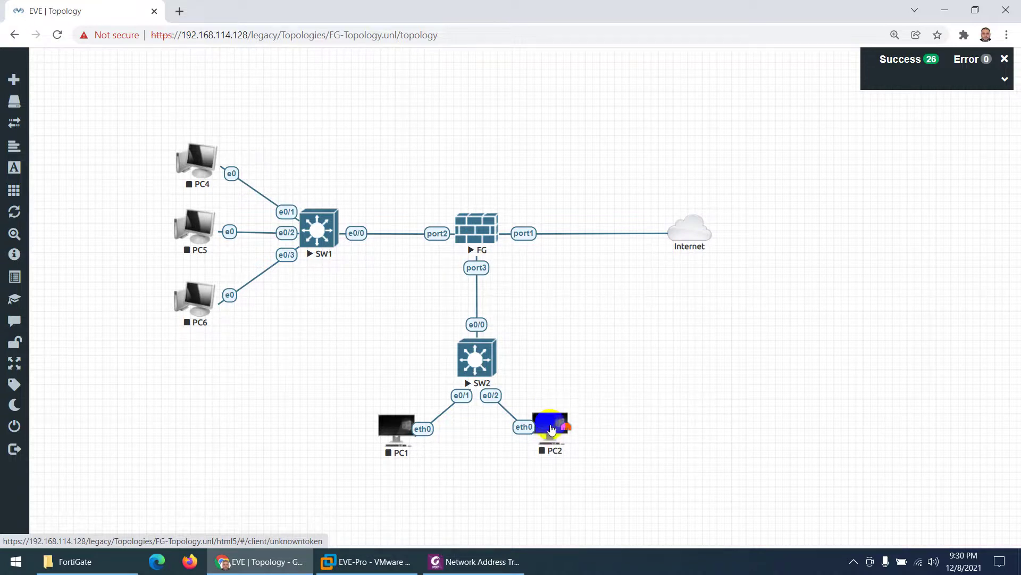
left_click_drag(552, 429, 563, 426)
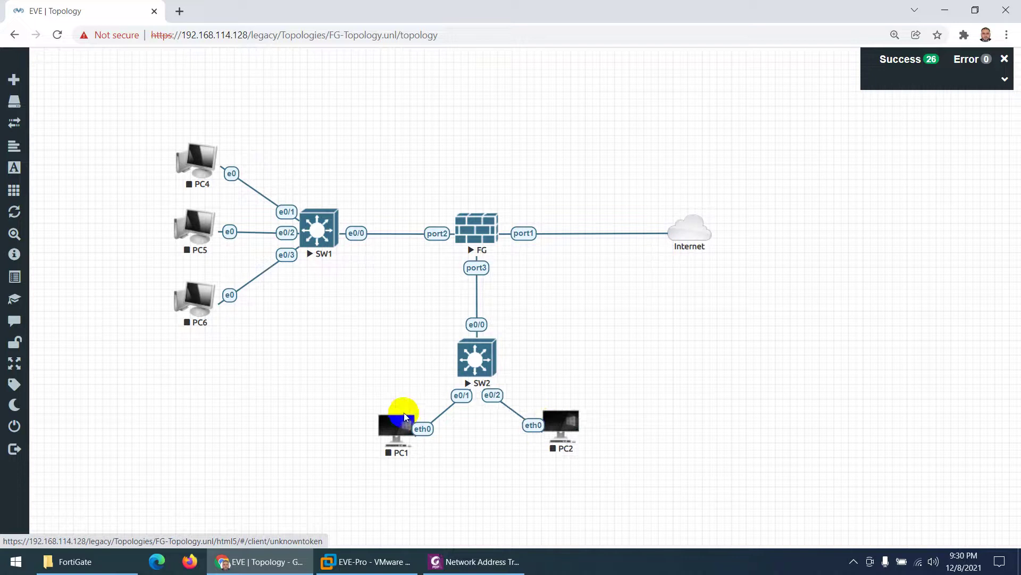
right_click(461, 395)
Step: Change the PC1–SW2 link style to Bezier
left_click(491, 422)
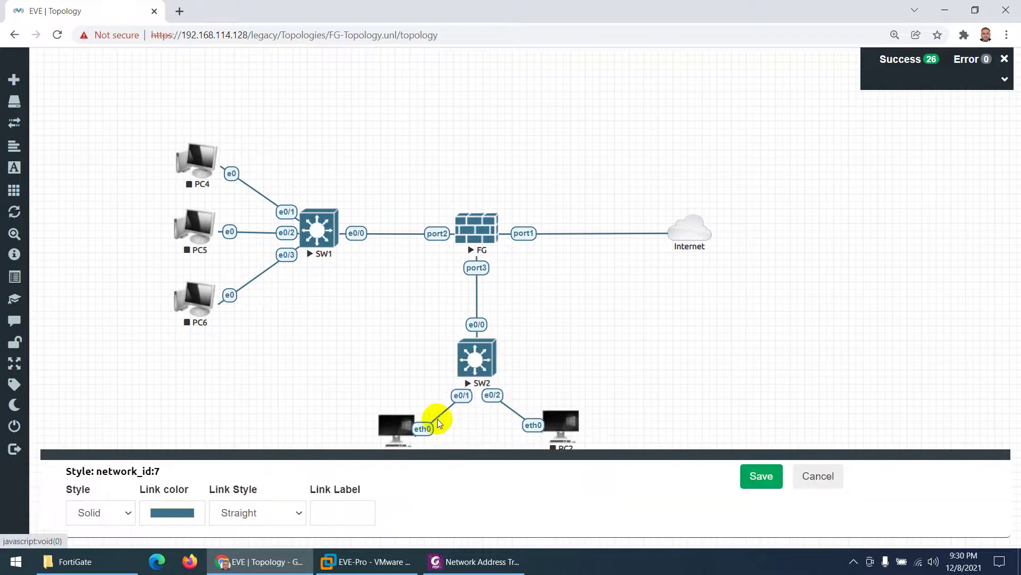
left_click(258, 512)
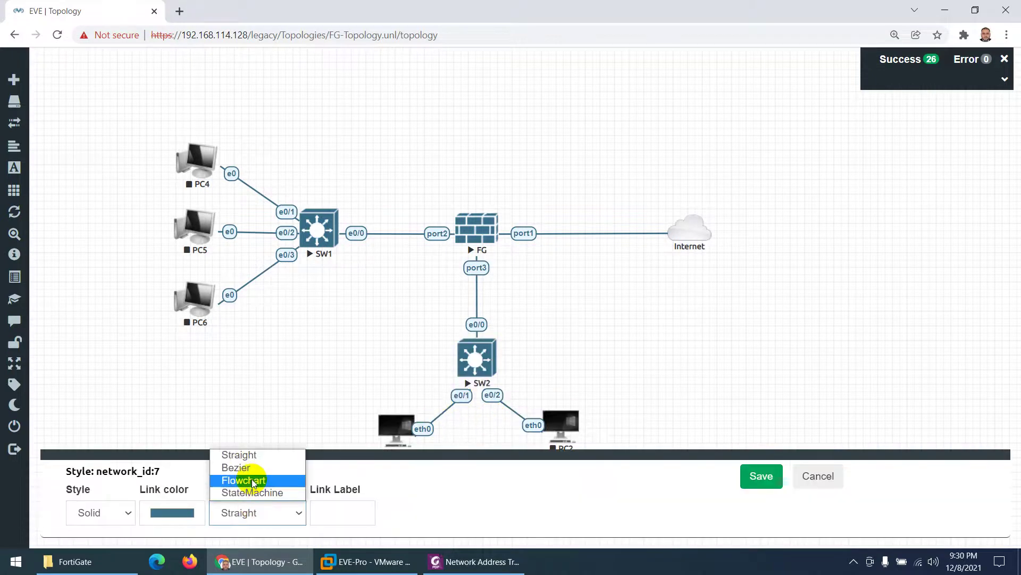
left_click(253, 482)
left_click(244, 513)
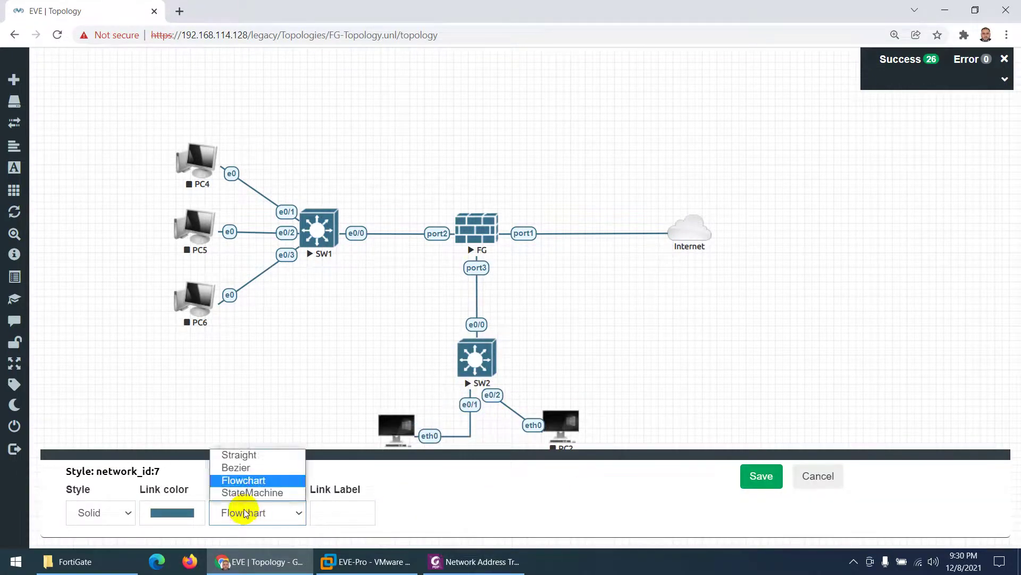
left_click(247, 468)
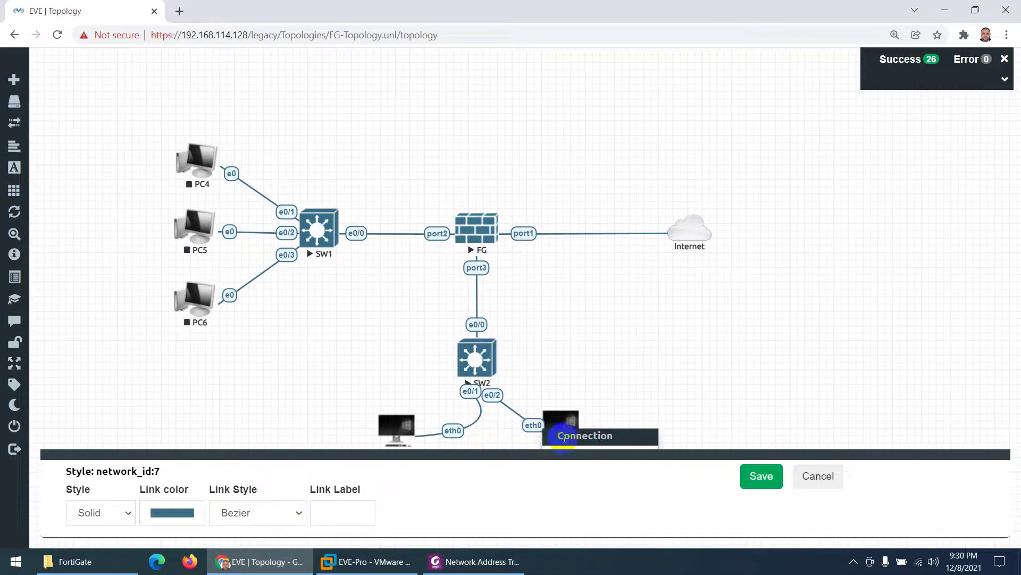
Step: Set the PC2–SW2 link to Bezier, save, and spread PC1 and PC2 further apart
right_click(502, 401)
left_click(525, 419)
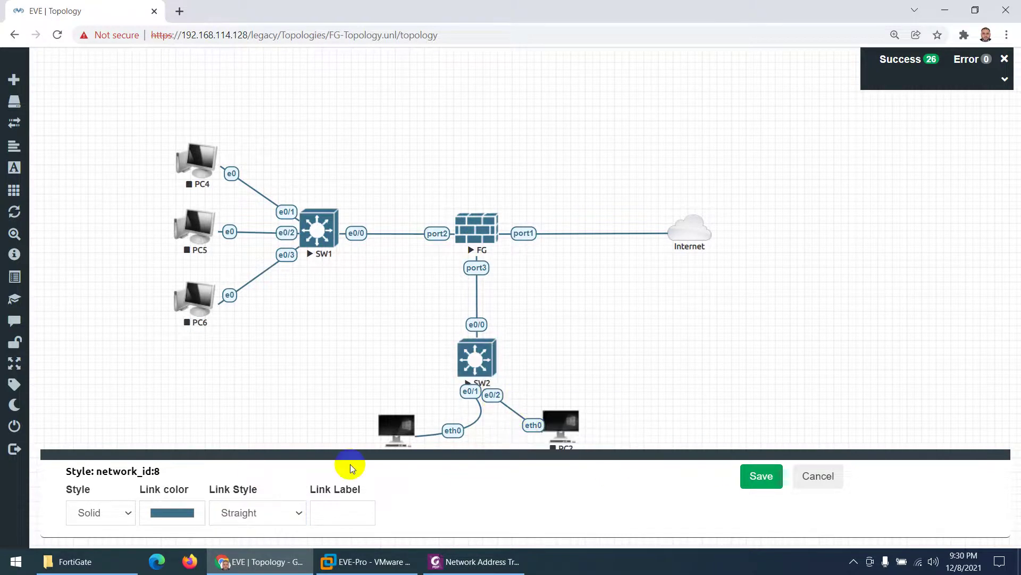
left_click(241, 512)
left_click(246, 471)
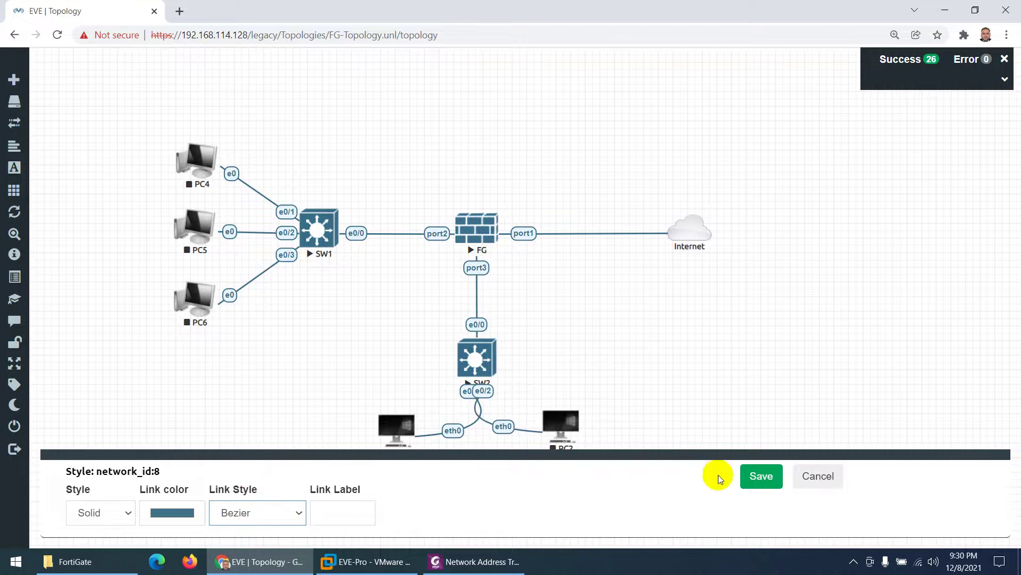
left_click(765, 478)
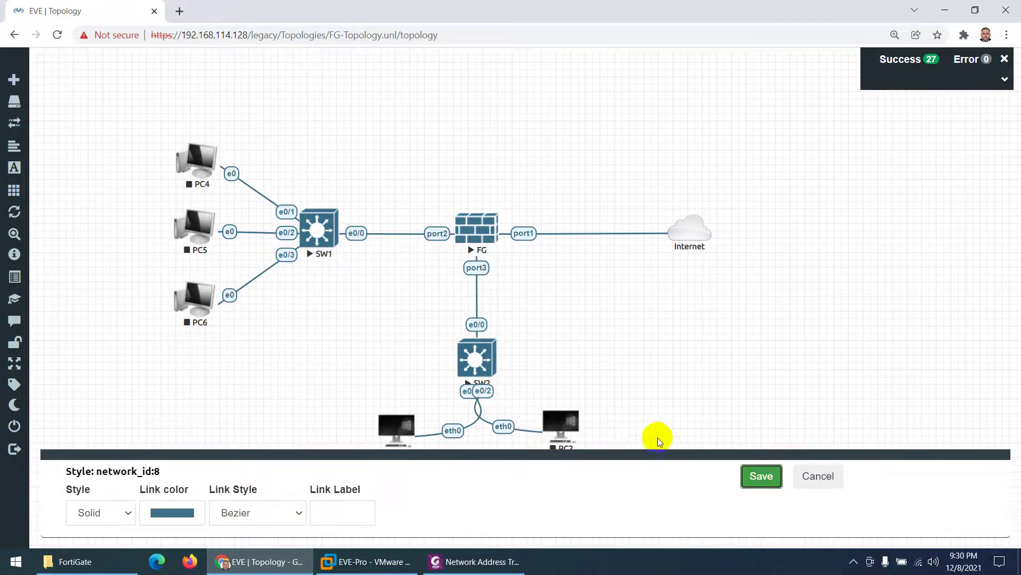
left_click(758, 474)
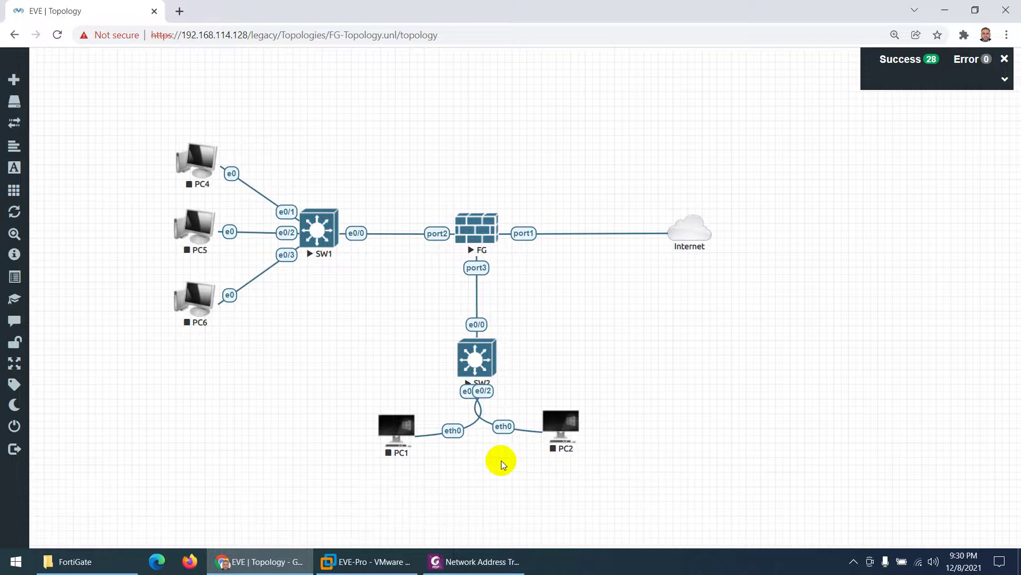
left_click_drag(393, 433, 358, 420)
left_click_drag(550, 423, 609, 415)
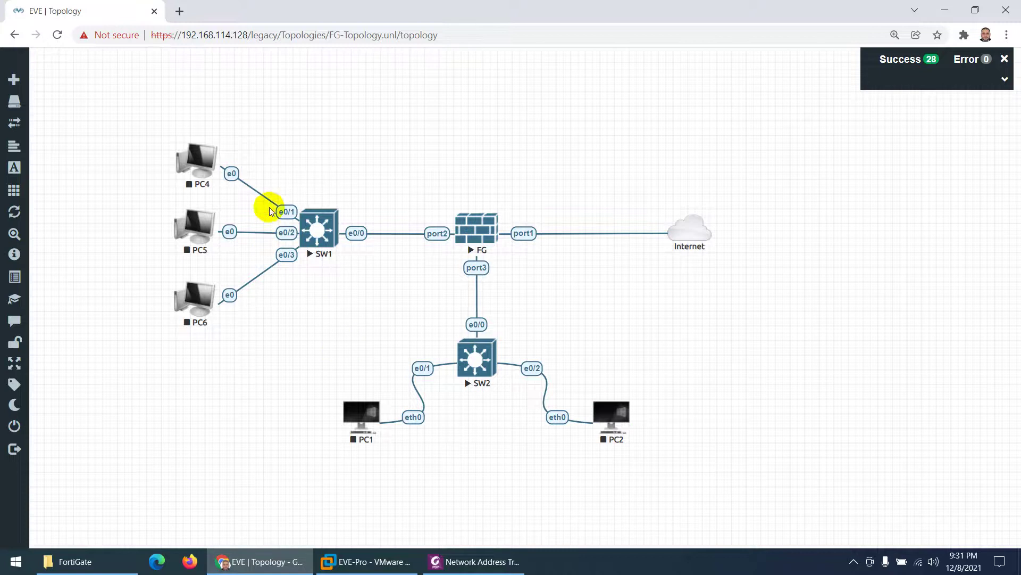
Step: Set the PC4–SW1 link style to Flowchart and save
right_click(288, 212)
left_click(313, 239)
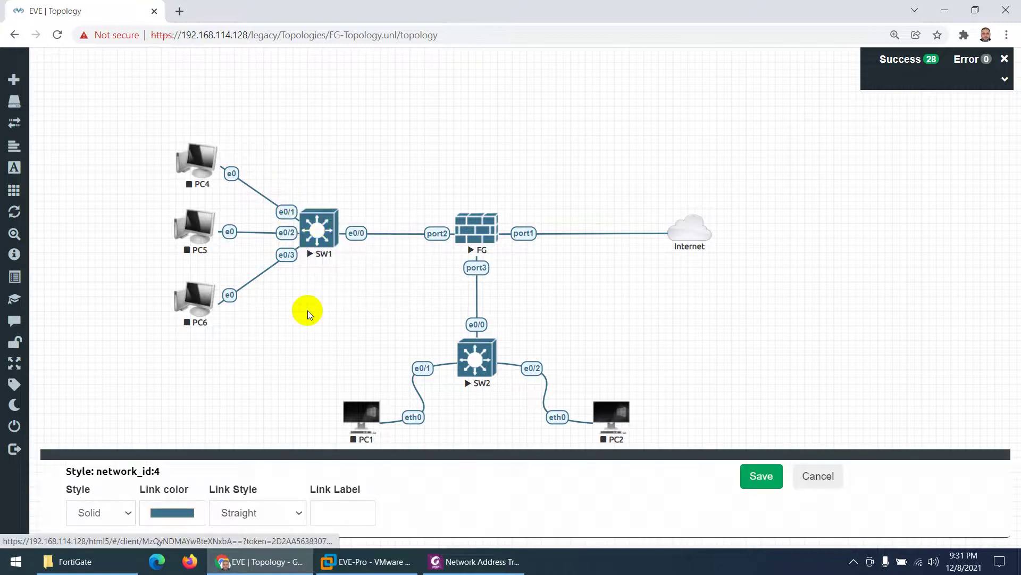
left_click(224, 512)
left_click(235, 481)
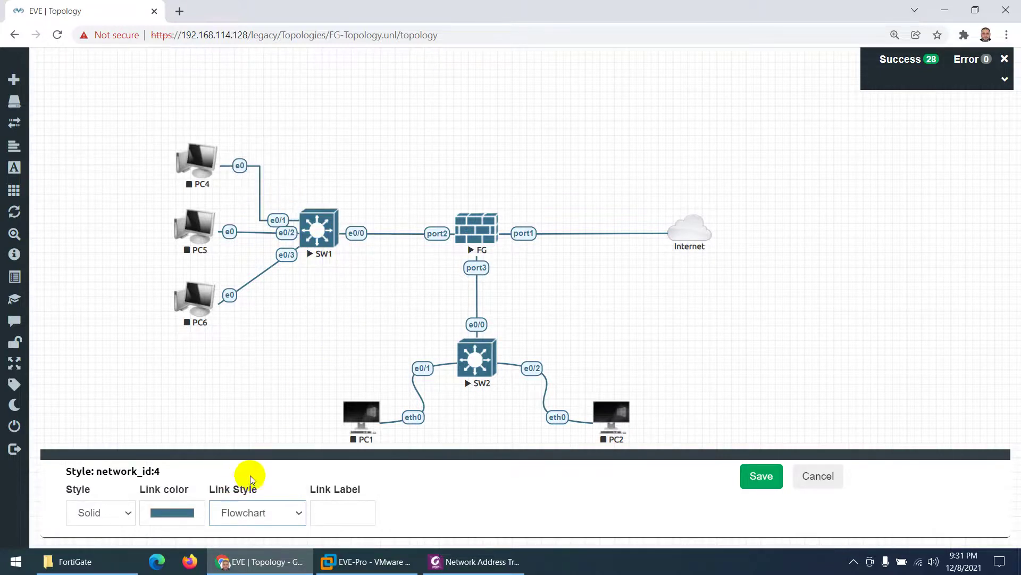
left_click(758, 480)
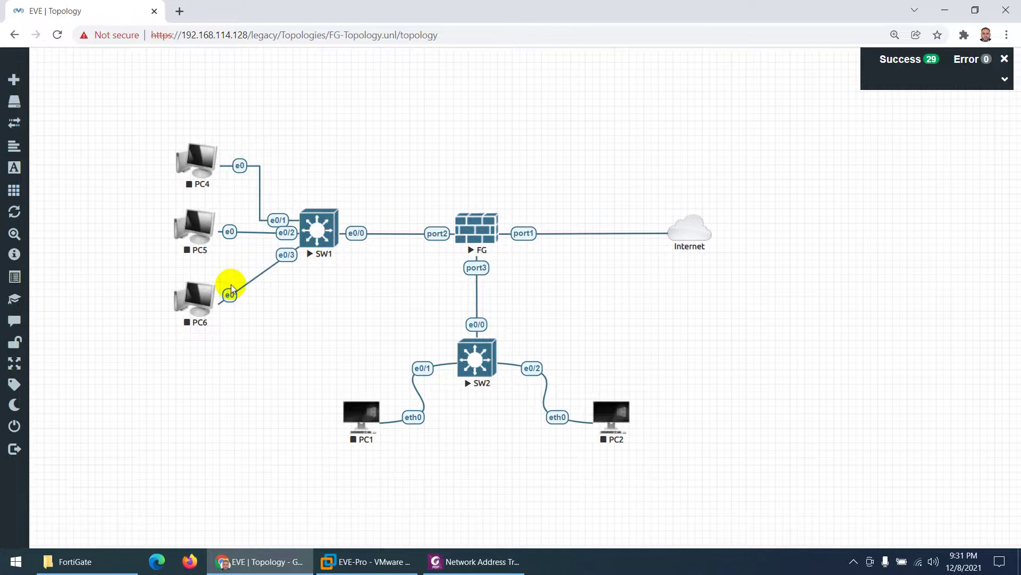
Step: Set the PC6–SW1 link style to Flowchart, save, and select PC4, PC5 and PC6
right_click(233, 289)
left_click(277, 314)
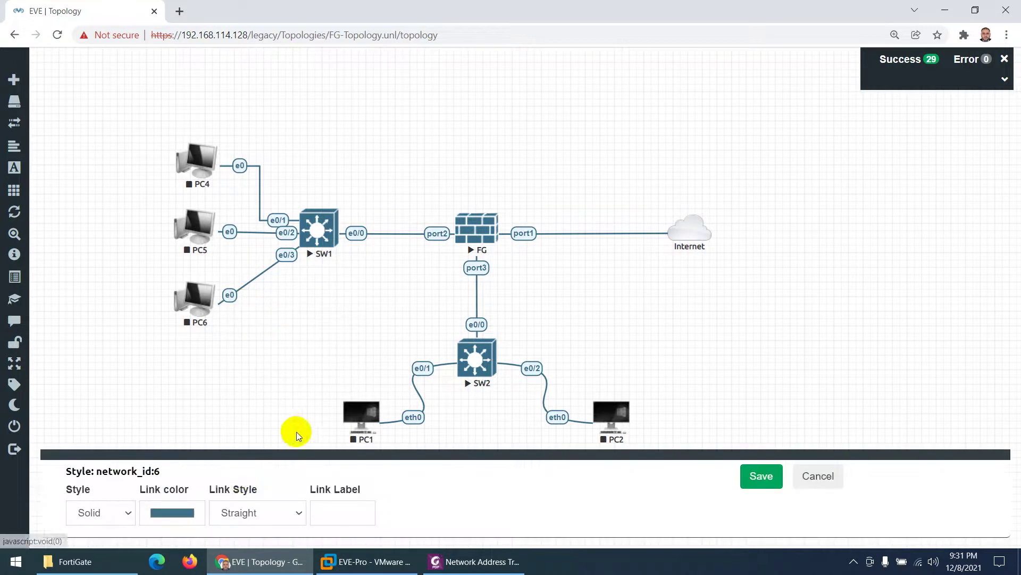
left_click(239, 511)
left_click(240, 479)
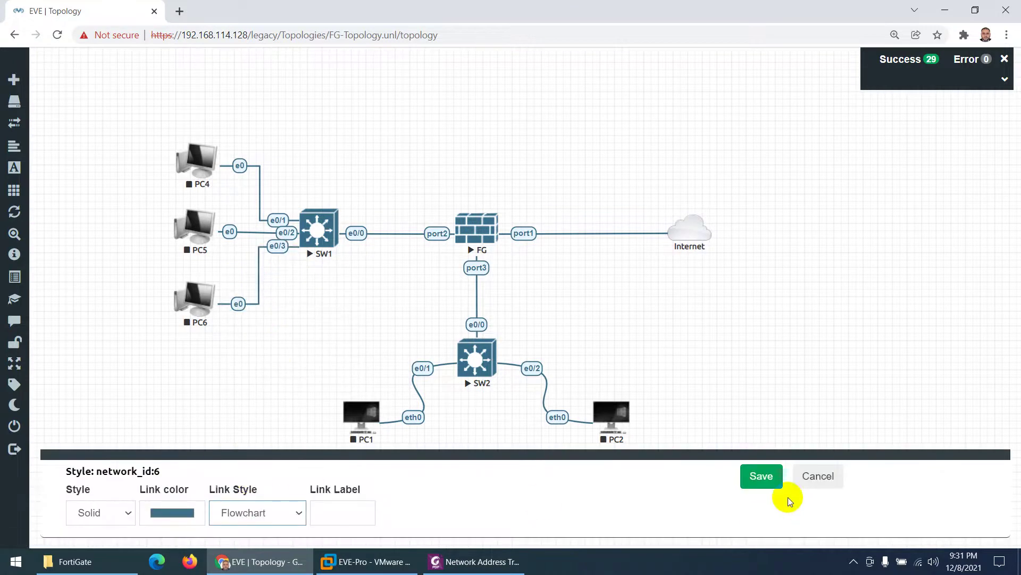
left_click(761, 478)
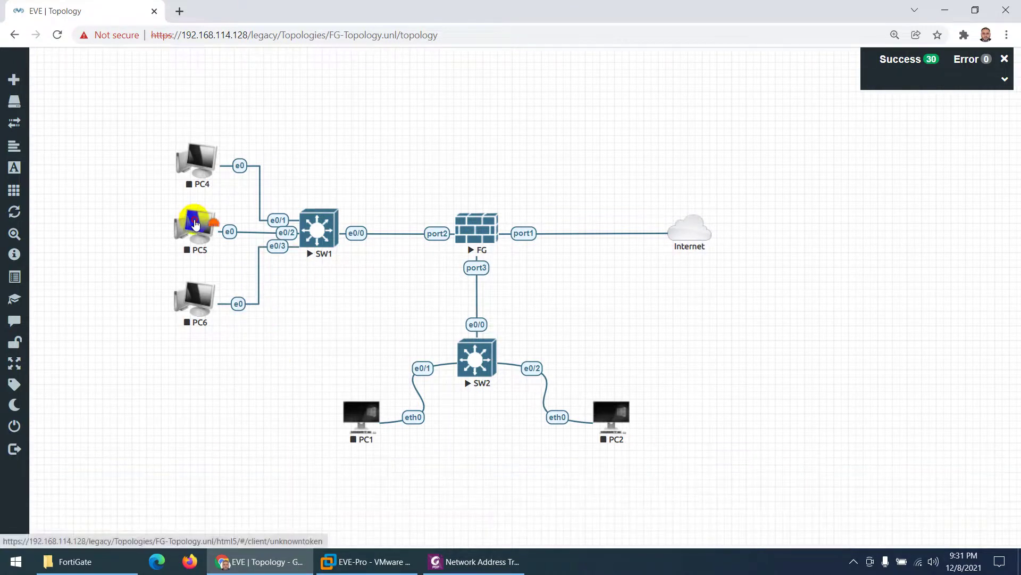
left_click_drag(142, 121, 207, 327)
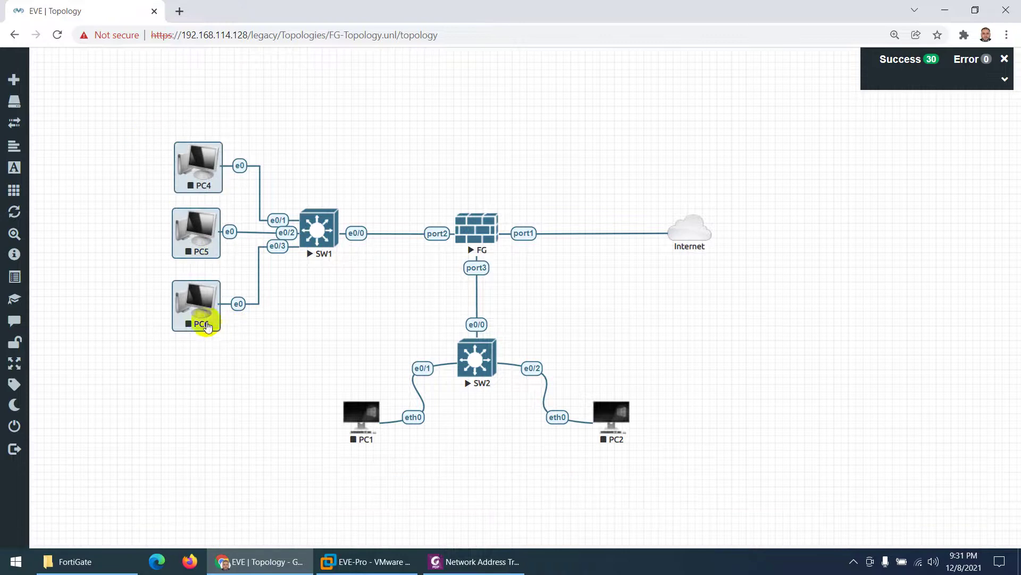
Step: Start the selected PC4, PC5 and PC6, then select and start PC1 and PC2
right_click(208, 221)
left_click(226, 244)
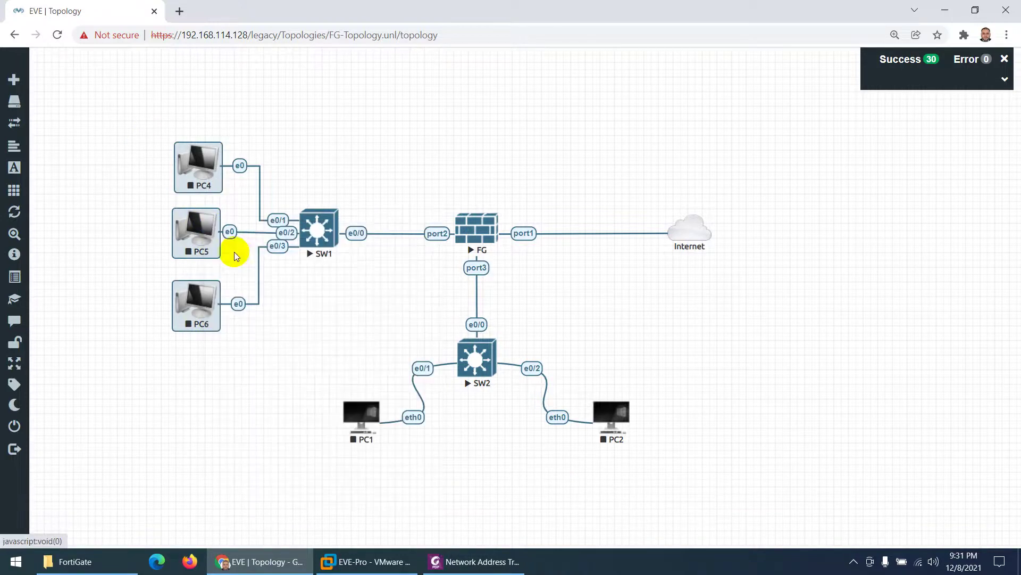
left_click_drag(312, 394, 645, 450)
right_click(368, 423)
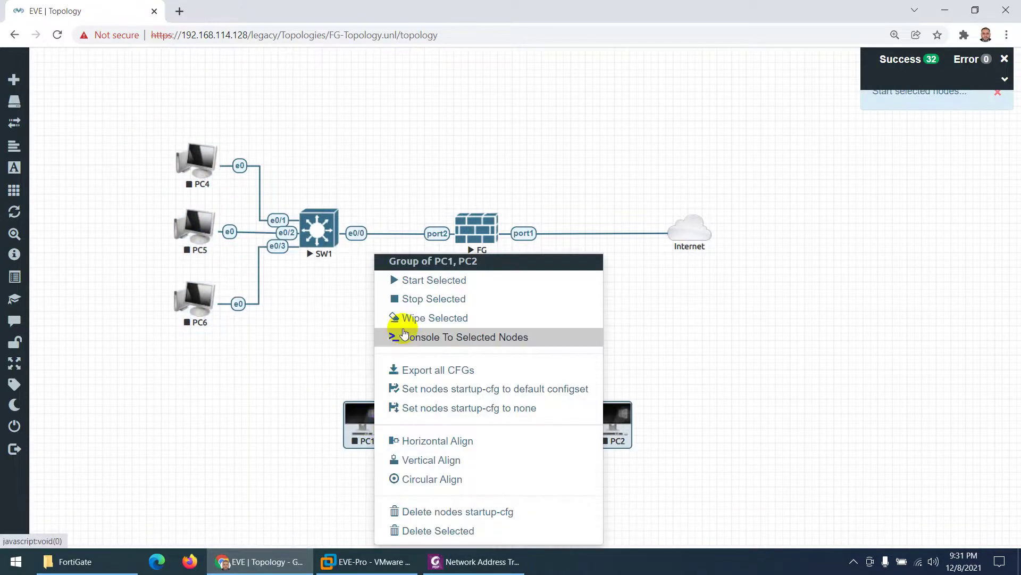
left_click(403, 279)
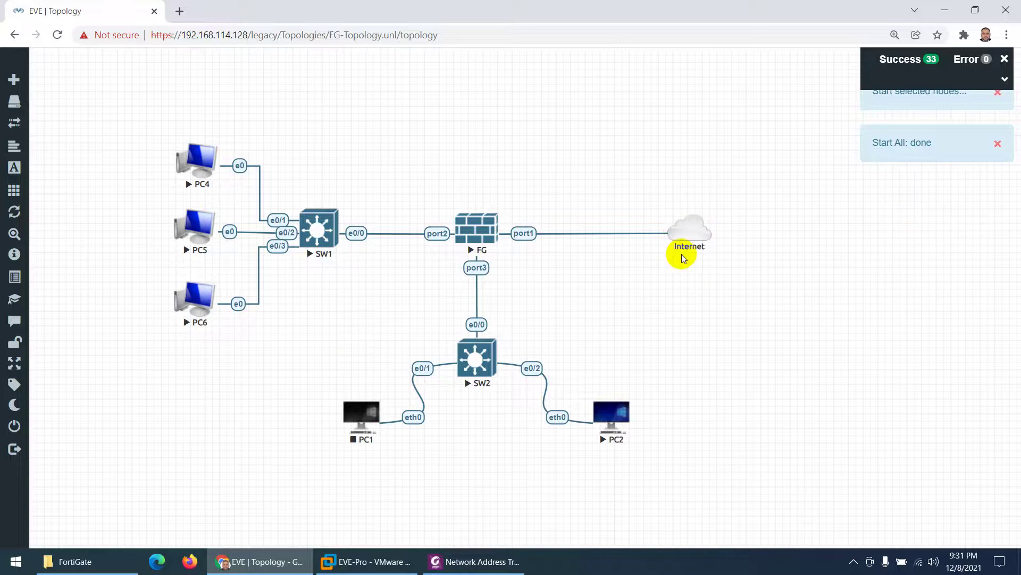
Step: Add a text object to the canvas reading 192.168.1.0/24
right_click(478, 102)
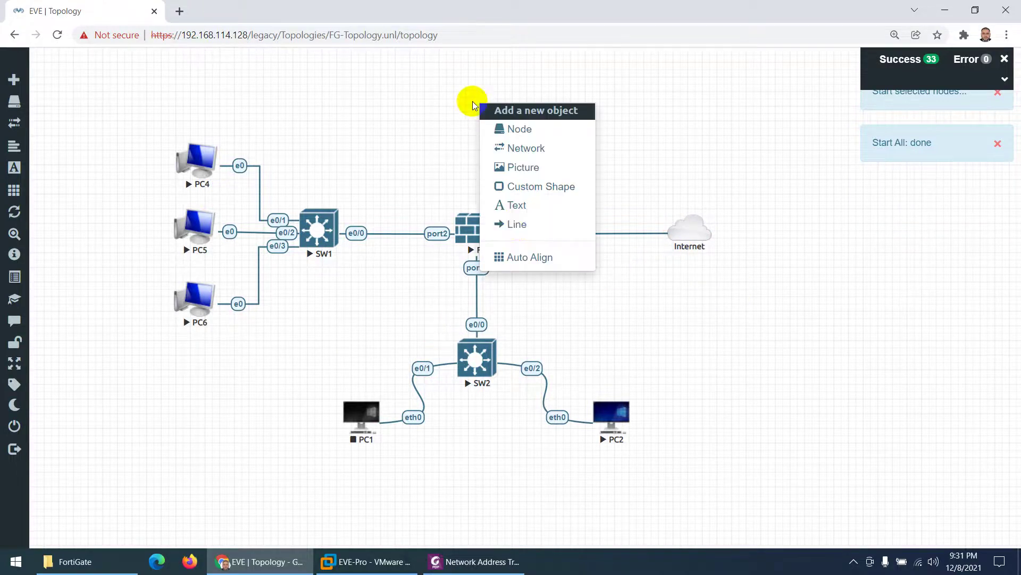
left_click(521, 206)
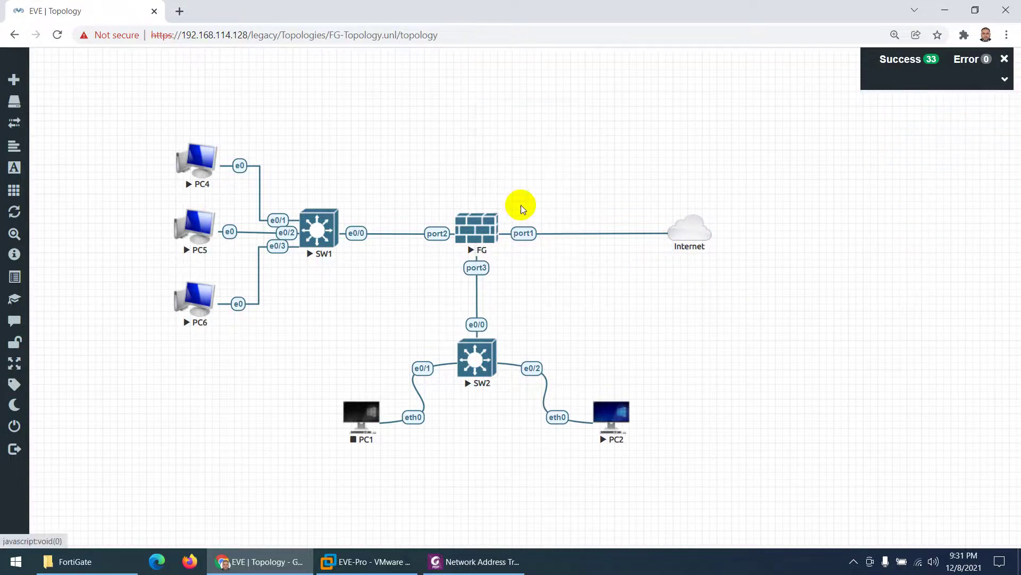
key("ctrl+a")
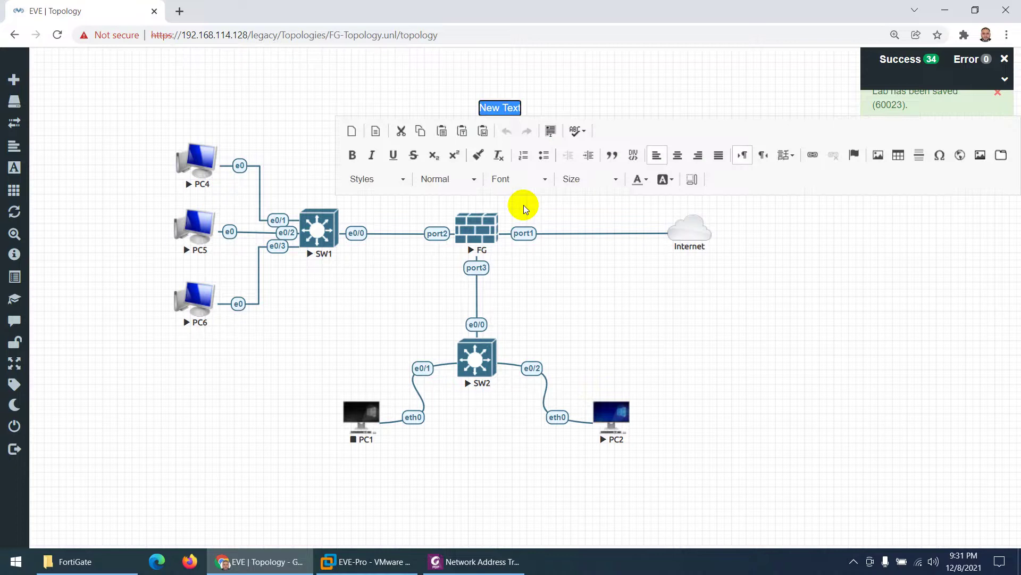
key("BackSpace")
type("192.168.")
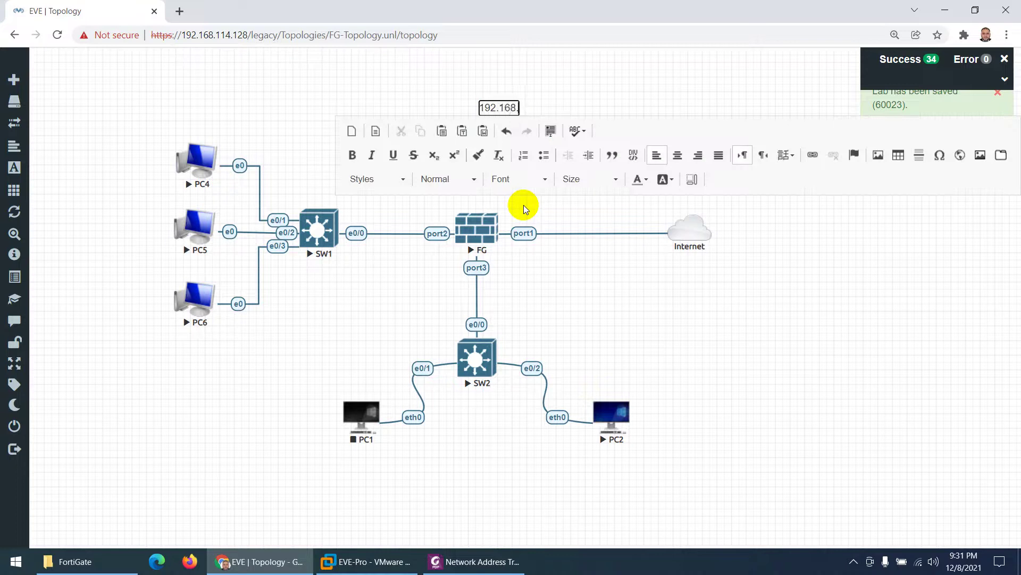
type("1.0/24")
Step: Make the 192.168.1.0/24 label Dark Emerald and bold, and place it above SW1
key("ctrl+a")
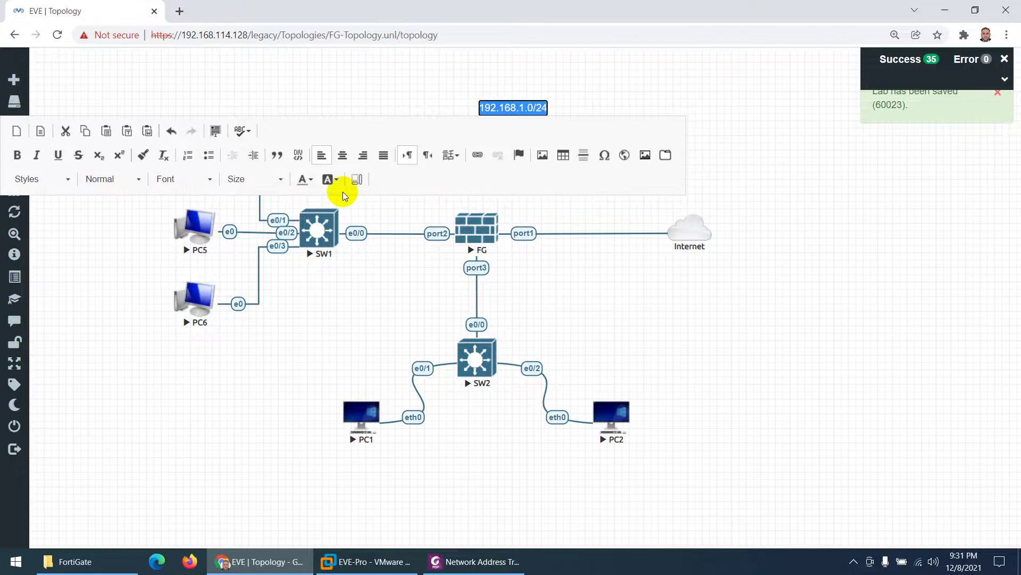
left_click(306, 179)
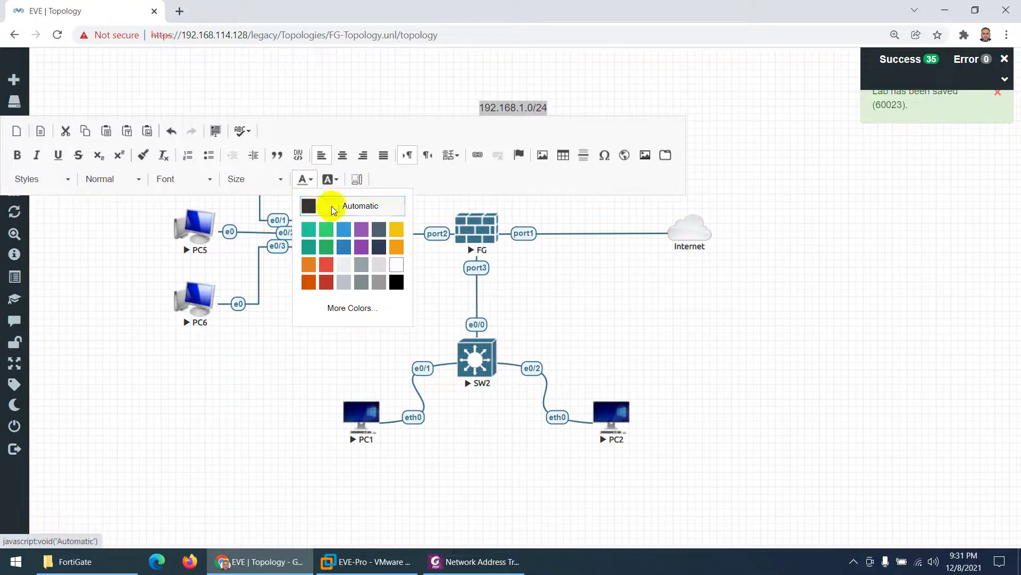
left_click(326, 254)
left_click(17, 155)
left_click(73, 276)
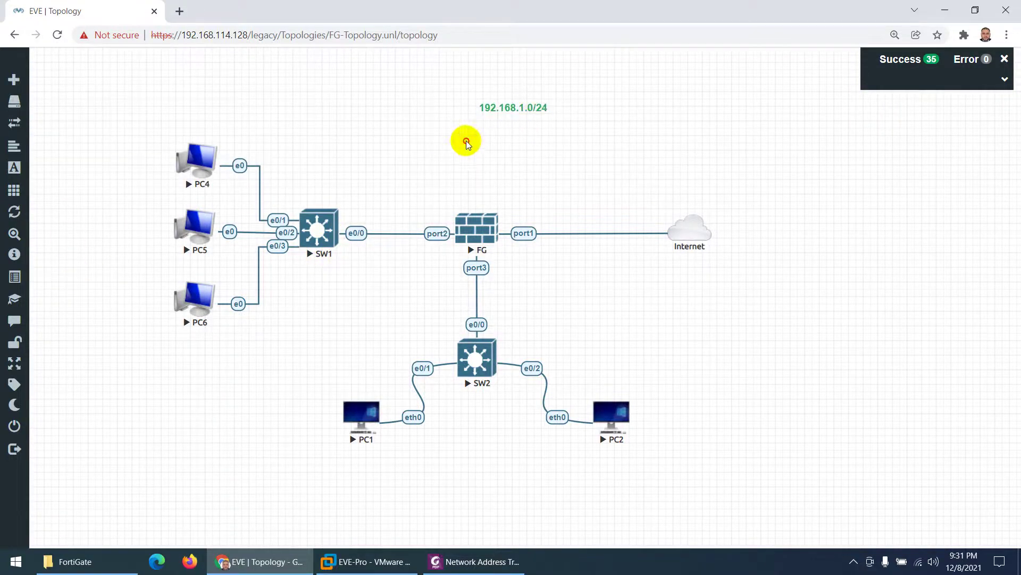
left_click_drag(497, 106, 316, 195)
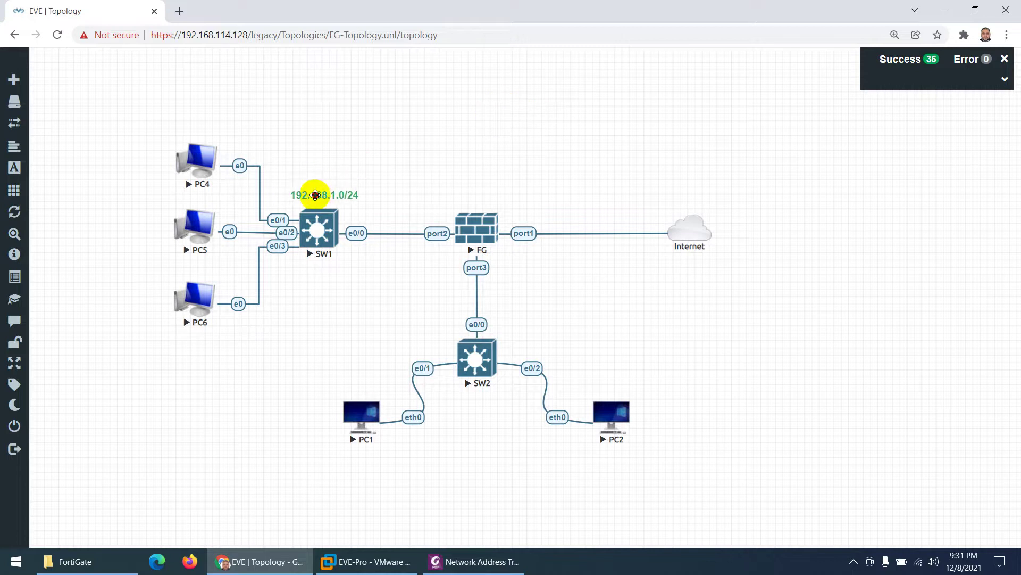
Step: Paste a copy of the label on the FG–Internet link and change it to 192.168.114.0/24
right_click(317, 195)
left_click(378, 273)
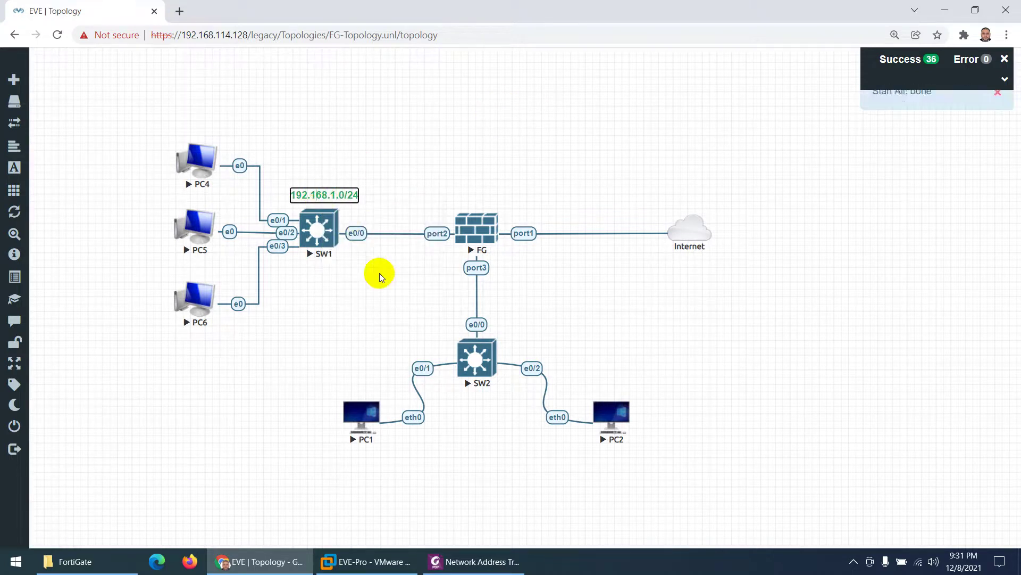
key("ctrl+v")
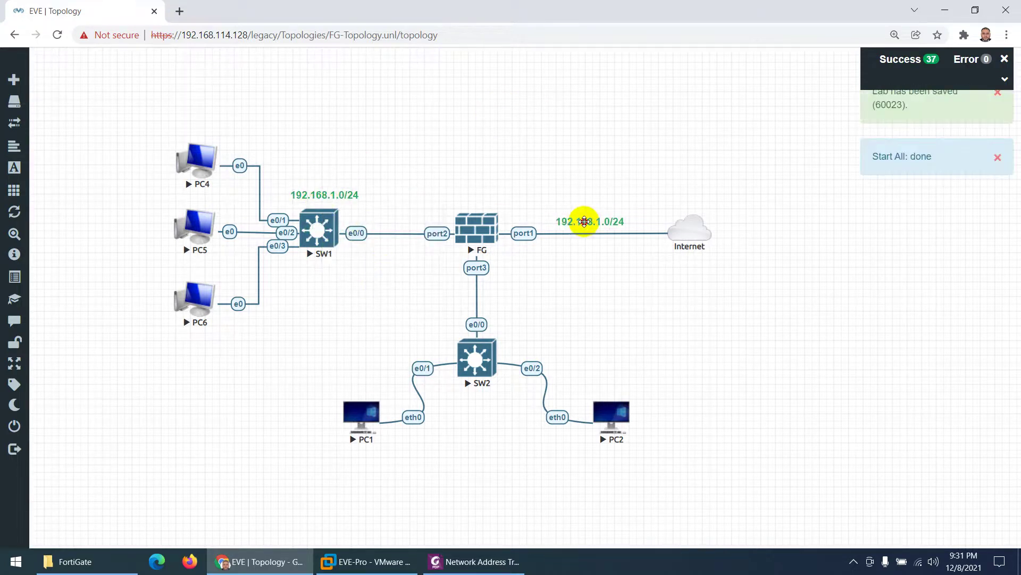
left_click_drag(584, 221, 593, 222)
double_click(606, 222)
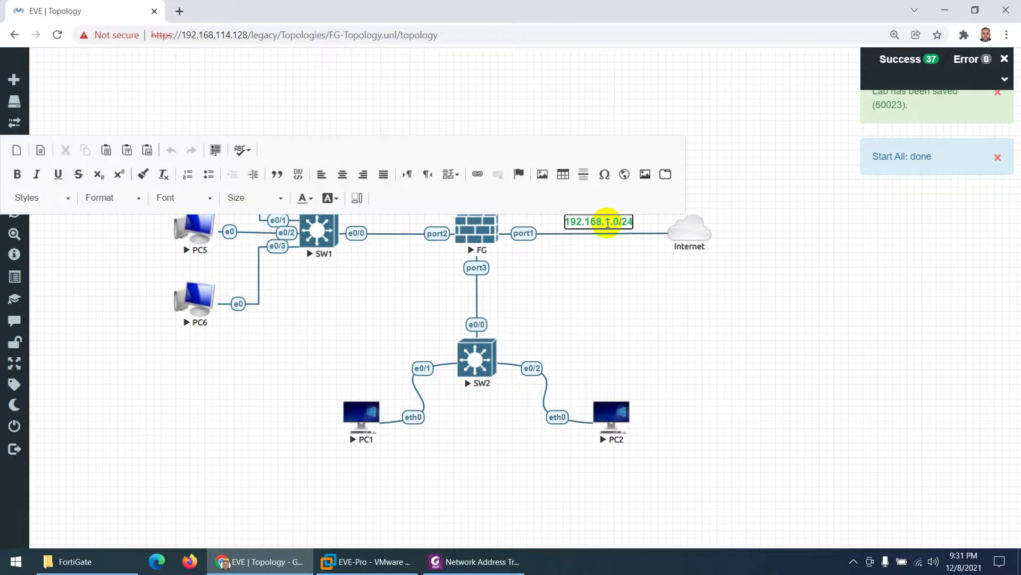
left_click(608, 223)
type("14")
left_click(632, 302)
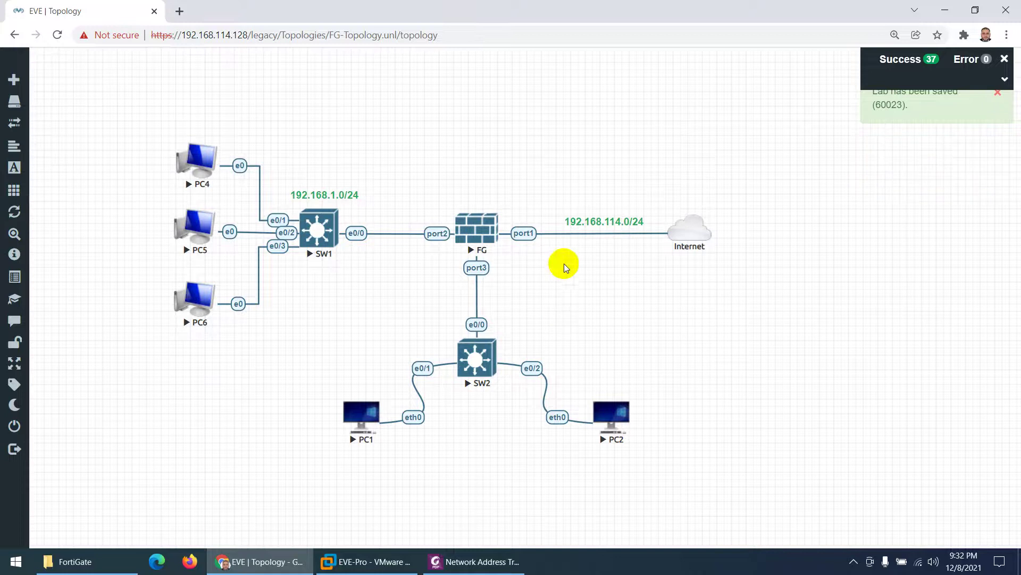
Step: Duplicate that label below SW2 and change it to 192.168.2.0/24
right_click(601, 221)
left_click(624, 248)
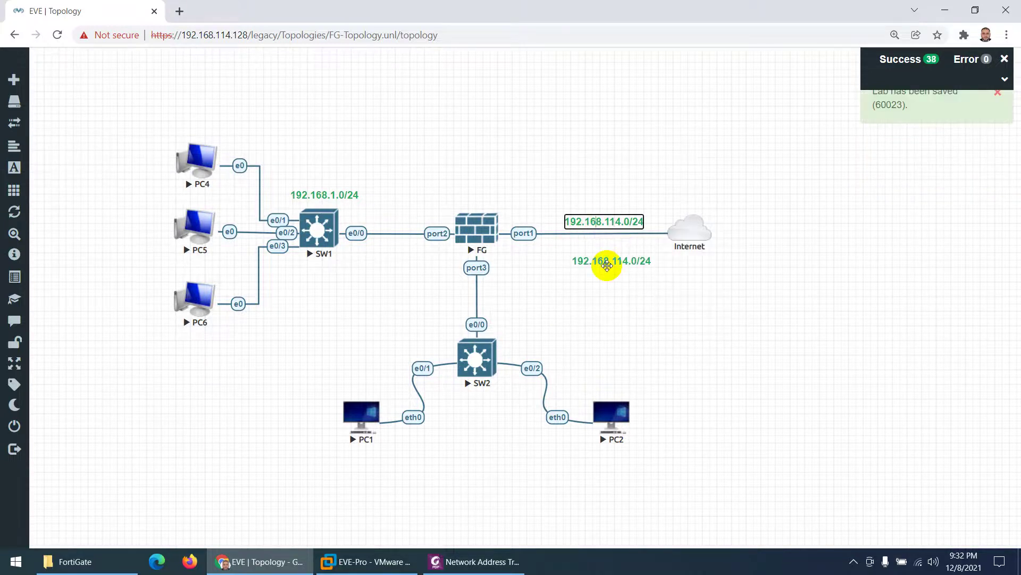
left_click_drag(611, 262, 486, 404)
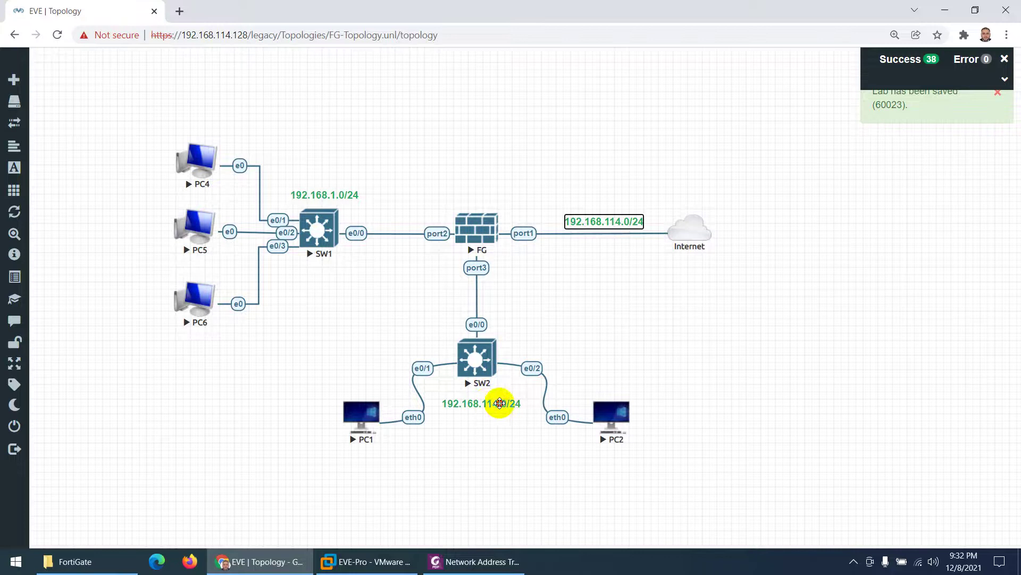
double_click(505, 405)
key("Right")
key("Right")
key("Right")
key("Right")
key("Right")
key("Right")
key("Right")
key("Right")
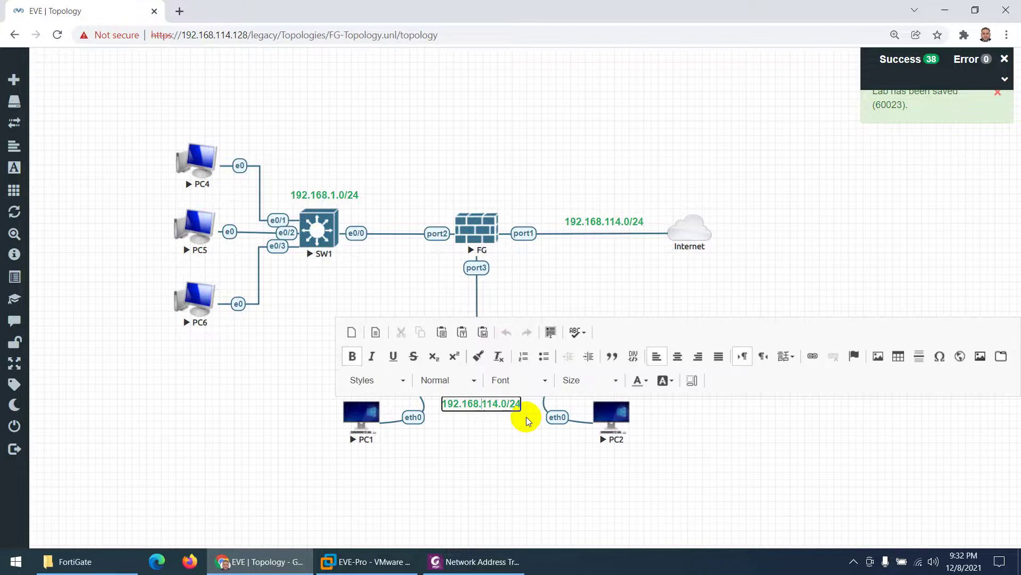
key("BackSpace")
key("BackSpace")
key("BackSpace")
type("2")
left_click(509, 464)
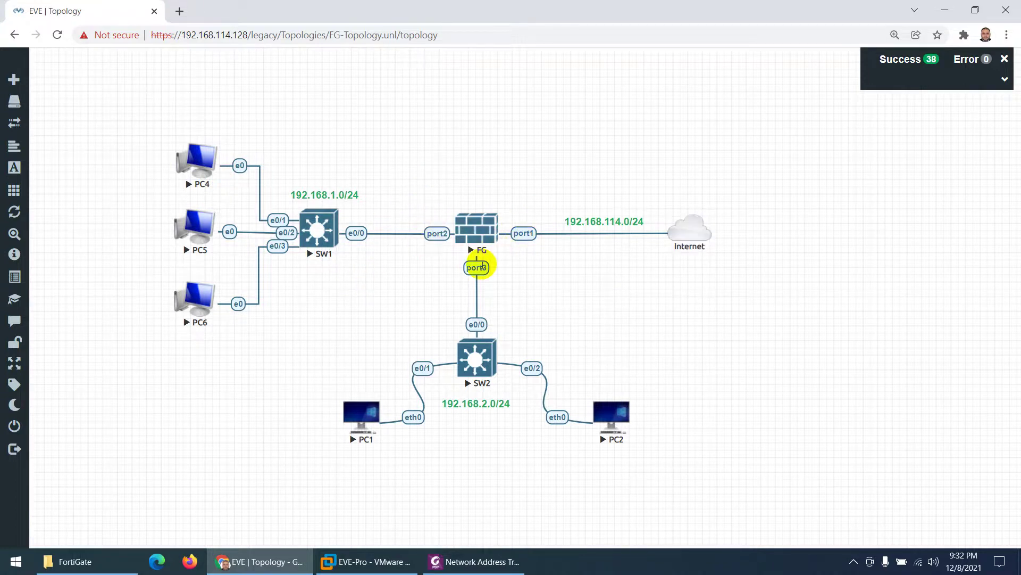
Step: Duplicate the 192.168.1.0/24 label above FG, change it to .100 and colour it Strong Red
right_click(343, 196)
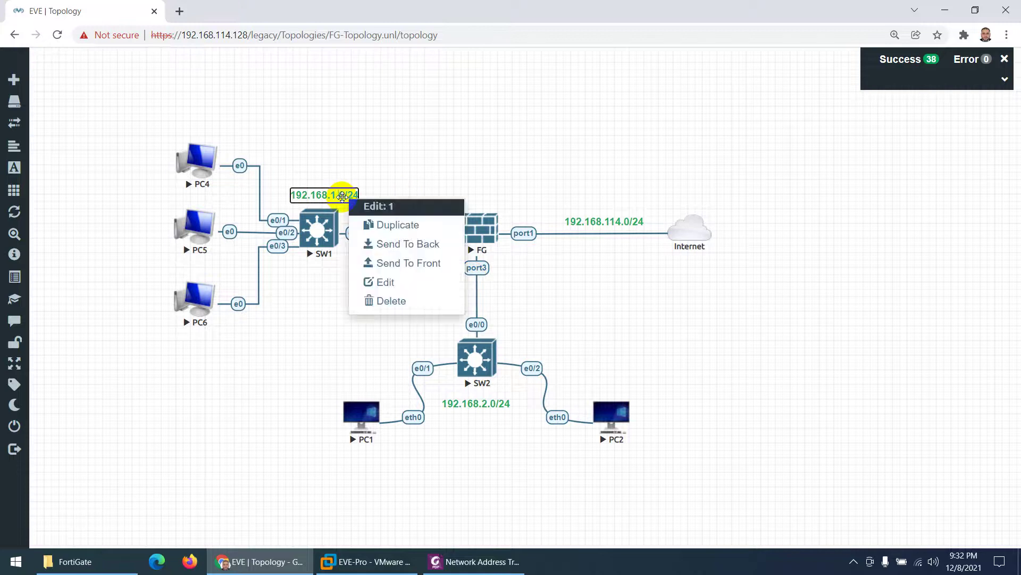
left_click(346, 223)
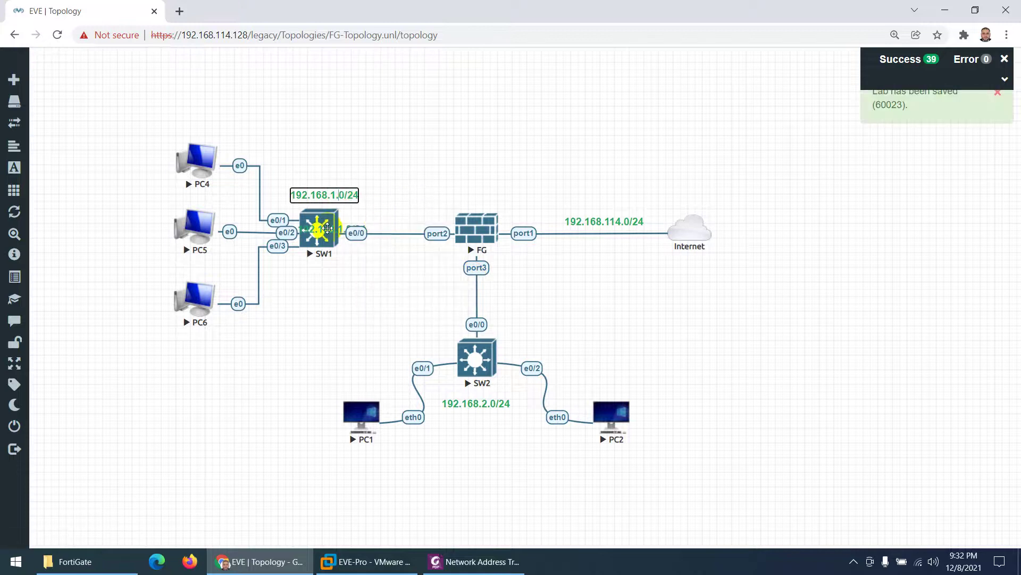
left_click_drag(322, 228, 448, 127)
double_click(449, 126)
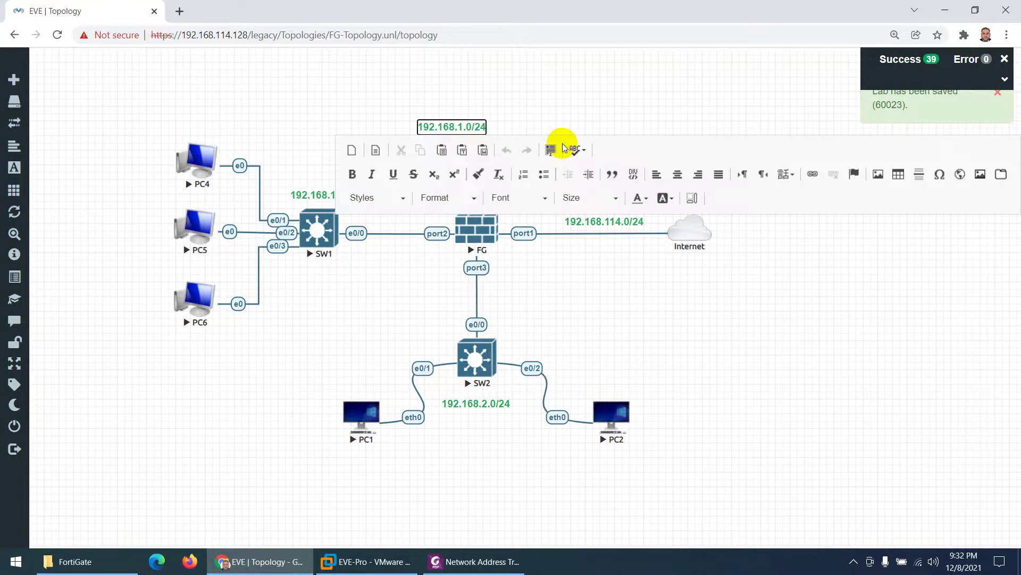
key("ctrl+a")
type(".100")
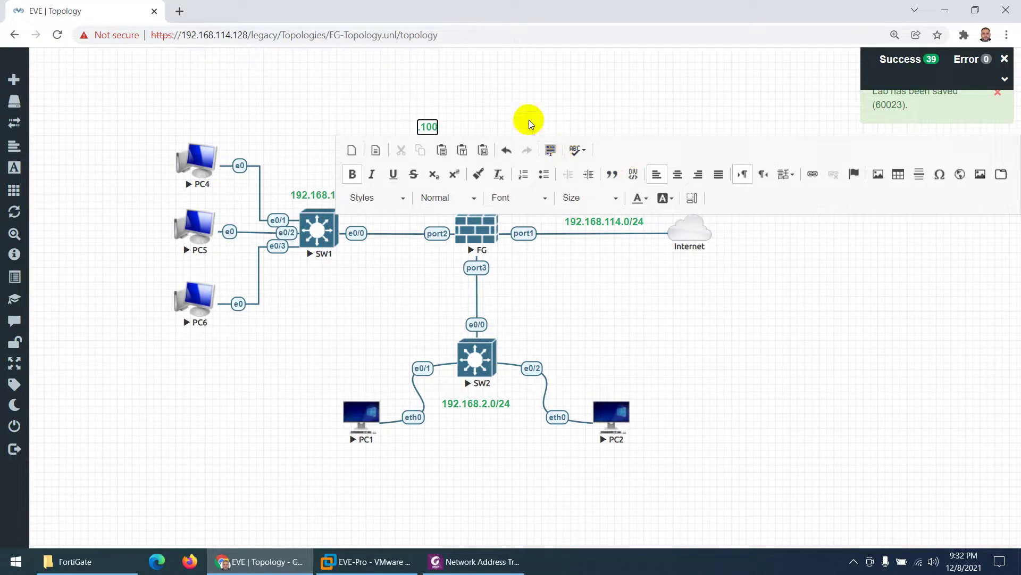
key("ctrl+a")
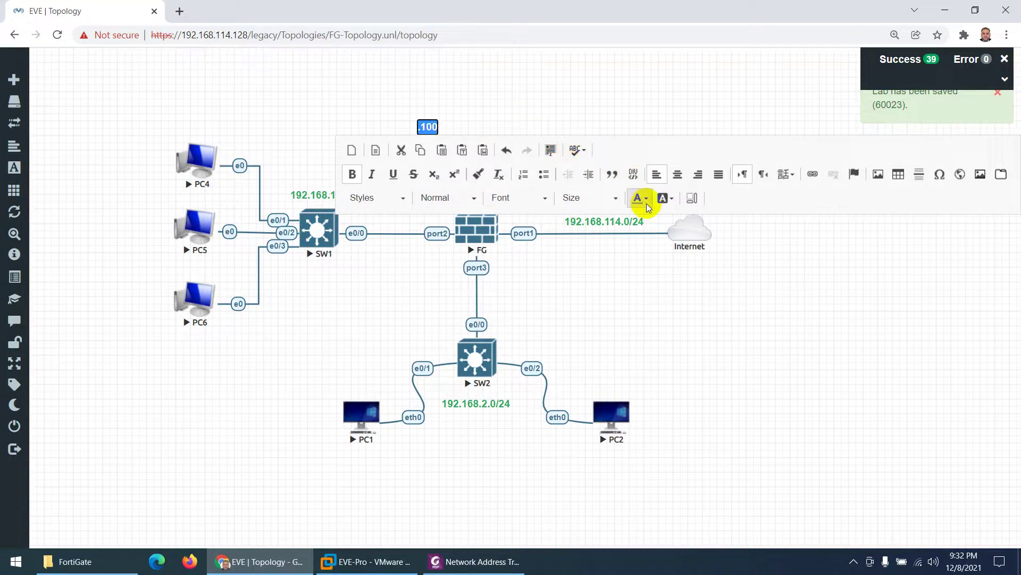
left_click(647, 201)
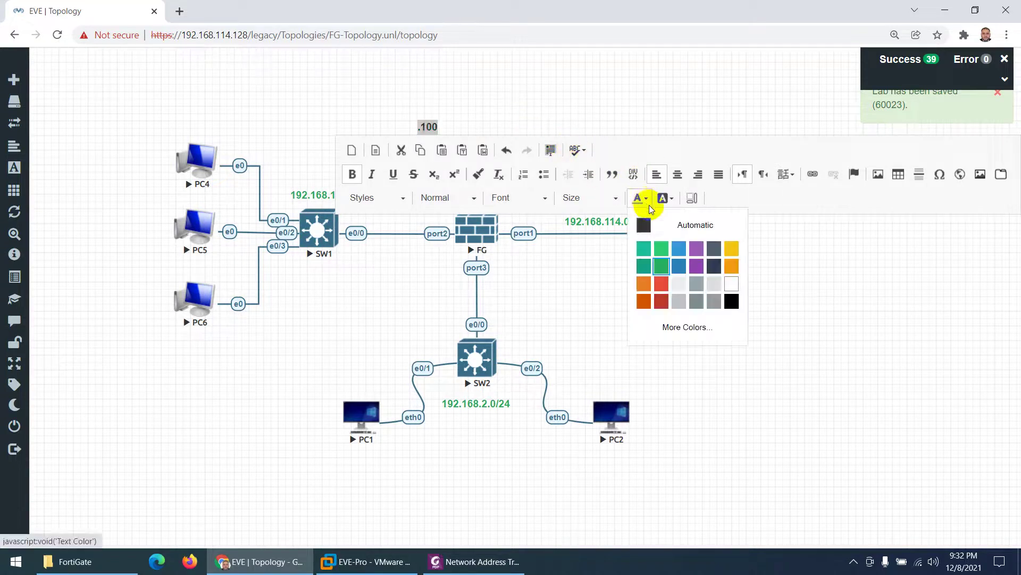
left_click(662, 304)
left_click(546, 110)
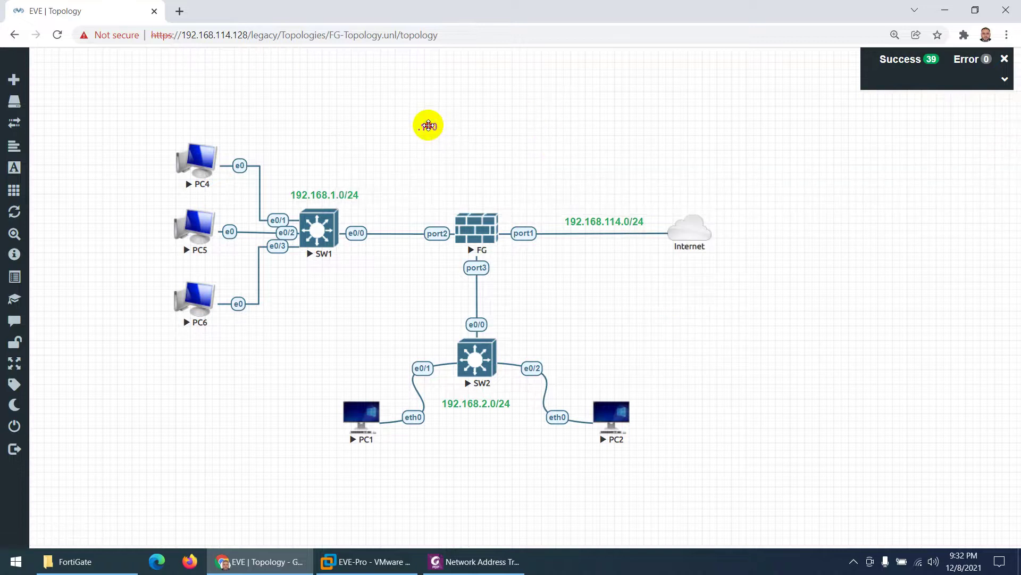
Step: Place the red .100 label beside port2 and a duplicate above port1
left_click_drag(427, 126, 432, 216)
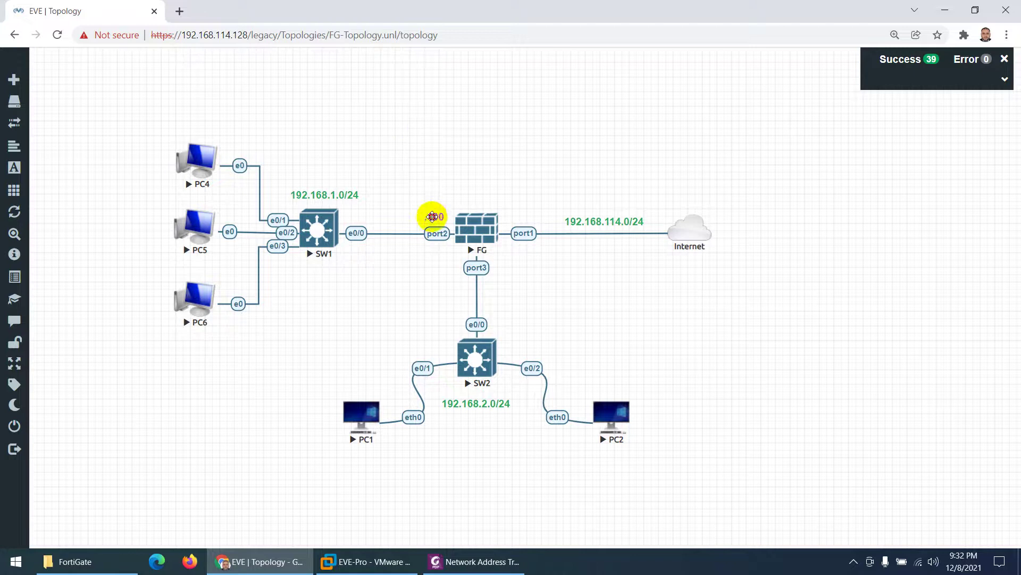
right_click(432, 216)
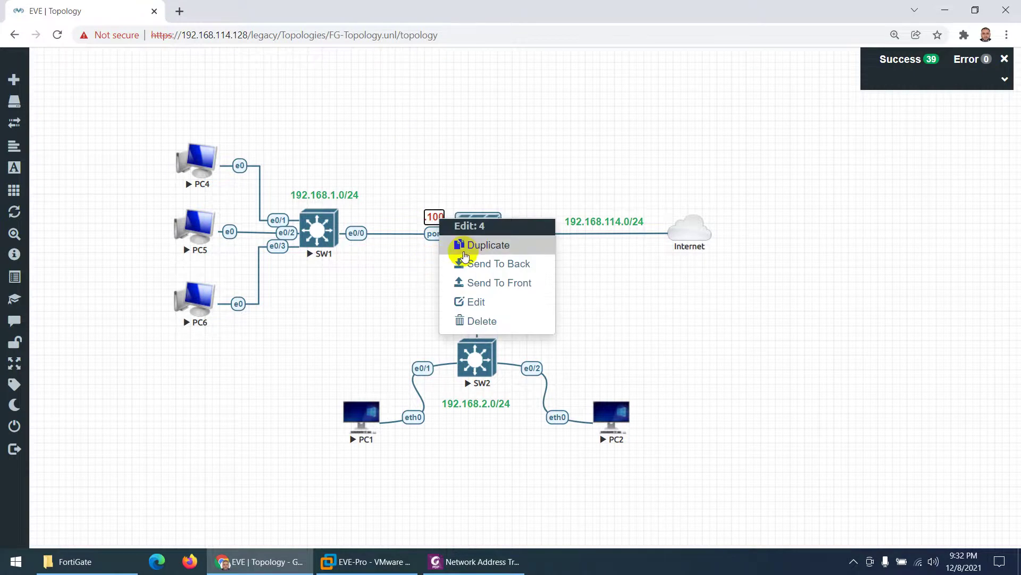
left_click(467, 248)
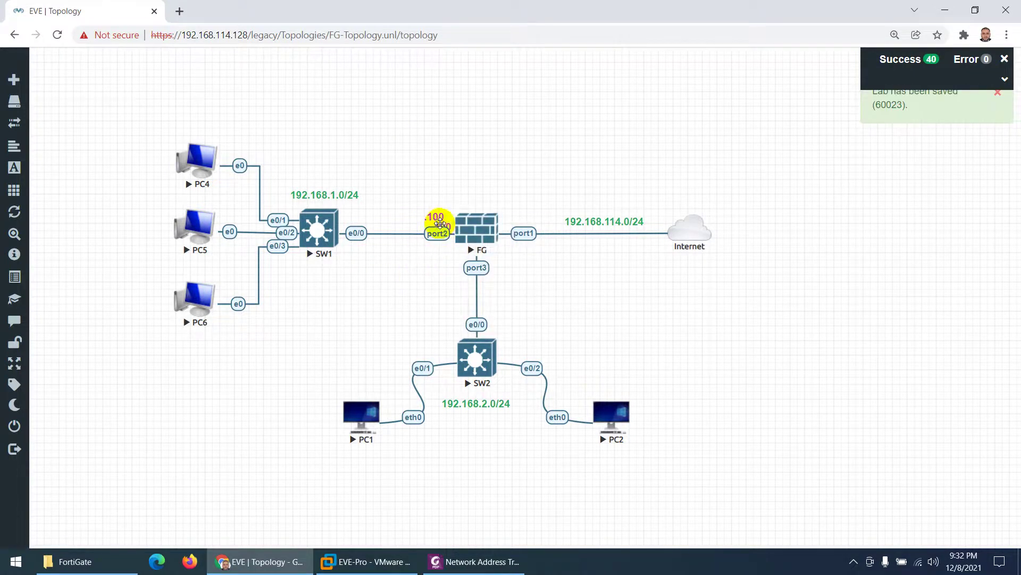
mouse_move(440, 223)
left_mouse_down()
mouse_move(516, 210)
mouse_move(525, 221)
mouse_move(436, 216)
left_mouse_up()
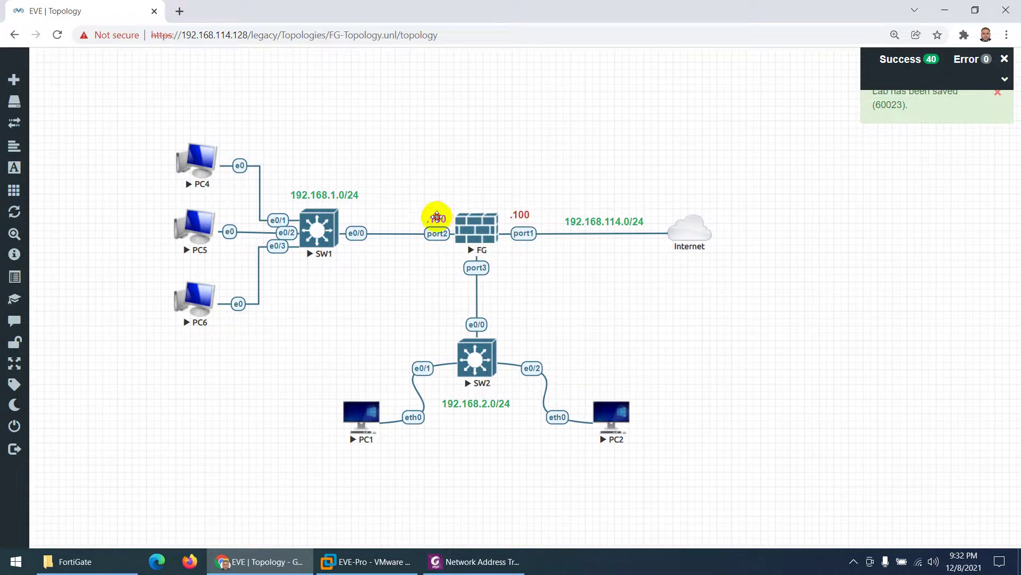
Step: Add another .100 label copy at port3 and change the port1 label to .254
right_click(436, 217)
left_click(471, 241)
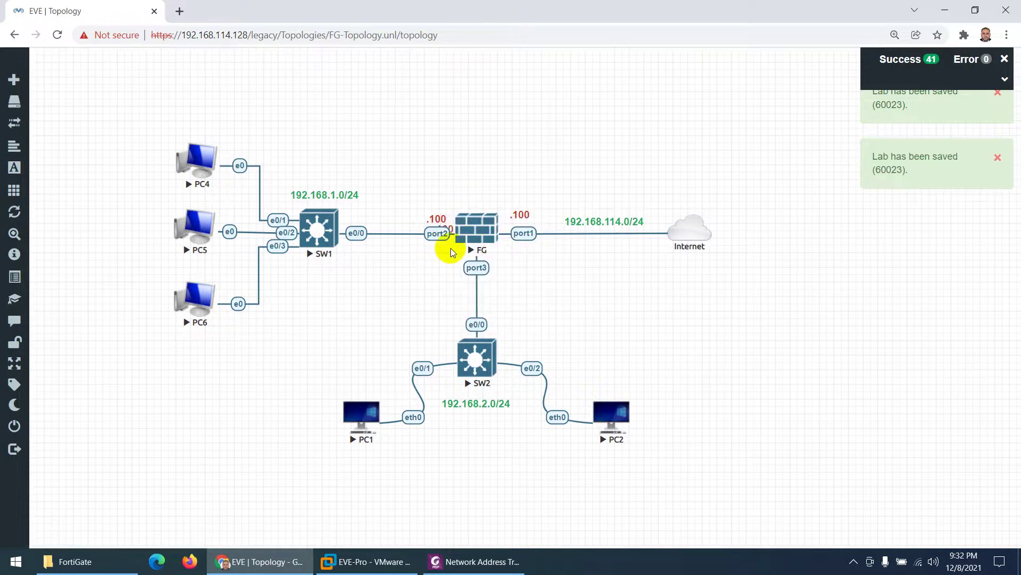
left_click_drag(446, 226, 449, 267)
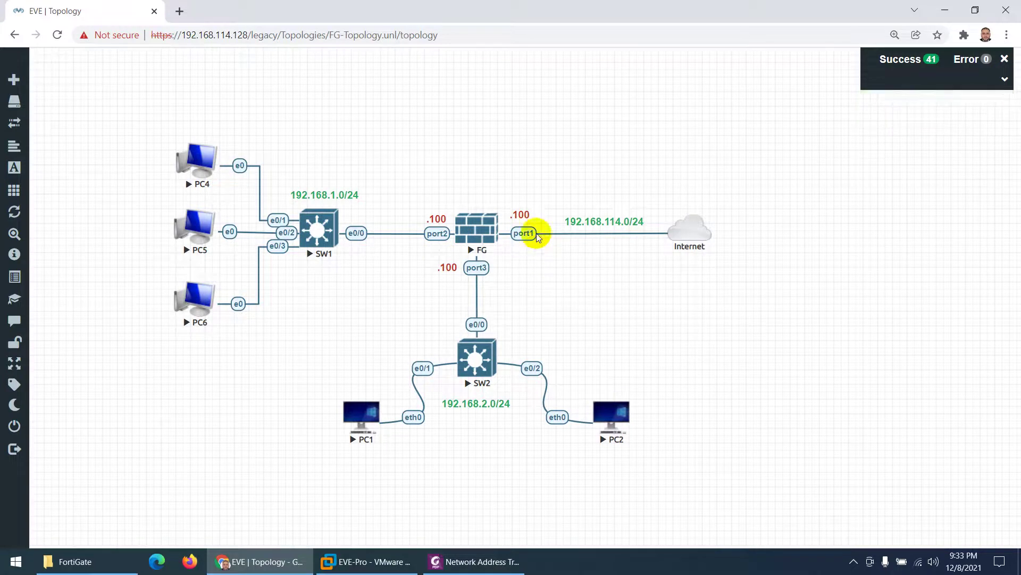
double_click(520, 215)
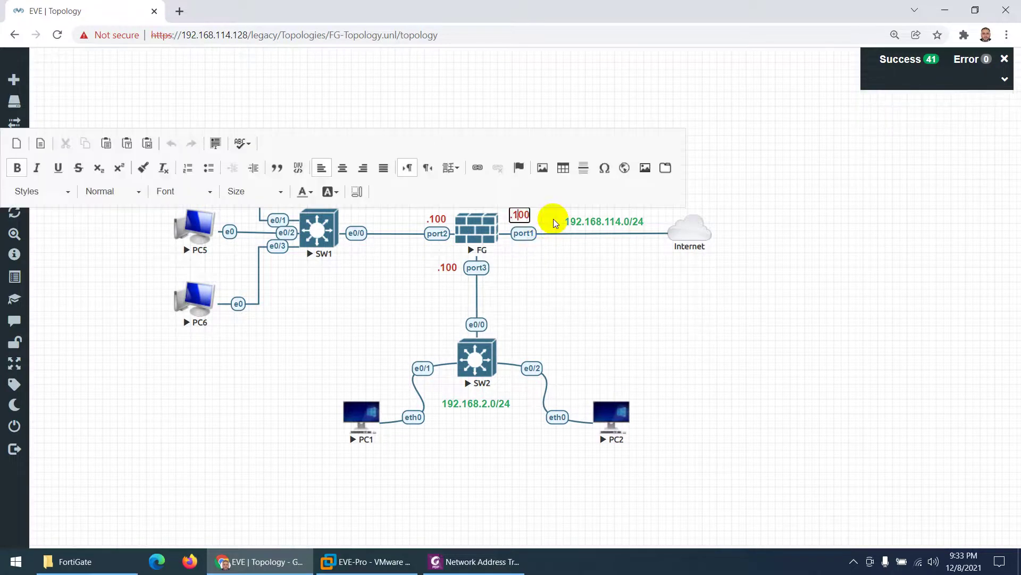
key("End")
key("BackSpace")
key("BackSpace")
key("BackSpace")
type("254")
left_click(410, 281)
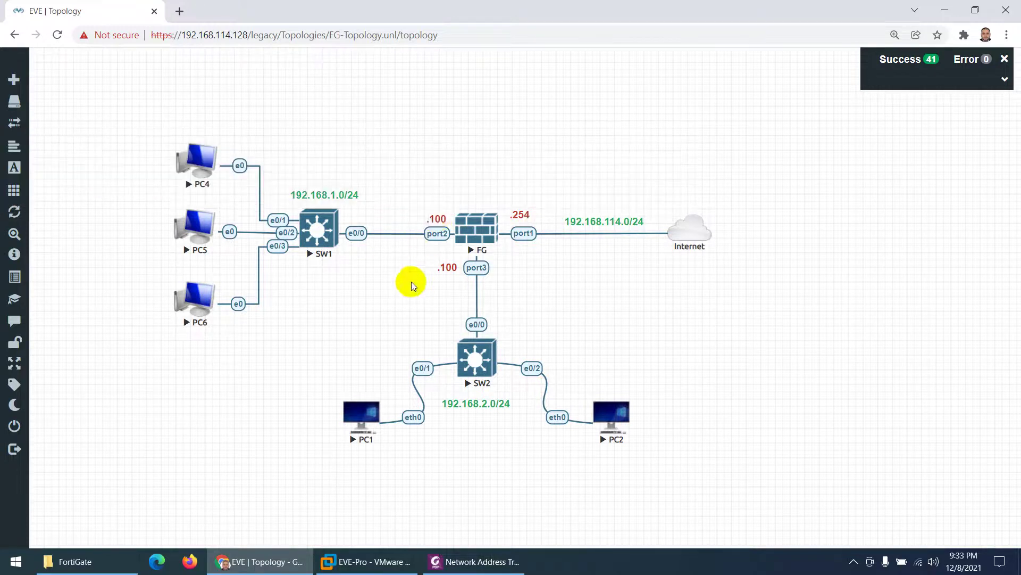
Step: Change the port2 and port3 labels to .254
double_click(437, 216)
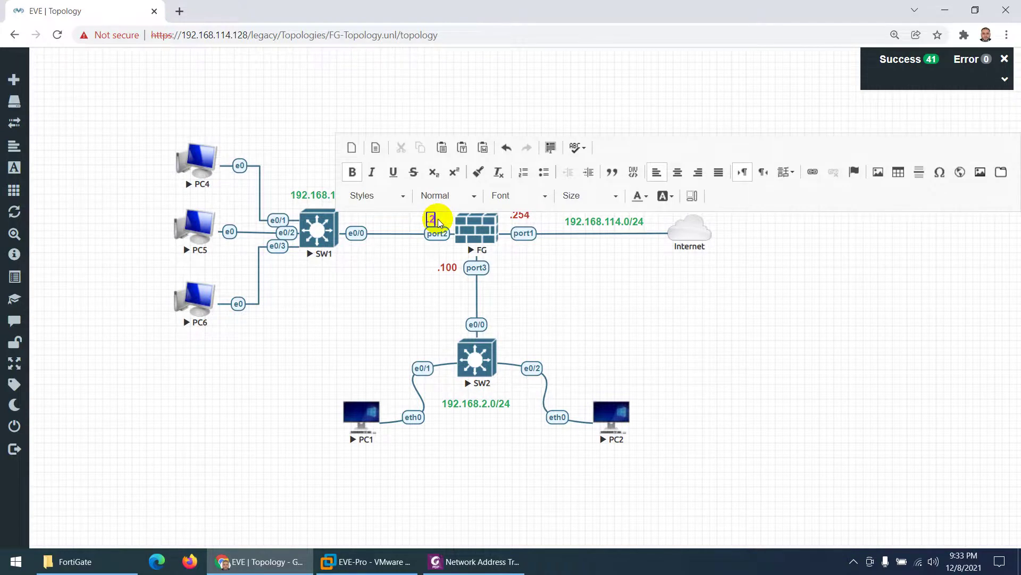
type(".254")
left_click(430, 277)
double_click(447, 267)
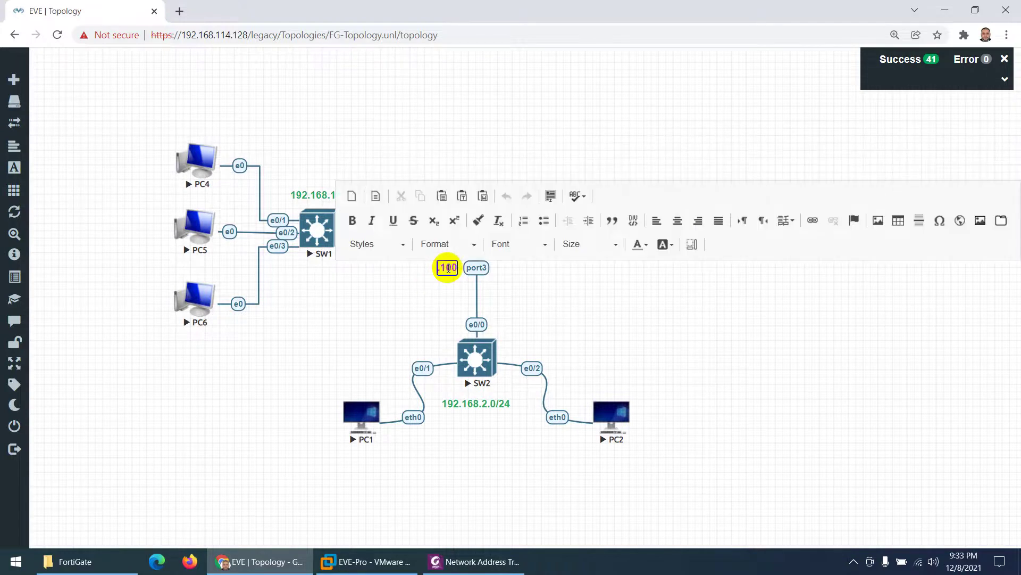
key("BackSpace")
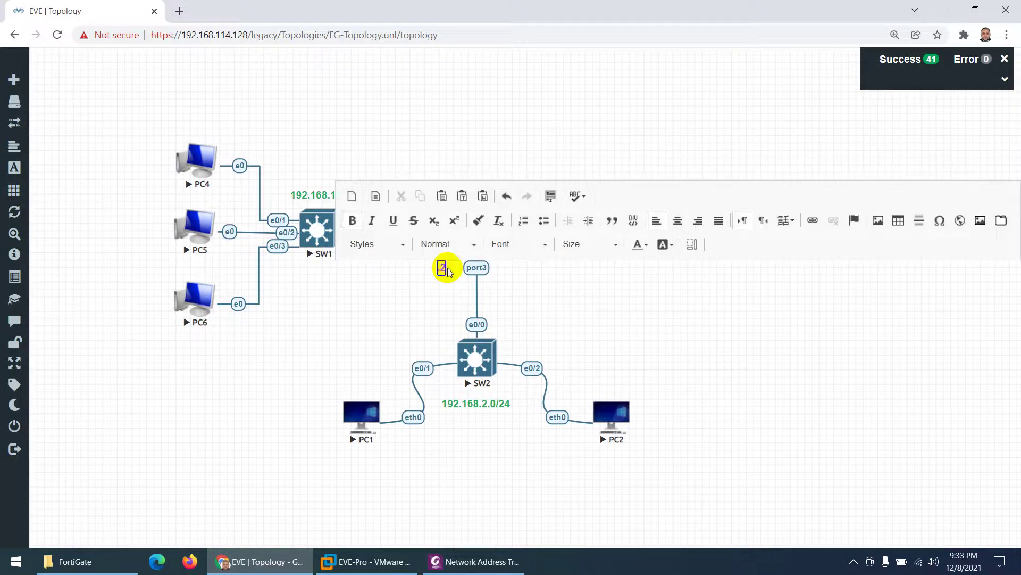
left_click(414, 285)
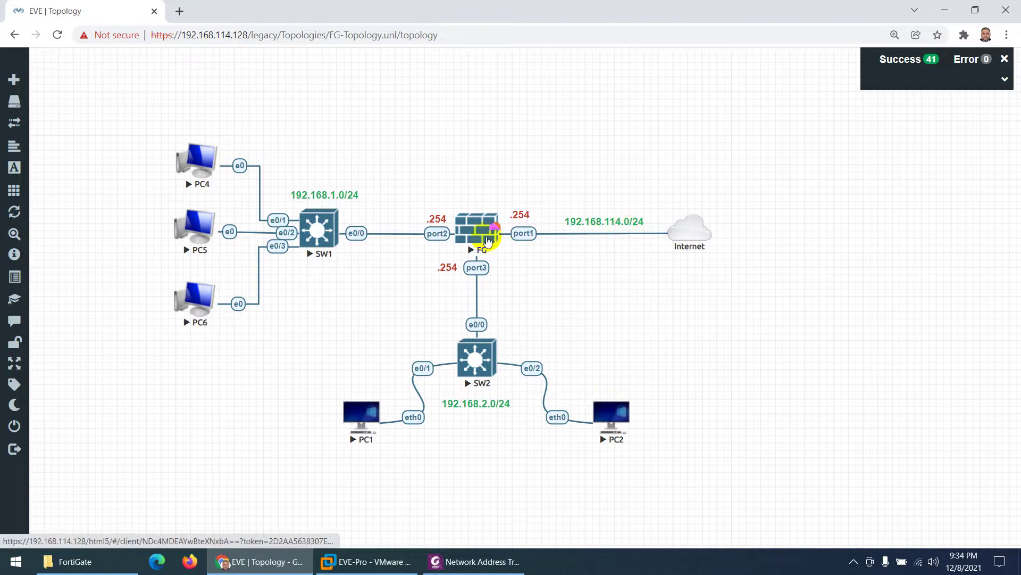
Step: Duplicate the 192.168.114.0/24 label, place it beside the Internet cloud, and change it to 192.168.114.2
right_click(595, 221)
left_click(616, 298)
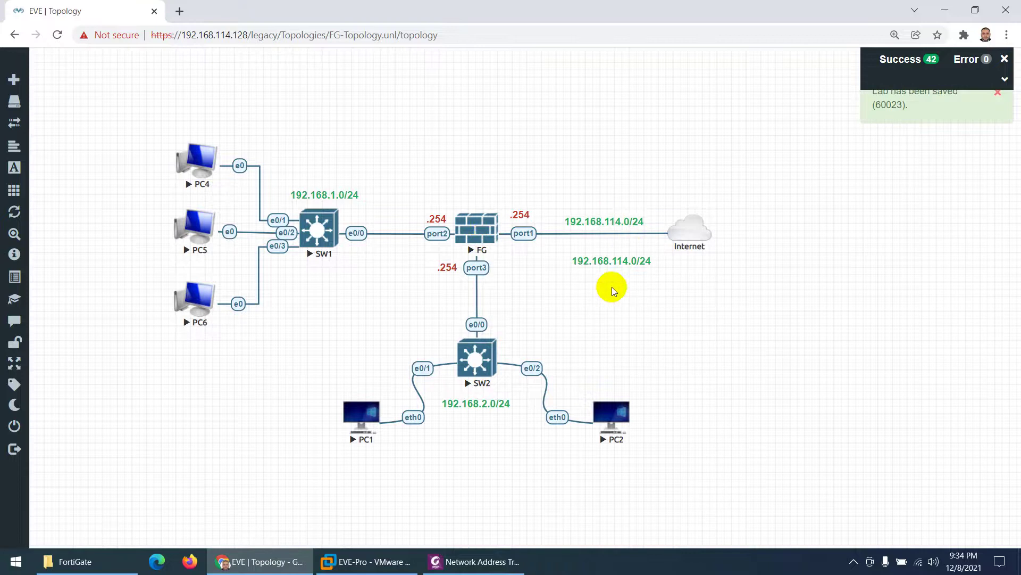
left_click_drag(611, 260, 762, 233)
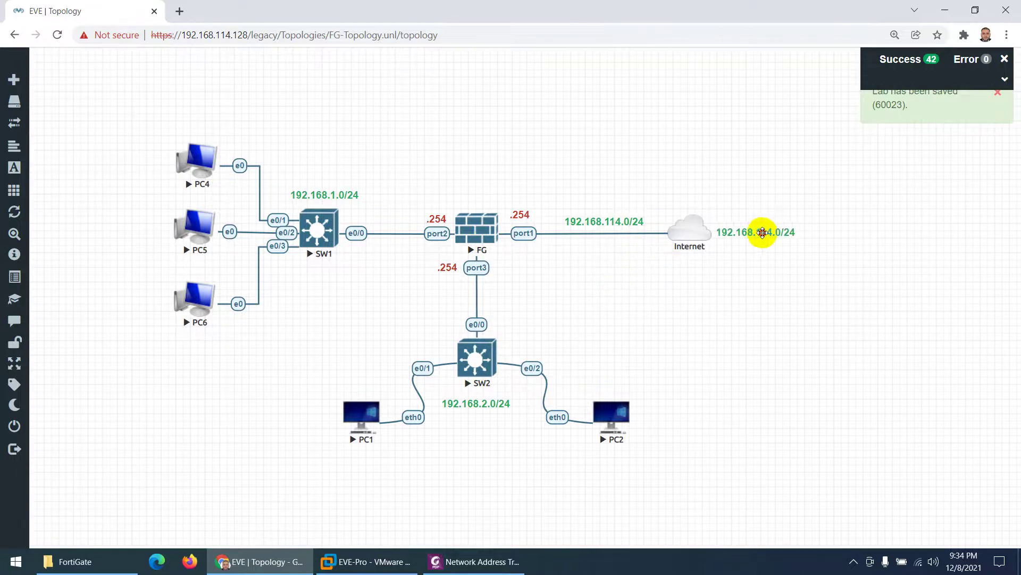
double_click(762, 233)
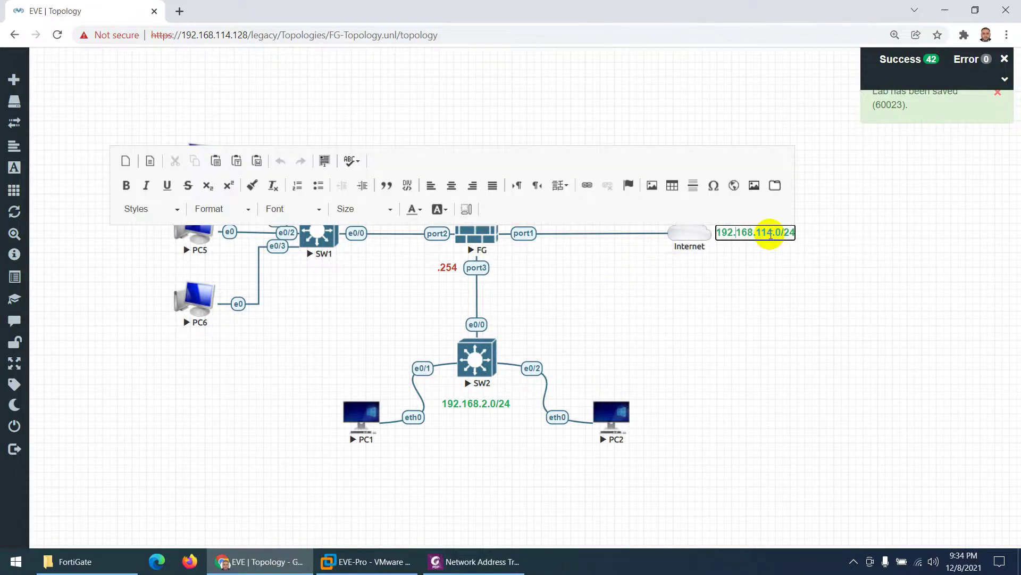
key("BackSpace")
key("BackSpace")
key("BackSpace")
key("BackSpace")
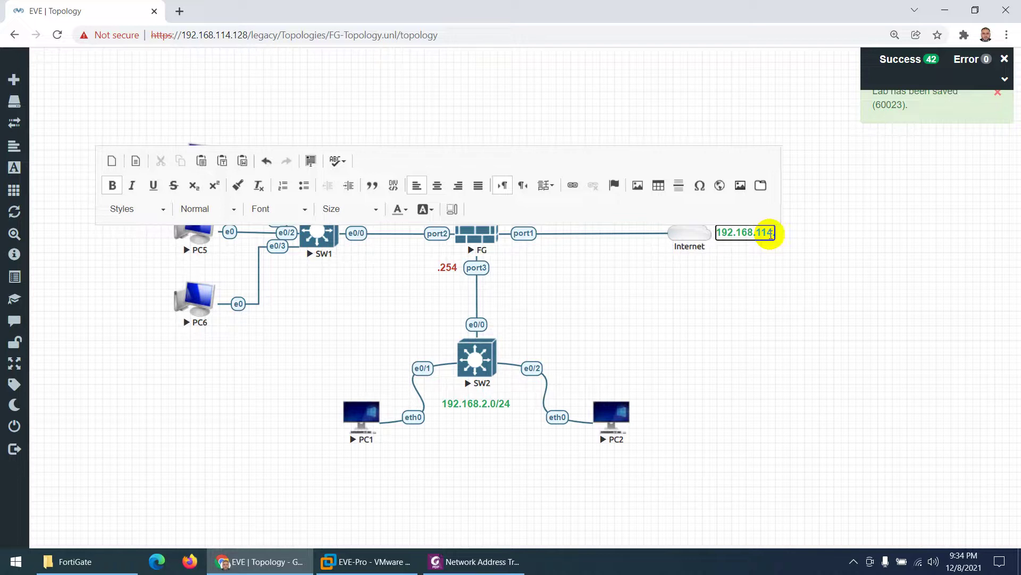
type("2")
left_click(747, 278)
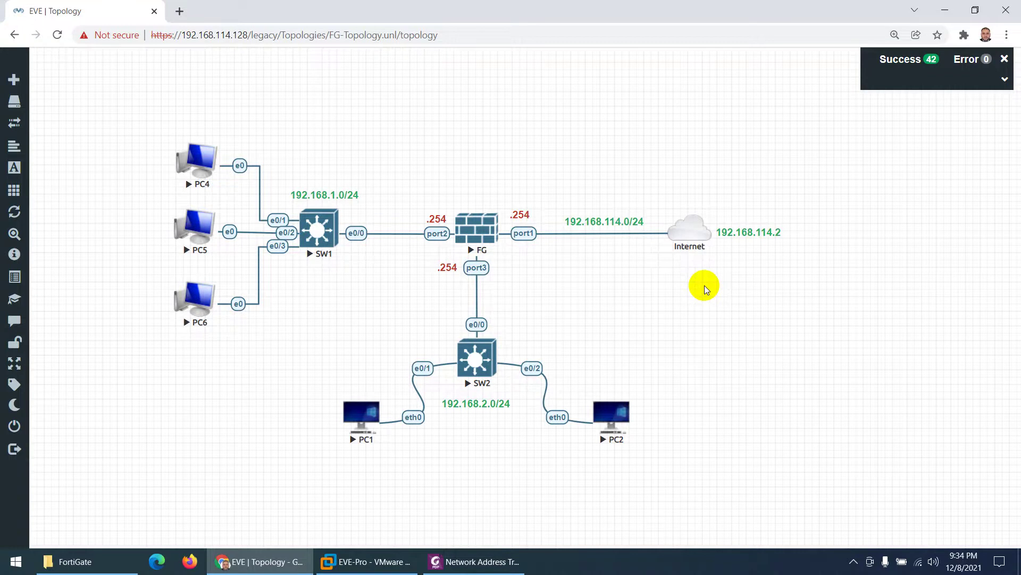
Step: Open the FG node's console and log in as admin, setting a new password
left_click(479, 233)
left_click(299, 73)
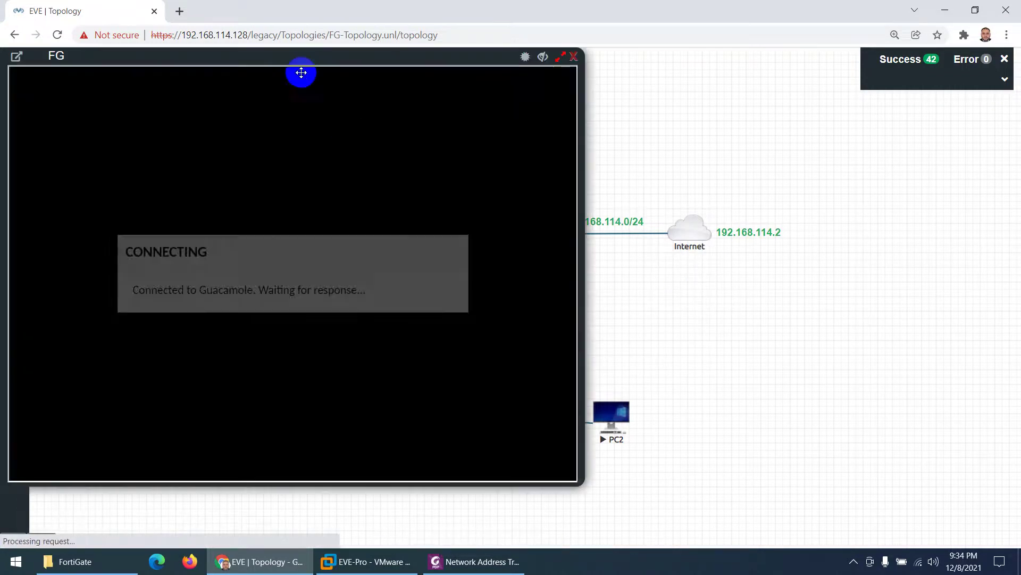
left_click_drag(285, 57, 422, 57)
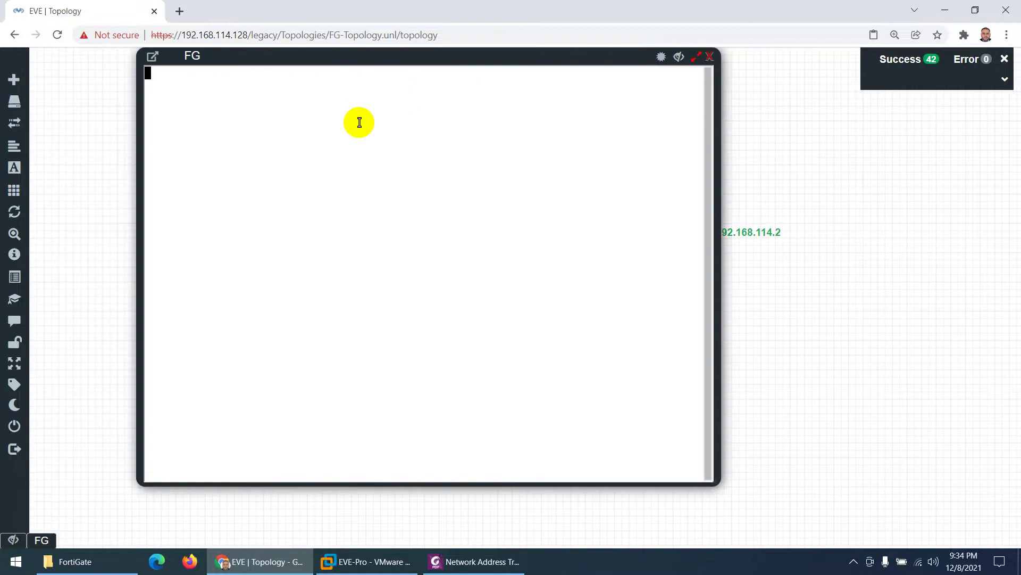
key("Return")
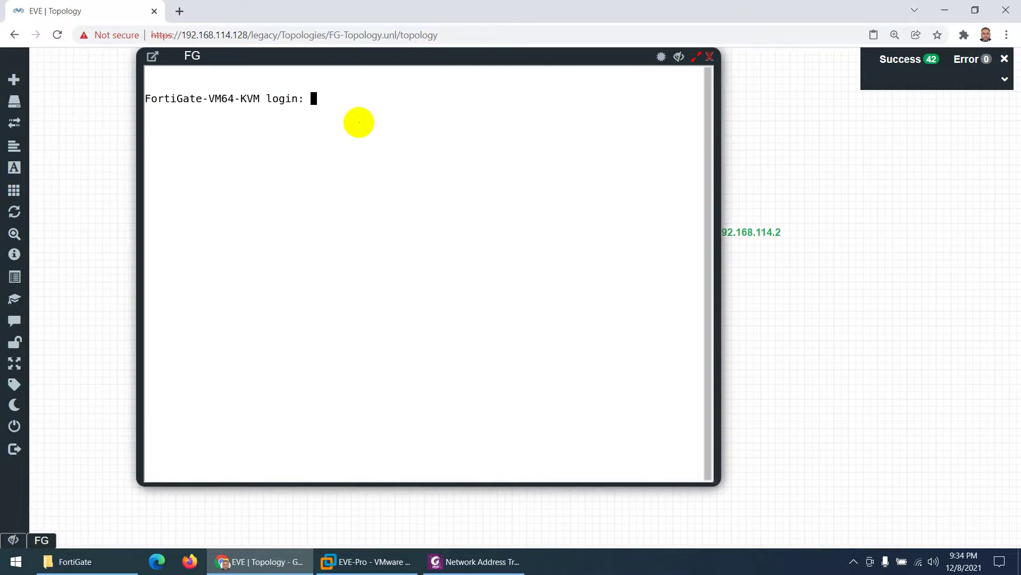
type("admin")
key("Return")
key("Return")
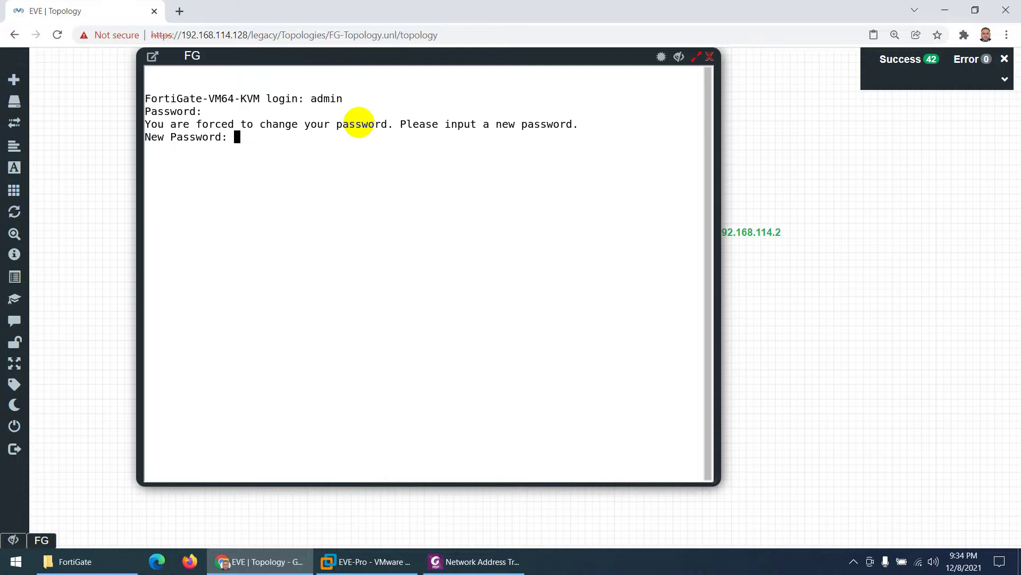
key("Return")
key("Return")
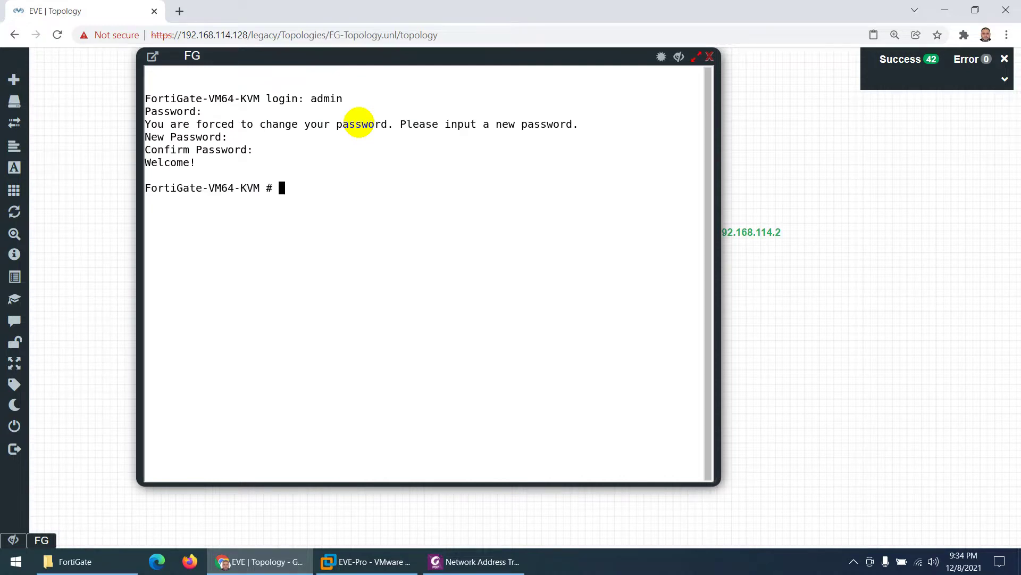
Step: Run 'show system interface' and select port1's address 192.168.114.173 in the output
type("show system interface")
key("question")
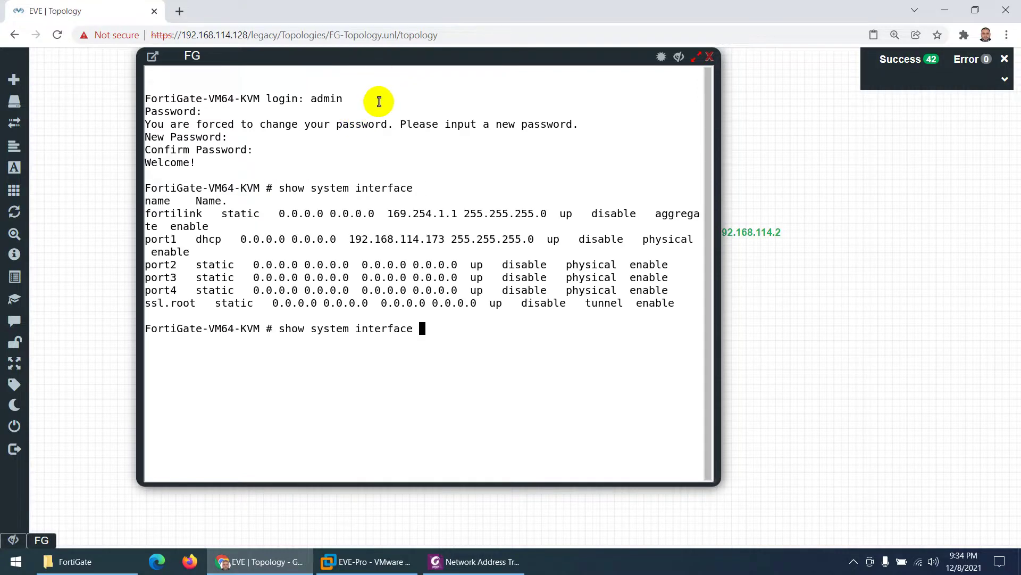
left_click_drag(449, 239, 356, 239)
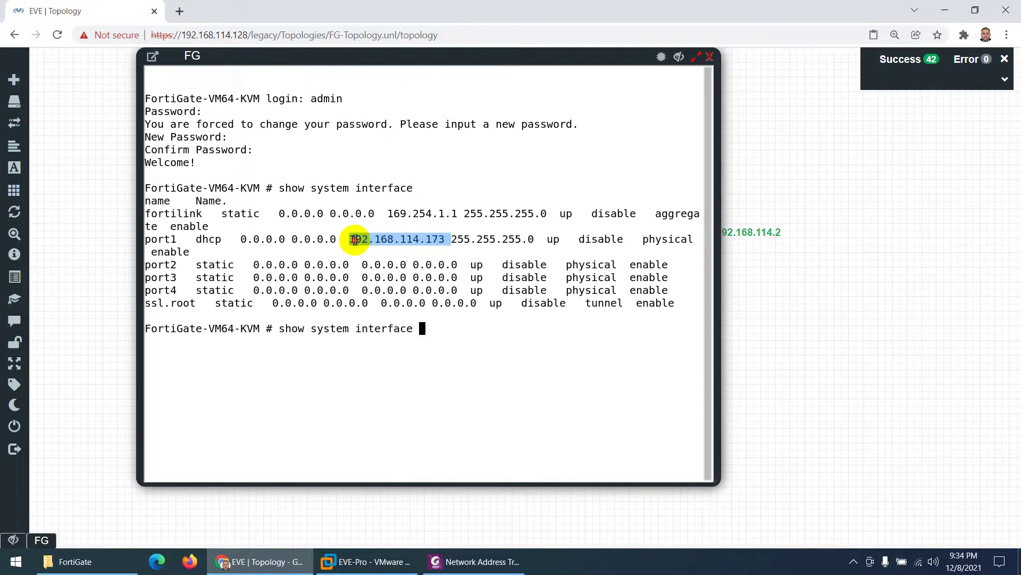
mouse_move(447, 55)
left_mouse_down()
mouse_move(431, 272)
mouse_move(449, 58)
left_mouse_up()
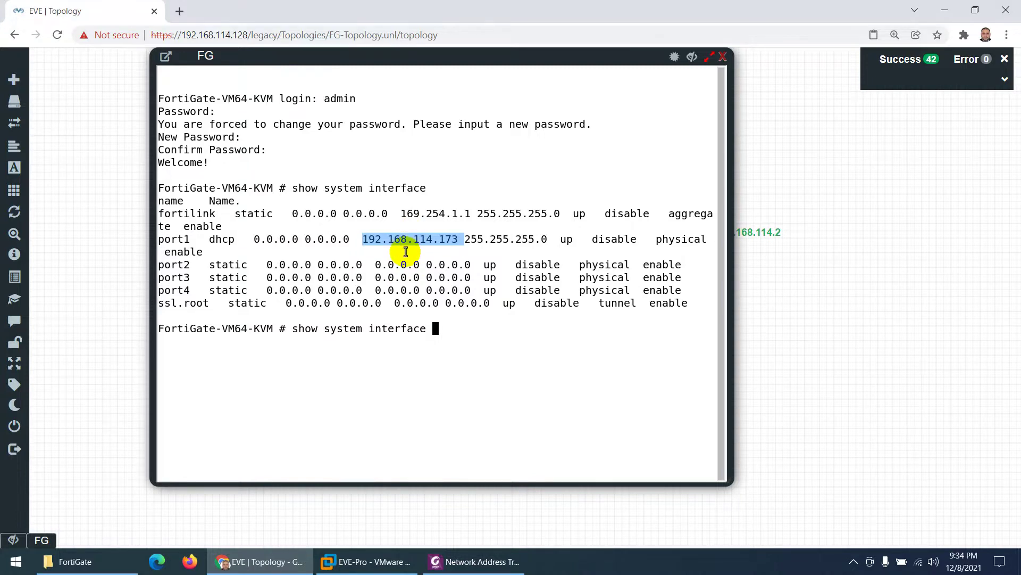
Step: Load 192.168.114.173 in a new browser tab, then return to the EVE topology
left_click(179, 11)
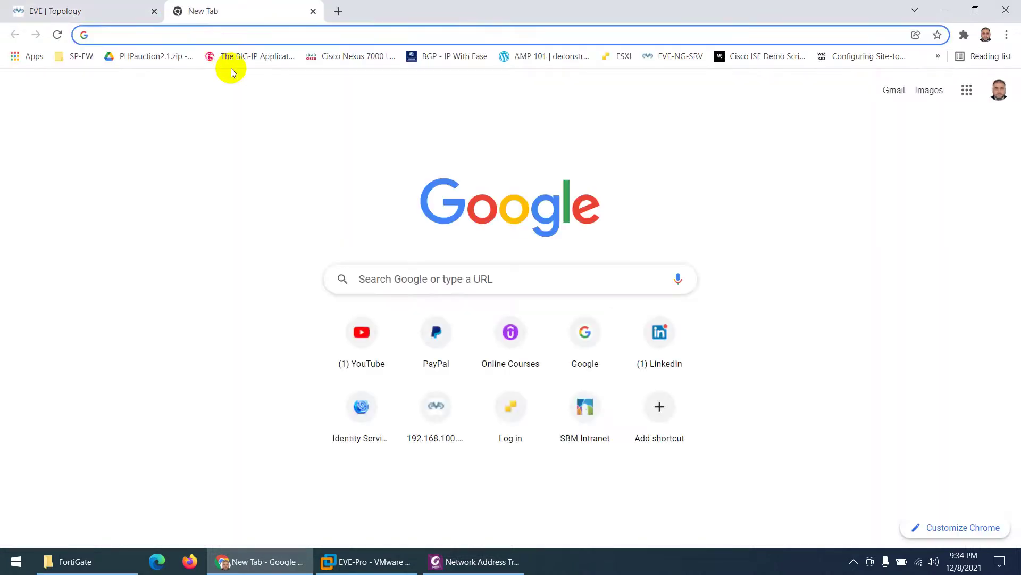
type("192.168.114.173")
key("Return")
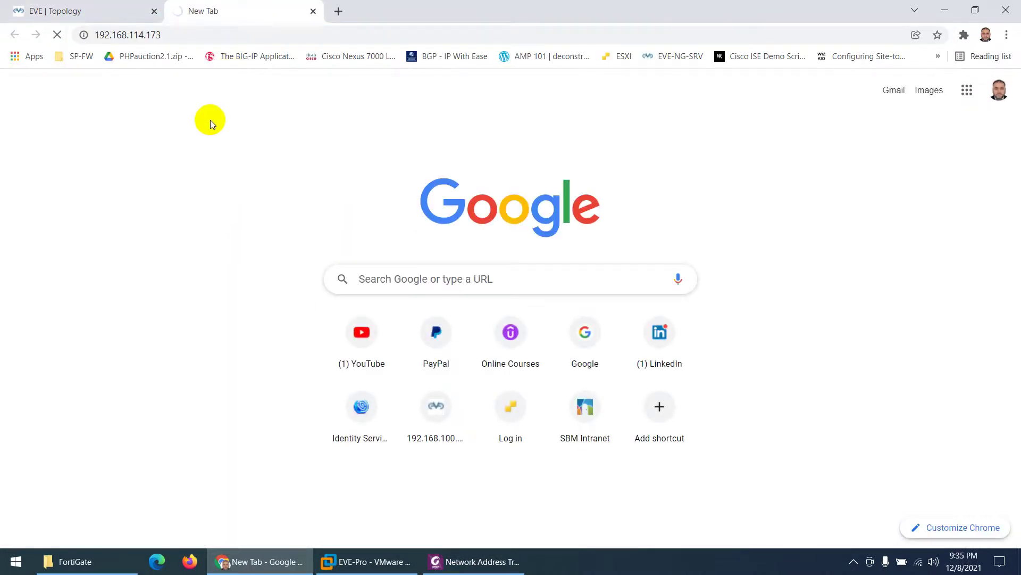
left_click(113, 13)
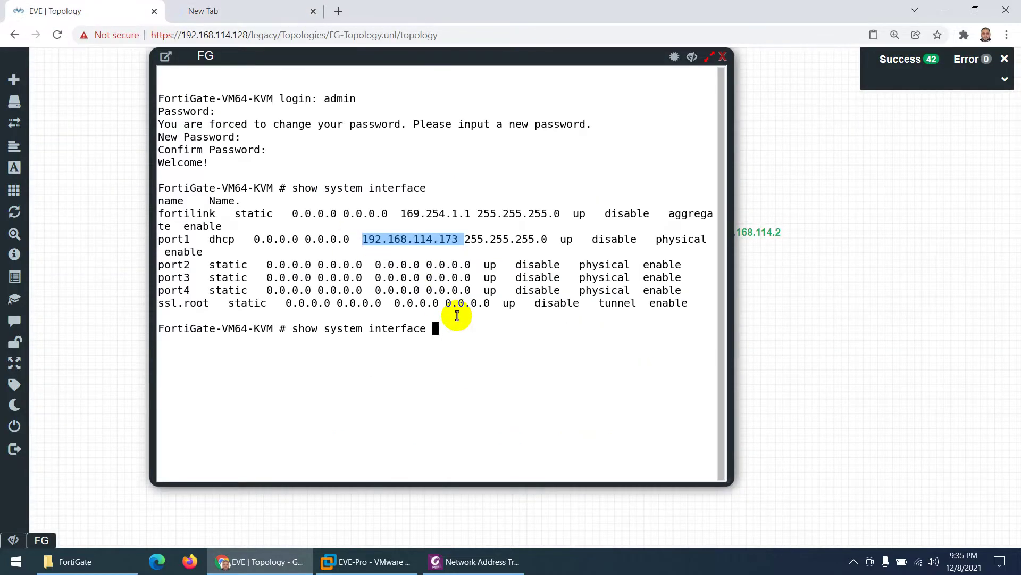
Step: Run 'config system interface', 'edit port1' and 'show', highlighting https in allowaccess
key("BackSpace")
key("BackSpace")
key("BackSpace")
key("BackSpace")
key("BackSpace")
key("BackSpace")
key("BackSpace")
key("BackSpace")
key("BackSpace")
key("BackSpace")
key("BackSpace")
key("BackSpace")
key("BackSpace")
key("BackSpace")
key("BackSpace")
key("BackSpace")
key("BackSpace")
key("BackSpace")
key("BackSpace")
key("BackSpace")
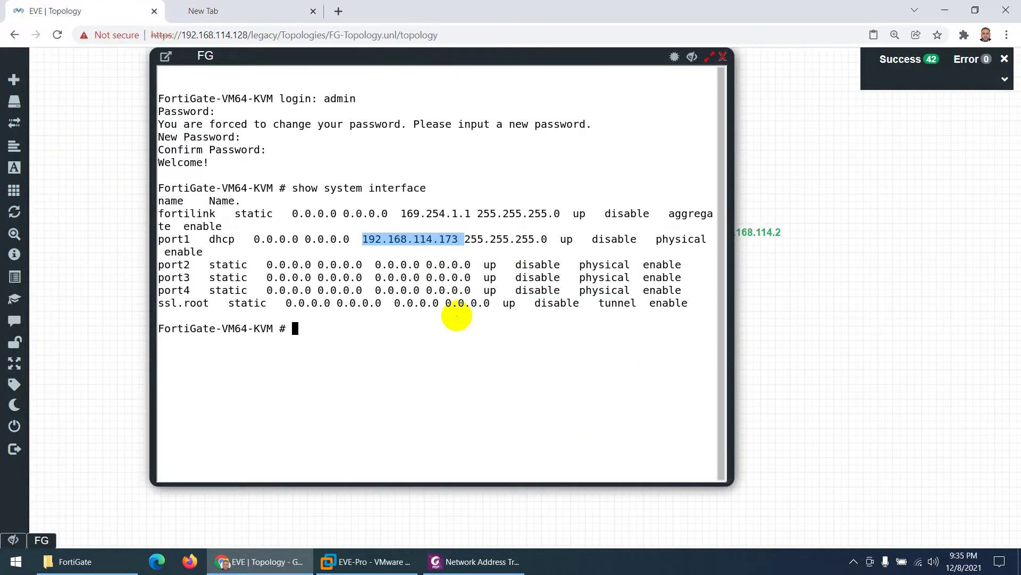
type("config system interface")
key("Return")
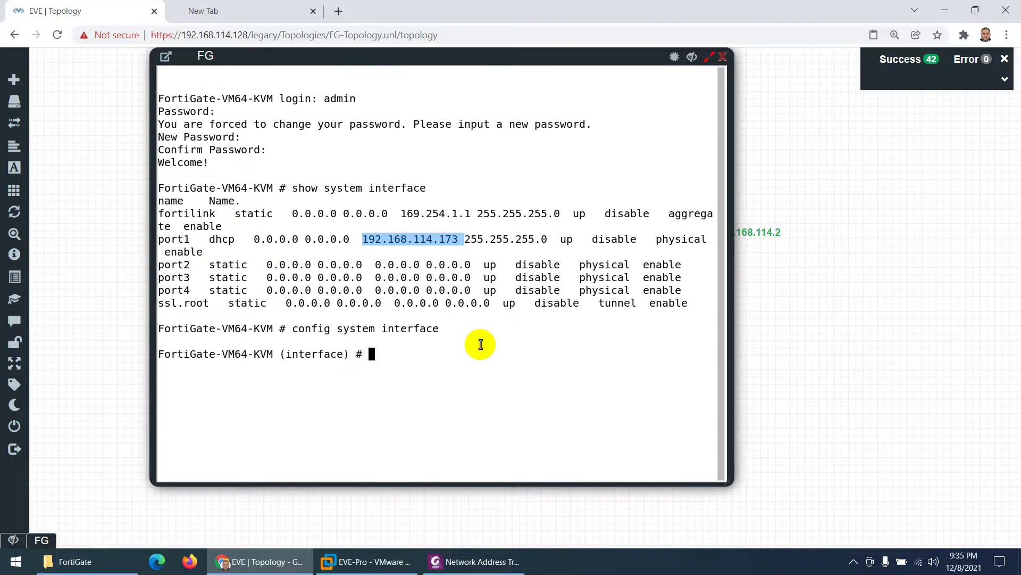
type("edit port1")
key("Return")
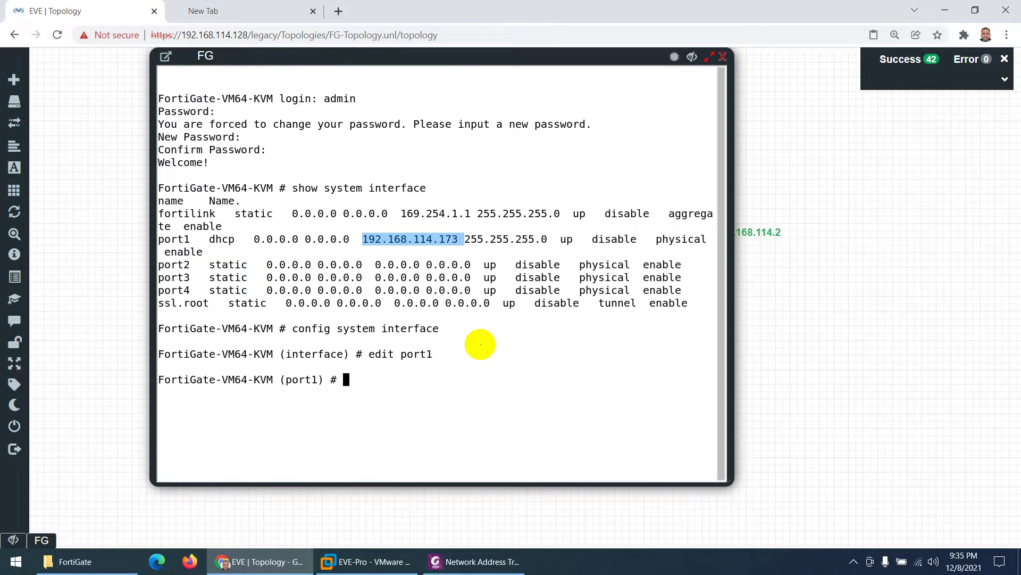
type("show")
key("Return")
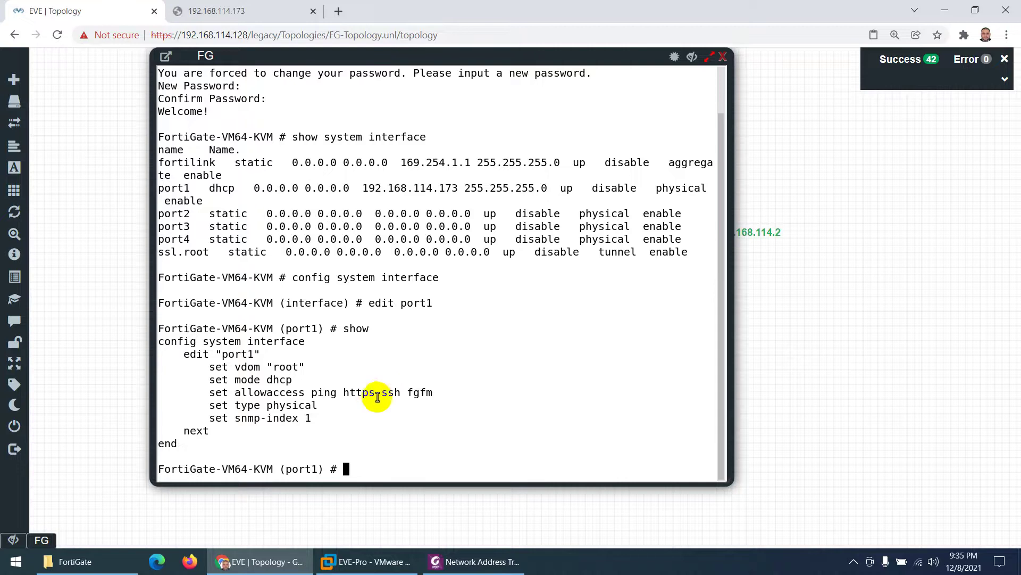
left_click_drag(382, 394, 348, 393)
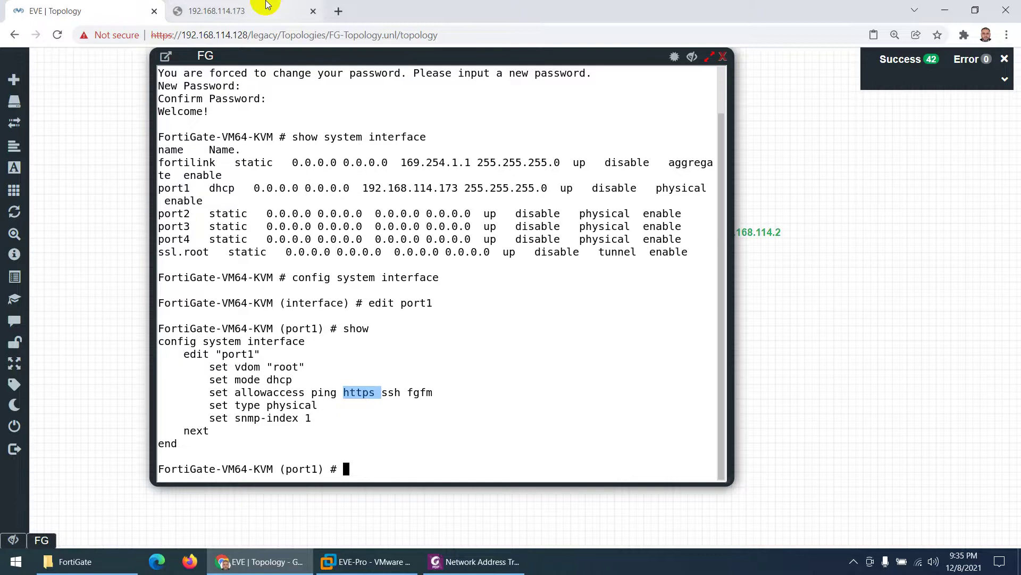
left_click(223, 11)
left_click(189, 33)
key("Home")
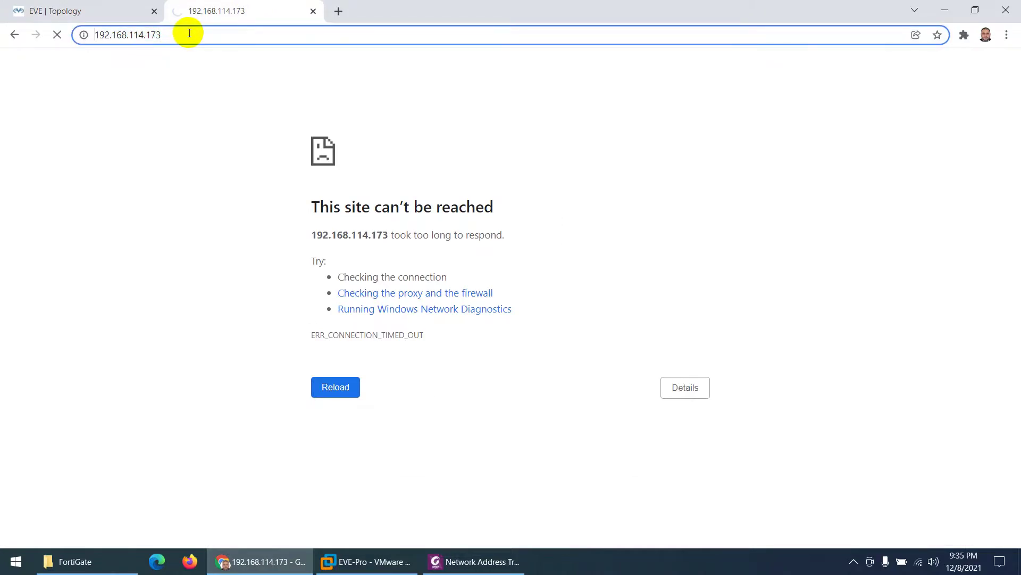
type("https")
type("://")
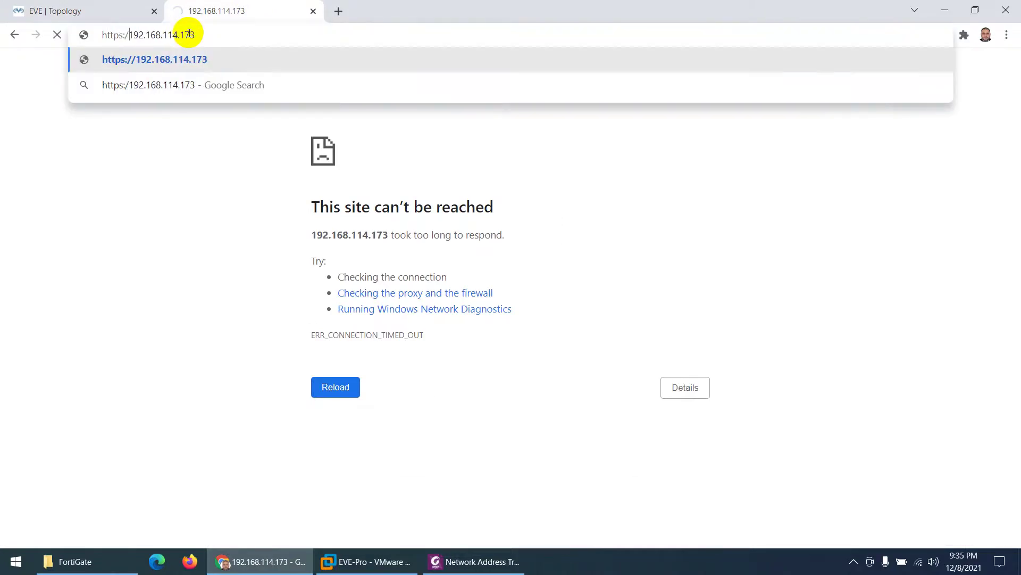
key("Return")
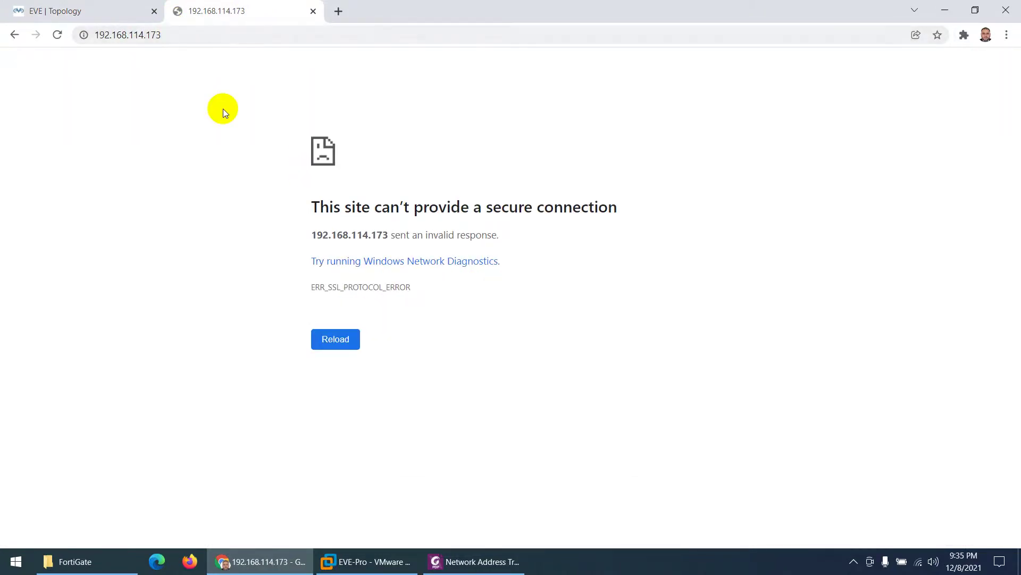
left_click(122, 10)
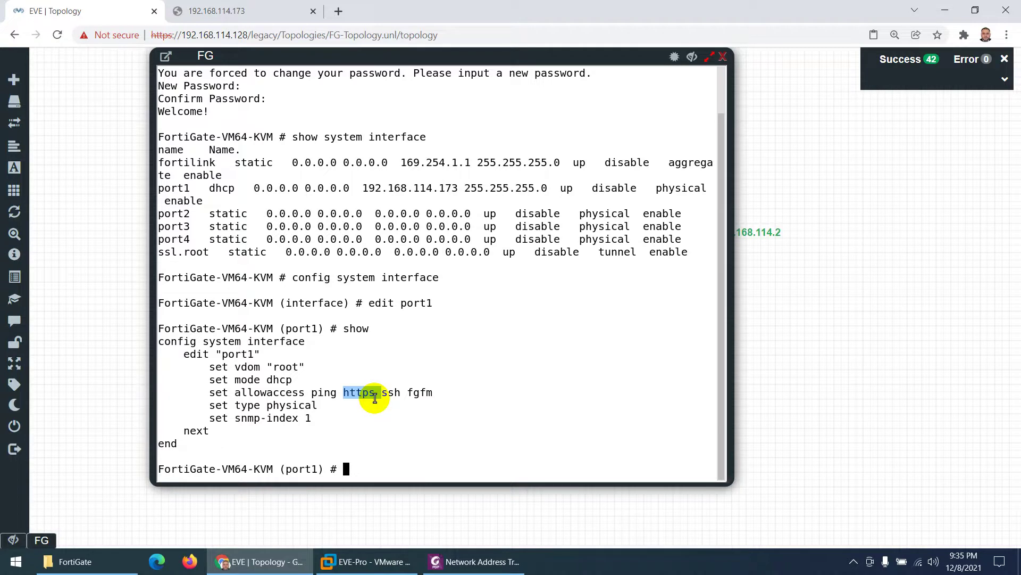
Step: Re-enter port1's allowaccess line with http appended, then 'end' to save the interface
left_click_drag(216, 392, 424, 394)
right_click(425, 408)
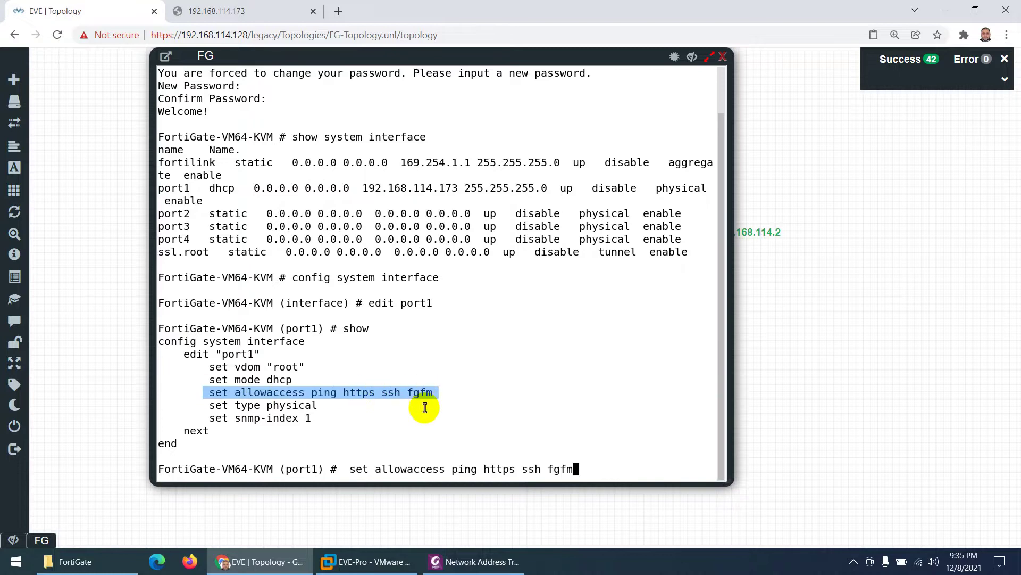
type("http")
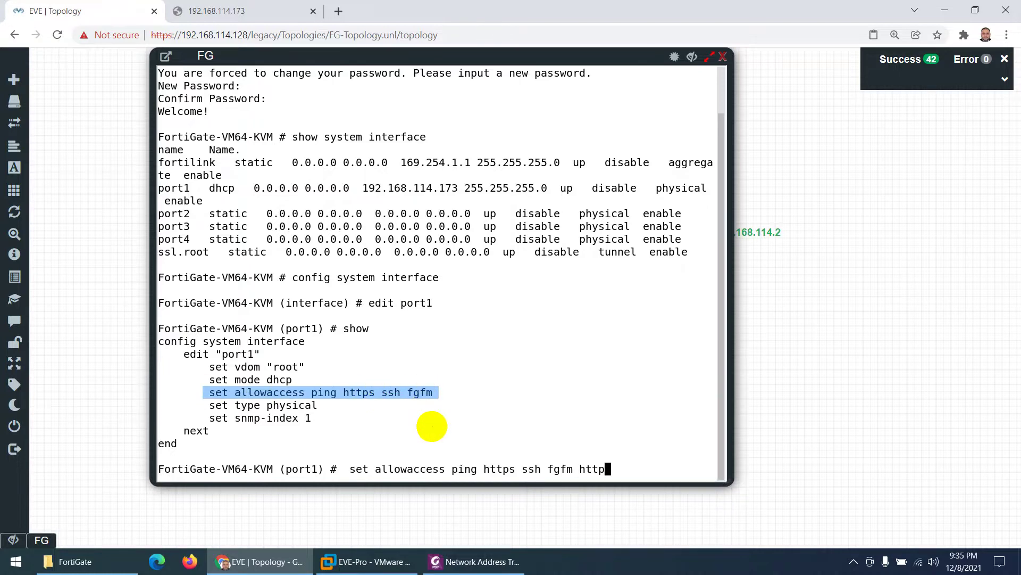
key("Return")
type("end")
key("Return")
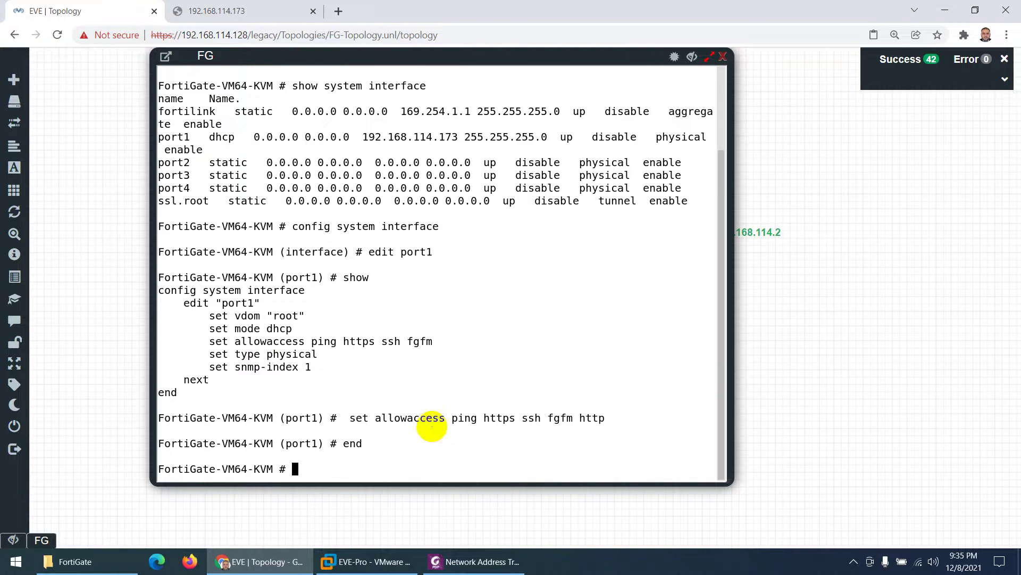
left_click_drag(459, 136, 364, 139)
left_click(237, 11)
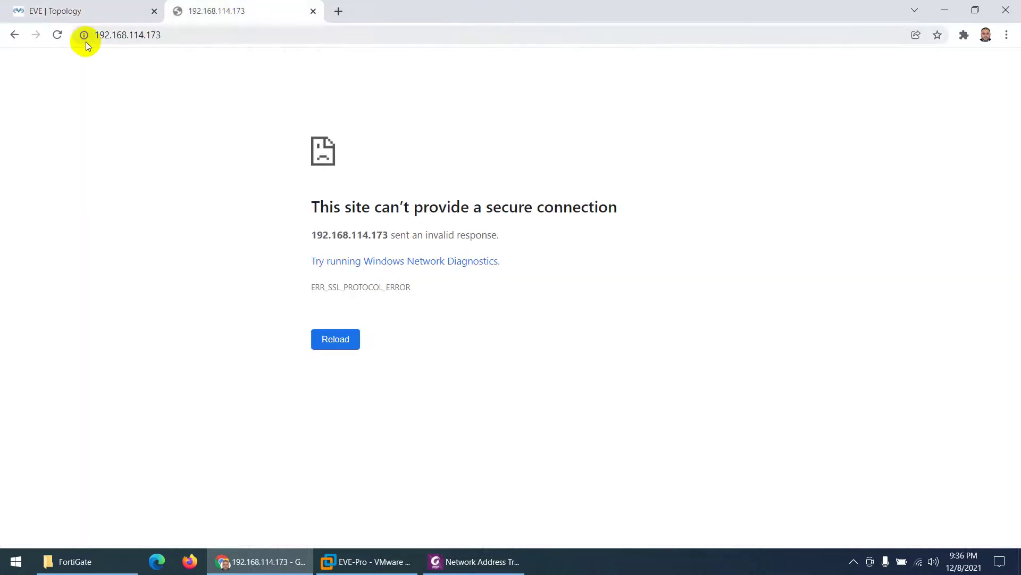
left_click(111, 33)
left_click(120, 35)
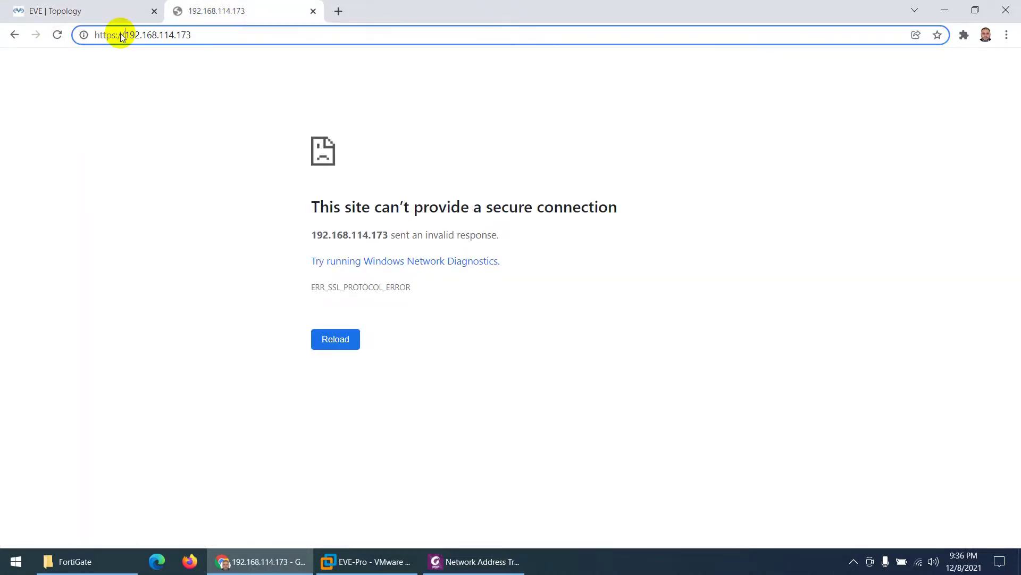
key("BackSpace")
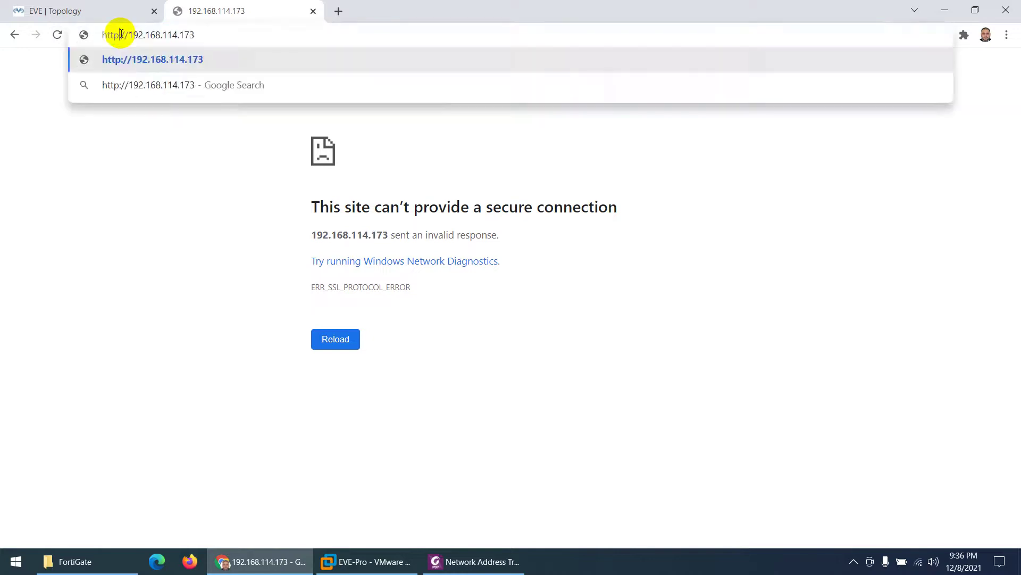
key("Return")
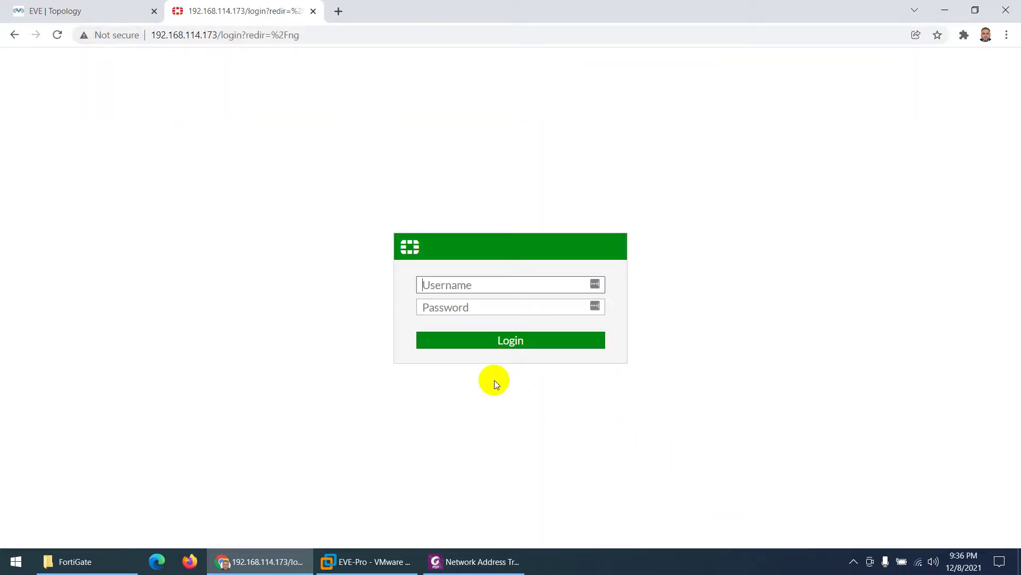
Step: Log into the FortiGate web GUI as admin, declining the browser's password-save prompts
type("admin")
key("Tab")
type("ad")
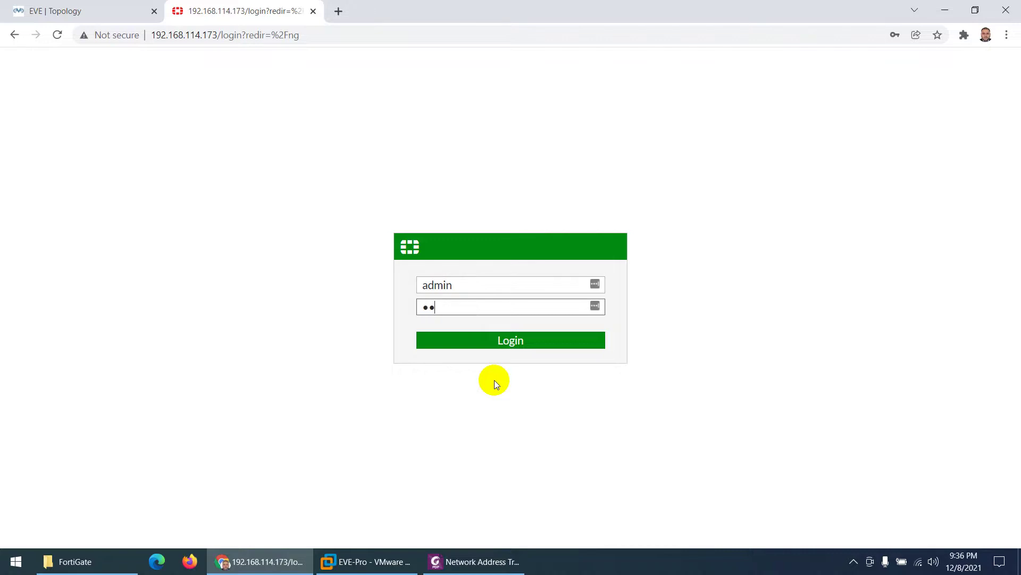
type("m")
key("Return")
left_click(914, 259)
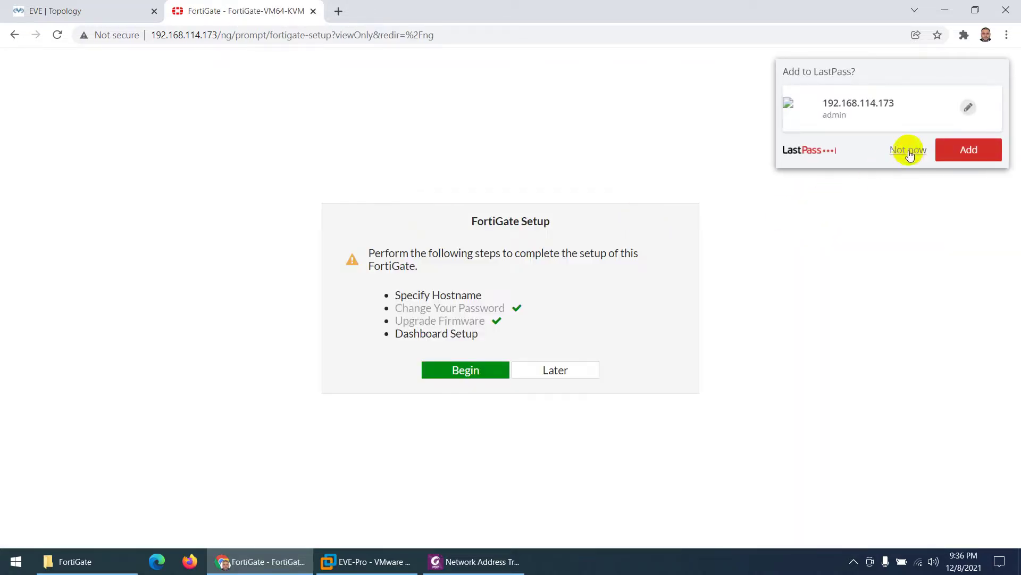
left_click(908, 150)
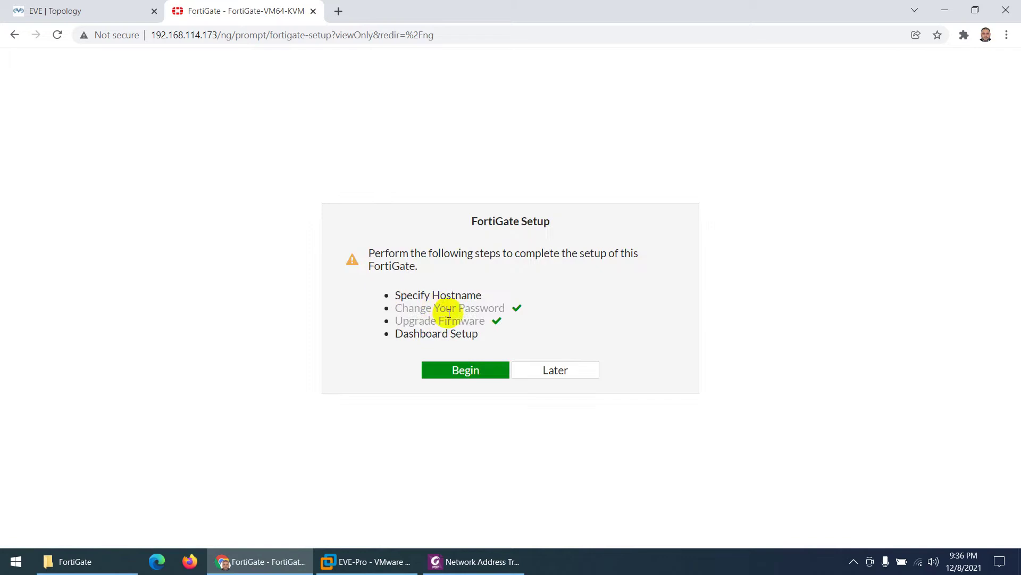
Step: Complete setup with hostname FG and Optimal dashboards, suppressing the FortiOS 6.4.4 notice
left_click(456, 373)
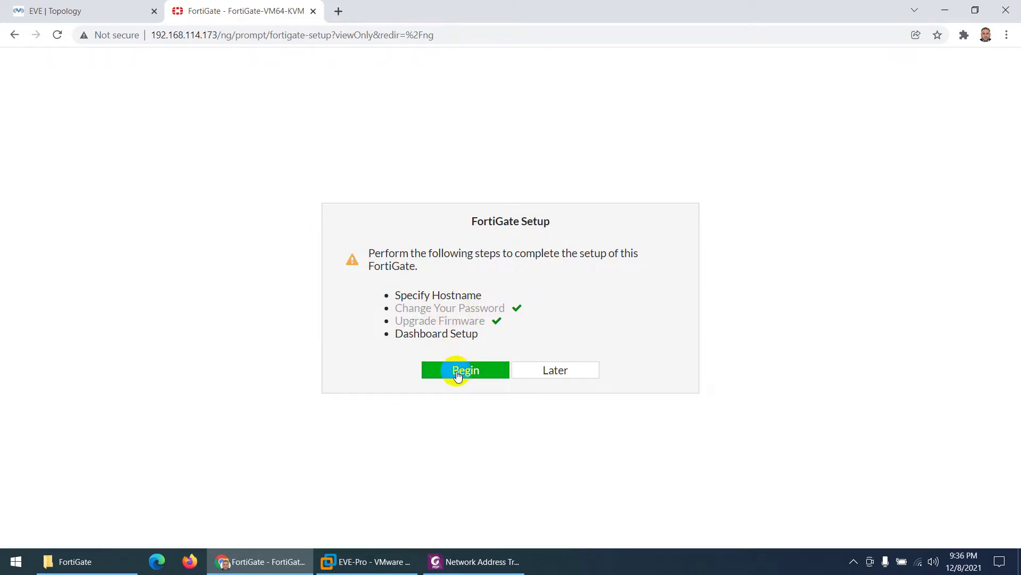
left_click(565, 338)
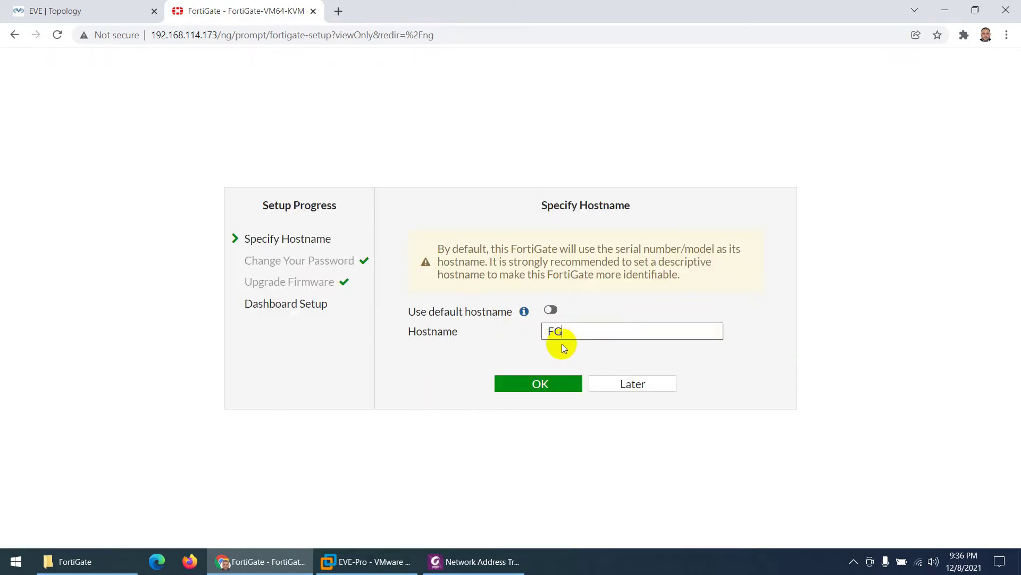
type("FG")
left_click(515, 382)
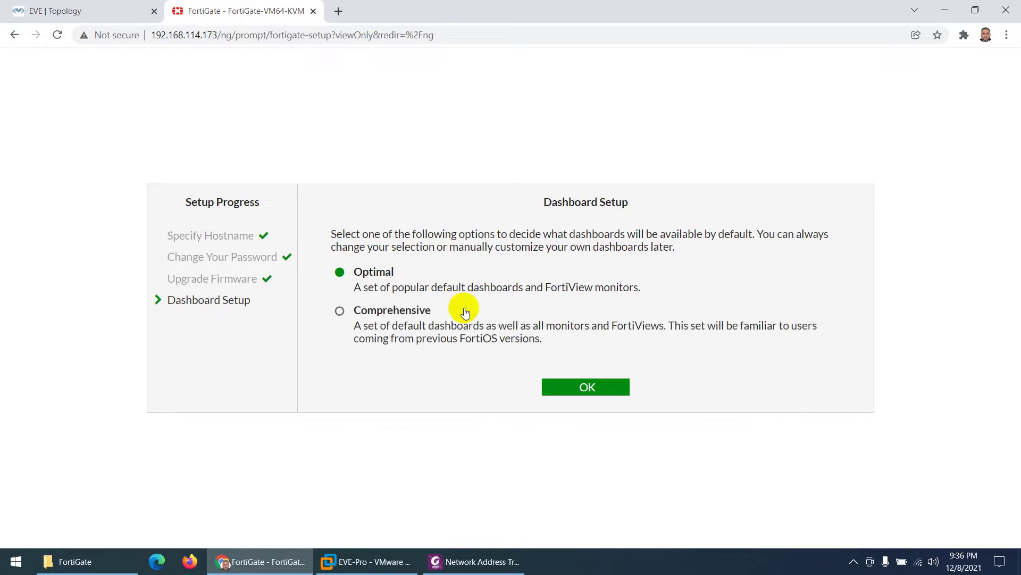
left_click(573, 387)
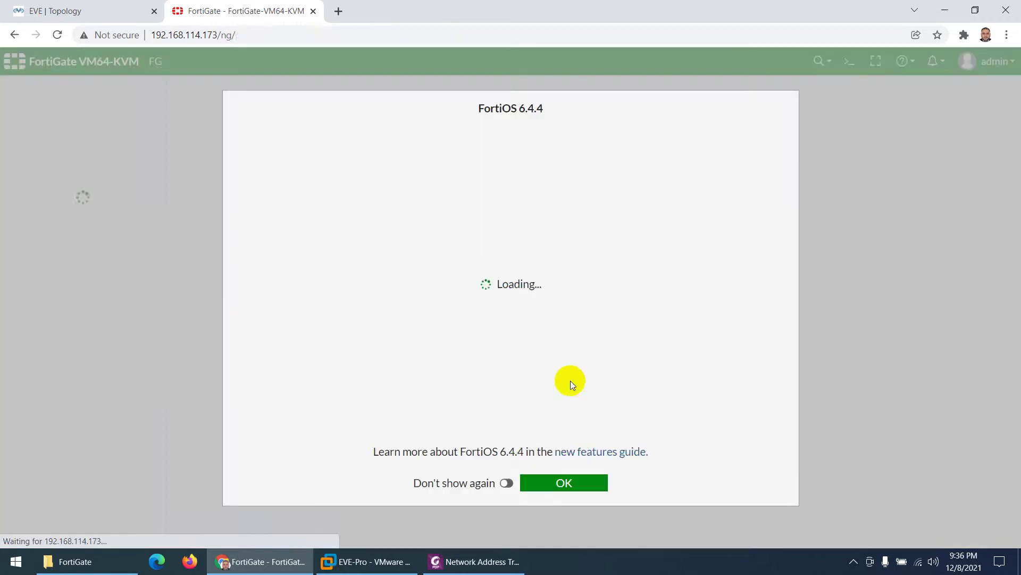
left_click(507, 483)
left_click(547, 487)
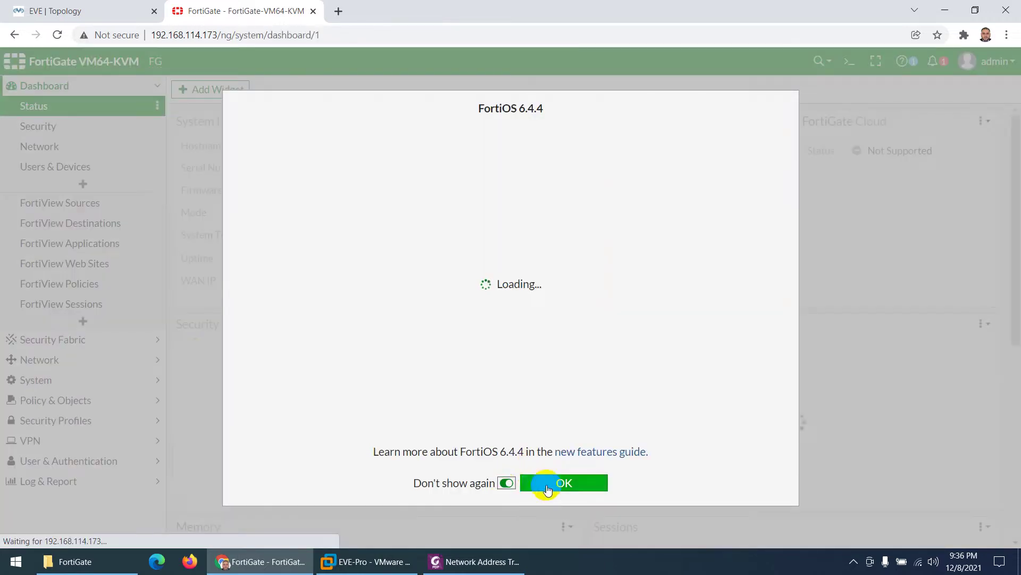
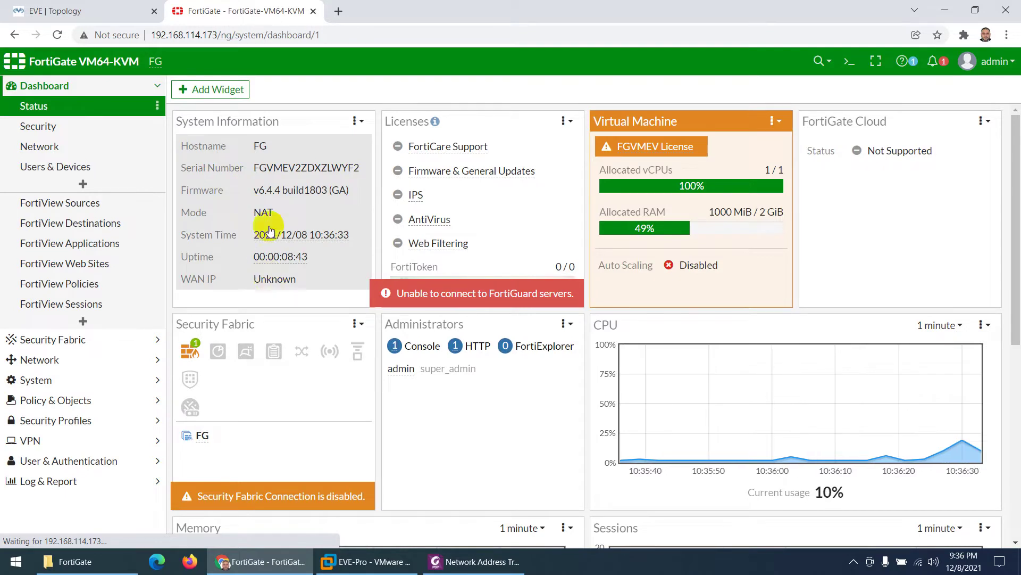
Step: Open port1, give it the alias WAN, and switch it to manual addressing
left_click(40, 360)
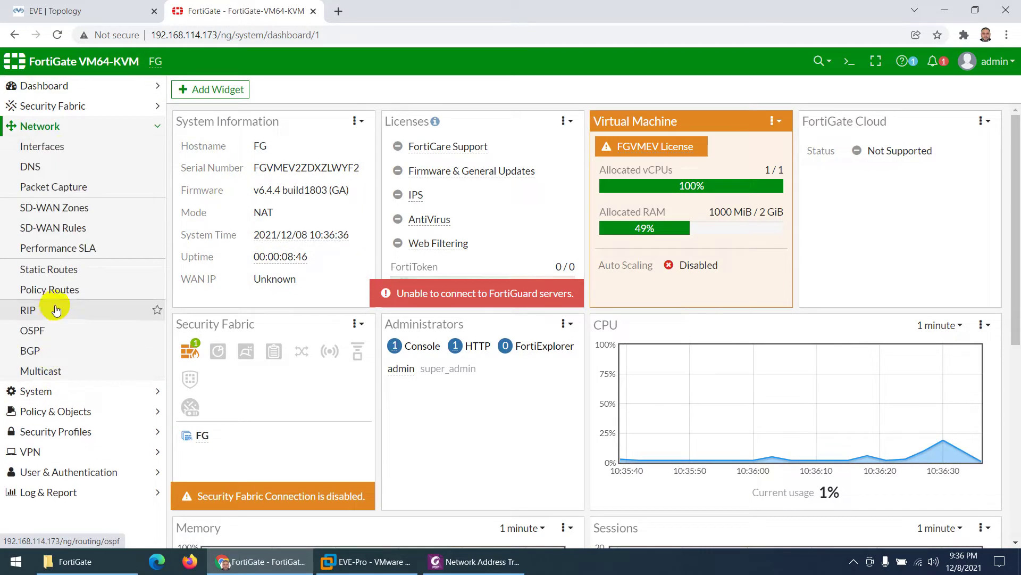
left_click(59, 151)
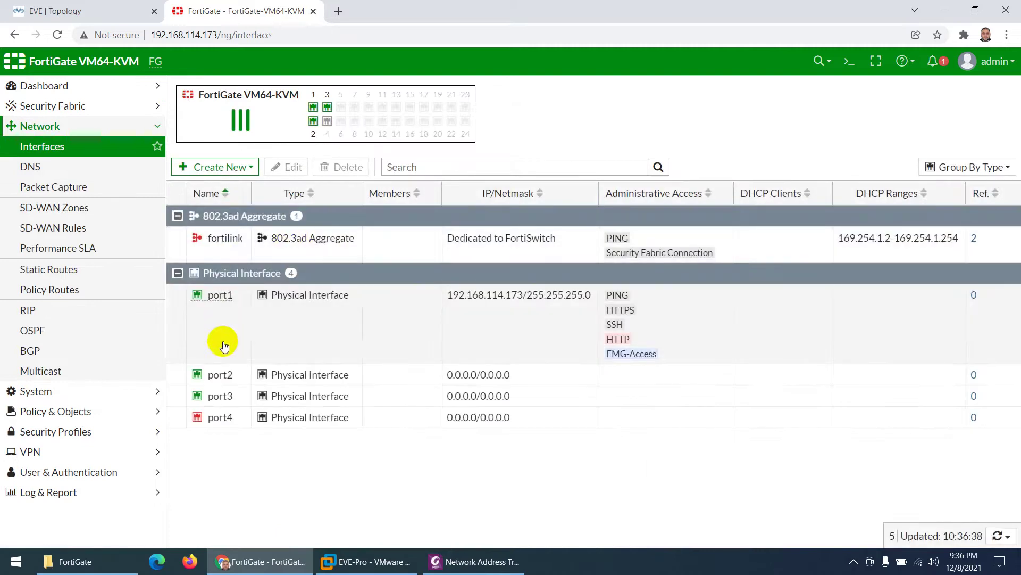
double_click(227, 311)
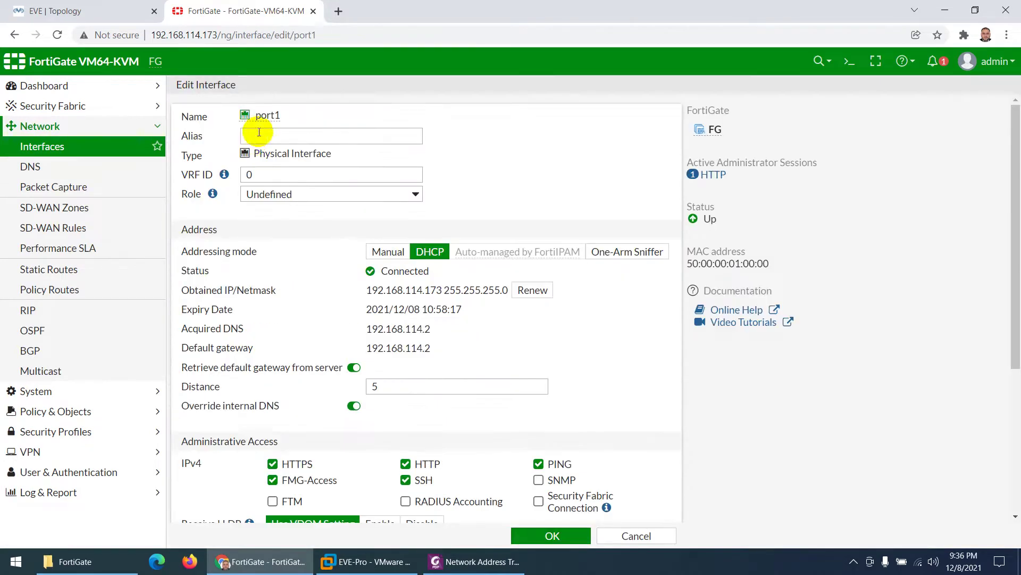
left_click(259, 133)
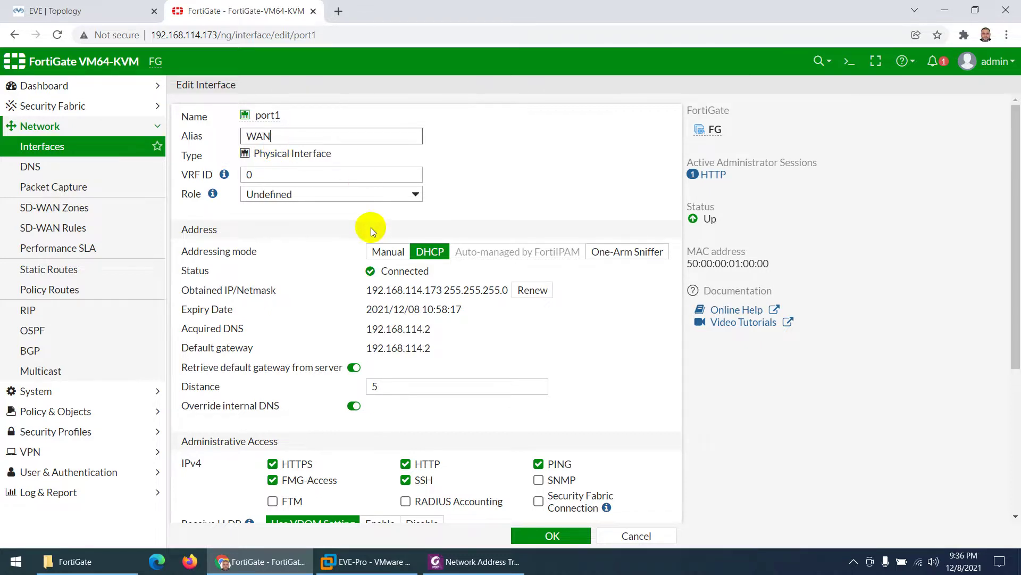
left_click(386, 252)
Step: Change port1's address to 192.168.114.254/255.255.255.0 and save
left_click(74, 11)
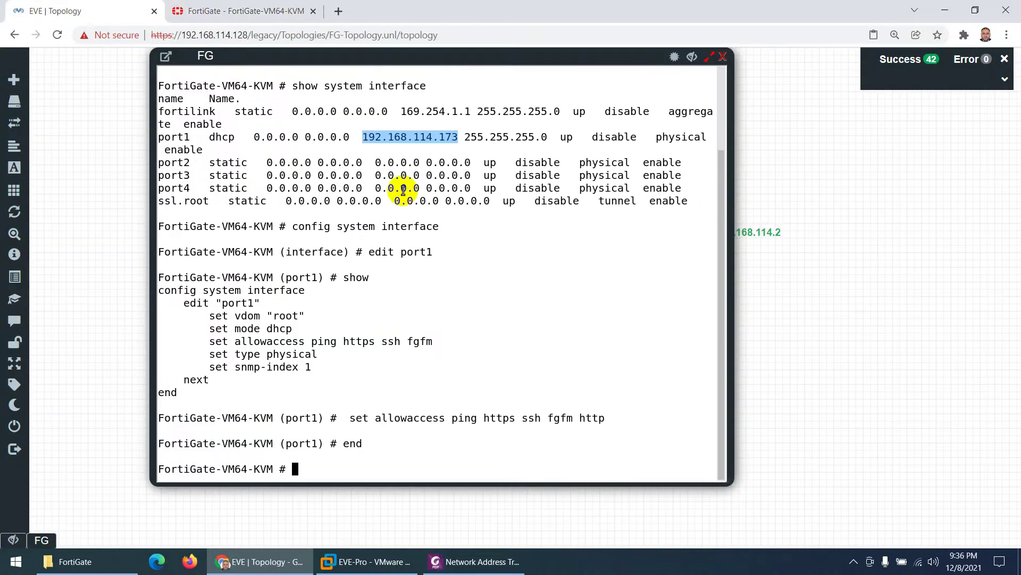
left_click(692, 56)
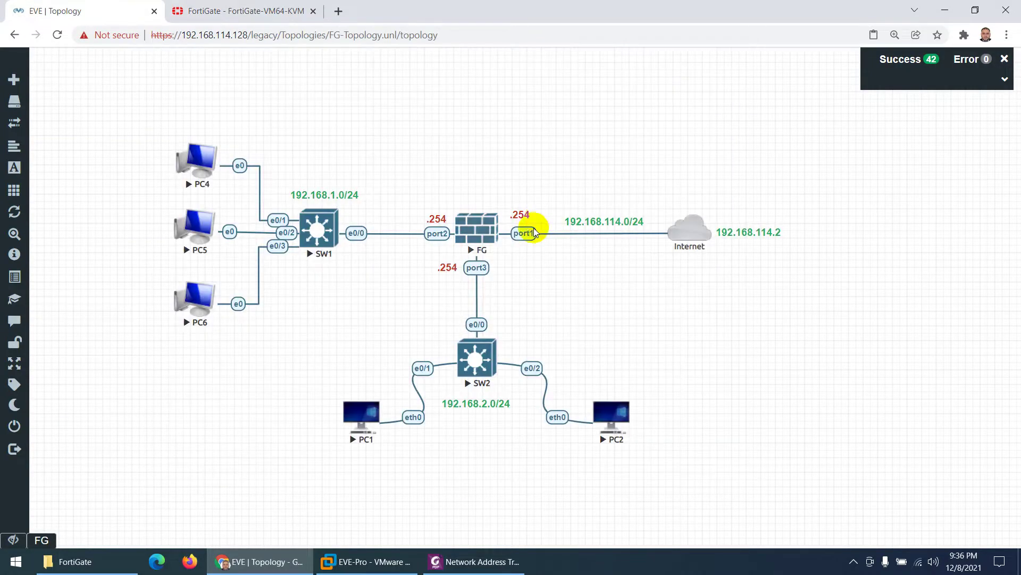
left_click(229, 10)
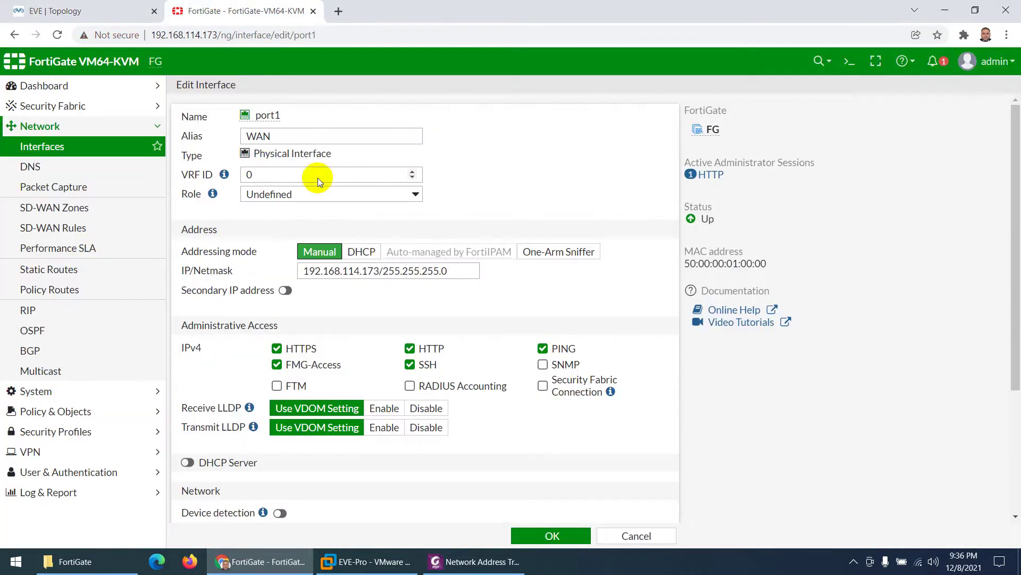
left_click(376, 273)
key("BackSpace")
key("BackSpace")
key("BackSpace")
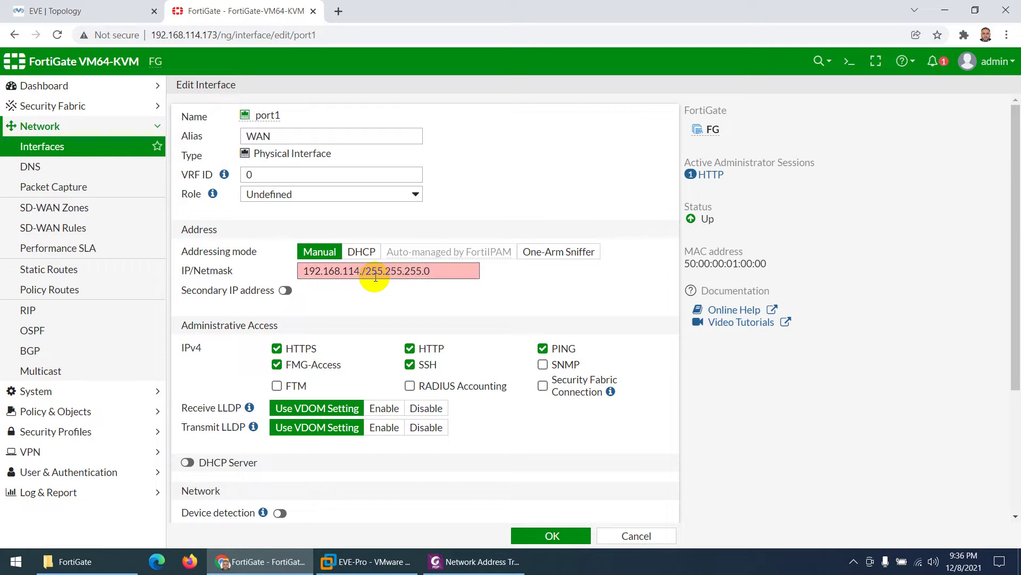
type("254")
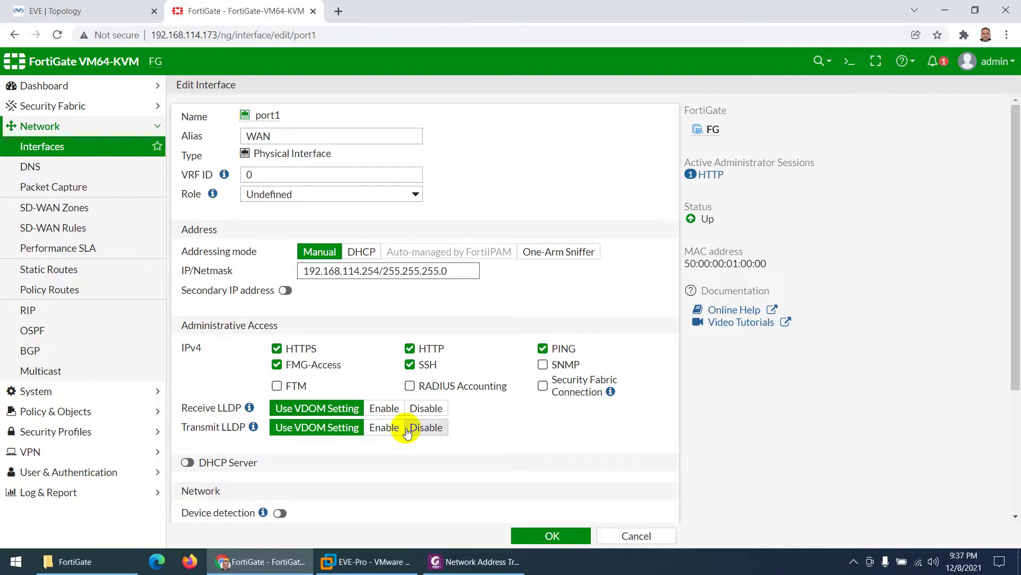
left_click(534, 536)
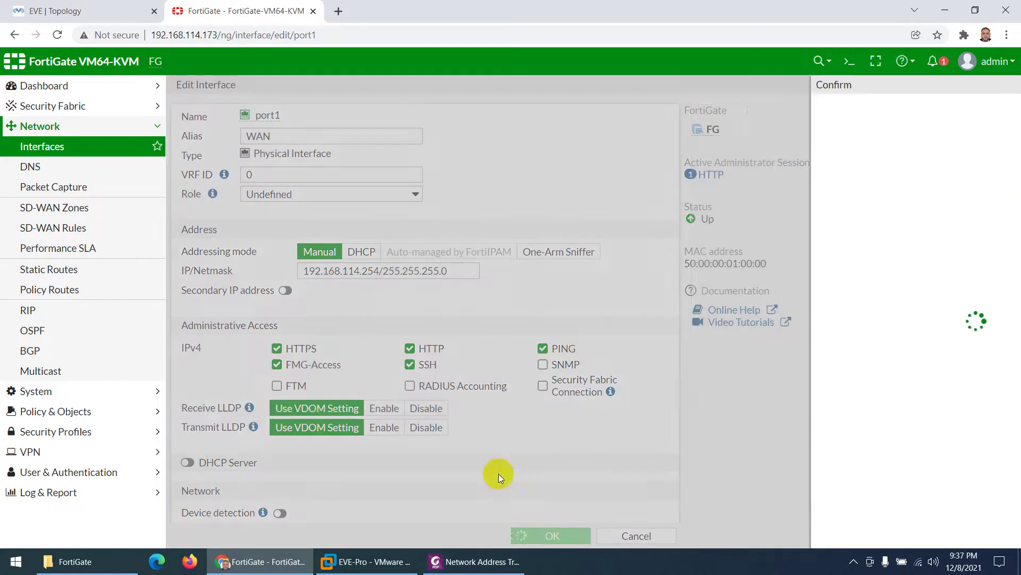
Step: Confirm the port1 change and point the browser at 192.168.114.254
left_click(814, 176)
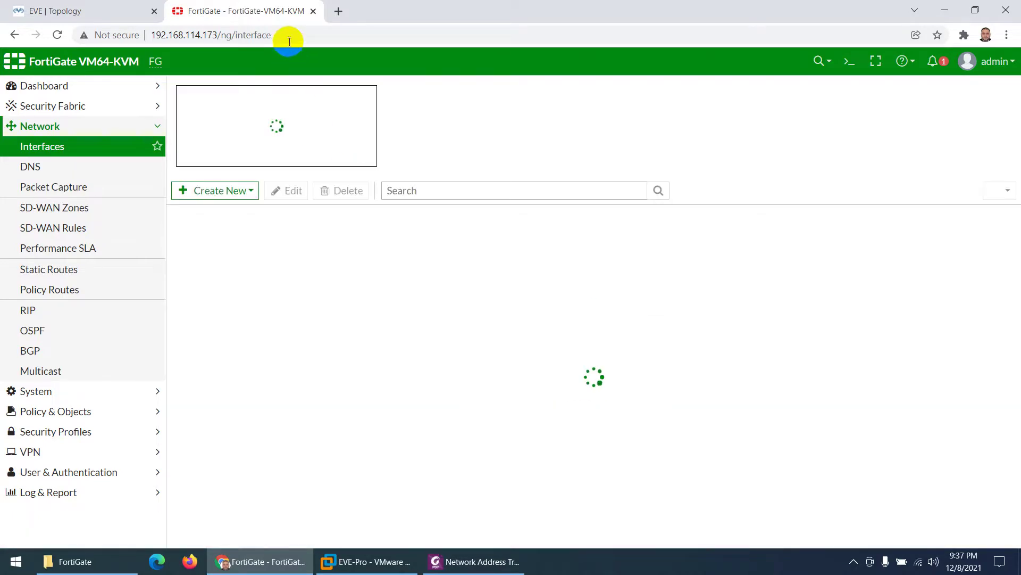
left_click(290, 37)
left_click(289, 38)
key("BackSpace")
key("BackSpace")
key("BackSpace")
key("BackSpace")
key("BackSpace")
key("BackSpace")
key("BackSpace")
key("BackSpace")
key("BackSpace")
key("BackSpace")
key("BackSpace")
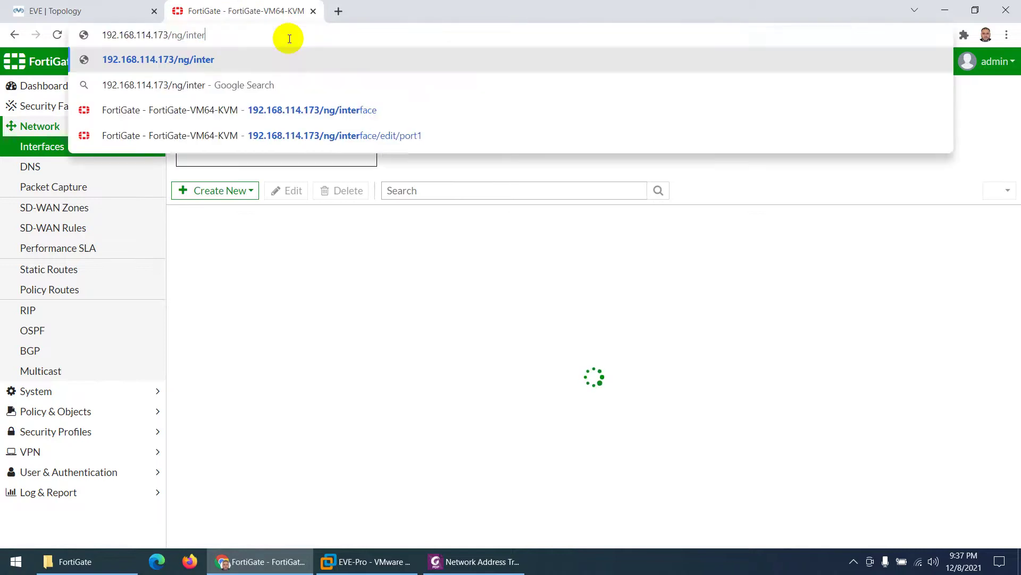
key("BackSpace")
key("BackSpace")
key("BackSpace")
key("BackSpace")
key("BackSpace")
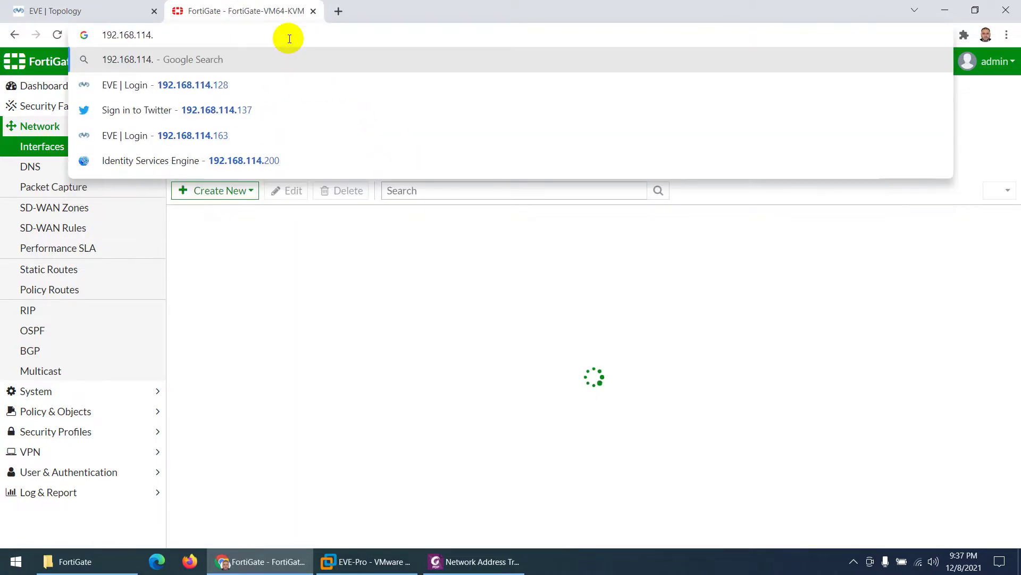
type("254")
key("Return")
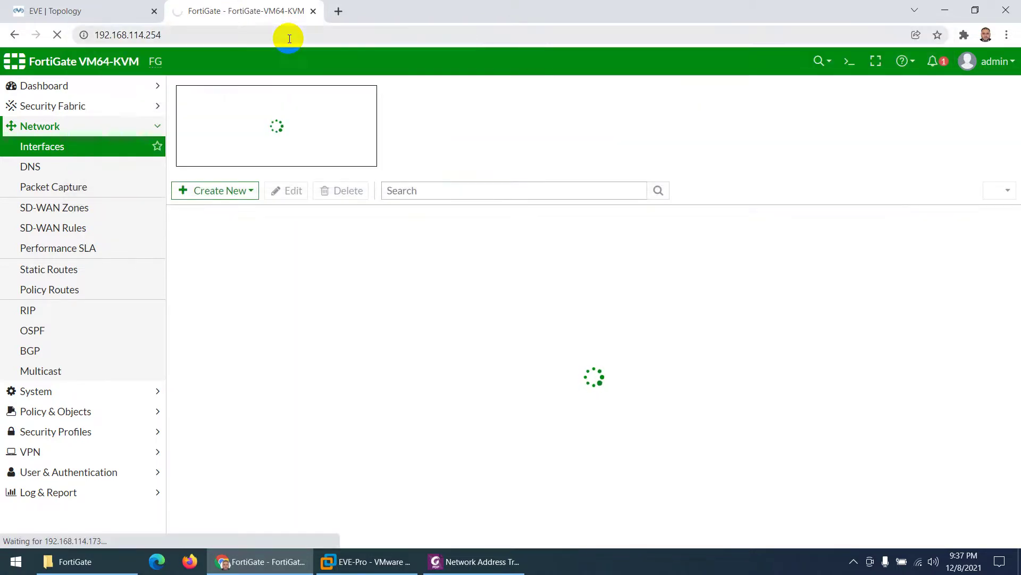
left_click(237, 35)
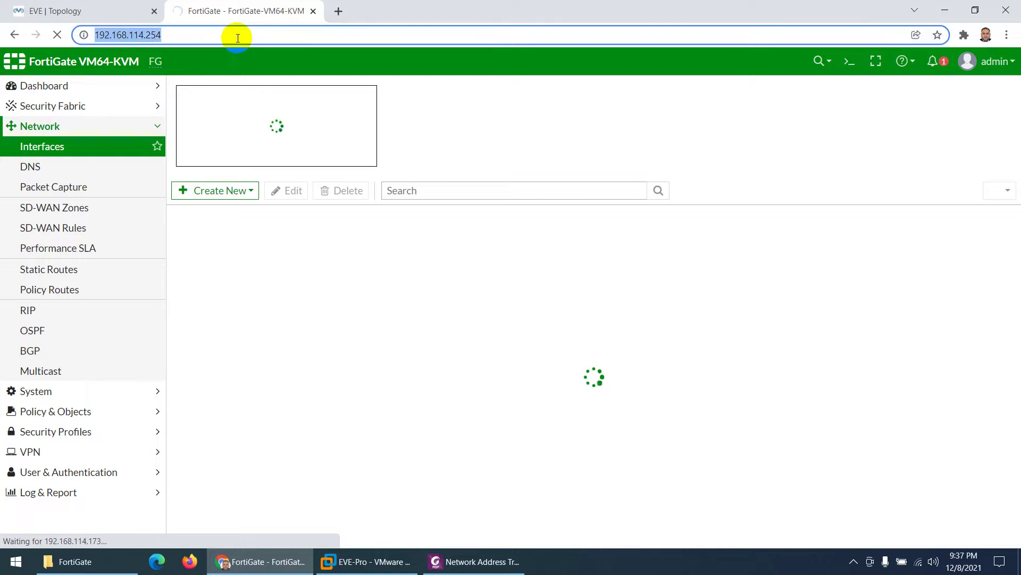
key("Home")
type("http")
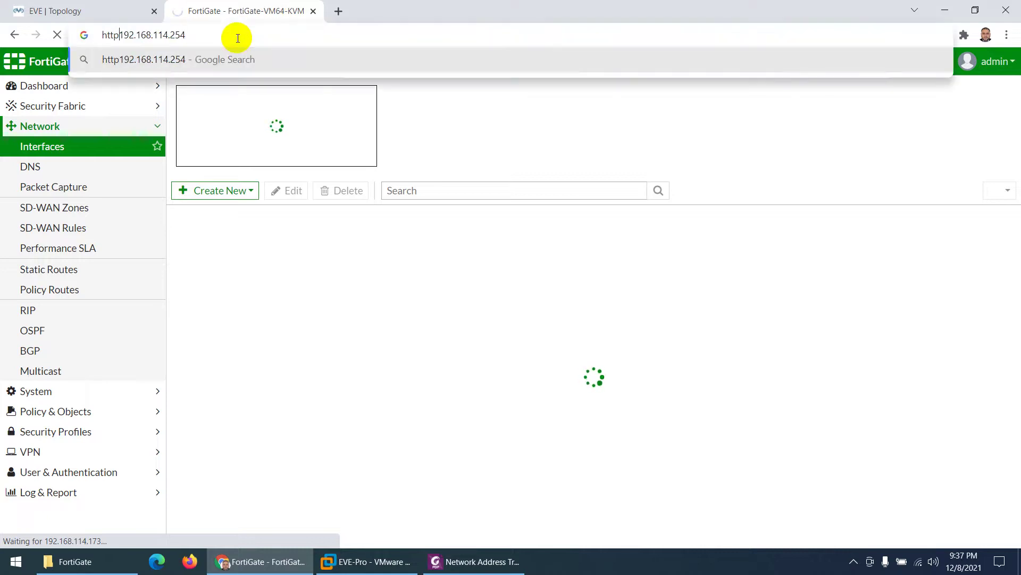
type("://")
key("Return")
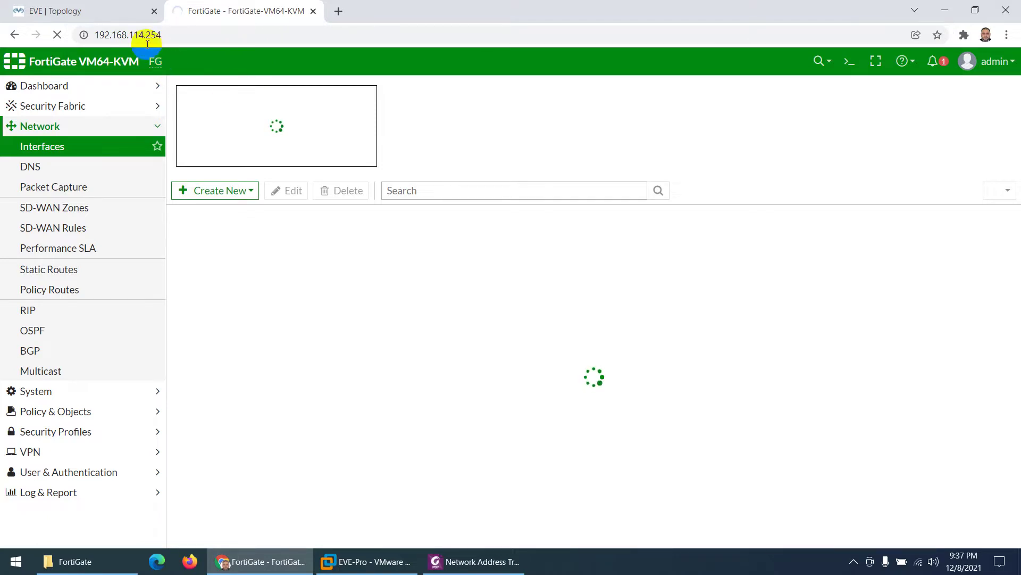
left_click(71, 6)
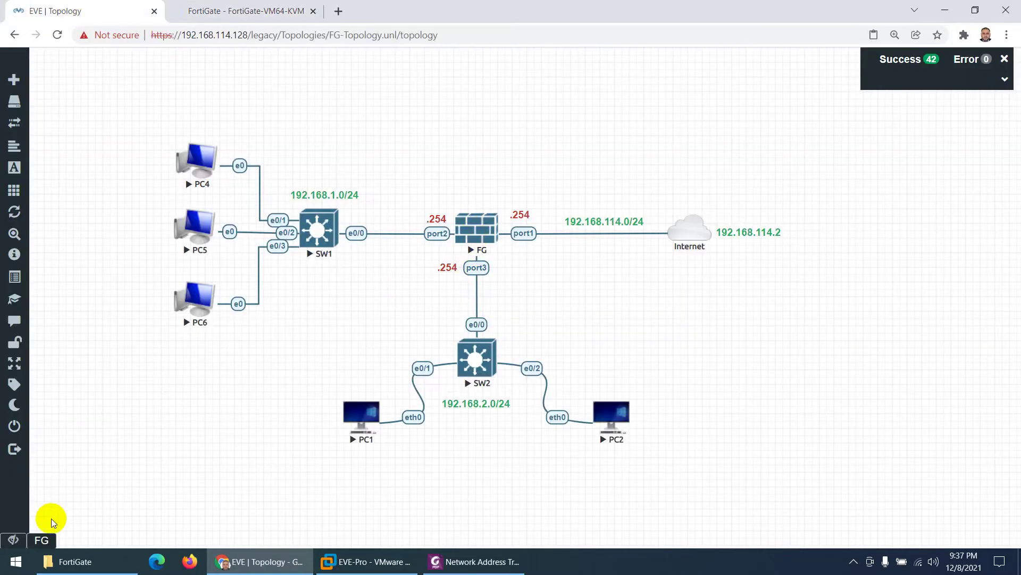
Step: List the interfaces in the FortiGate console and select port1's 192.168.114.254 address
left_click(45, 541)
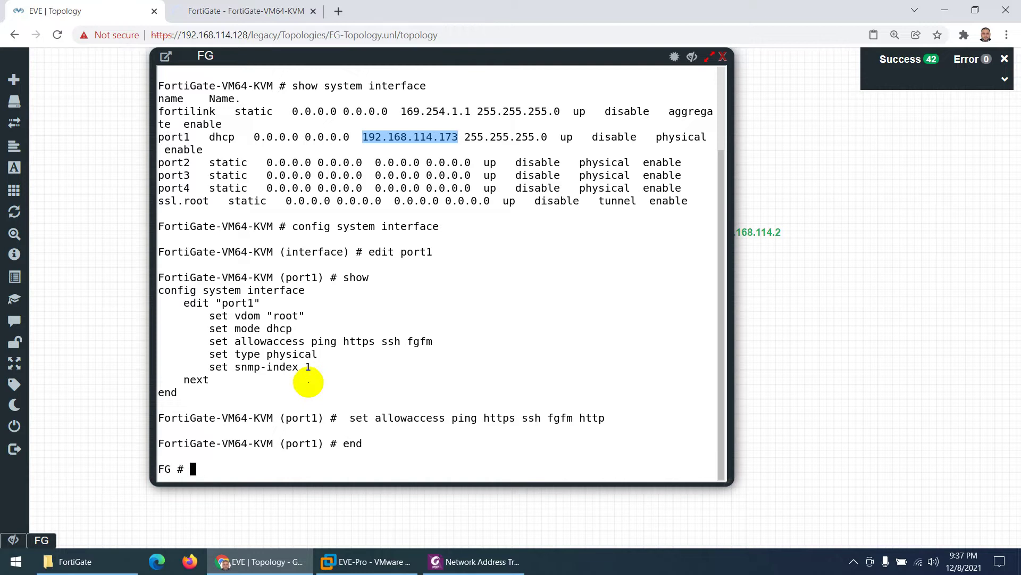
key("Return")
key("Up")
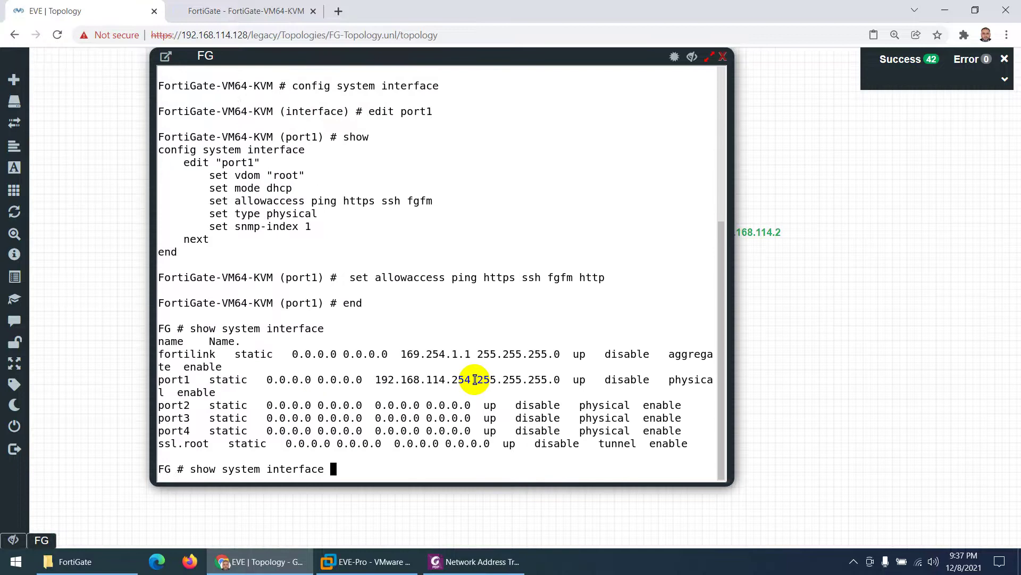
left_click_drag(477, 380, 375, 379)
left_click(223, 11)
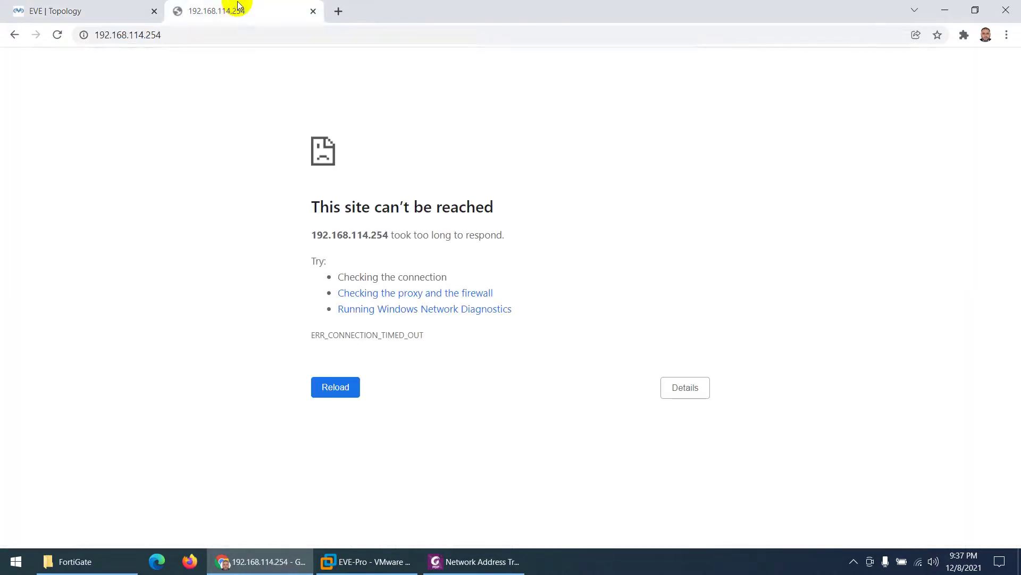
left_click(225, 33)
key("Return")
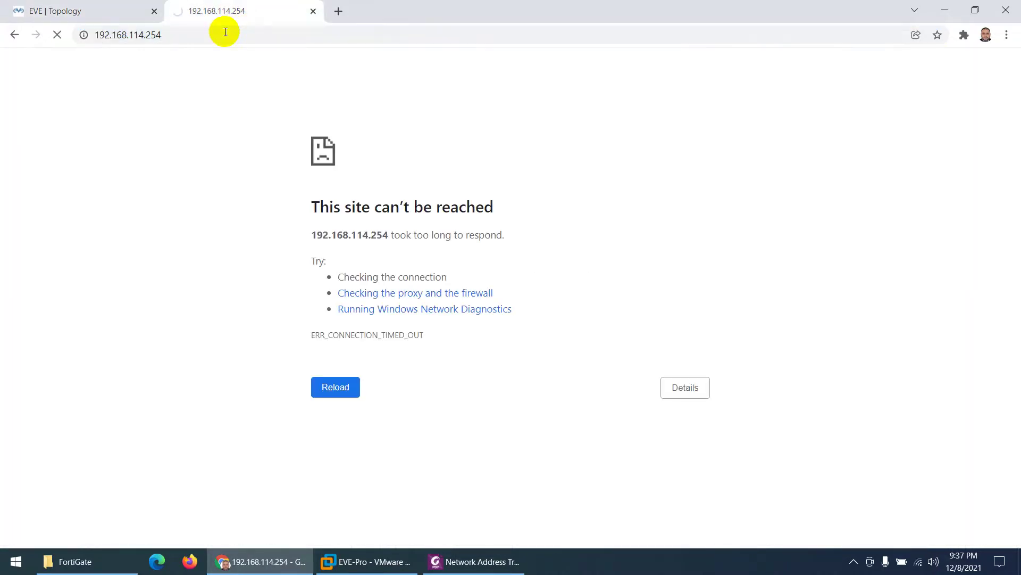
left_click(225, 33)
key("Home")
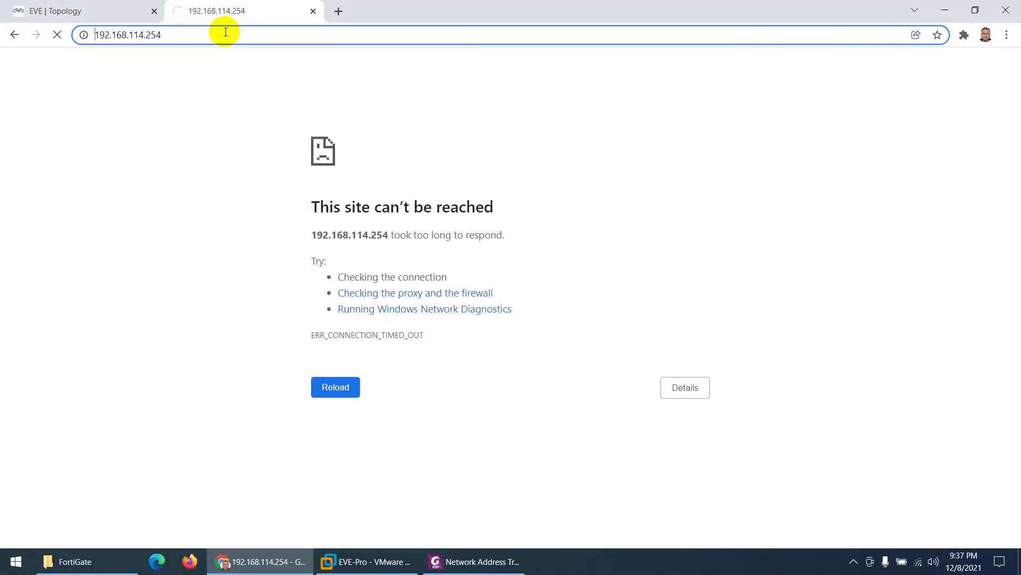
type("http")
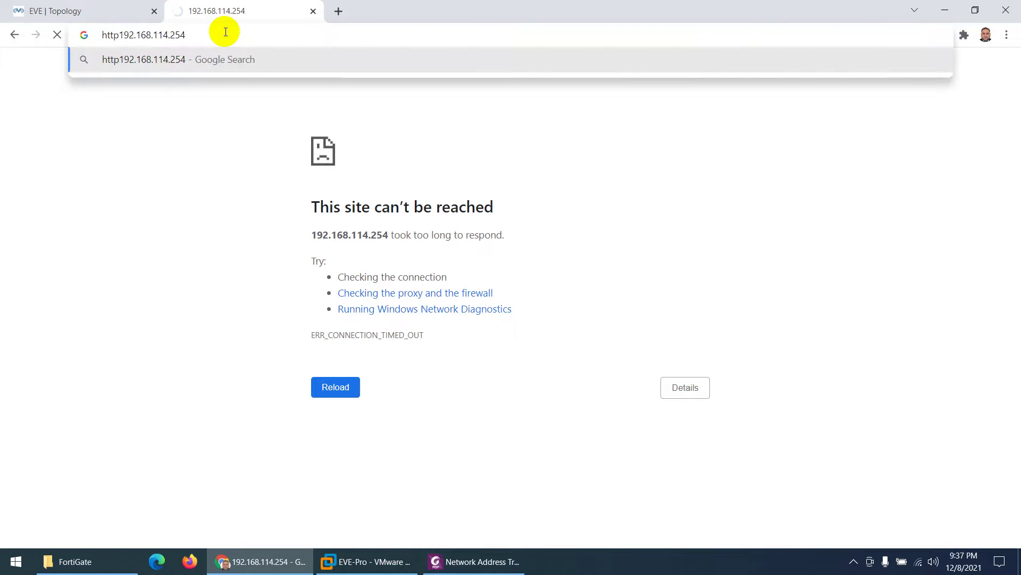
type("://")
key("Return")
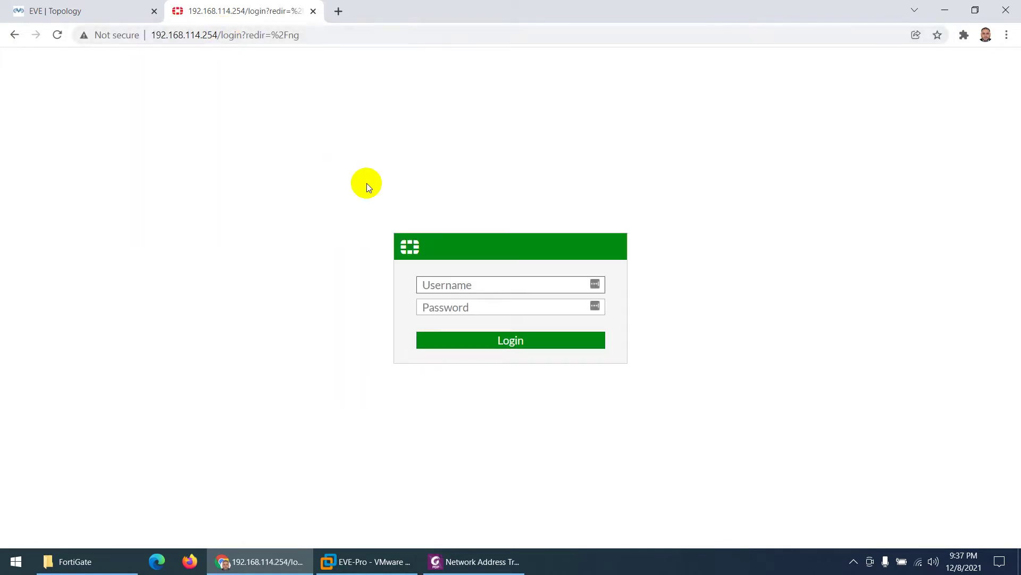
Step: Log in as admin with the account password, declining the browser's password-save prompts
type("admin")
key("Tab")
type("ad")
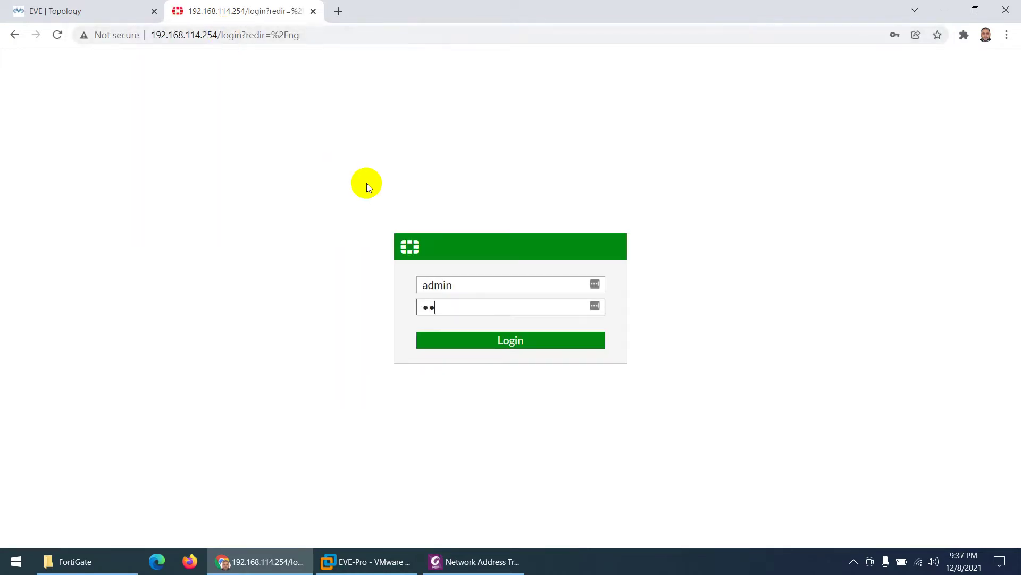
type("m")
key("Return")
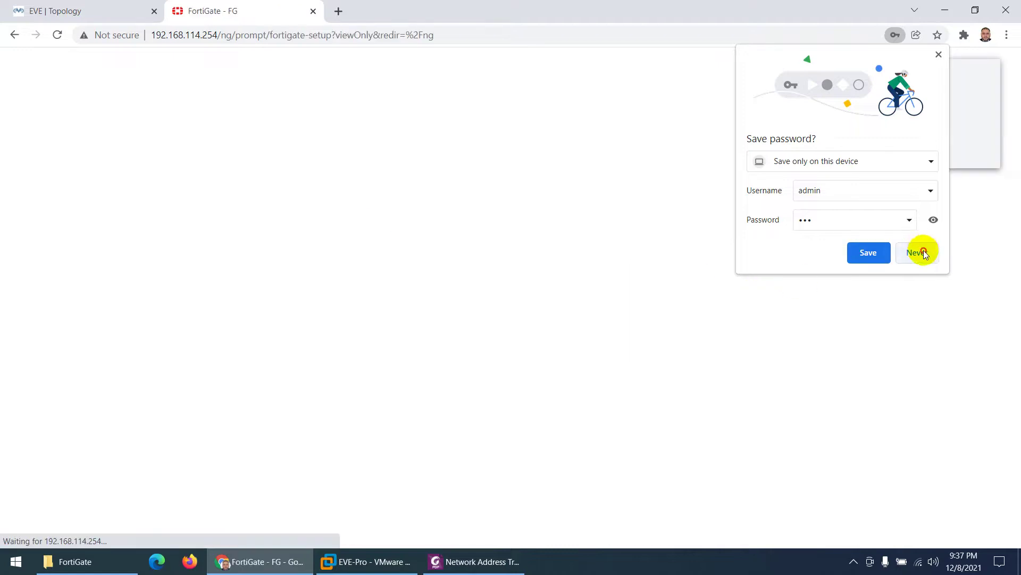
left_click(924, 253)
left_click(908, 151)
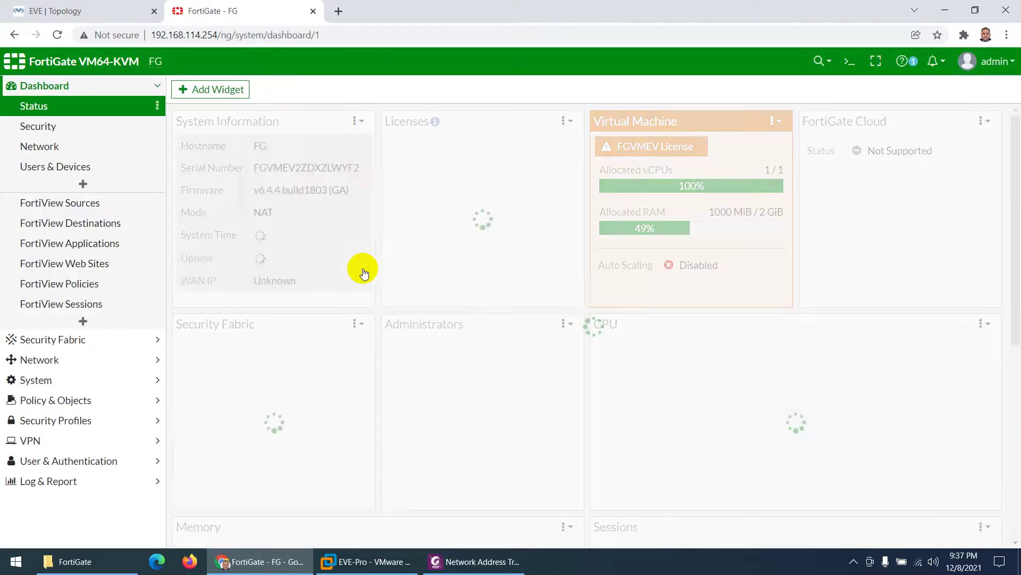
Step: Check the 192.168.1.0/24 LAN subnet label in the lab diagram, then return to the FortiGate dashboard
left_click(77, 10)
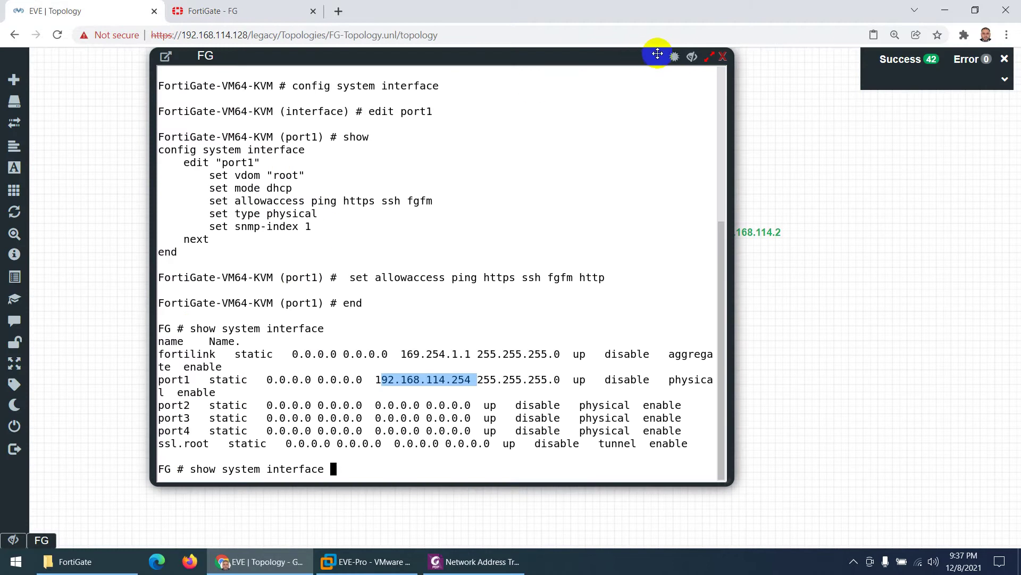
left_click(691, 51)
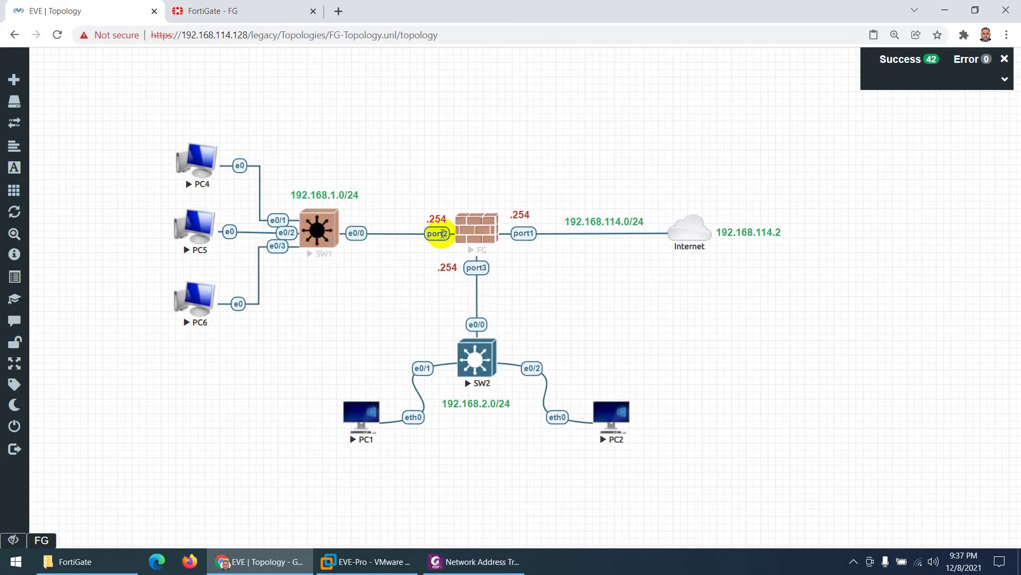
double_click(330, 194)
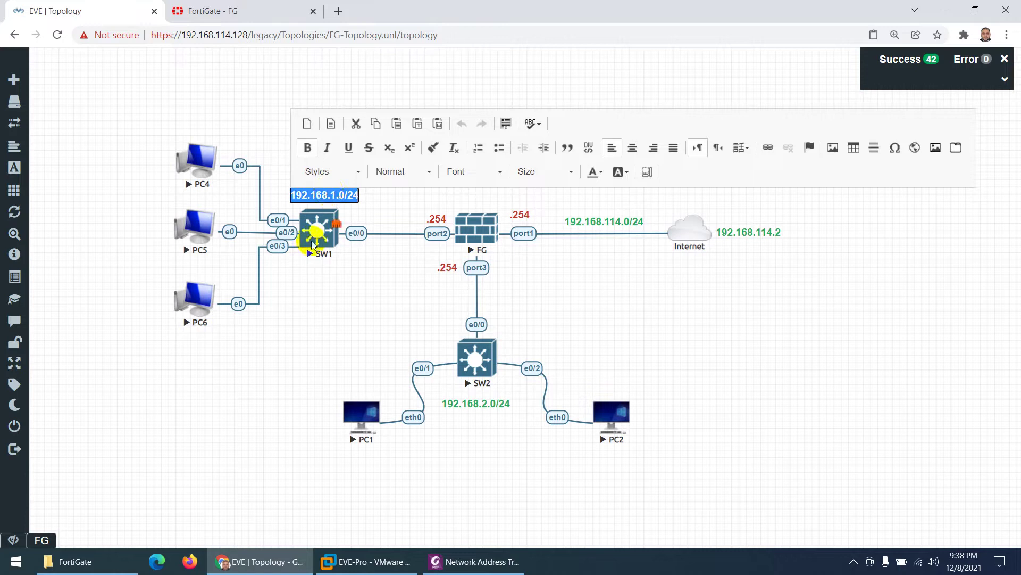
left_click(305, 308)
left_click(250, 12)
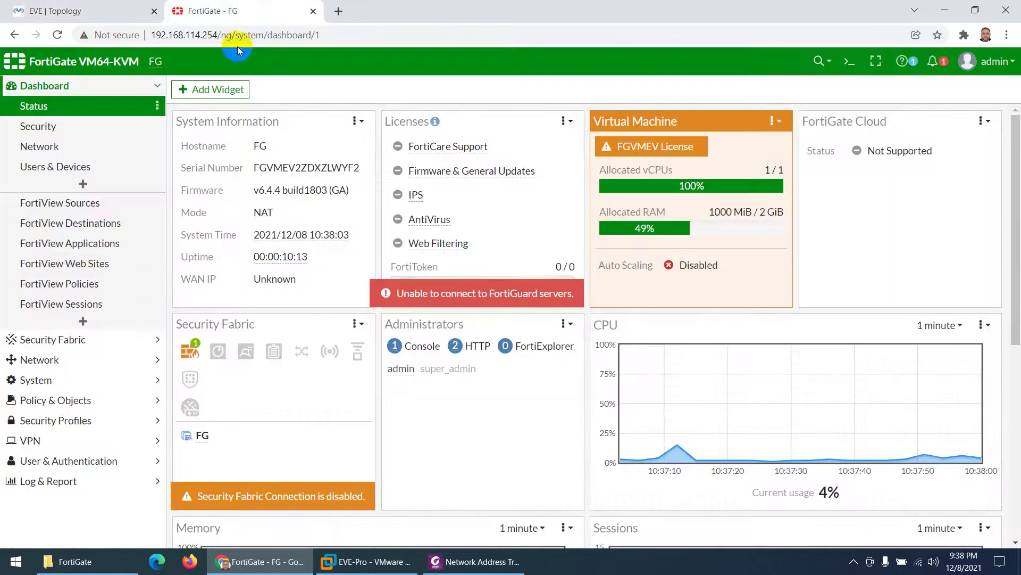
Step: Configure port2 as LAN with 192.168.1.254/24 and PING access, and save it
left_click(45, 360)
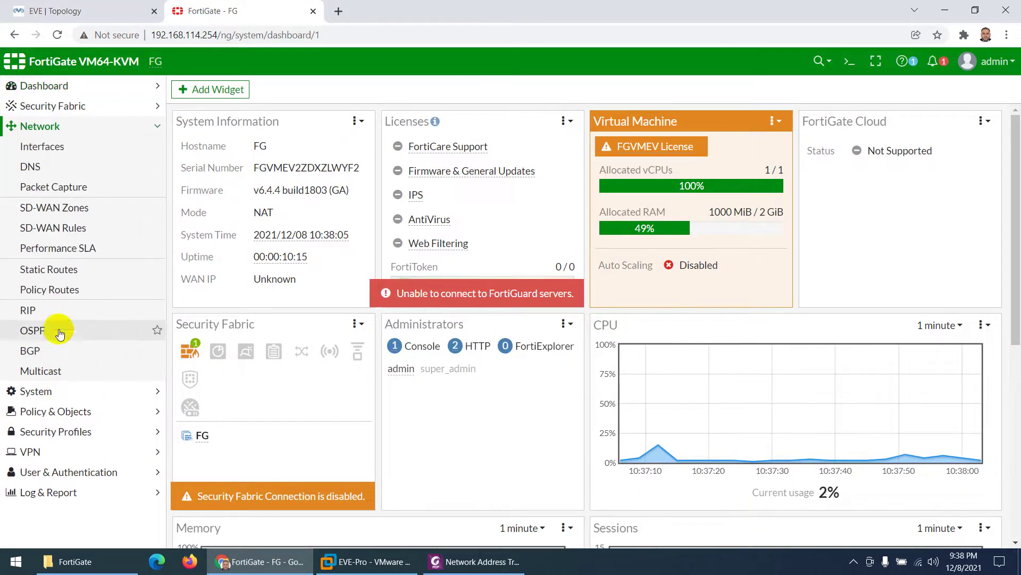
left_click(49, 151)
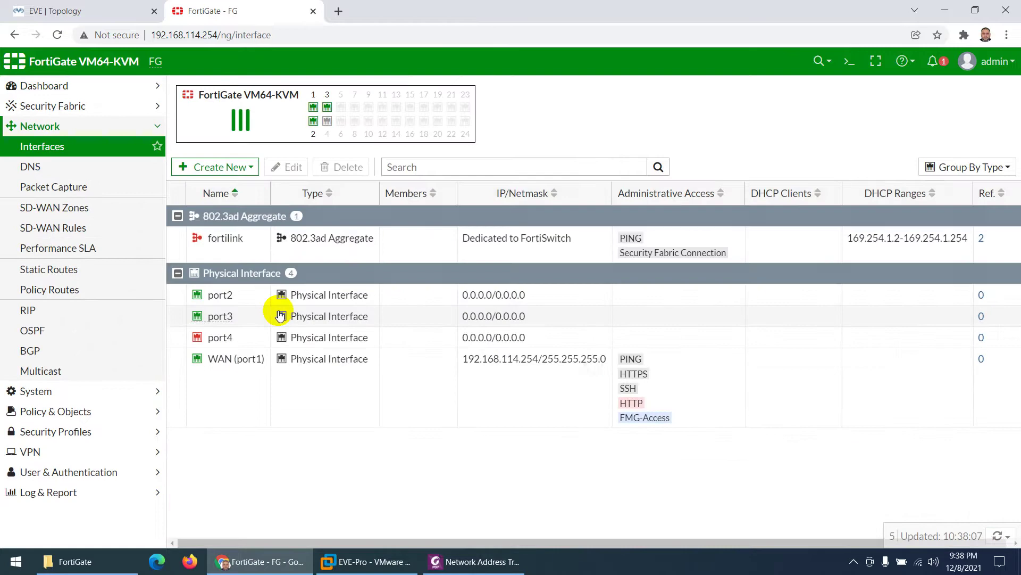
double_click(220, 296)
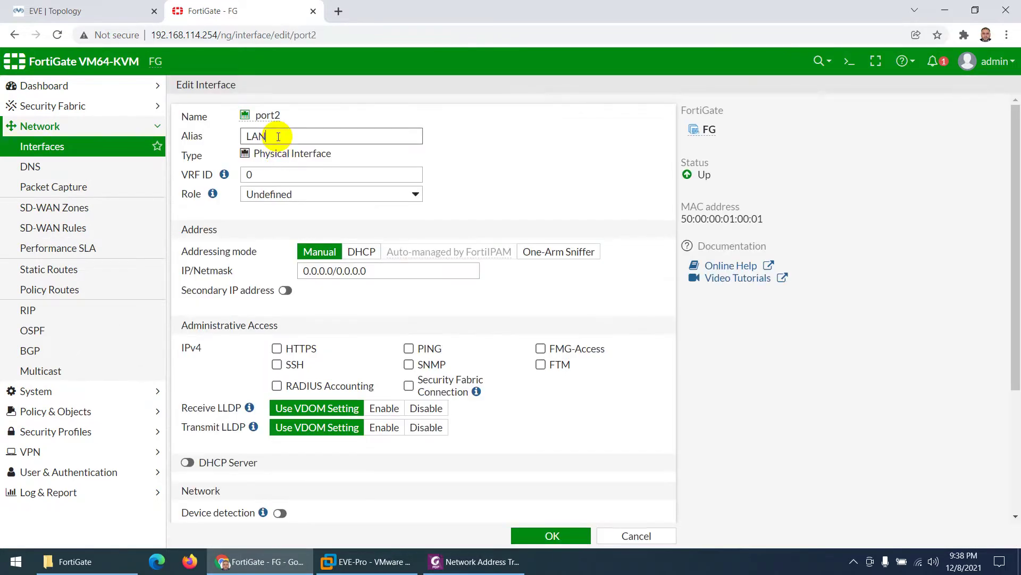
left_click_drag(372, 271, 262, 266)
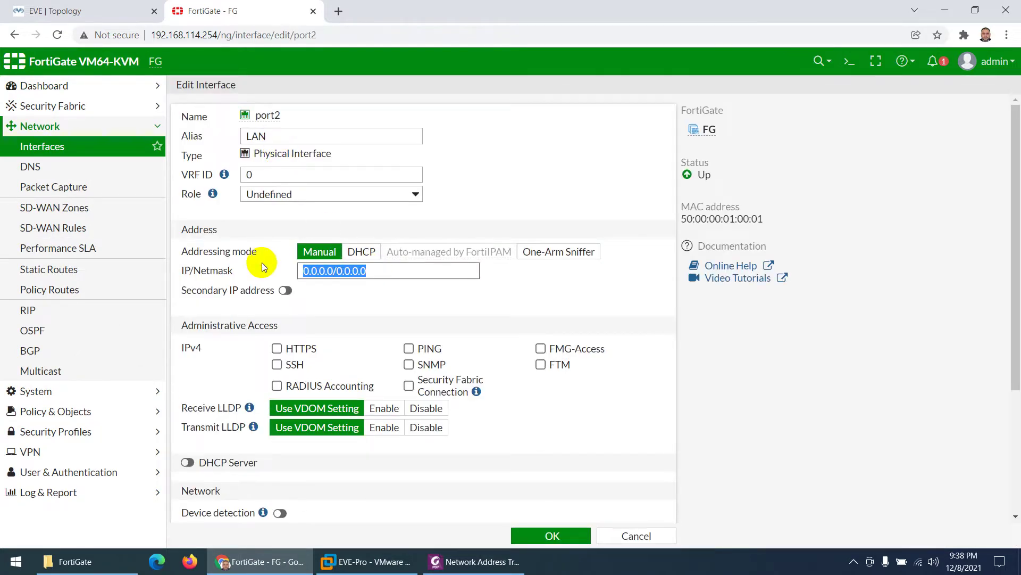
type("192.168.1.0/24")
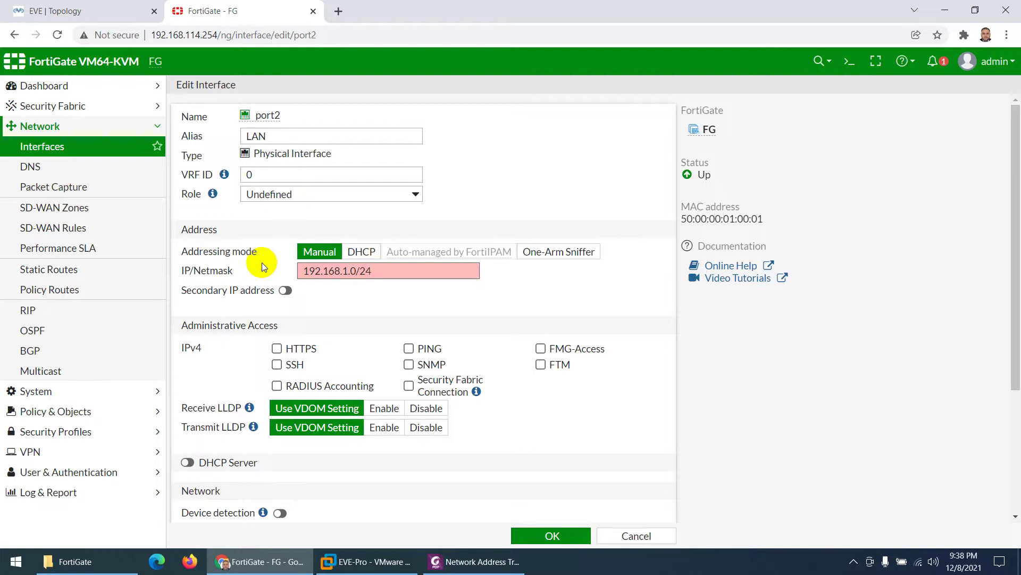
type("254")
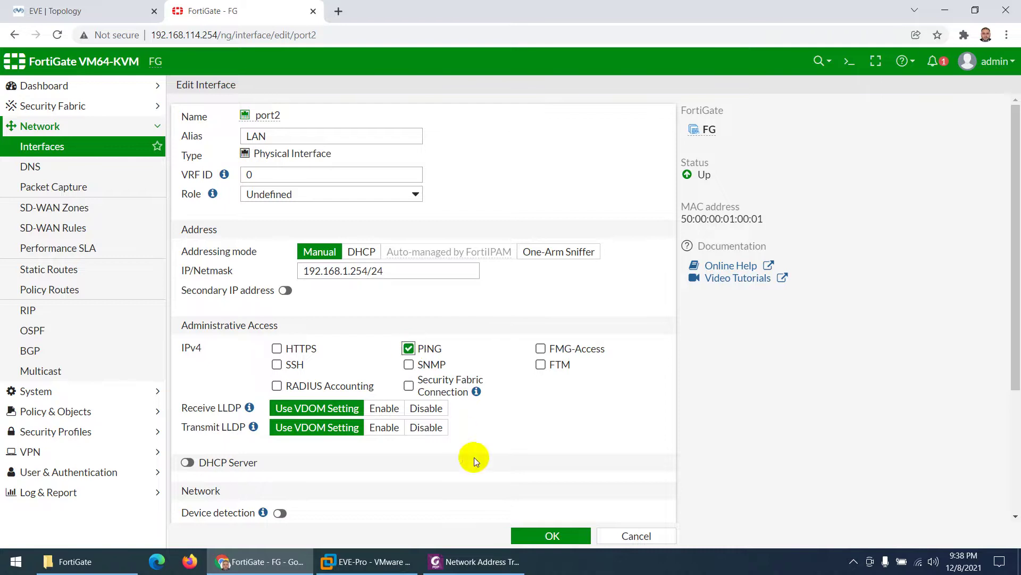
left_click(532, 537)
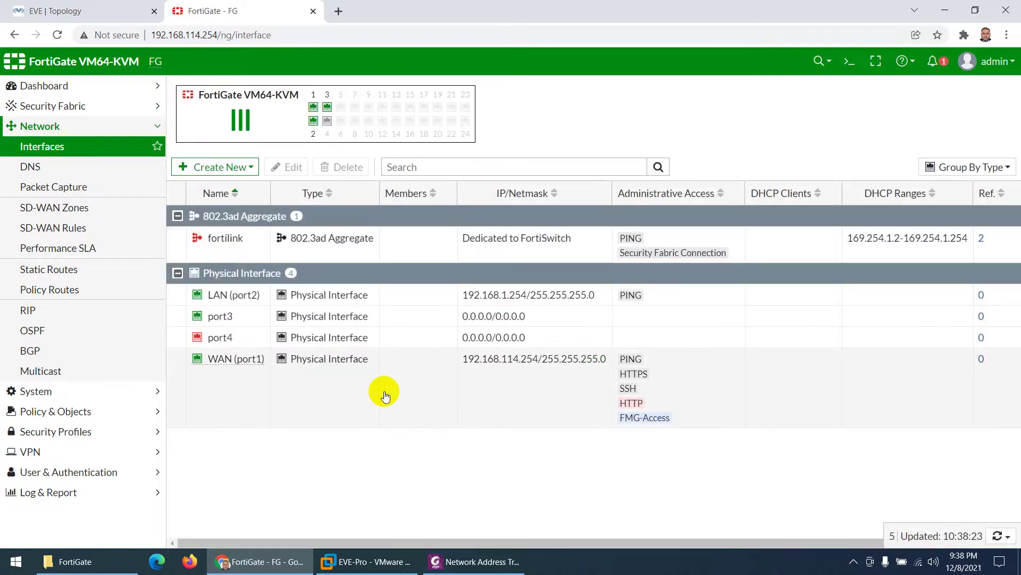
Step: Configure port3 as DMZ with 192.168.2.254/24 and PING access, and save it
left_click(159, 12)
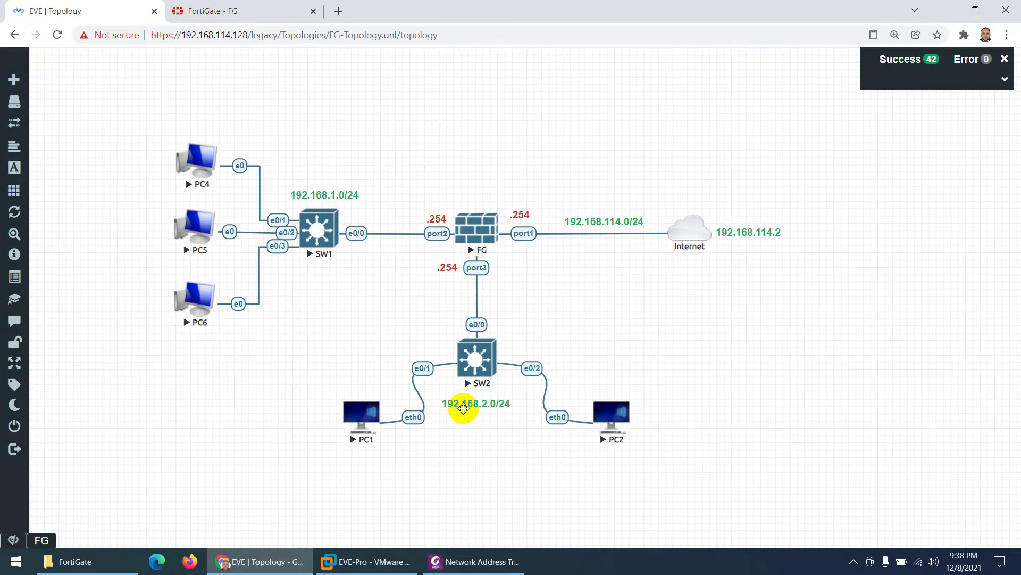
left_click(240, 11)
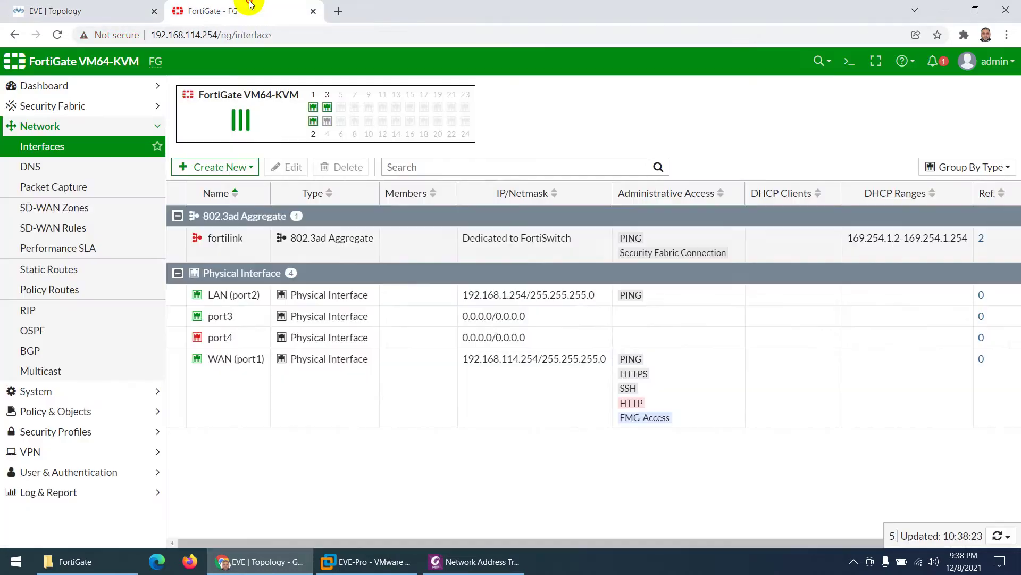
double_click(219, 316)
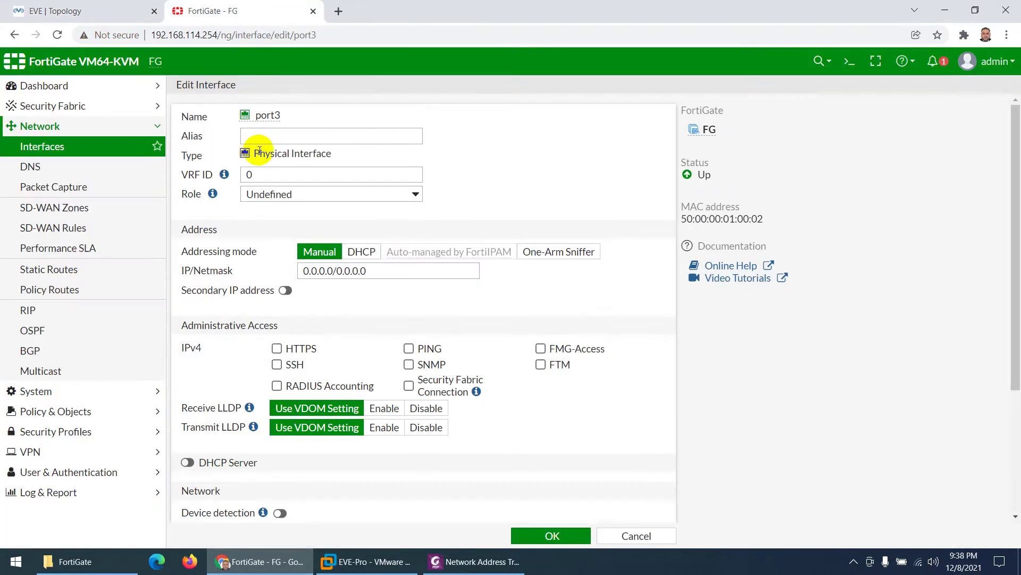
left_click(266, 139)
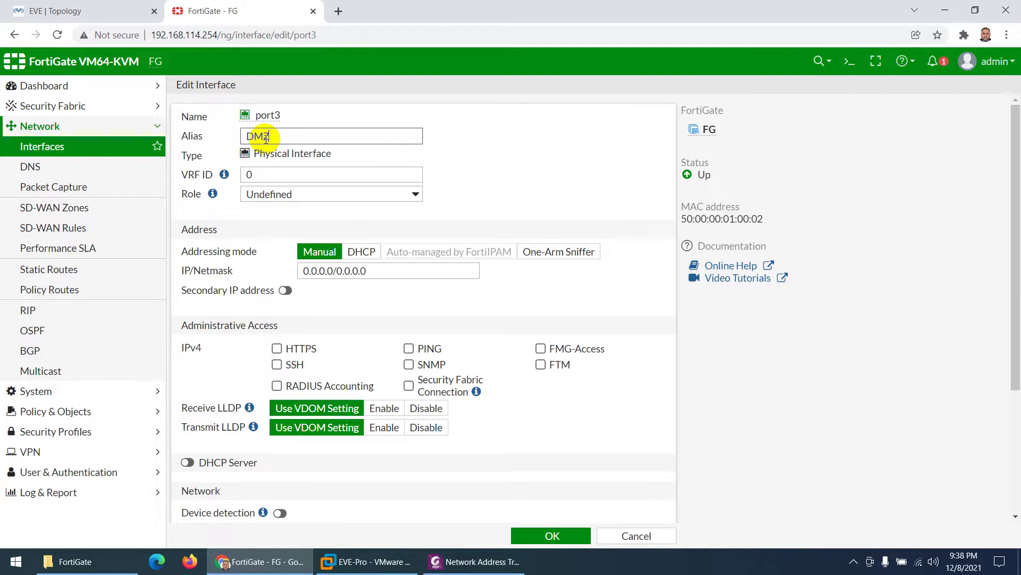
left_click_drag(375, 270, 275, 270)
type("192.168.1.0/24")
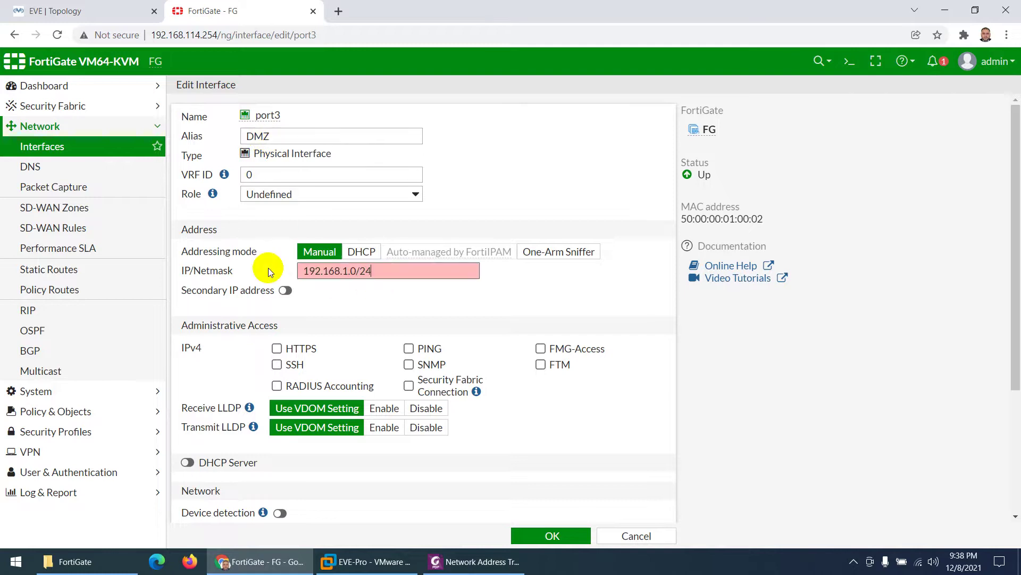
key("BackSpace")
type("254")
key("BackSpace")
type("2")
left_click(411, 350)
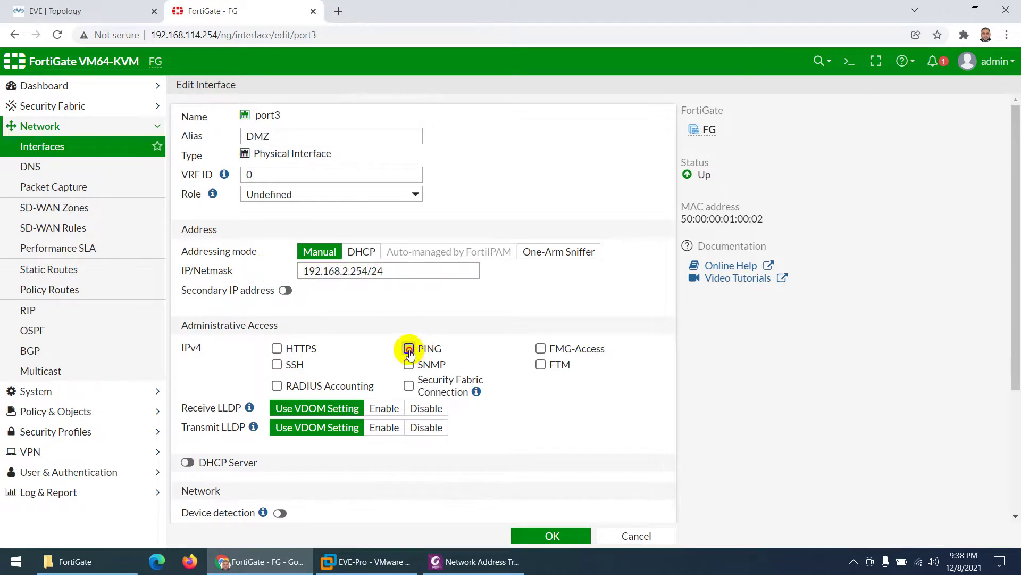
left_click(540, 538)
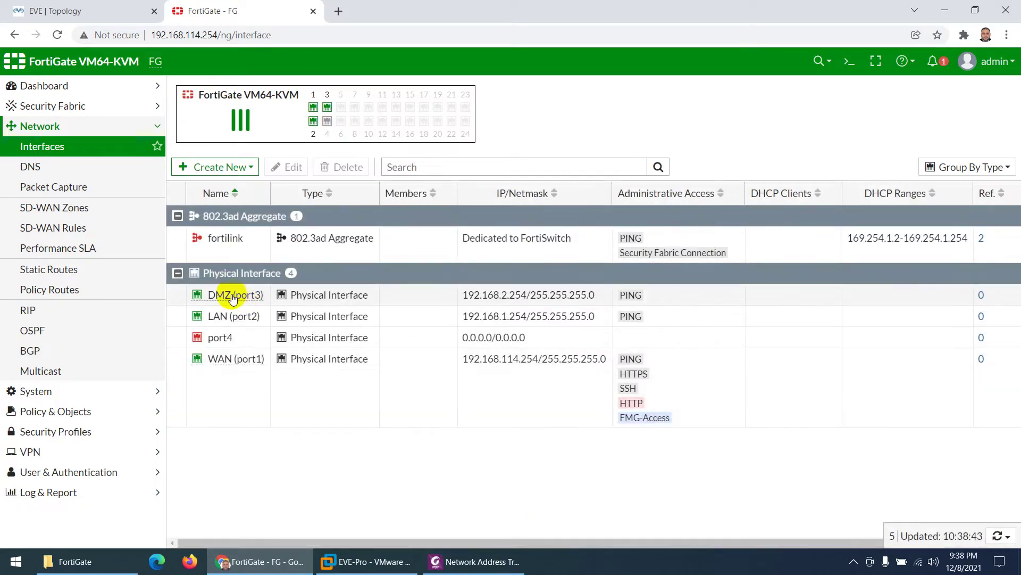
mouse_move(226, 362)
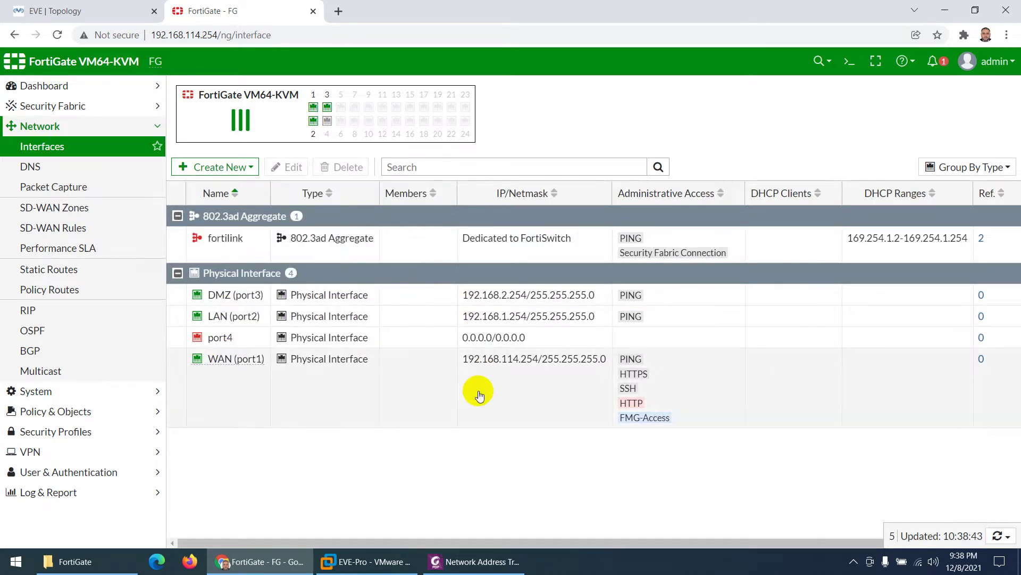
Step: Specify custom DNS with 8.8.8.8 as the primary server and apply it
left_click(109, 9)
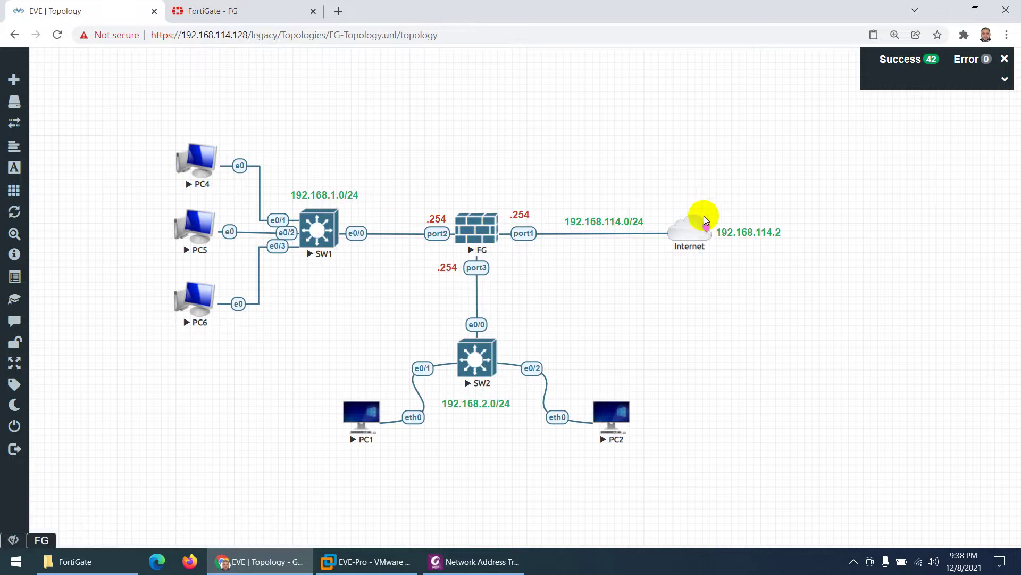
left_click(256, 11)
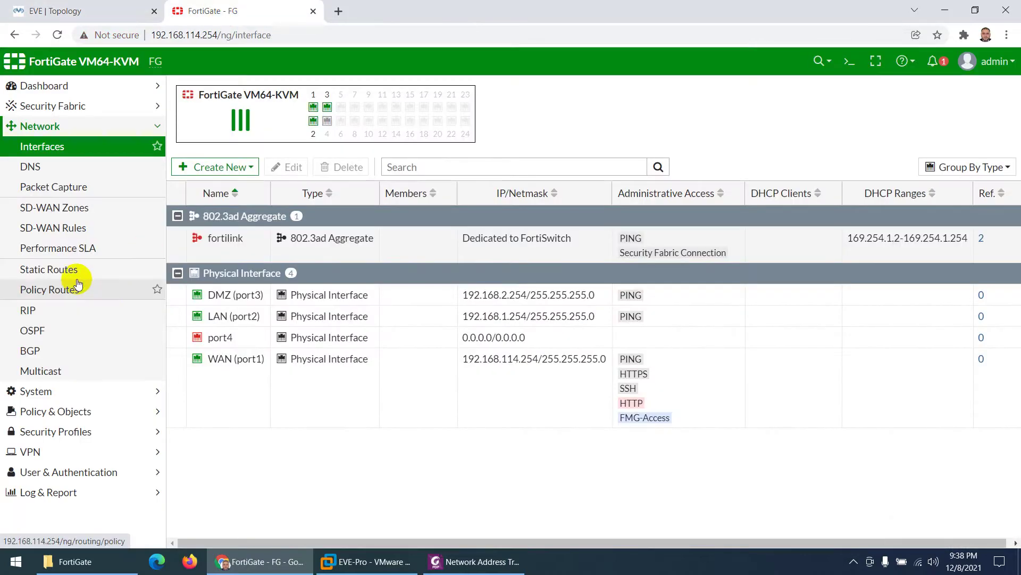
left_click(31, 166)
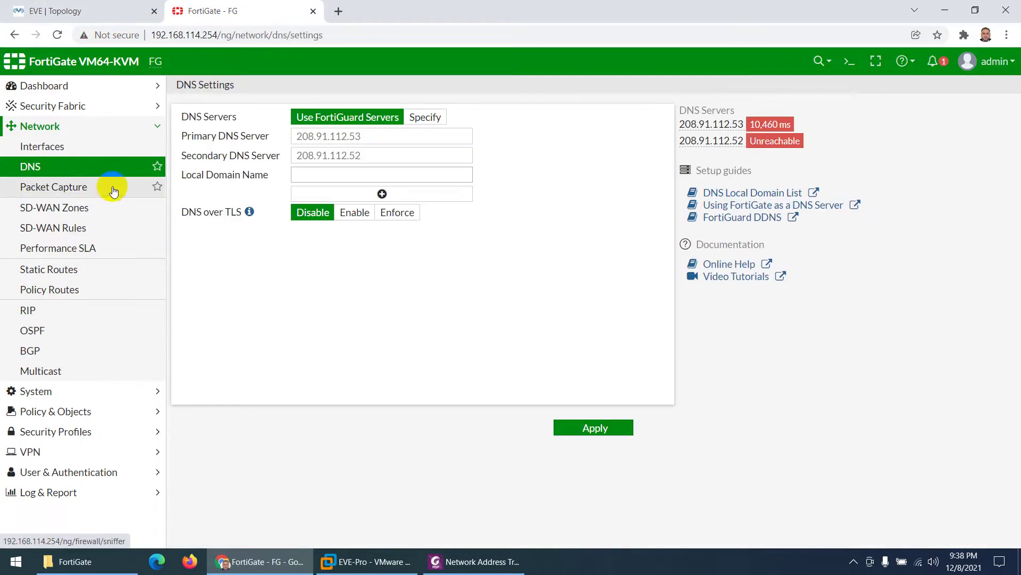
left_click(430, 117)
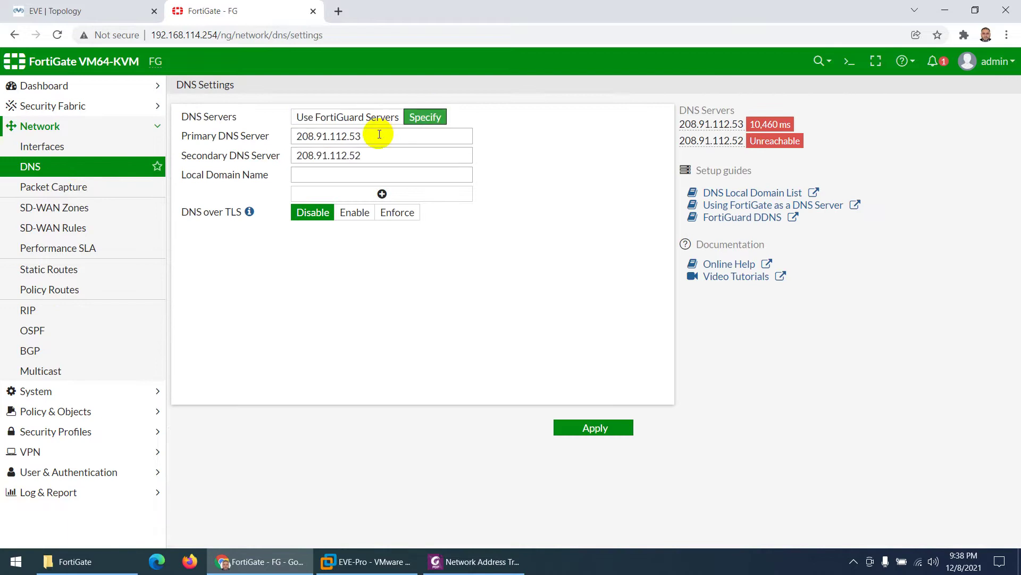
double_click(380, 136)
type("8.8.8.8")
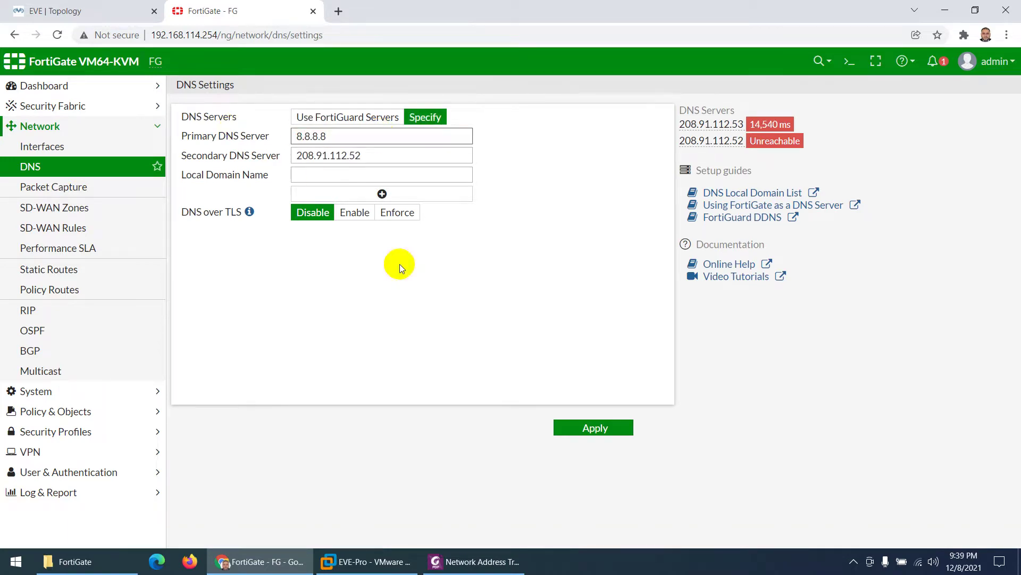
left_click(602, 426)
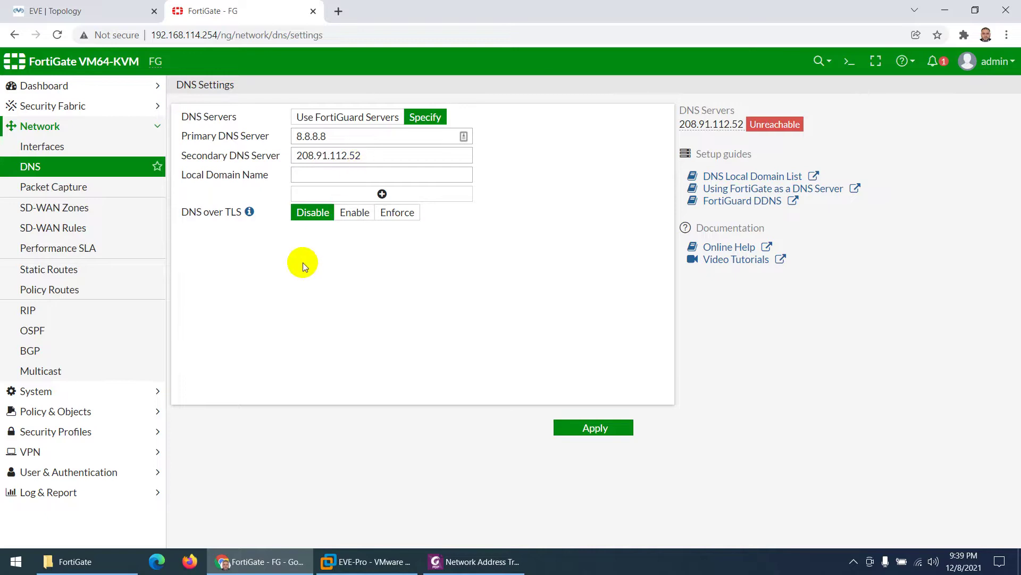
Step: Start a new static route and copy the gateway address 192.168.114.2 from the lab diagram
left_click(63, 273)
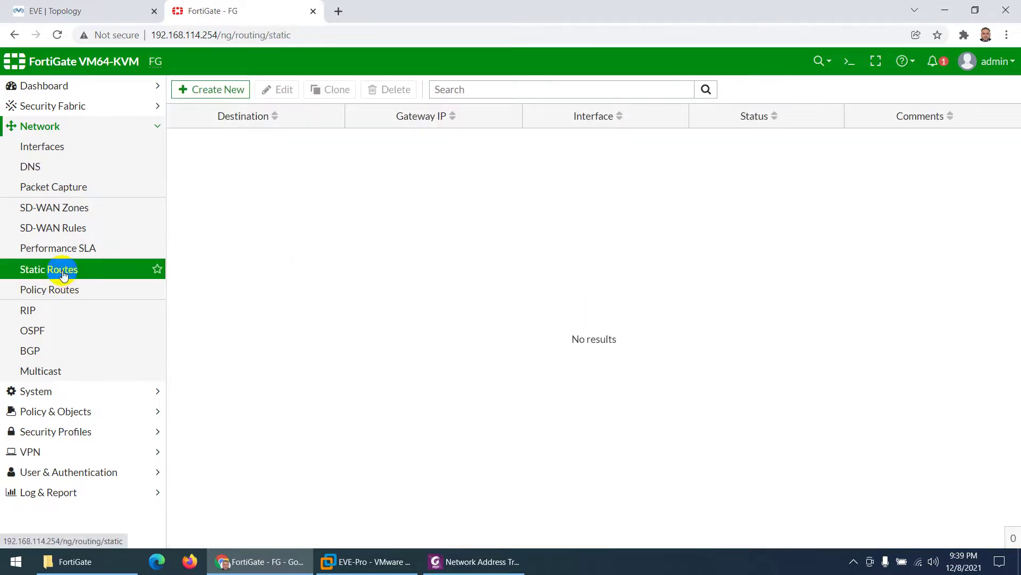
left_click(217, 90)
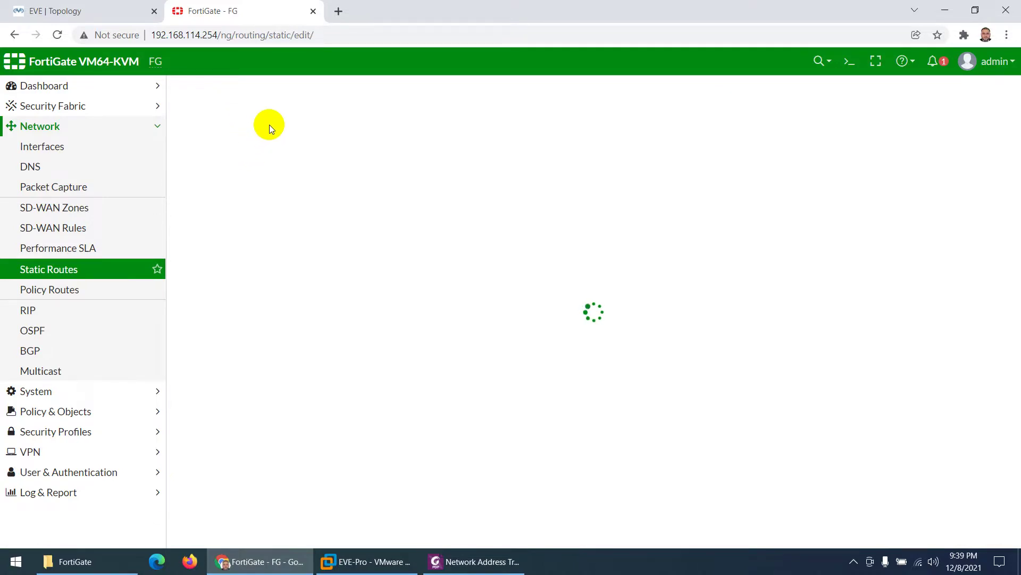
left_click(113, 9)
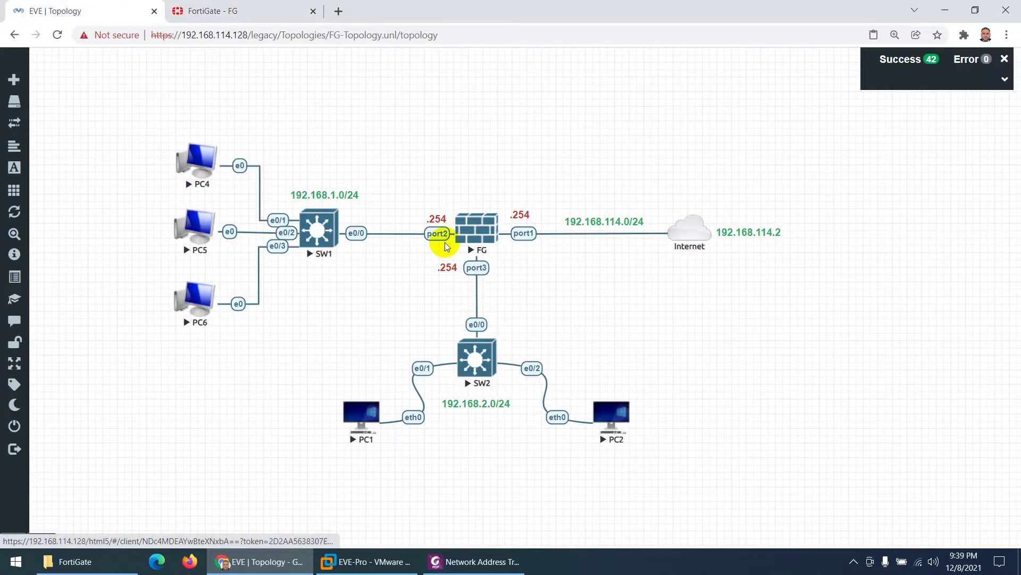
double_click(755, 232)
key("ctrl+a")
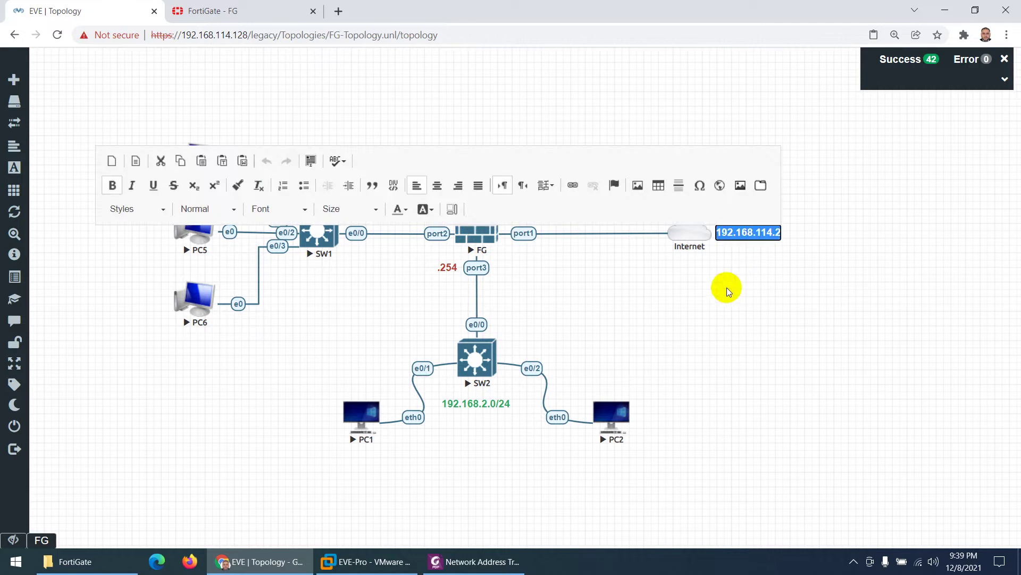
left_click(728, 291)
left_click(239, 9)
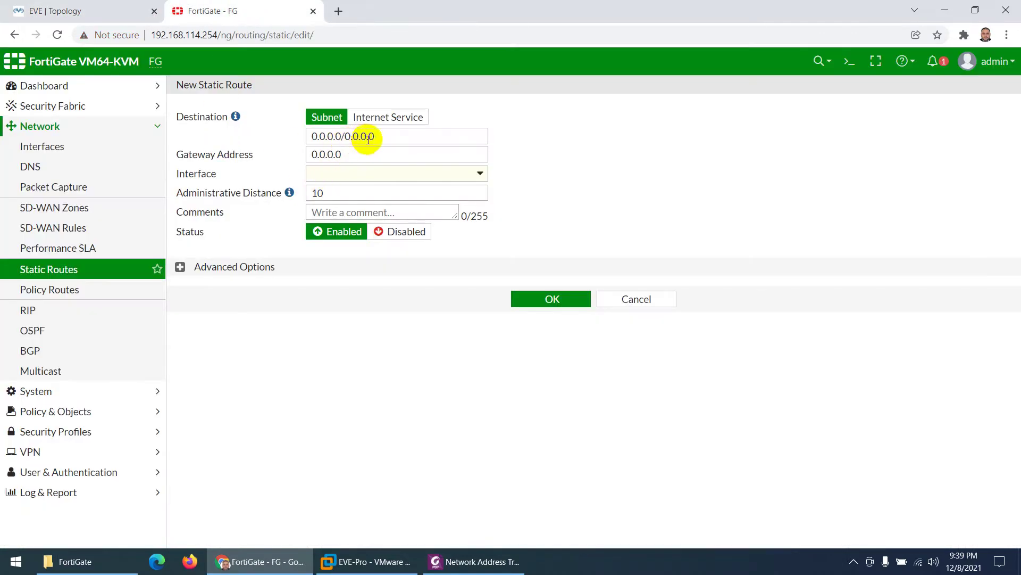
Step: Set the route 0.0.0.0/0 via gateway 192.168.114.2 on WAN (port1) and save
double_click(330, 154)
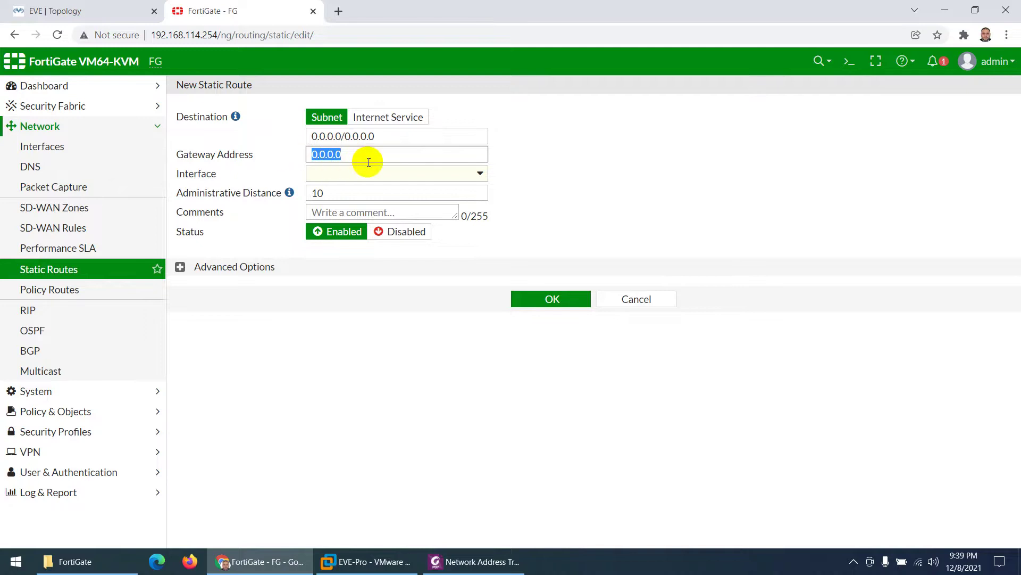
left_click(355, 176)
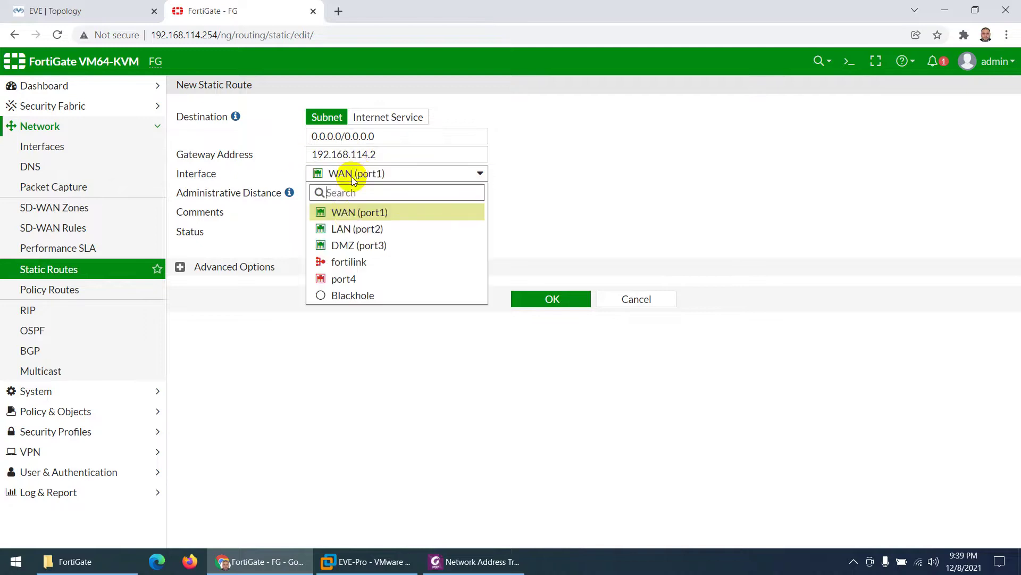
left_click(343, 210)
left_click(109, 5)
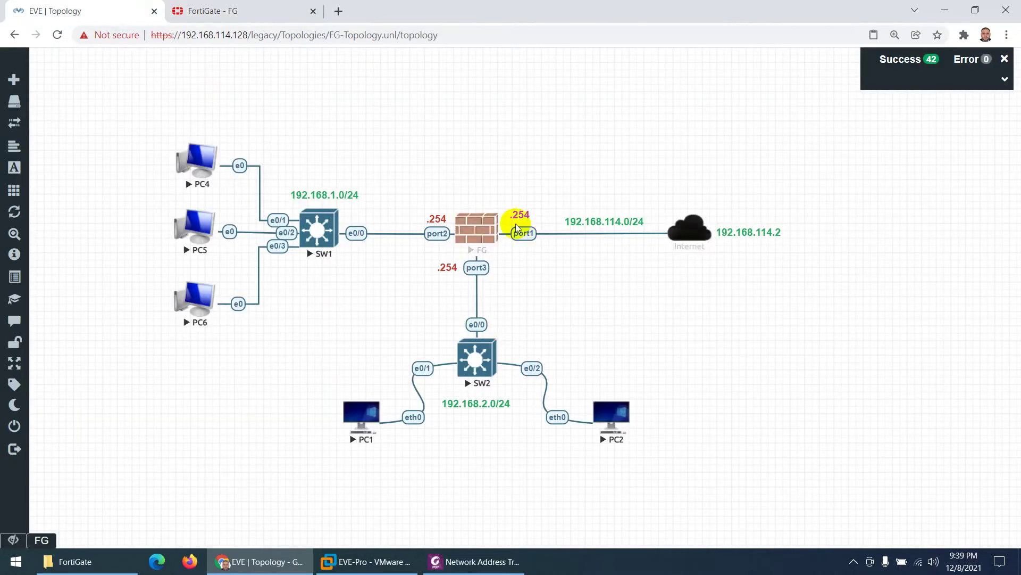
left_click(233, 8)
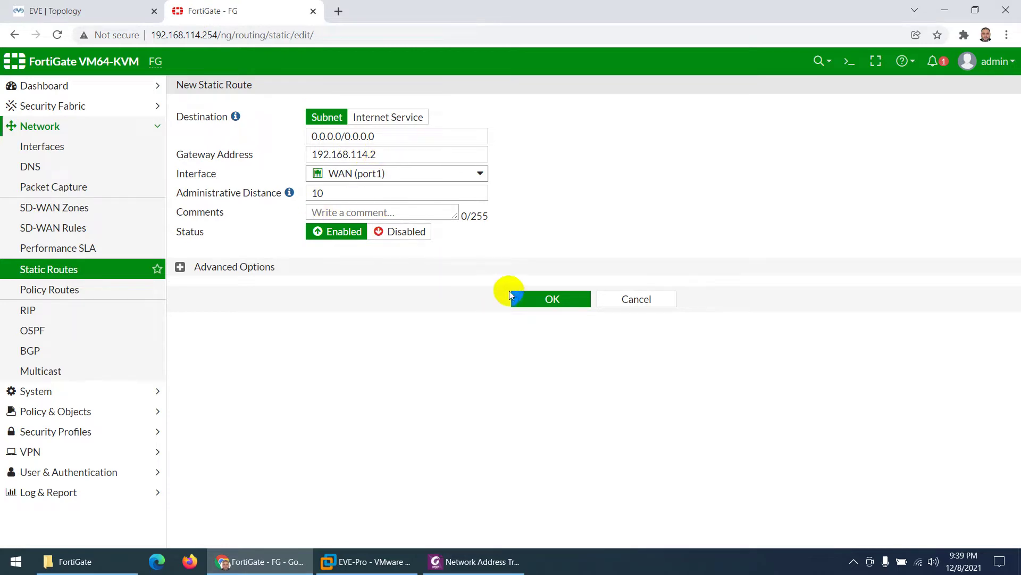
left_click(534, 301)
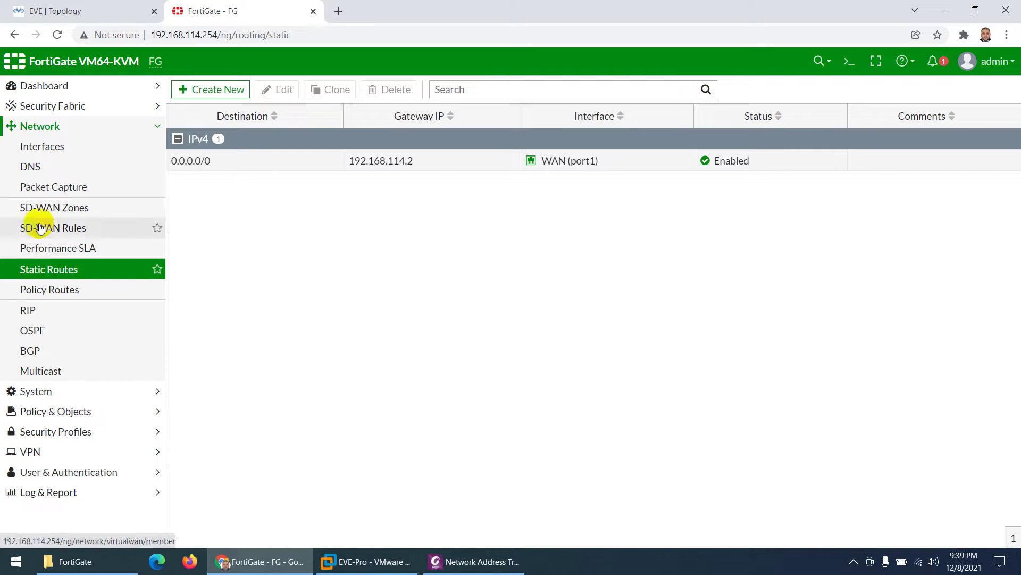
Step: Start a new firewall policy named Allow-All with incoming interface LAN (port2)
left_click(57, 290)
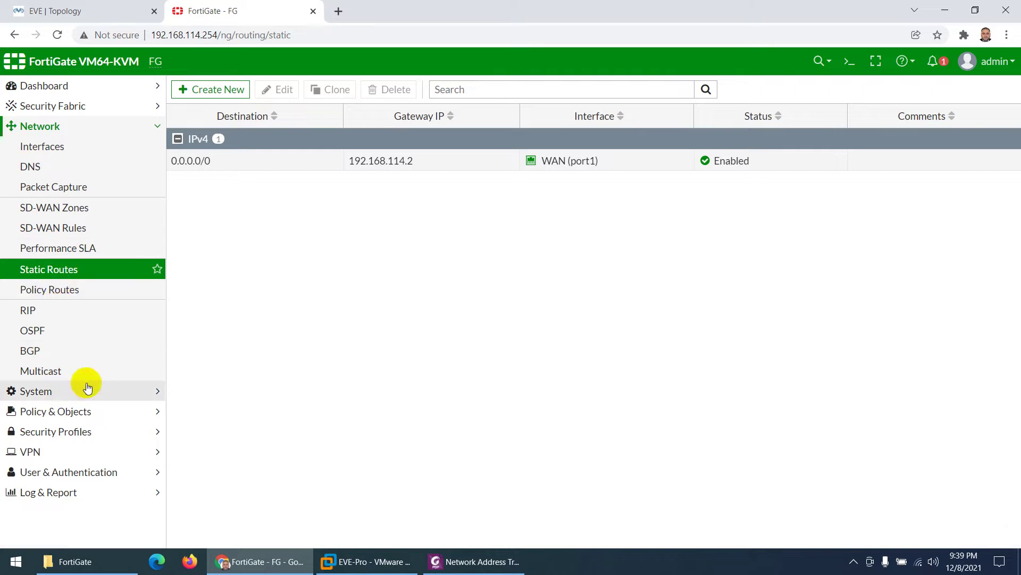
left_click(58, 415)
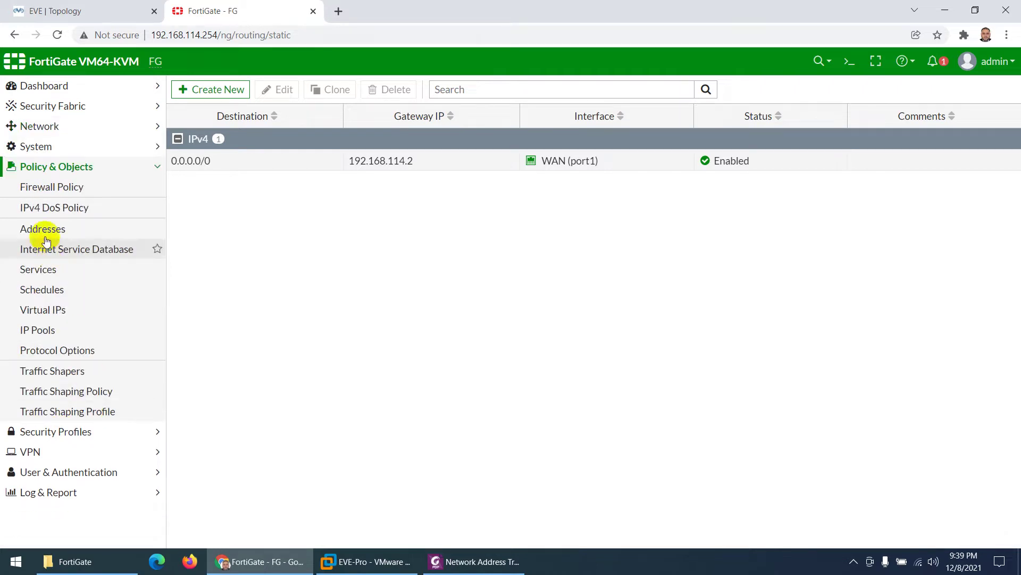
left_click(56, 191)
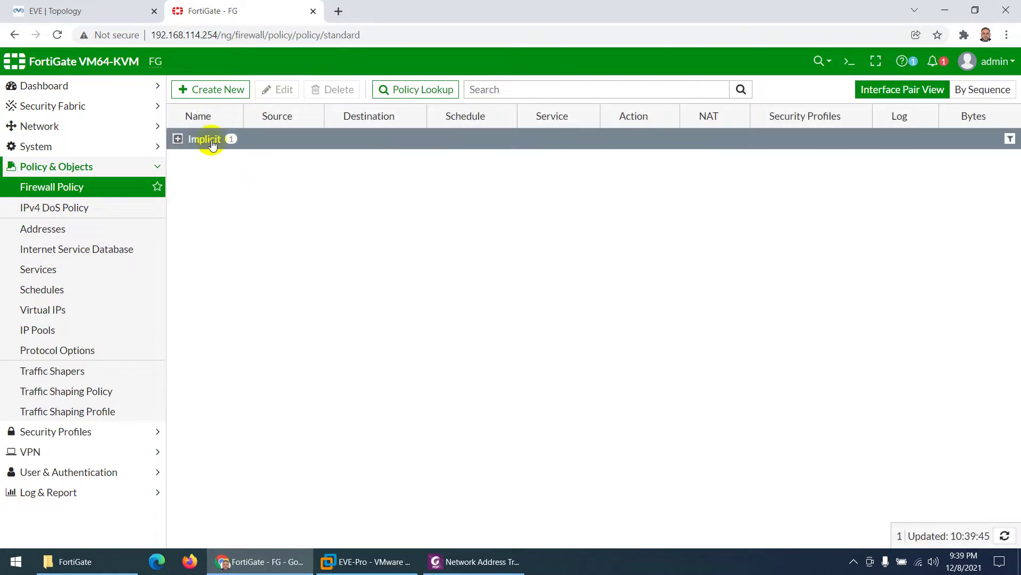
left_click(178, 138)
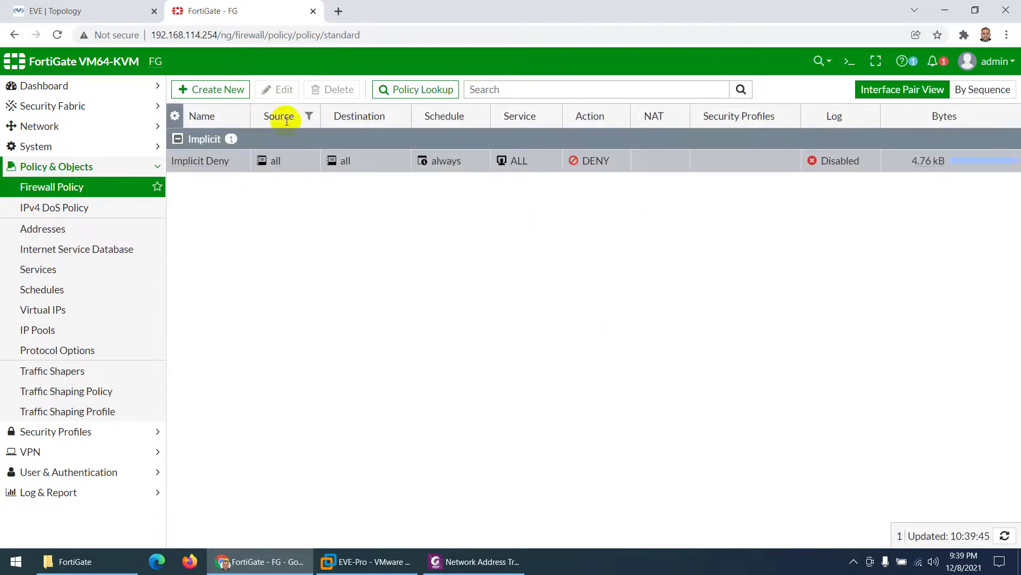
left_click(224, 89)
left_click(337, 125)
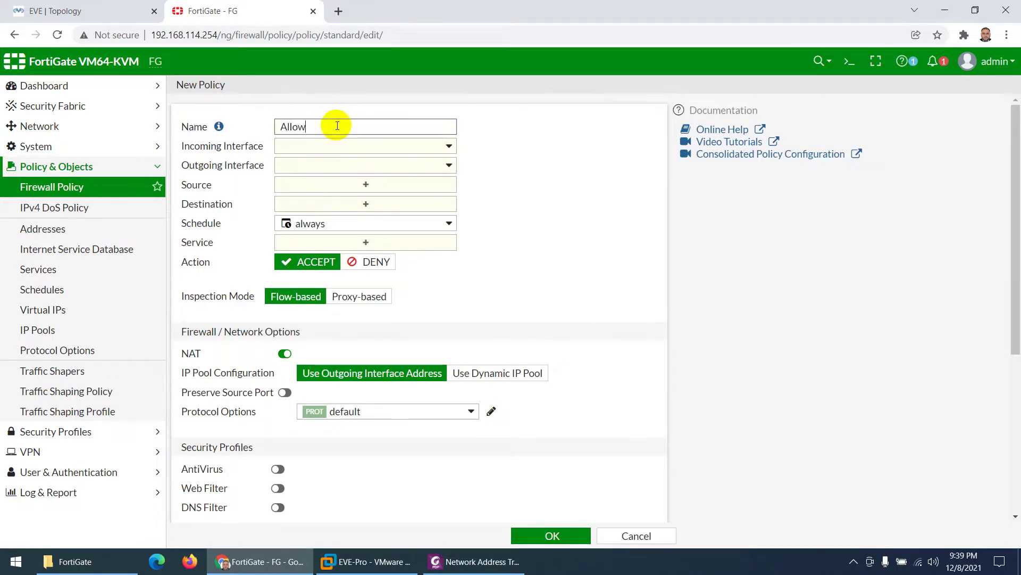
left_click(391, 146)
left_click(336, 205)
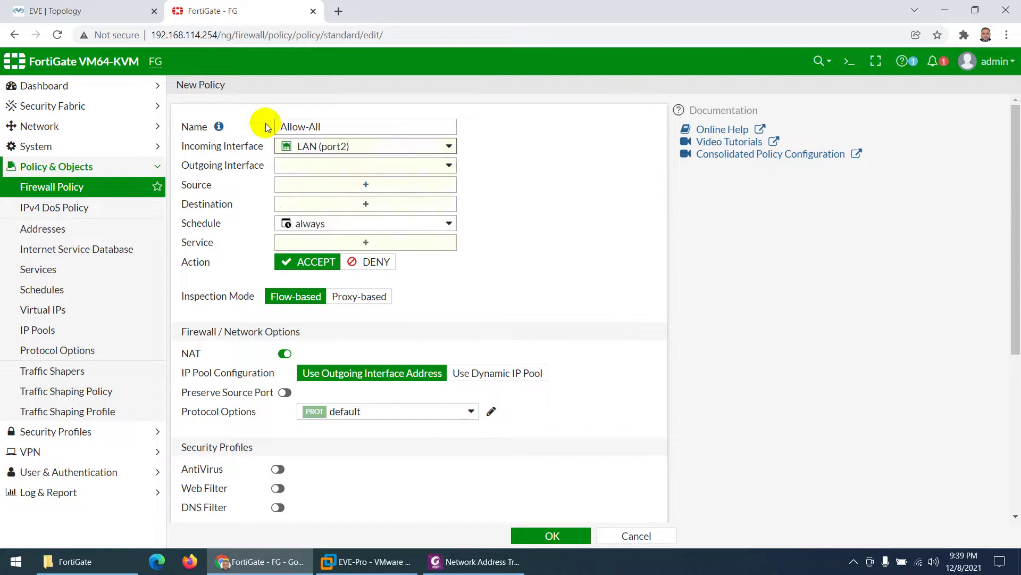
Step: Set outgoing interface WAN (port1), source and destination all, and service ALL
left_click(30, 10)
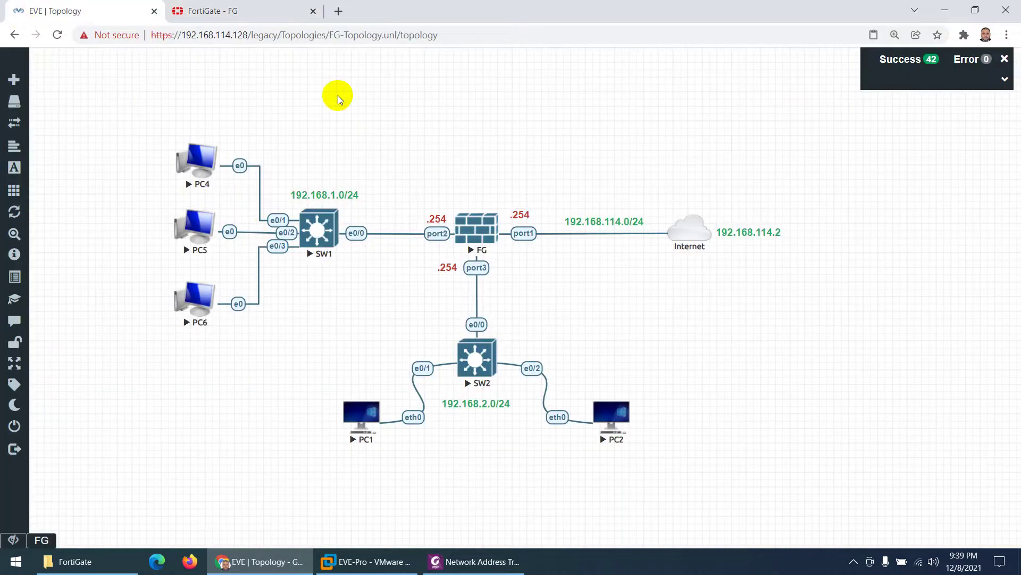
left_click(266, 10)
left_click(319, 170)
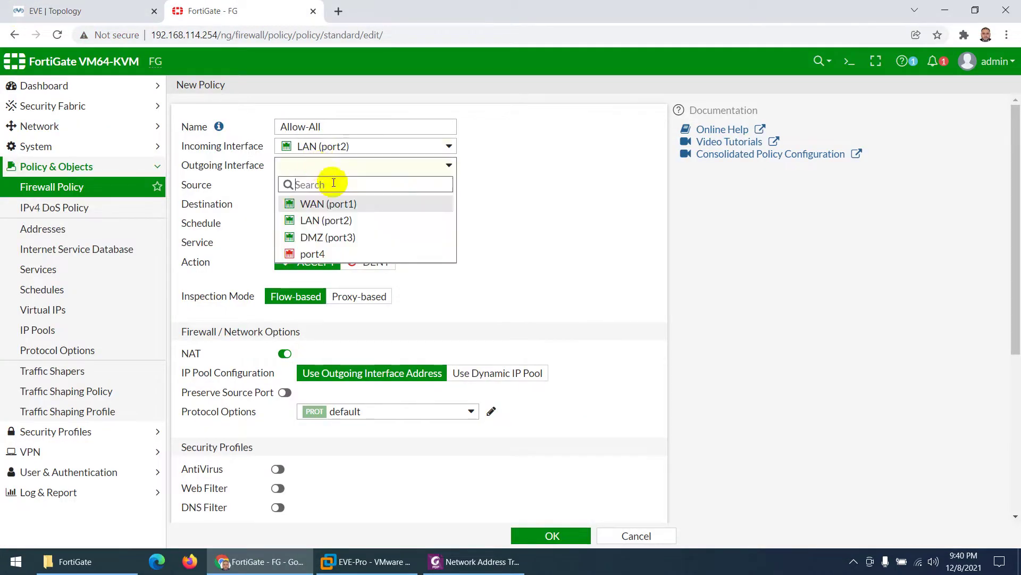
left_click(335, 202)
left_click(329, 189)
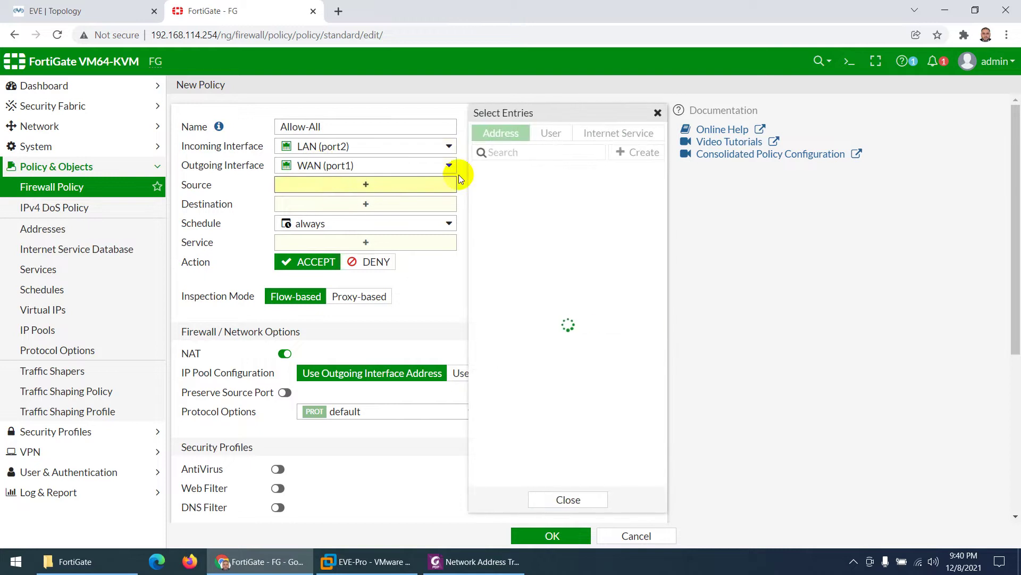
left_click(497, 189)
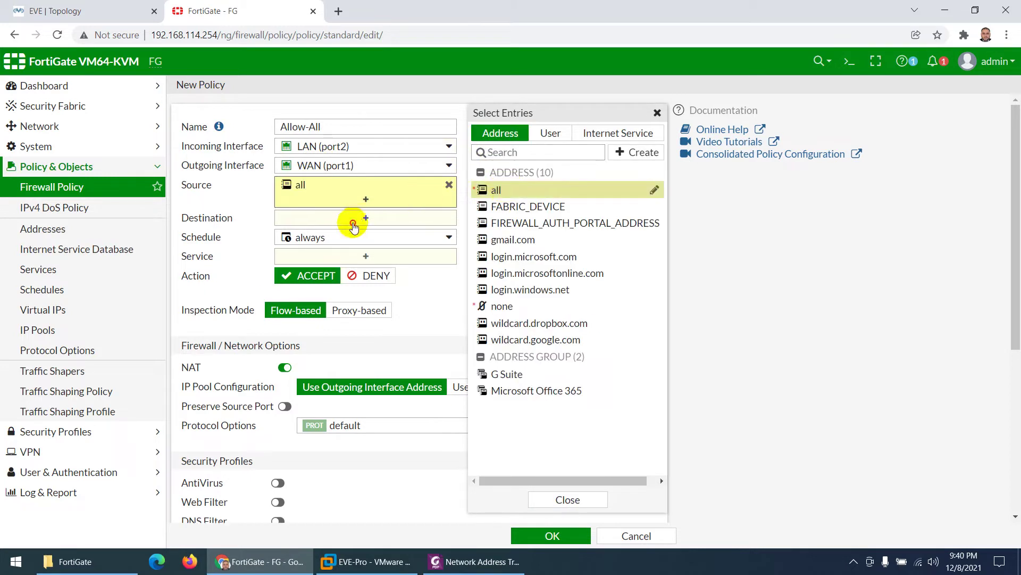
left_click(353, 219)
left_click(508, 192)
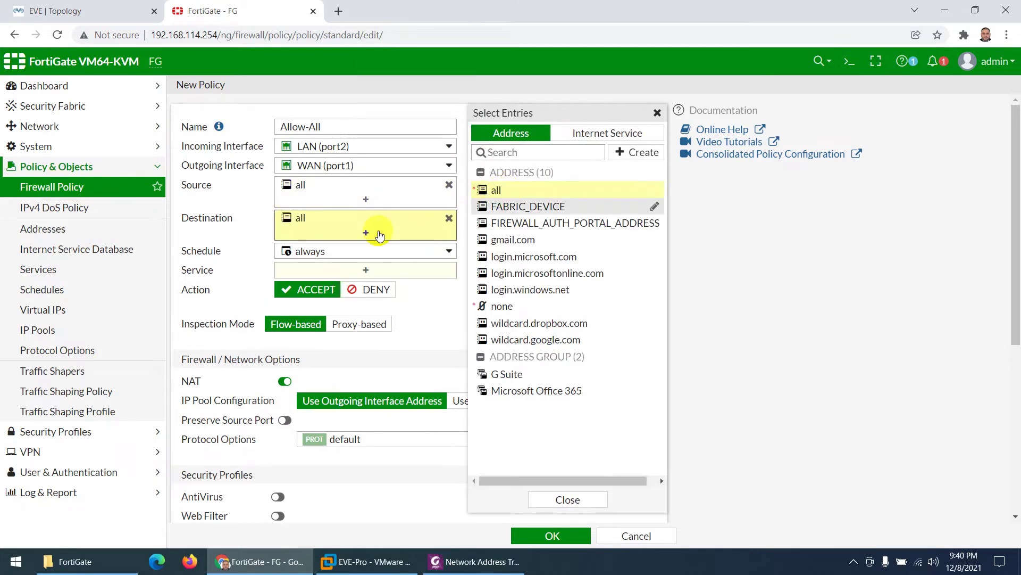
left_click(372, 268)
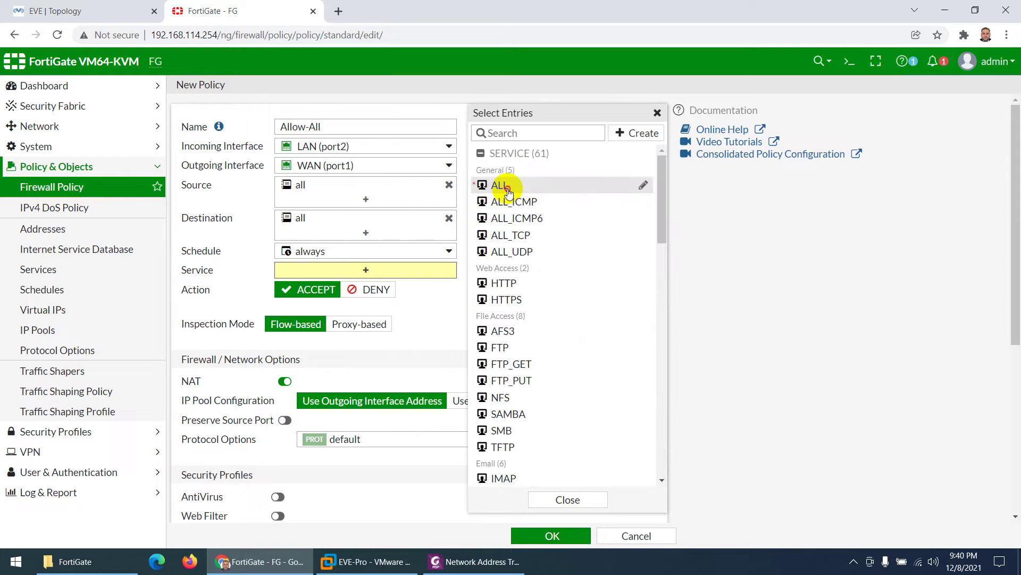
left_click(503, 188)
left_click(255, 260)
Step: Log all sessions and save the Allow-All policy
scroll(245, 302, "down", 2)
scroll(244, 302, "down", 1)
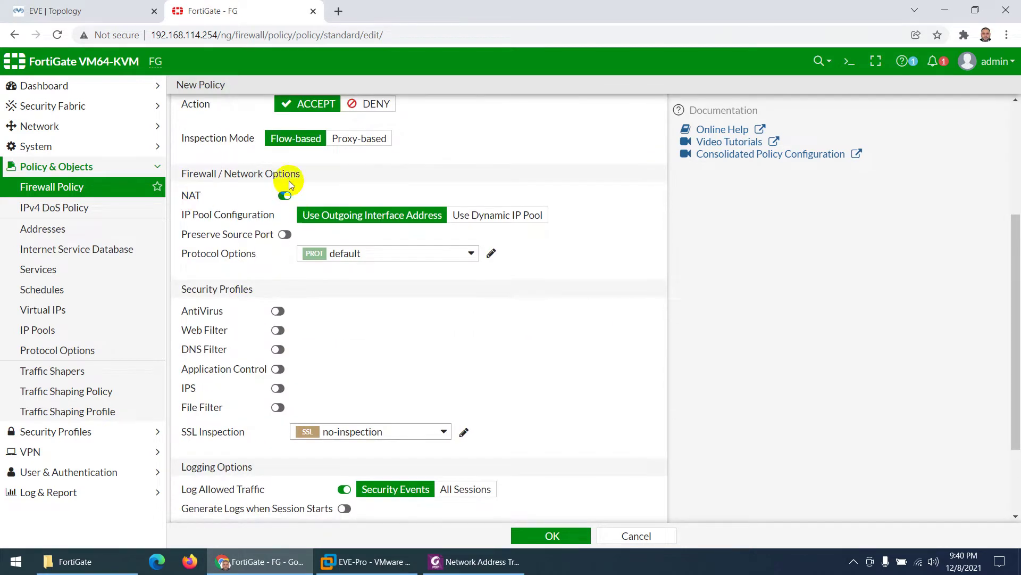
left_click(33, 9)
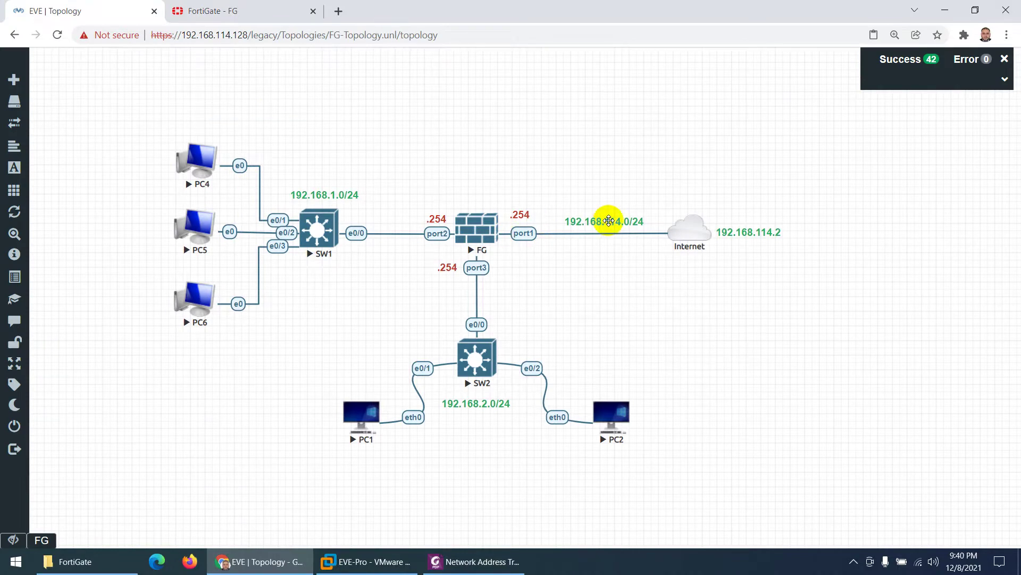
left_click(229, 11)
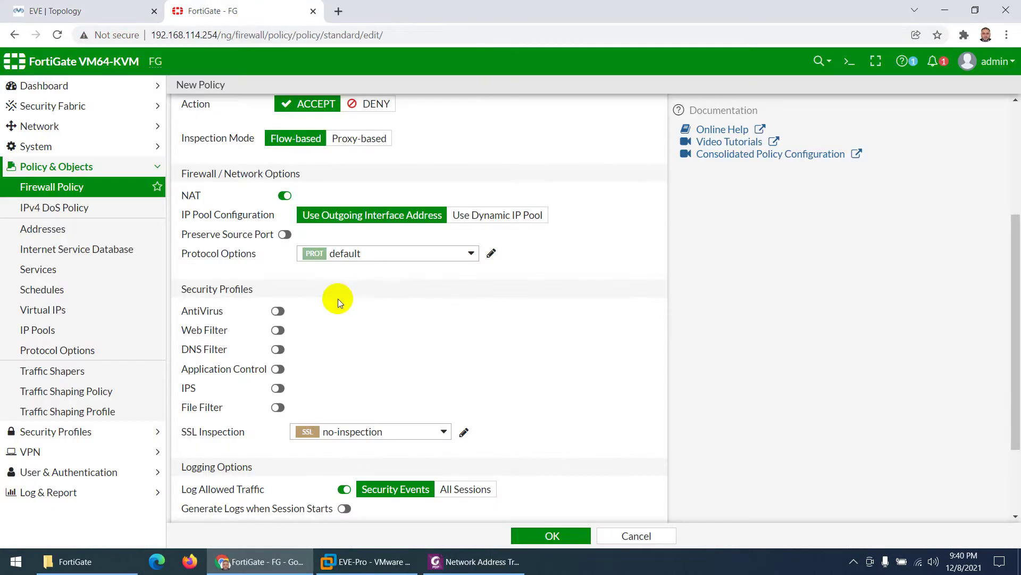
scroll(319, 277, "down", 2)
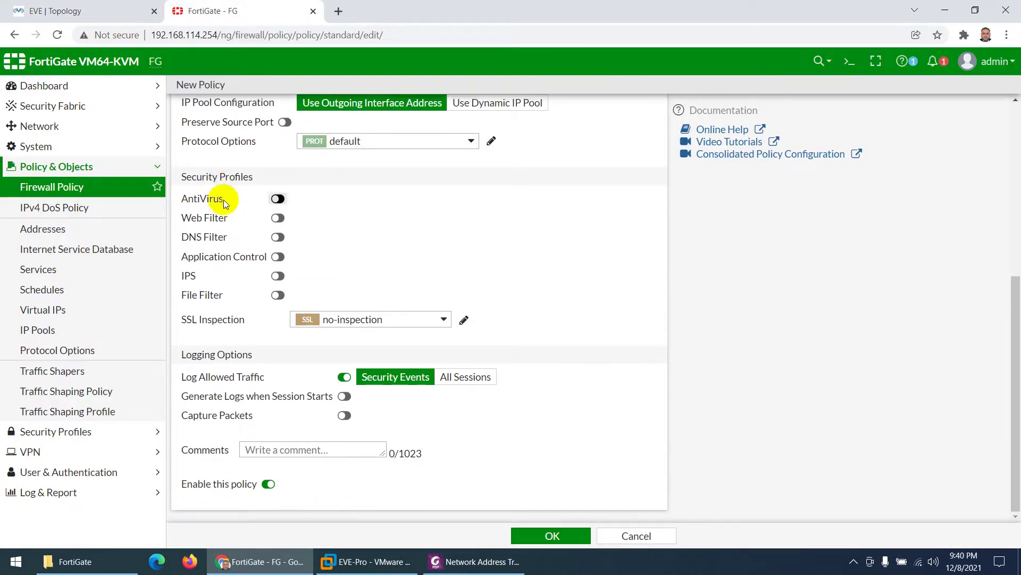
left_click(466, 382)
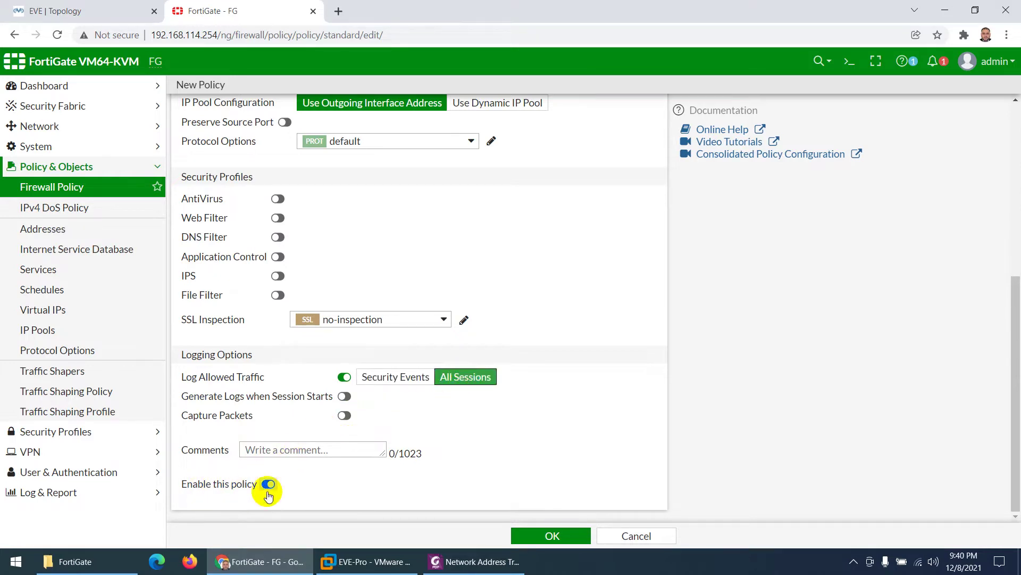
left_click(551, 534)
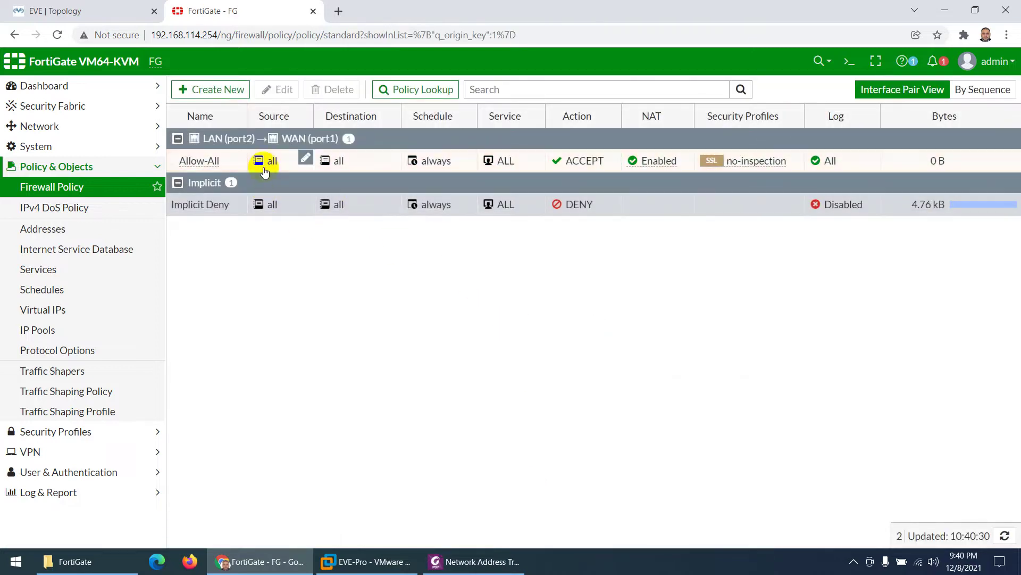
Step: Create a new policy Allow-DMZ-to-WAN from DMZ (port3) to WAN (port1)
left_click(226, 89)
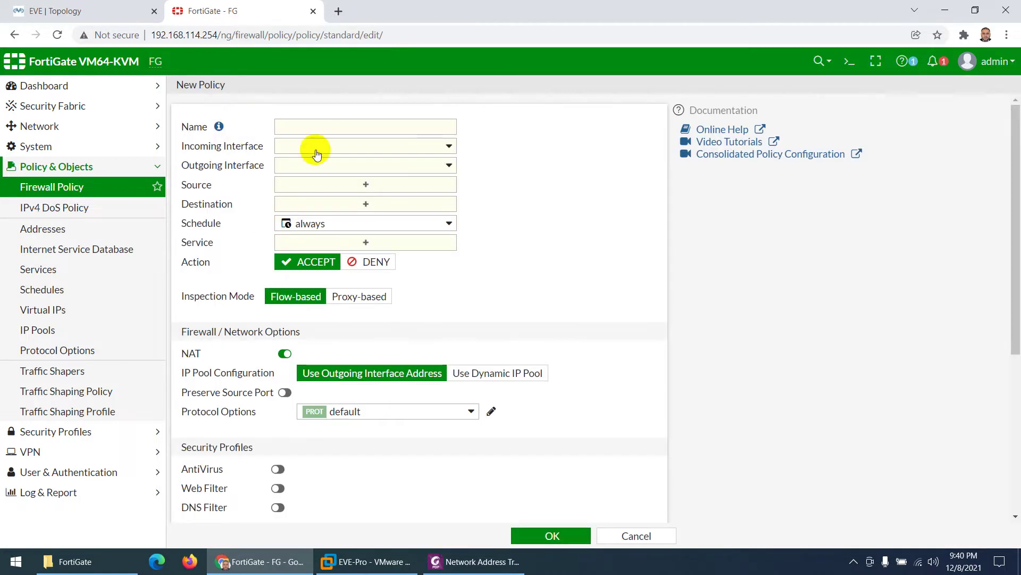
left_click(322, 128)
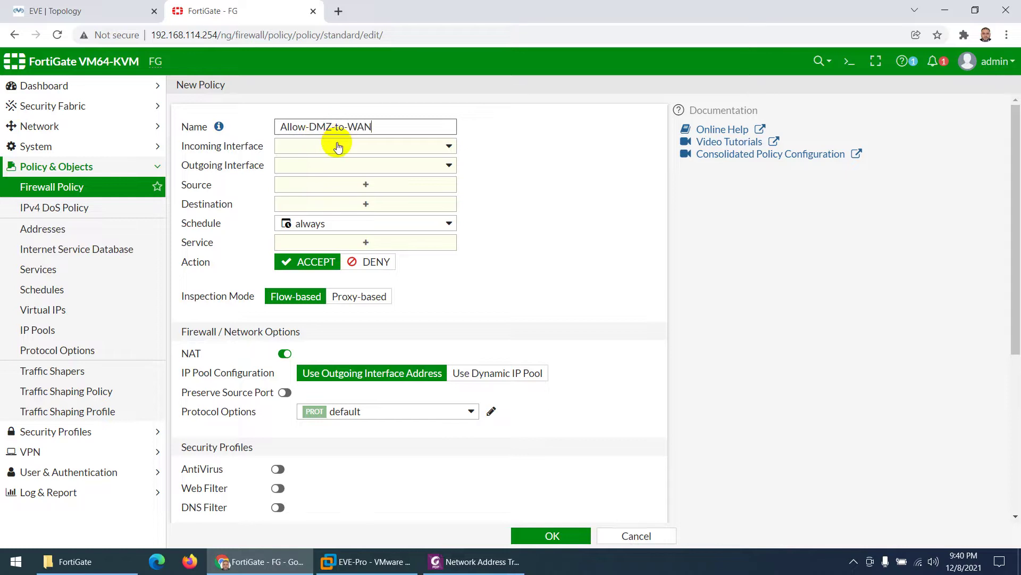
left_click(336, 146)
left_click(325, 219)
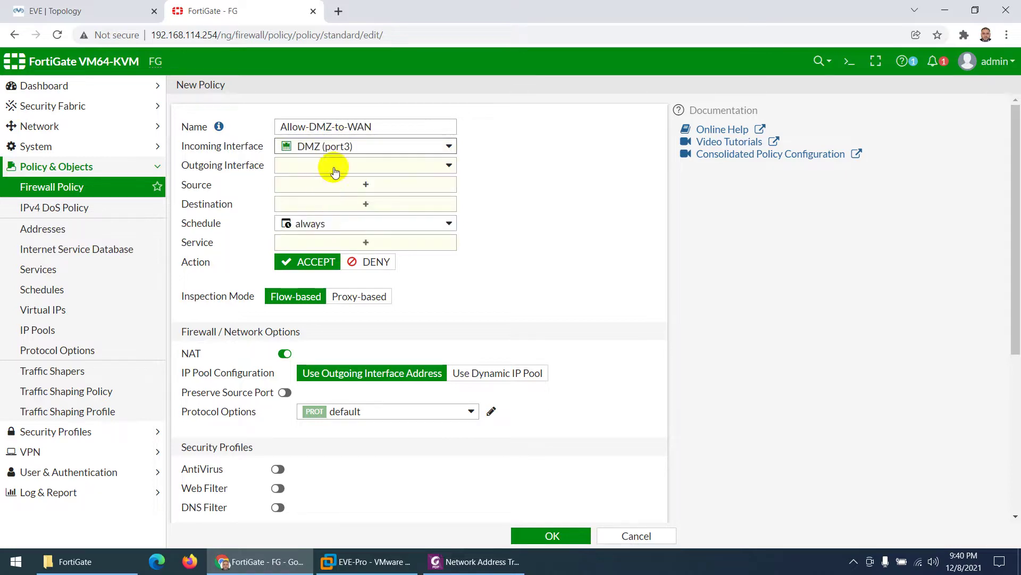
left_click(332, 165)
left_click(334, 204)
Step: Allow all addresses and services, log all sessions, and save the DMZ-to-WAN policy
left_click(340, 186)
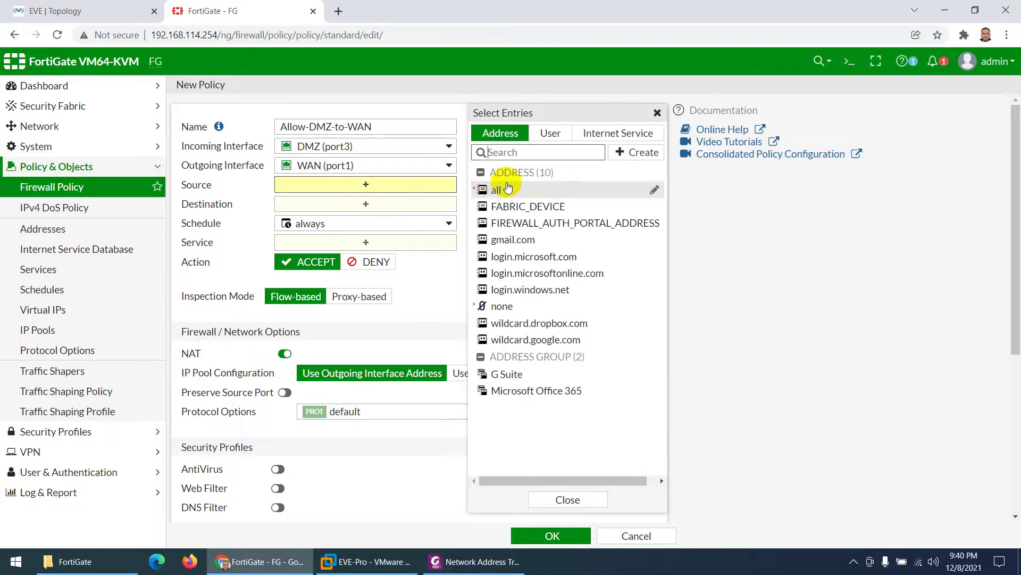
left_click(505, 187)
left_click(385, 217)
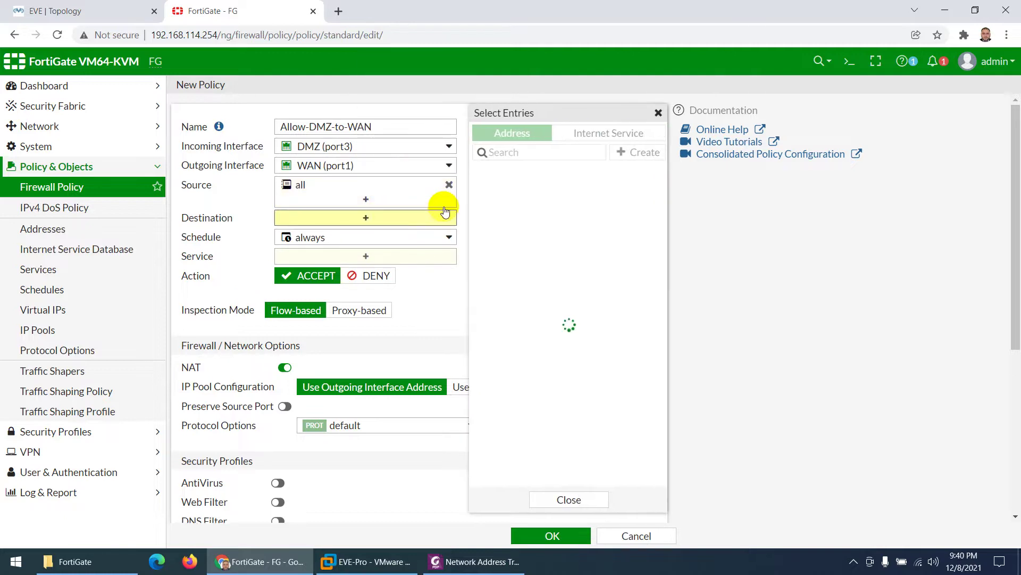
left_click(499, 192)
left_click(343, 270)
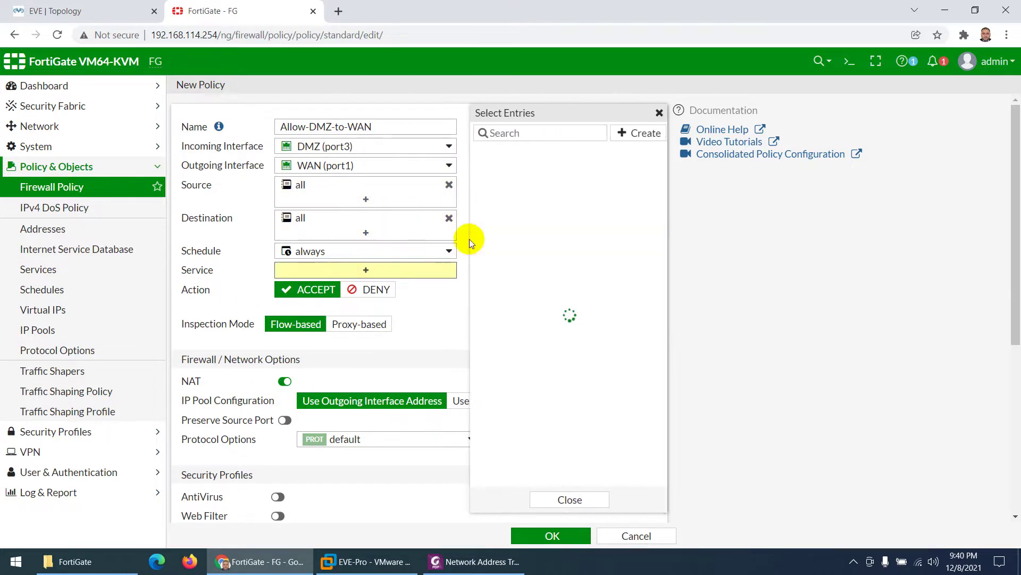
left_click(497, 186)
left_click(323, 377)
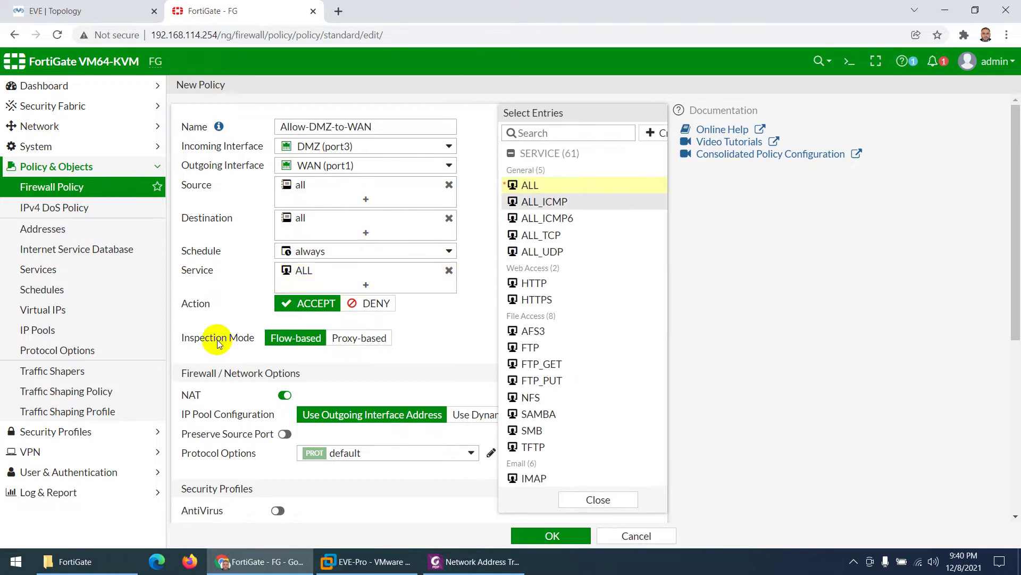
scroll(285, 388, "down", 6)
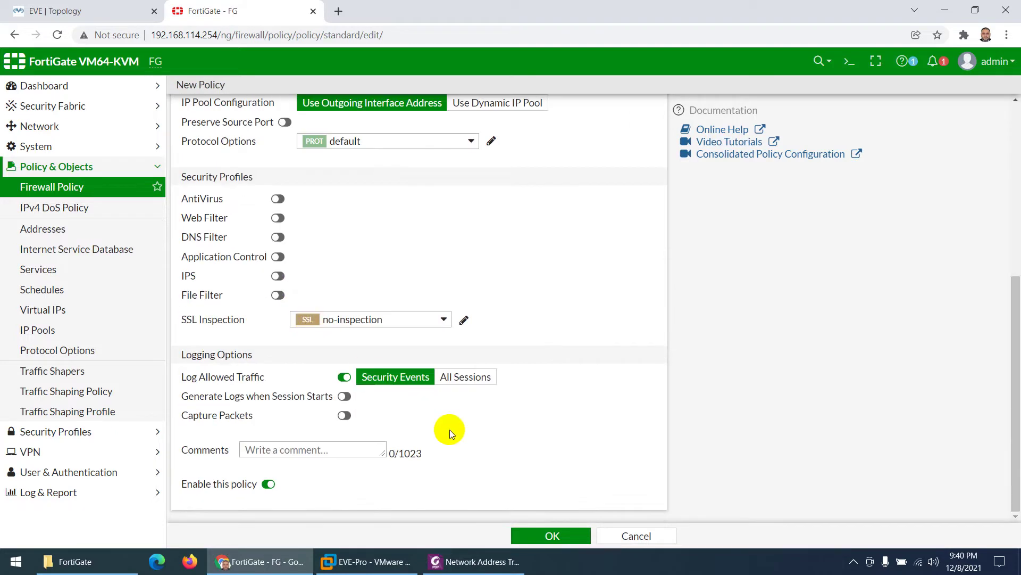
left_click(463, 377)
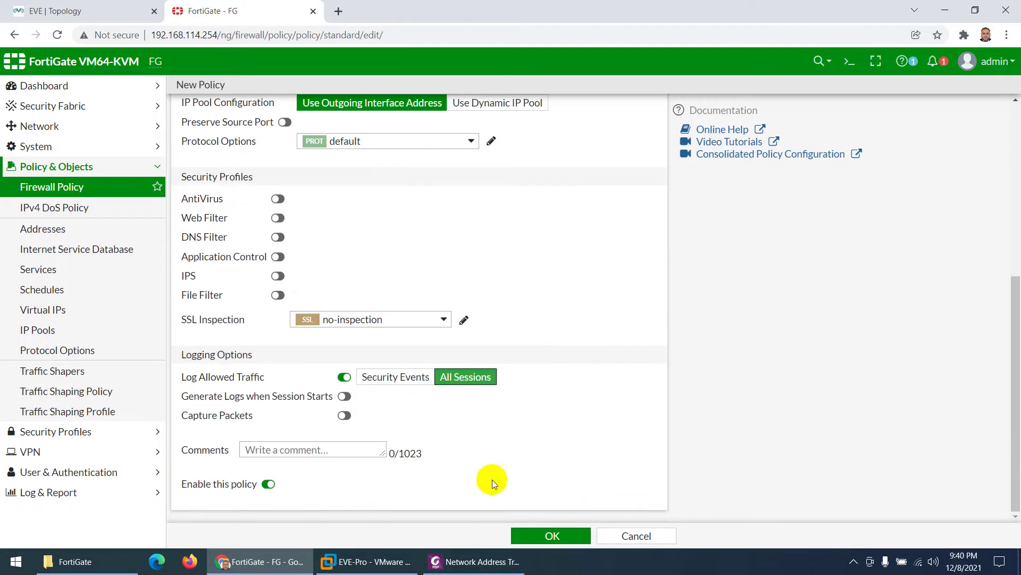
left_click(543, 536)
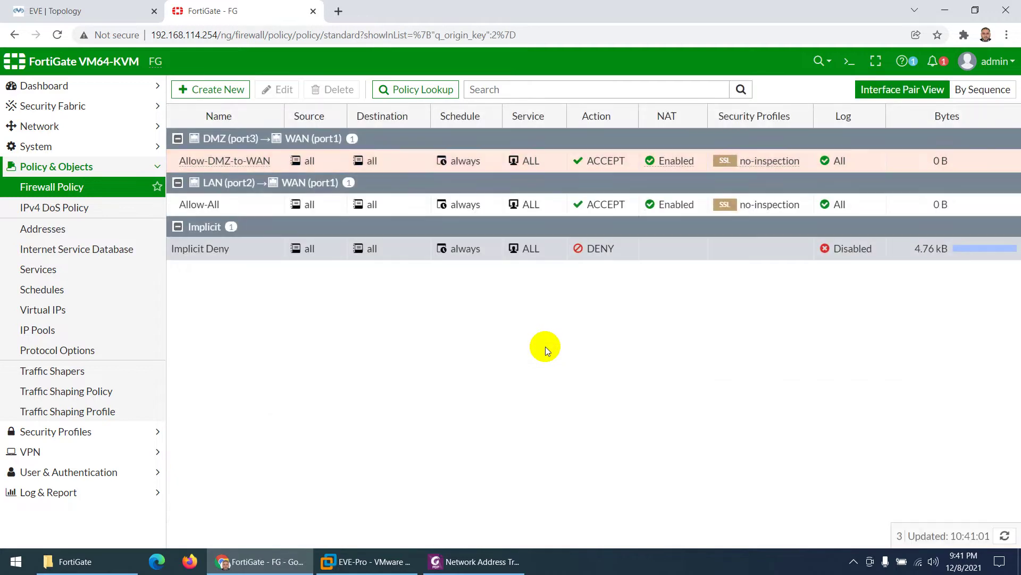
Step: Start another firewall policy named Allow-DMZ-to-LAN
left_click(141, 10)
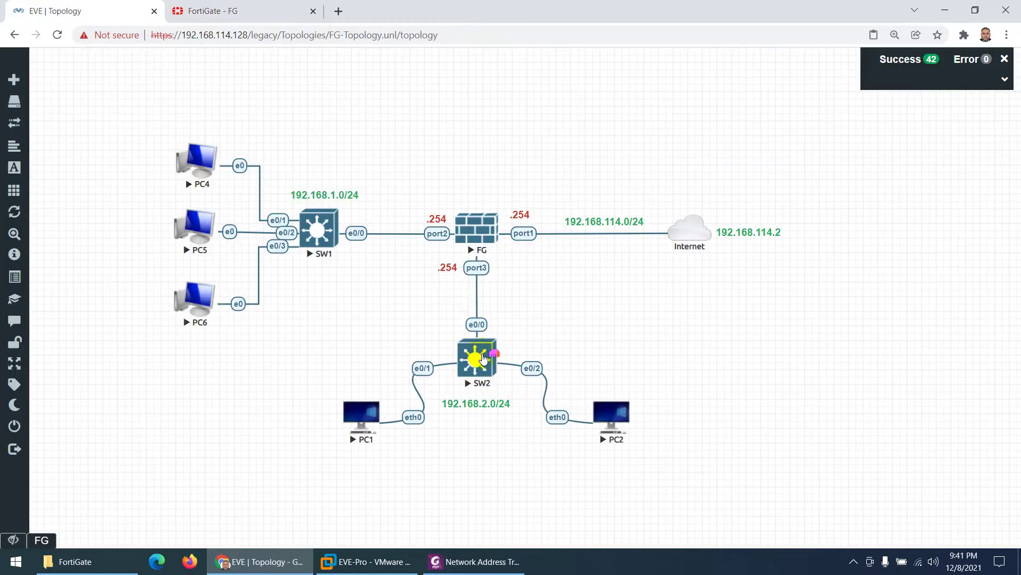
left_click(239, 11)
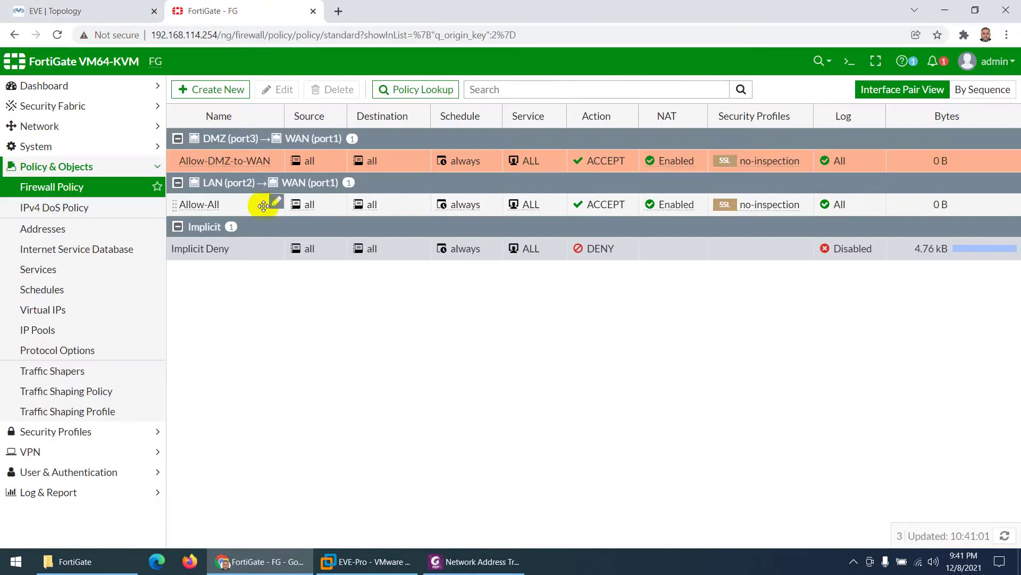
left_click(216, 89)
left_click(317, 132)
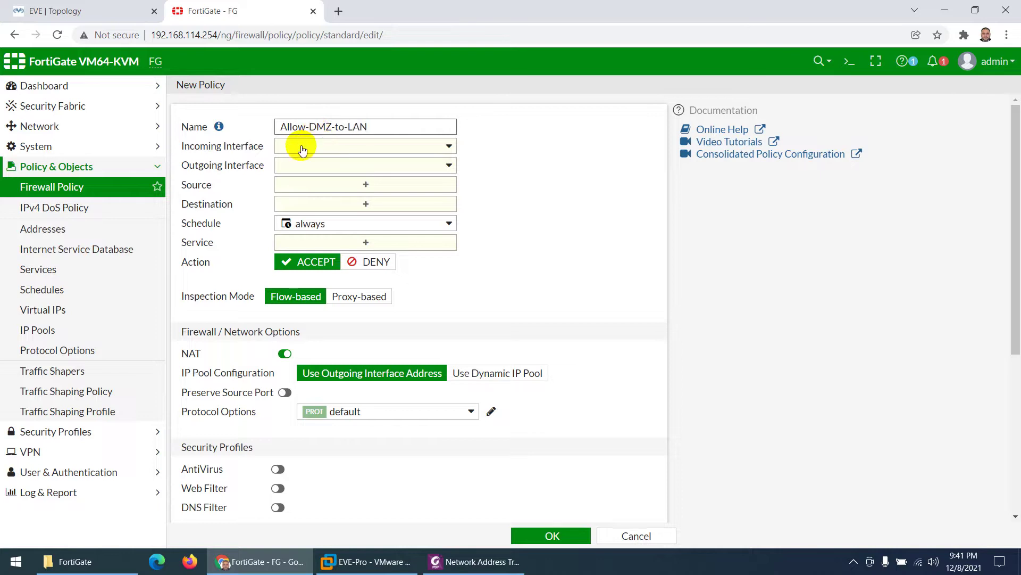
Step: Set DMZ (port3) as incoming and LAN (port2) as outgoing, with source and destination all
left_click(304, 147)
left_click(311, 218)
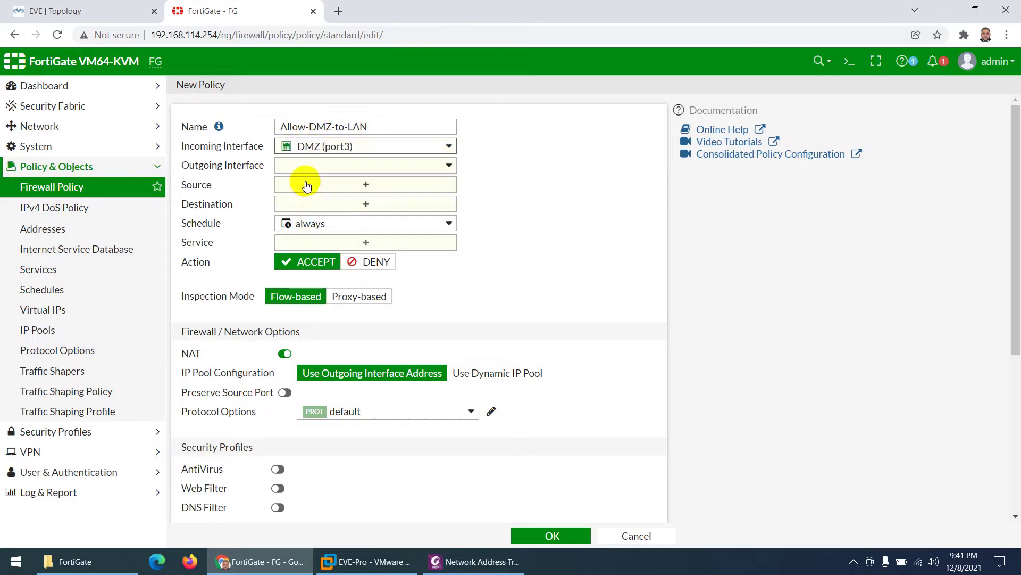
left_click(312, 165)
left_click(318, 221)
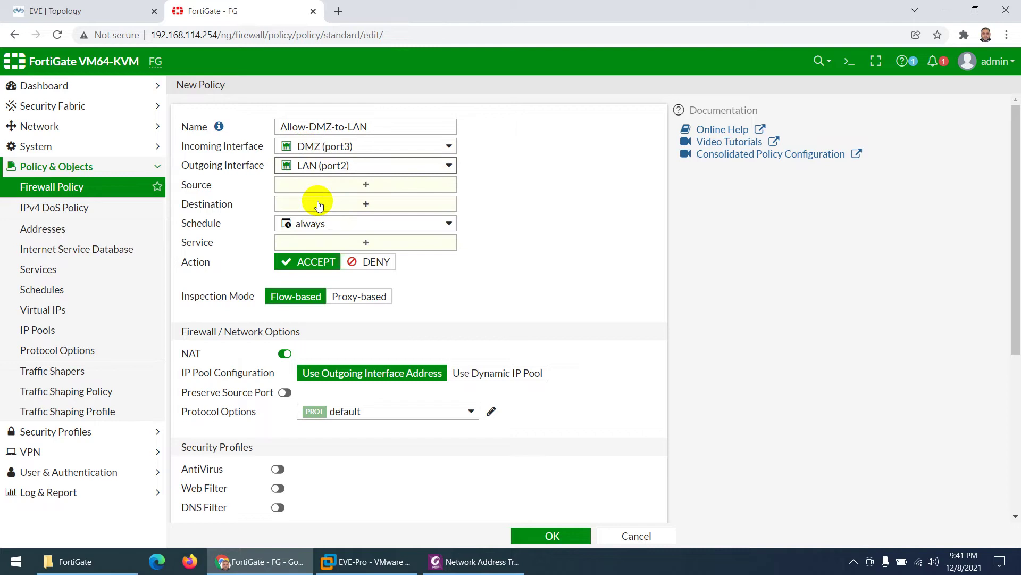
left_click(314, 185)
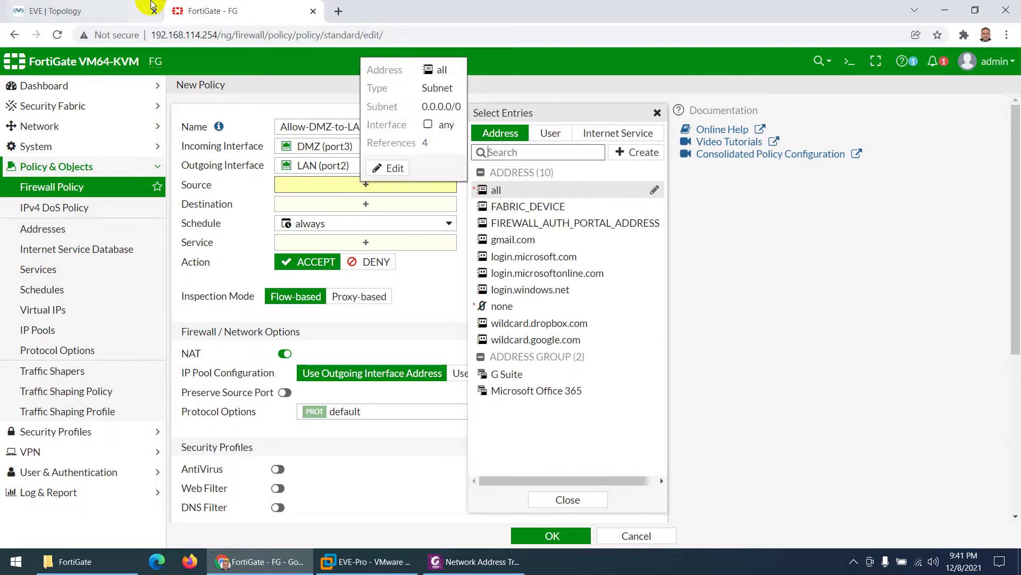
left_click(126, 10)
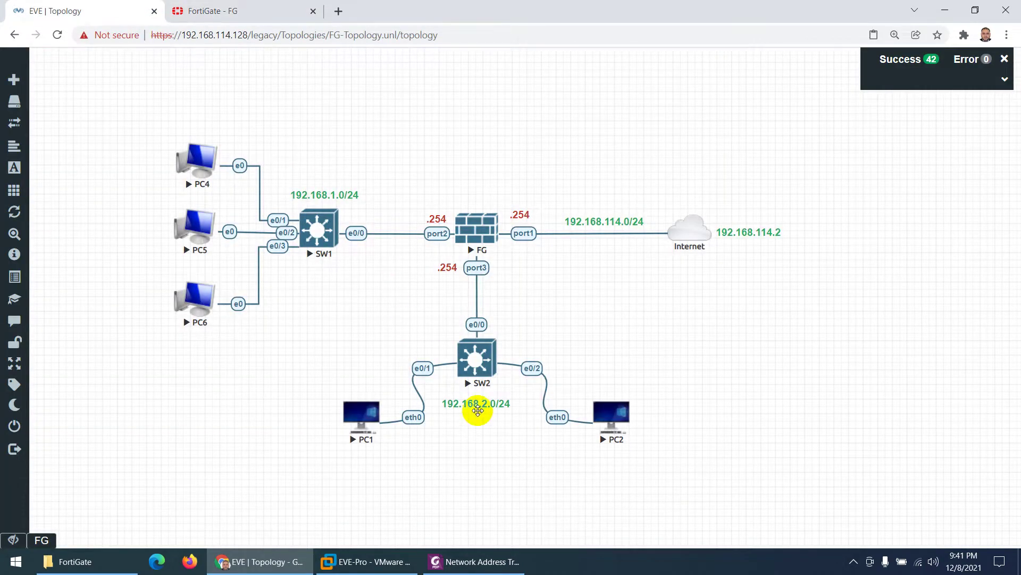
left_click(224, 11)
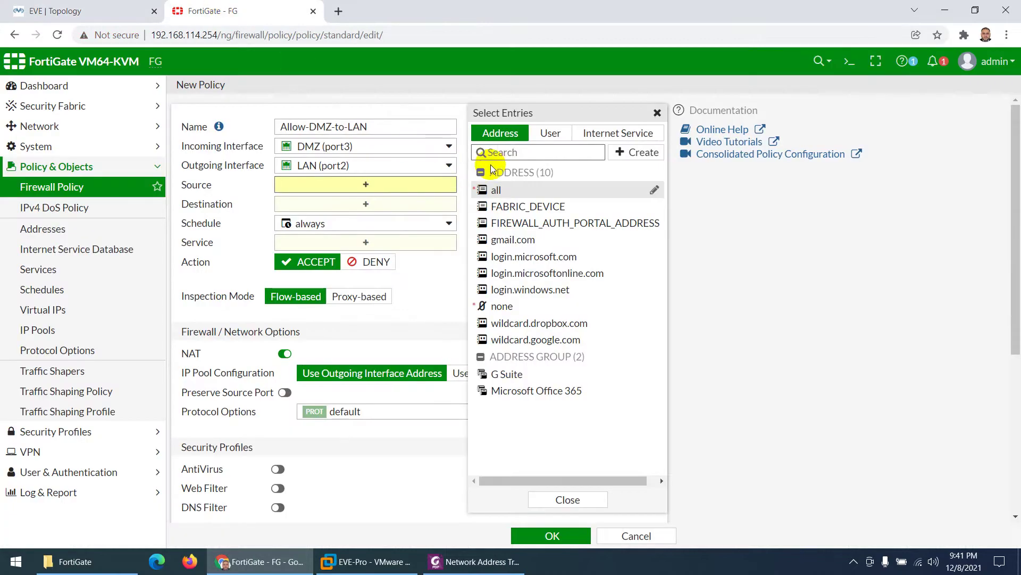
left_click(495, 191)
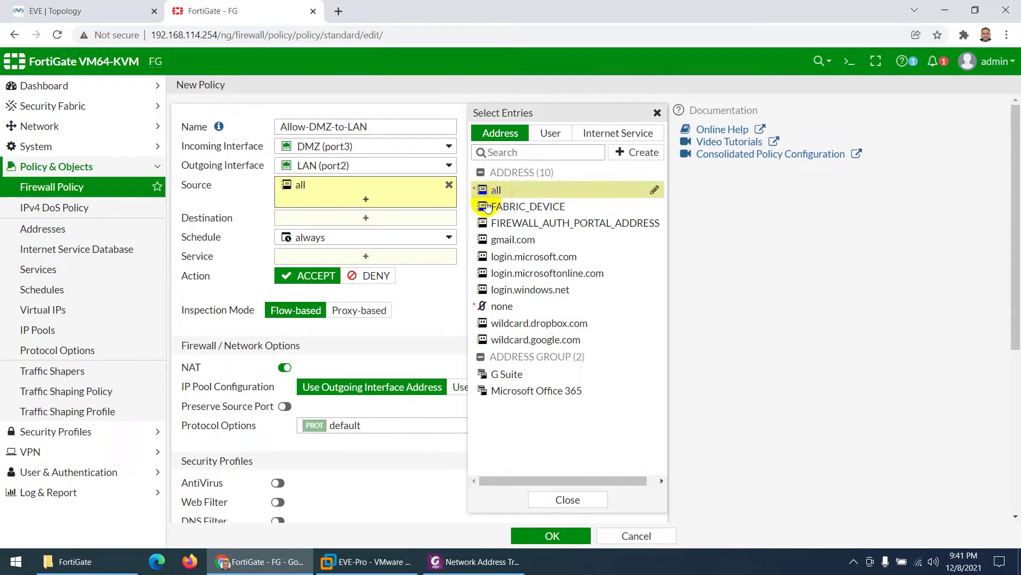
left_click(388, 219)
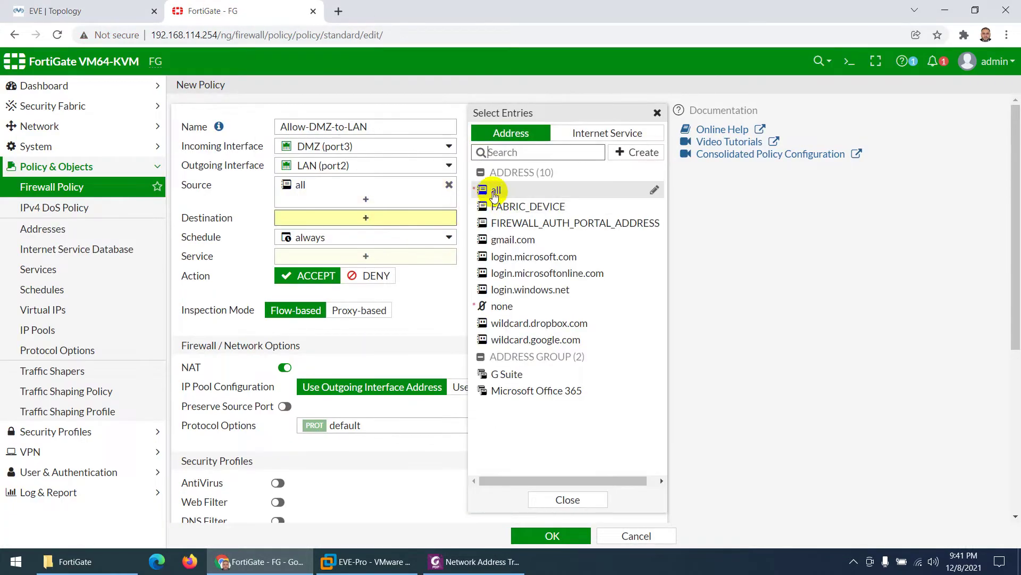
left_click(476, 185)
left_click(68, 8)
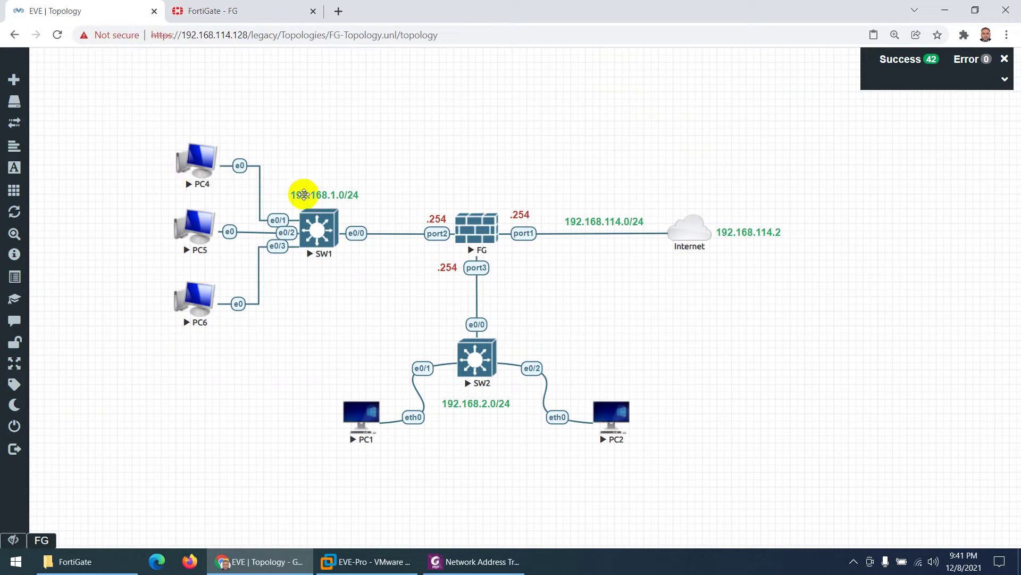
left_click(240, 11)
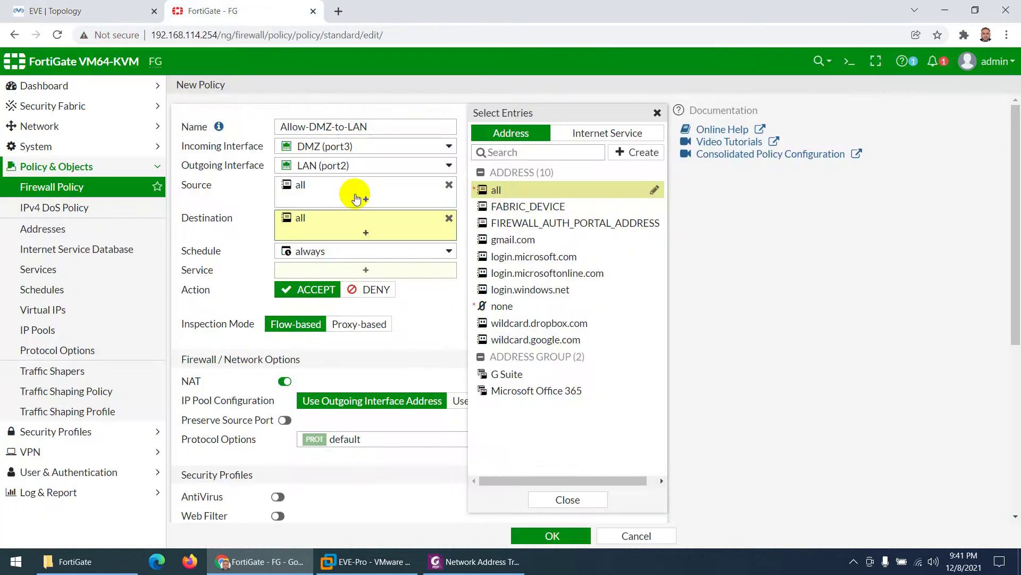
Step: Allow service ALL, disable NAT, log all sessions, and save the Allow-DMZ-to-LAN policy
left_click(370, 272)
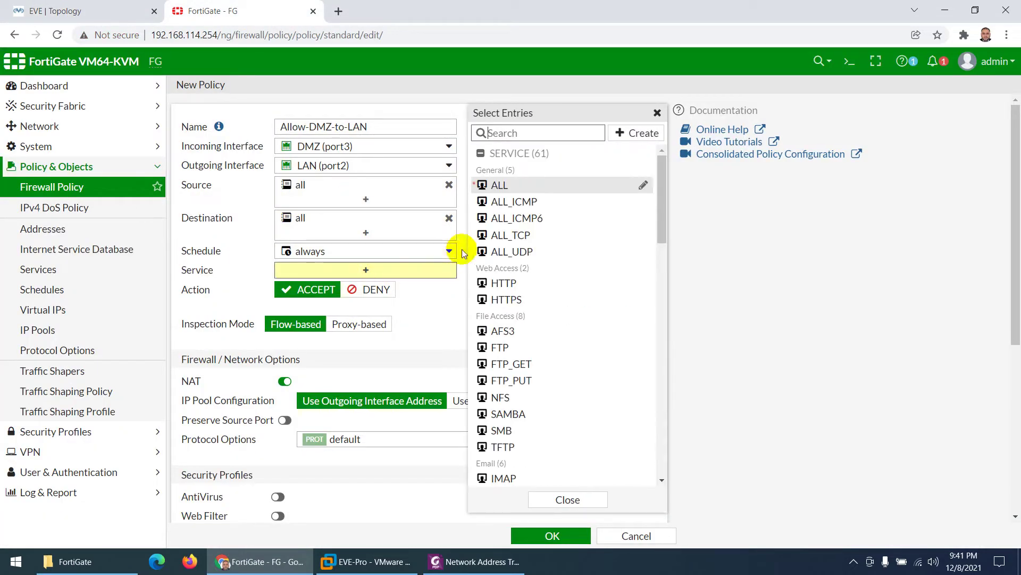
left_click(502, 188)
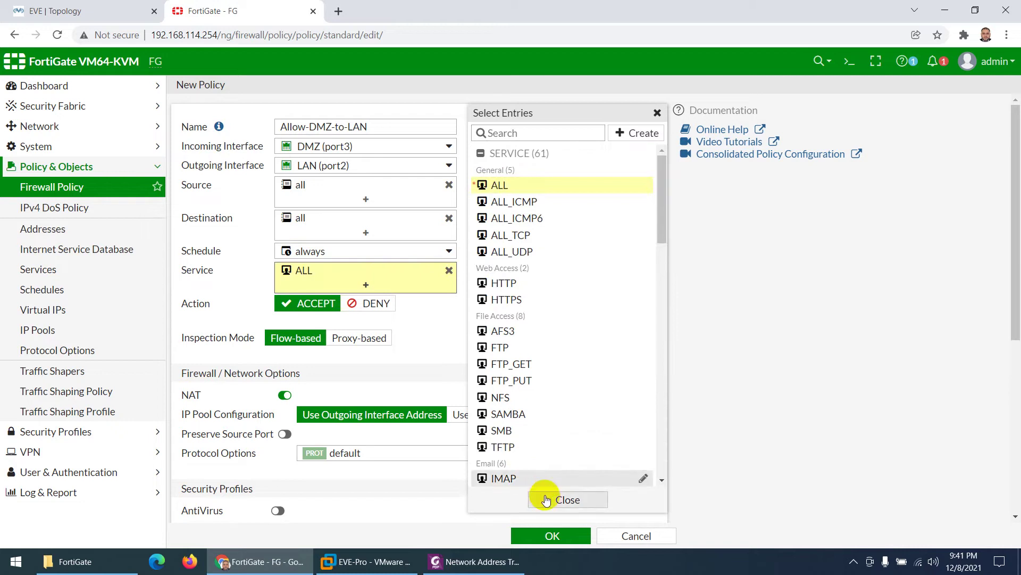
left_click(543, 497)
scroll(241, 384, "down", 3)
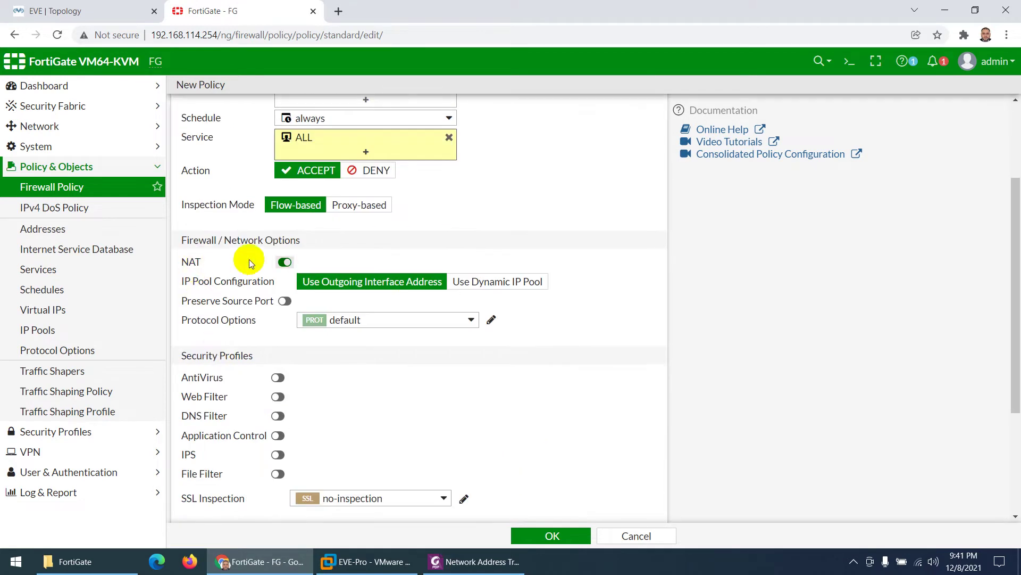
left_click(282, 263)
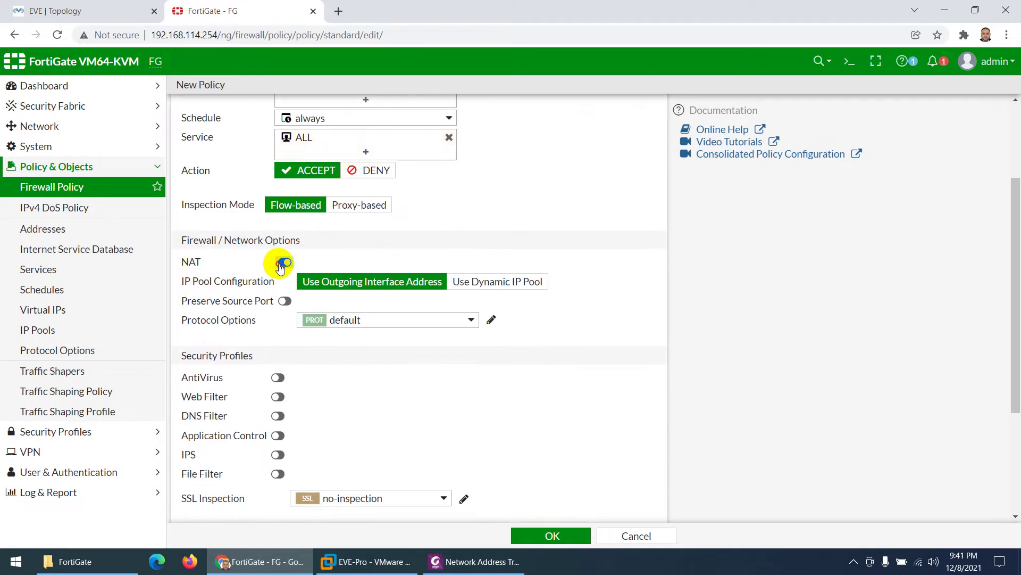
scroll(212, 273, "down", 3)
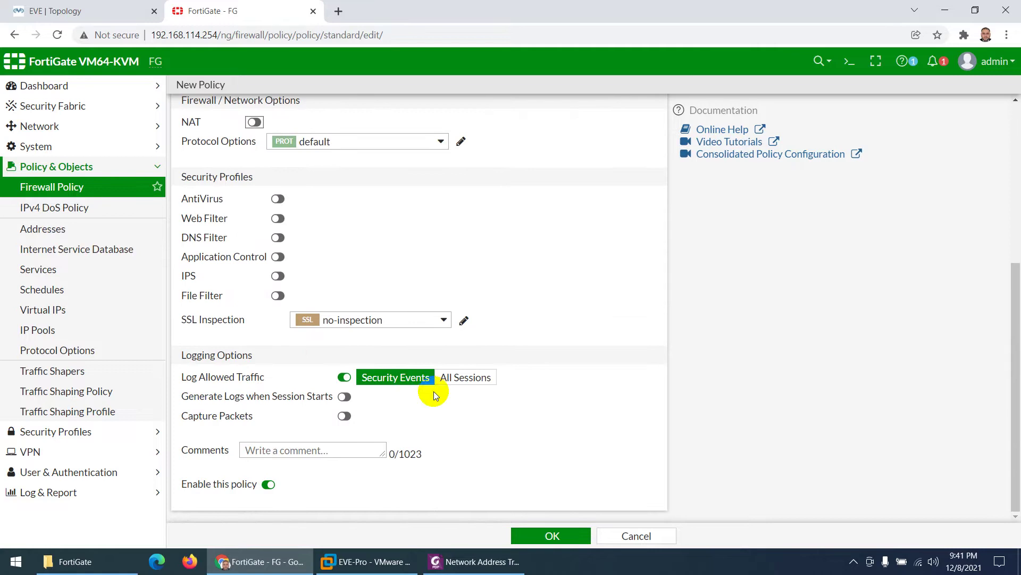
left_click(459, 378)
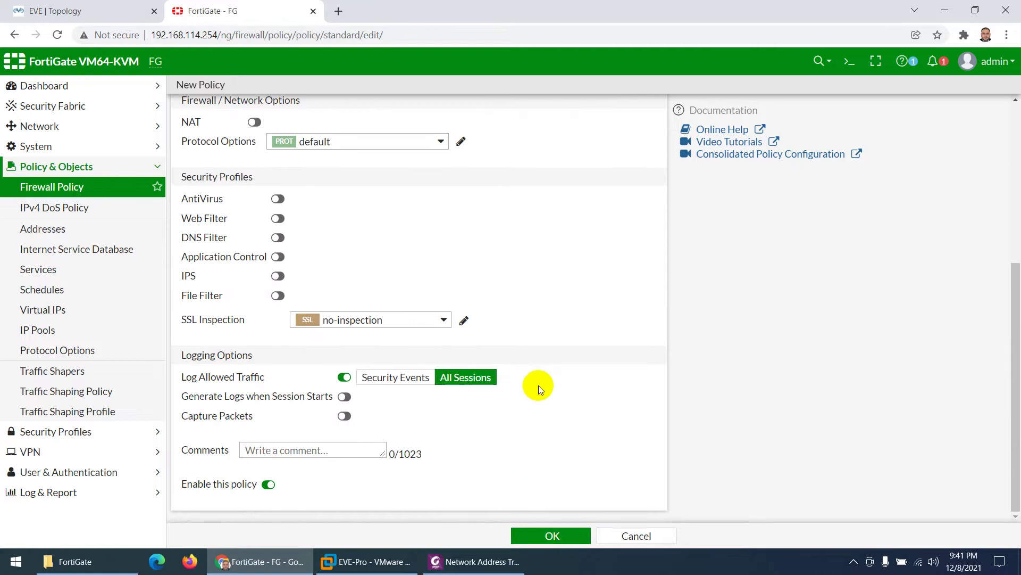
left_click(544, 536)
left_click(51, 10)
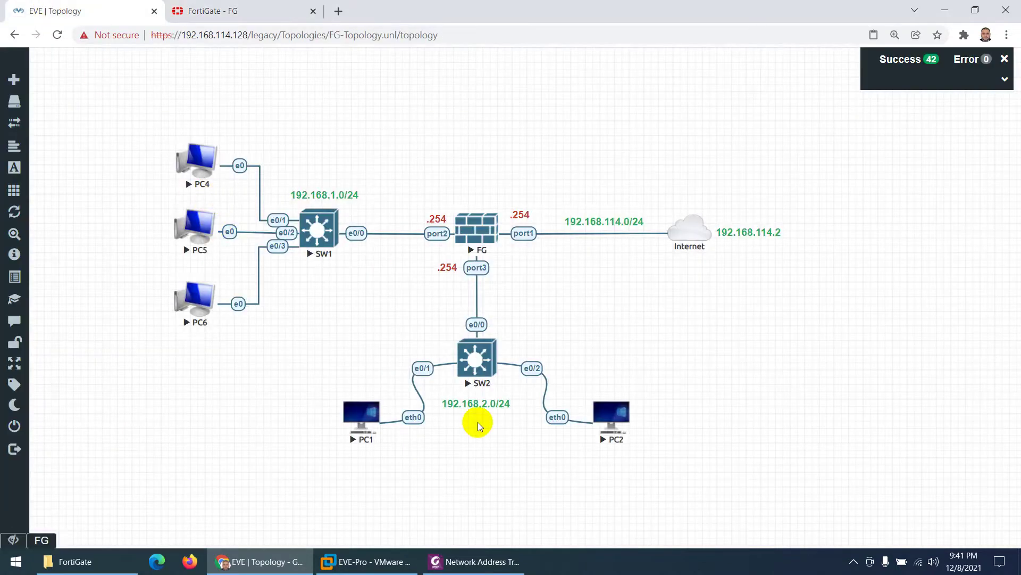
left_click(207, 9)
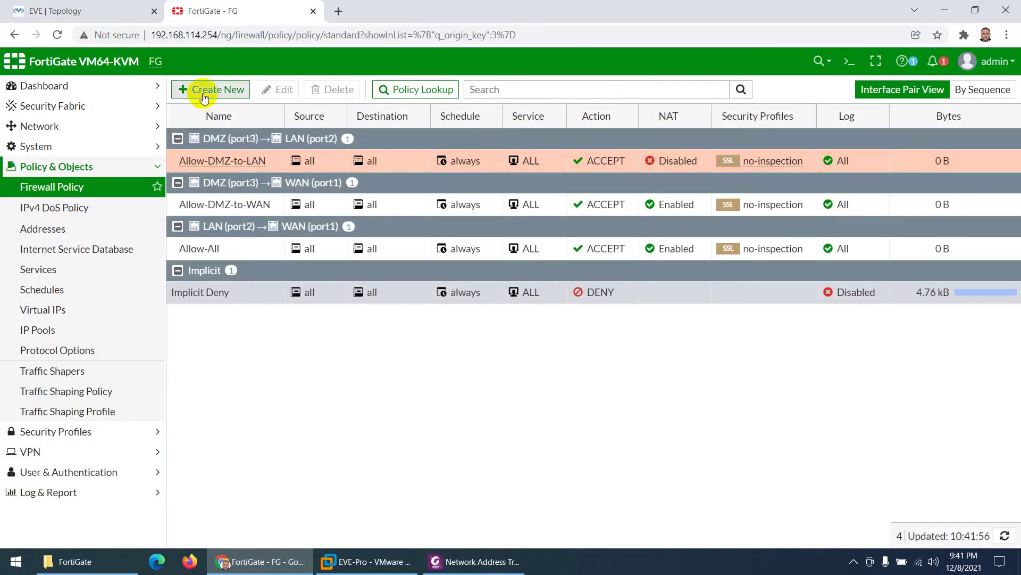
Step: Create a new policy named Allow-LAN-to-DMZ with LAN (port2) incoming and DMZ (port3) outgoing
left_click(204, 89)
left_click(330, 126)
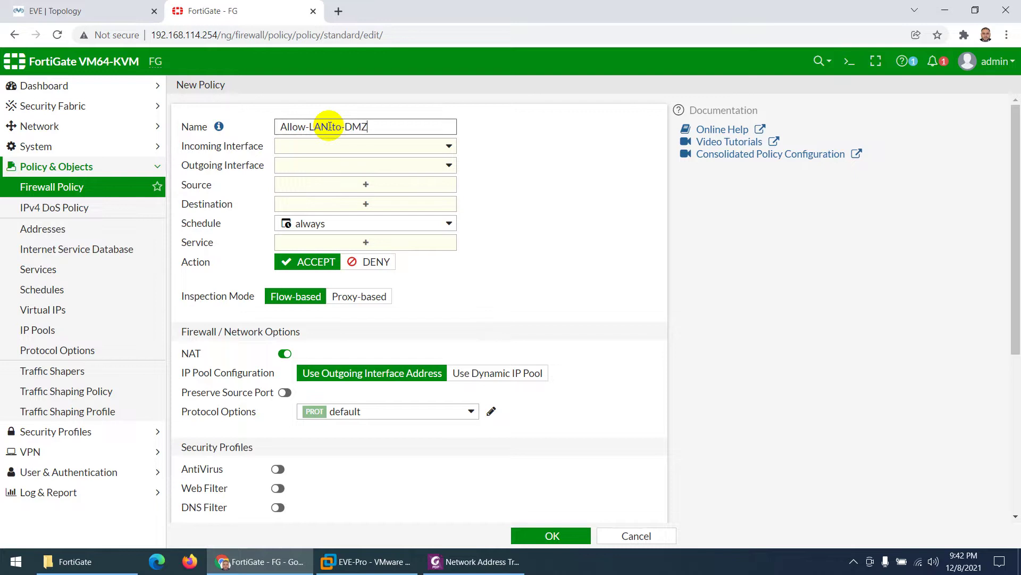
left_click(313, 146)
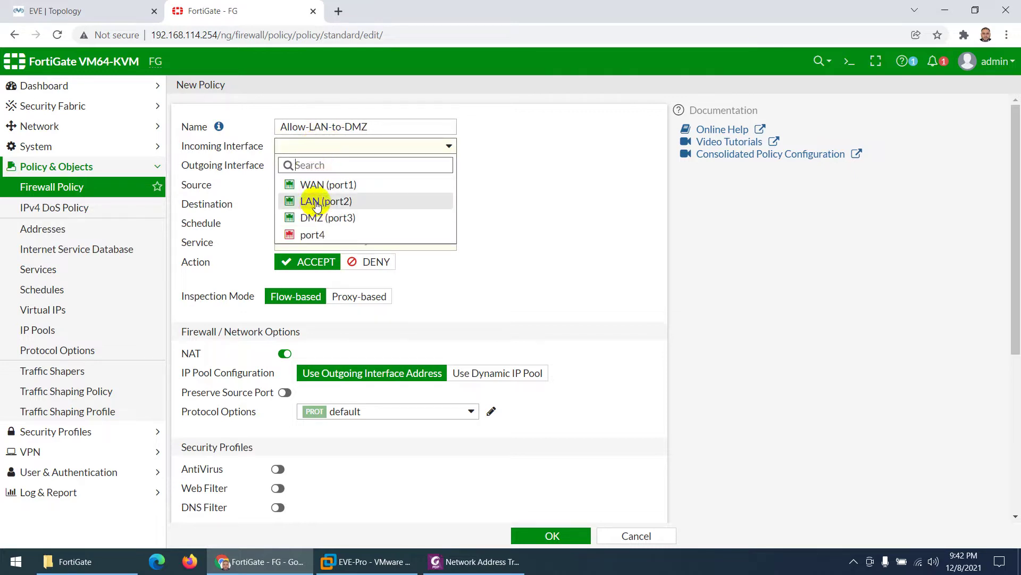
left_click(317, 203)
left_click(306, 166)
left_click(320, 235)
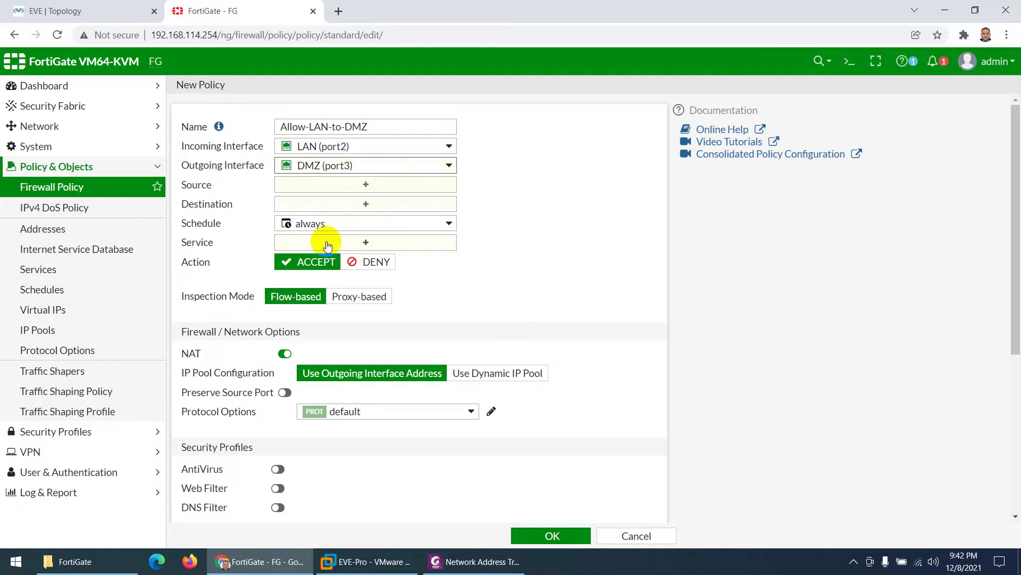
left_click(330, 184)
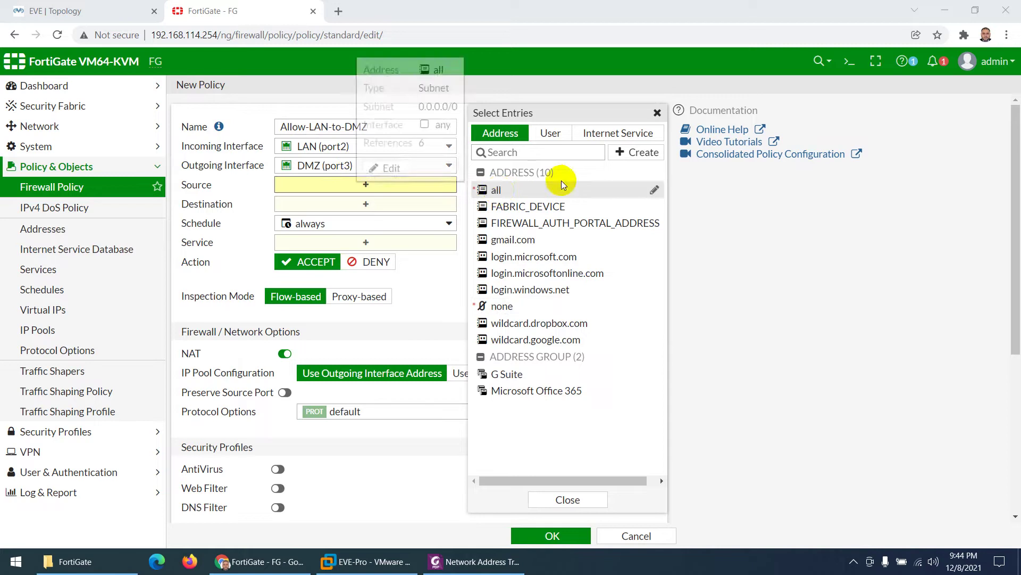
left_click(630, 153)
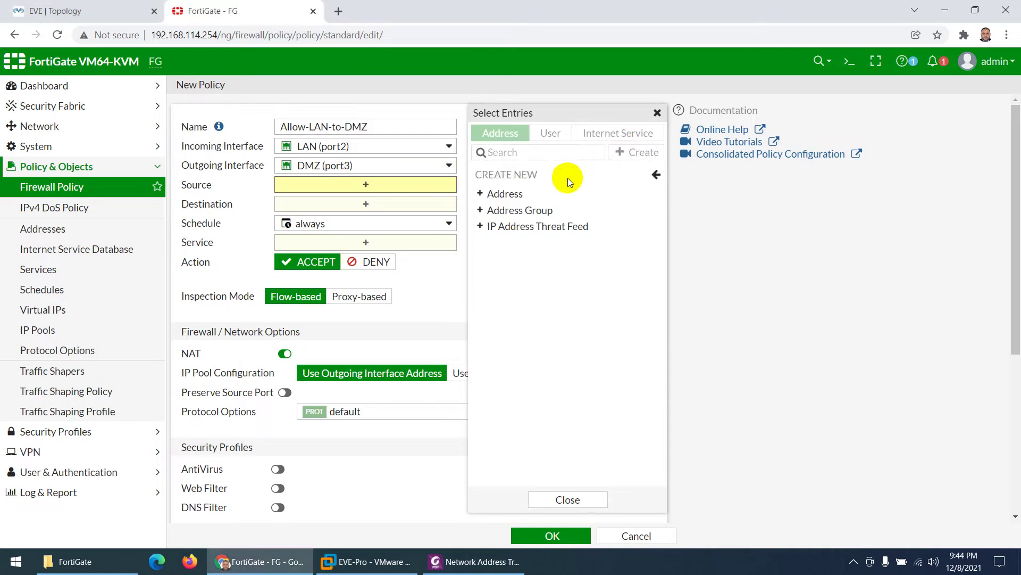
Step: Create address LAN-192.168.1.0-24 (192.168.1.0/24 on LAN (port2)) and use it as the policy source
left_click(515, 195)
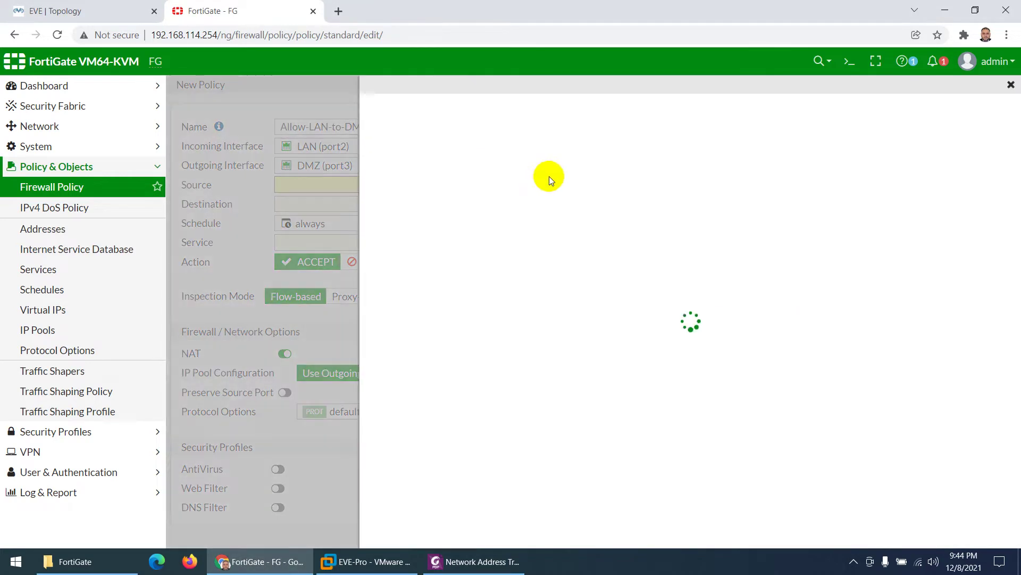
left_click(554, 121)
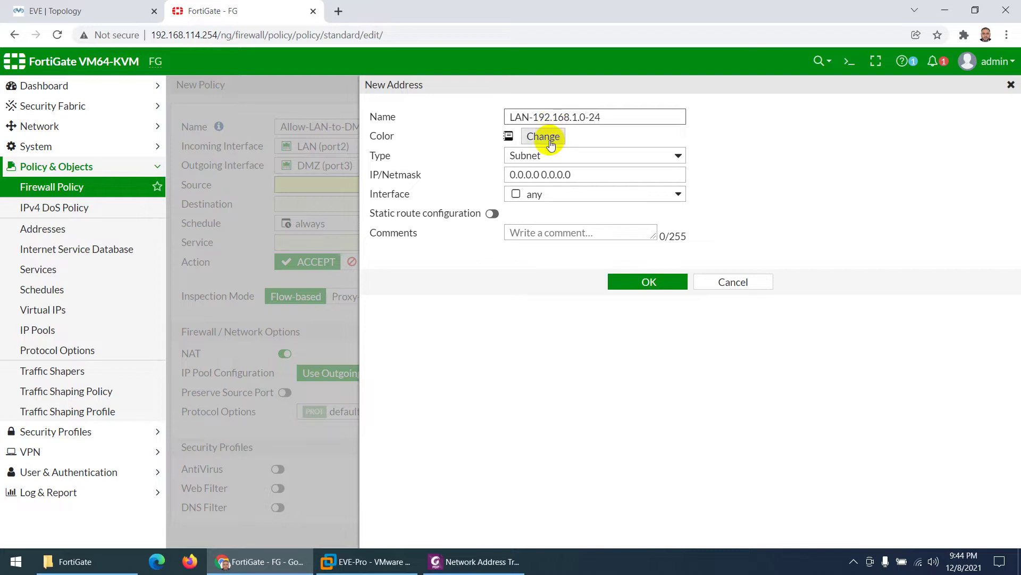
left_click_drag(579, 174, 496, 182)
type("192.168.")
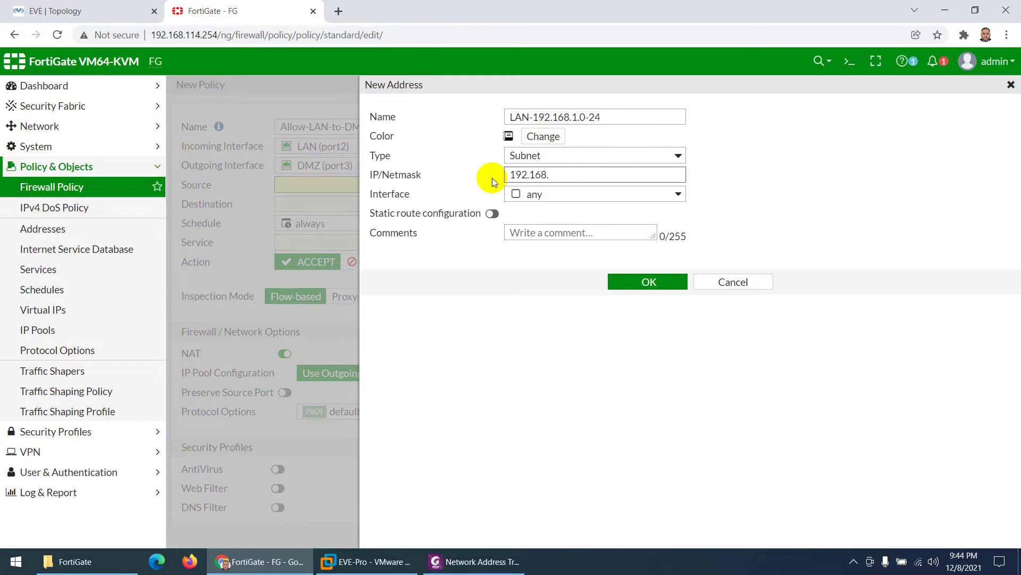
type("1.0/24")
left_click(519, 195)
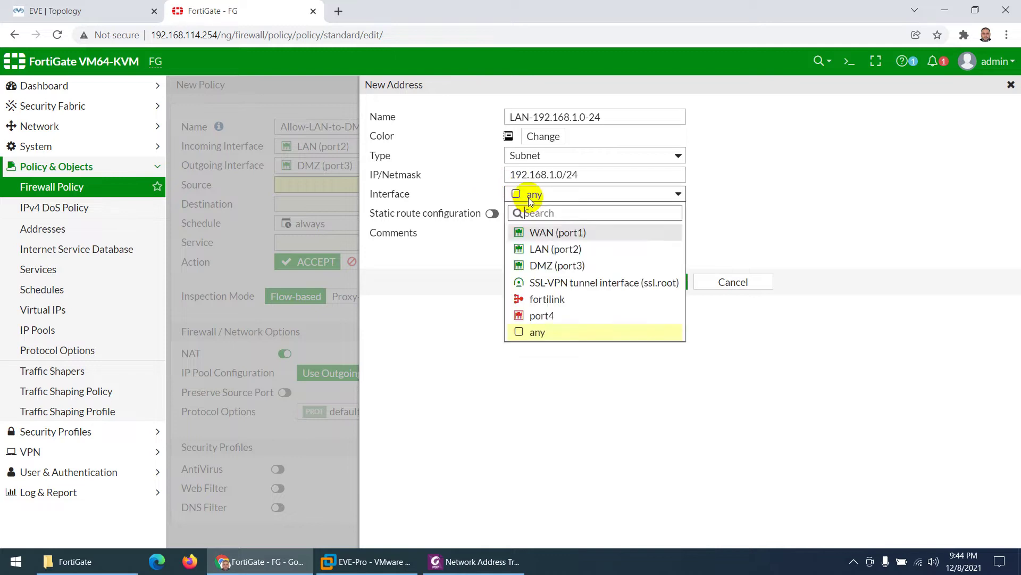
left_click(539, 248)
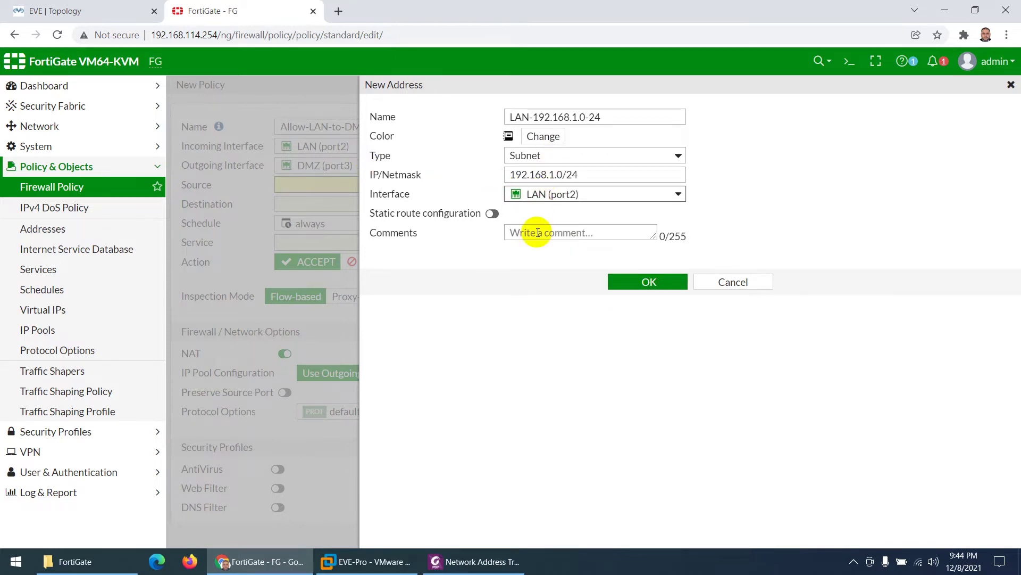
left_click(627, 281)
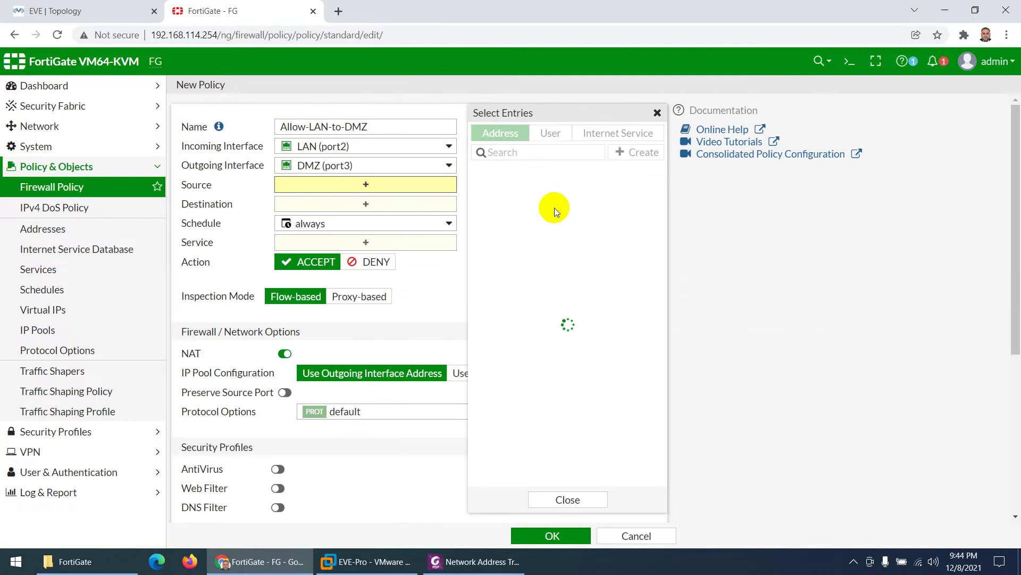
left_click(484, 255)
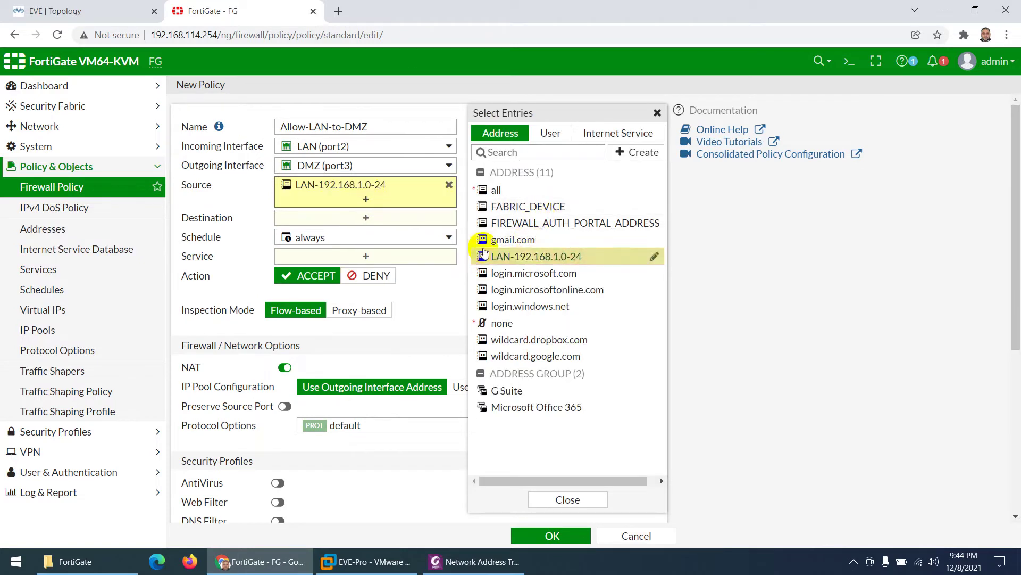
left_click(367, 218)
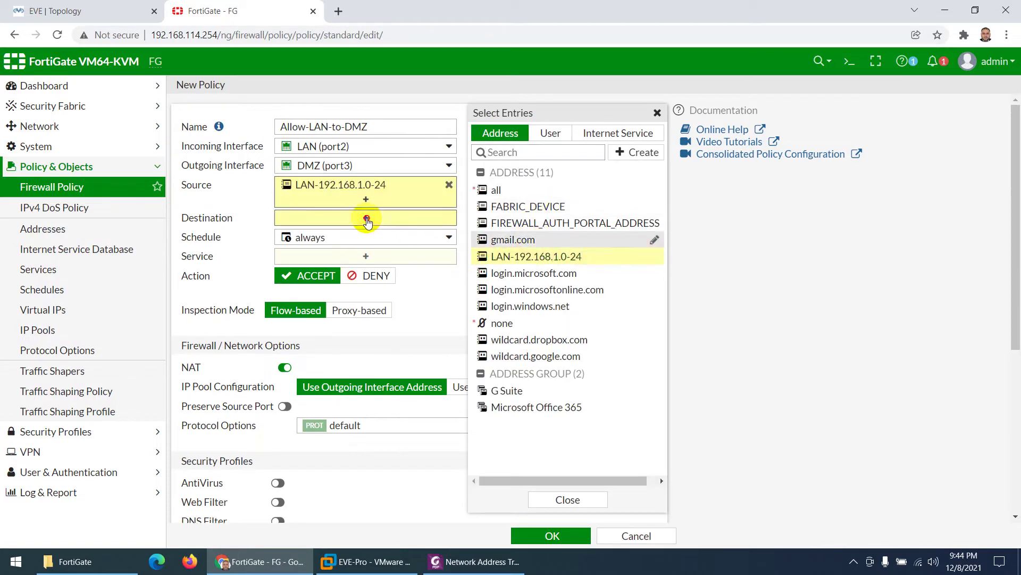
Step: Add address DMZ-192.168.2.0-24 for 192.168.2.0/24 on DMZ (port3) as the policy destination
left_click(626, 153)
left_click(554, 193)
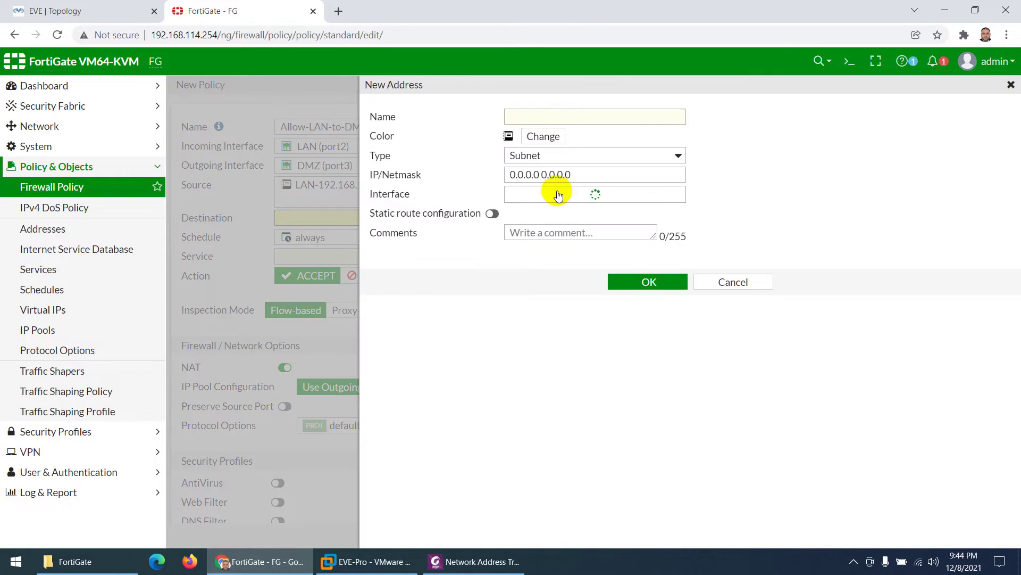
left_click(527, 118)
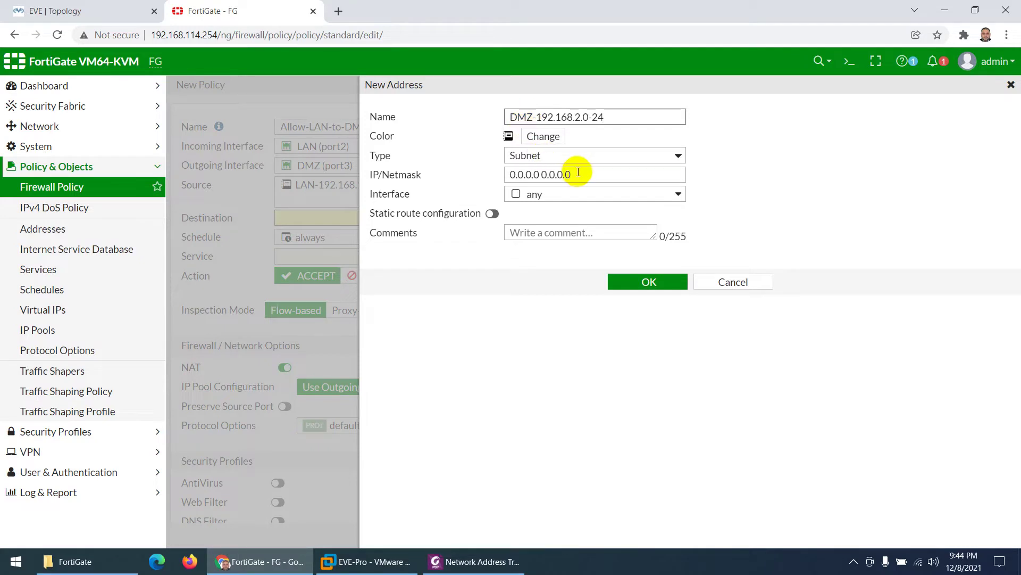
left_click_drag(579, 169, 492, 169)
type("192.1")
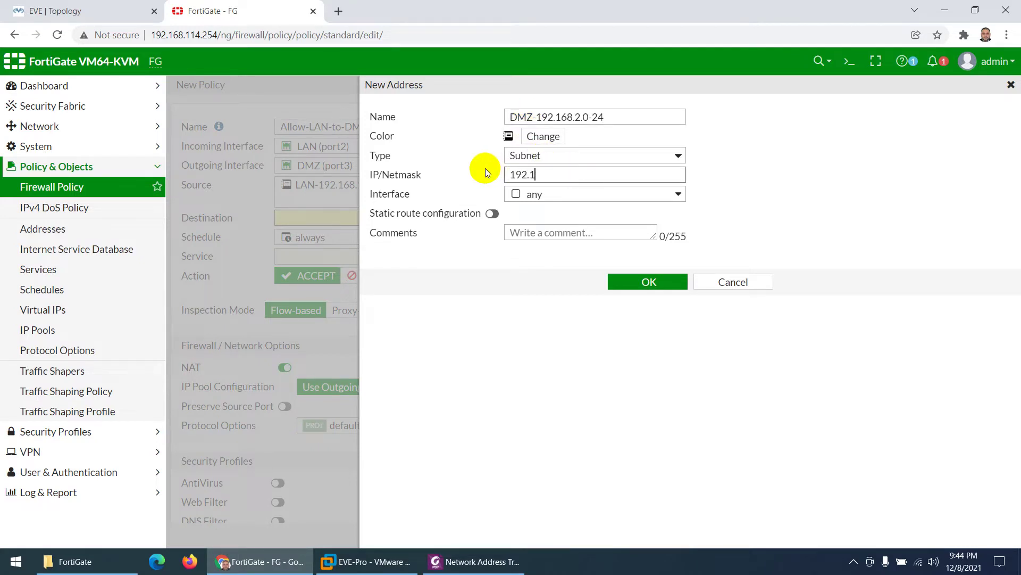
type("68.2.0/24")
left_click(519, 195)
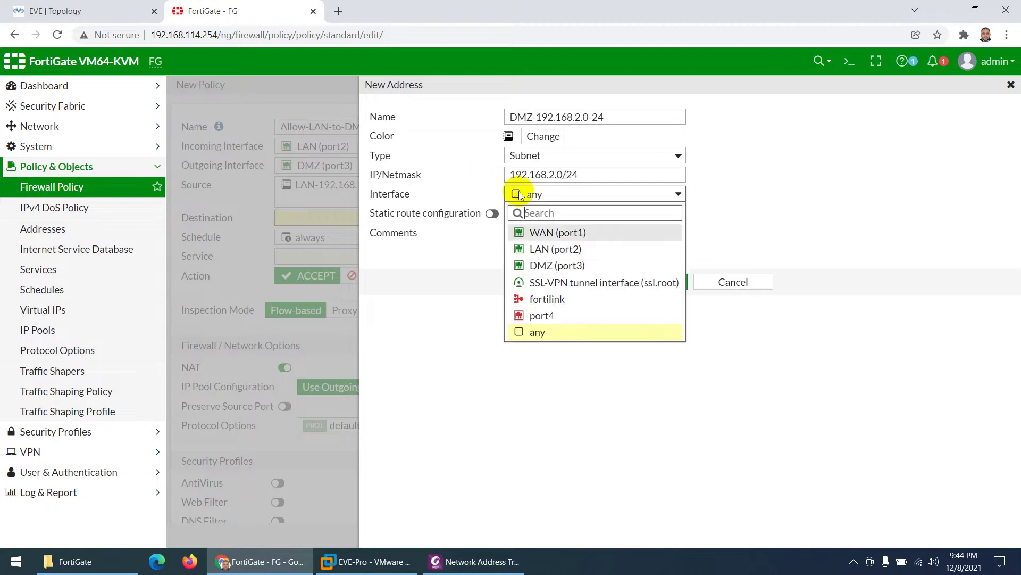
left_click(539, 265)
left_click(632, 282)
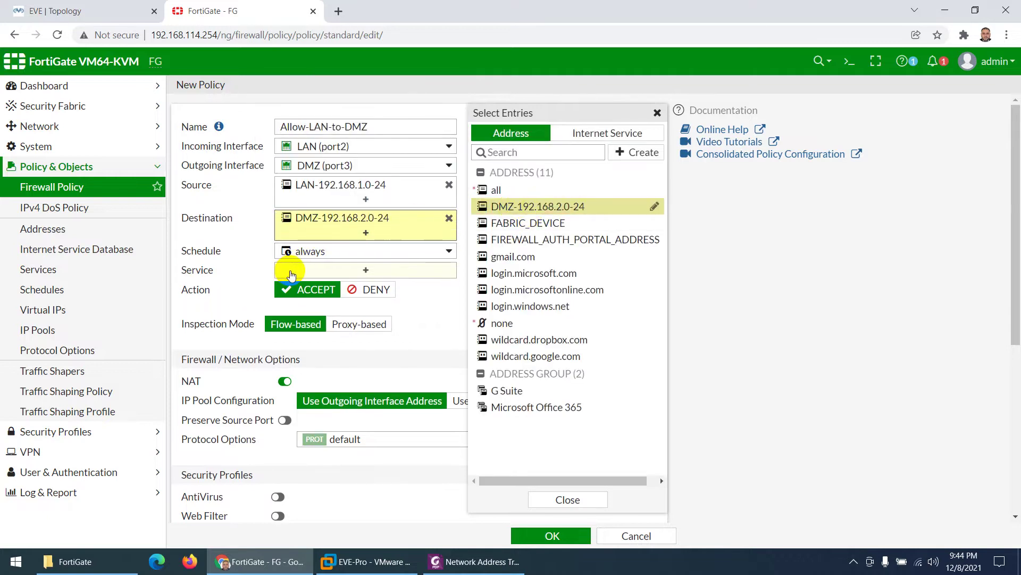
Step: Give Allow-LAN-to-DMZ the ALL service, NAT disabled, all-sessions logging, and save it
left_click(290, 272)
mouse_move(511, 189)
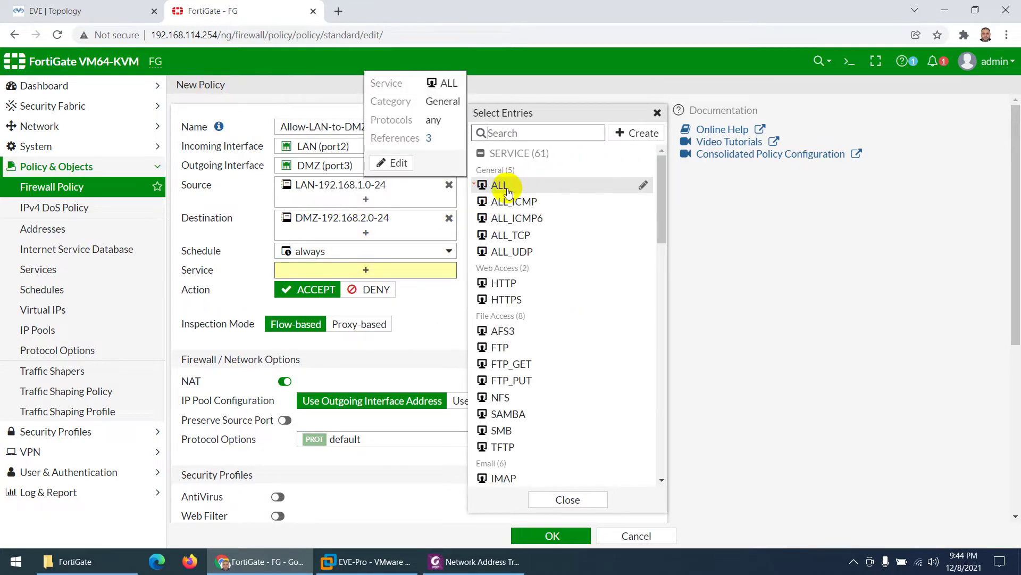
left_click(510, 187)
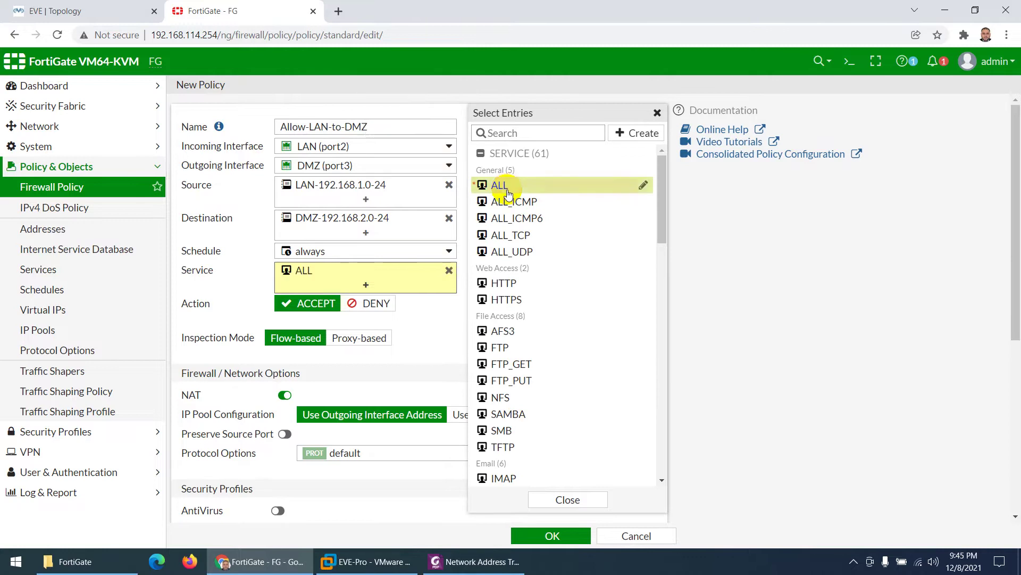
left_click(563, 498)
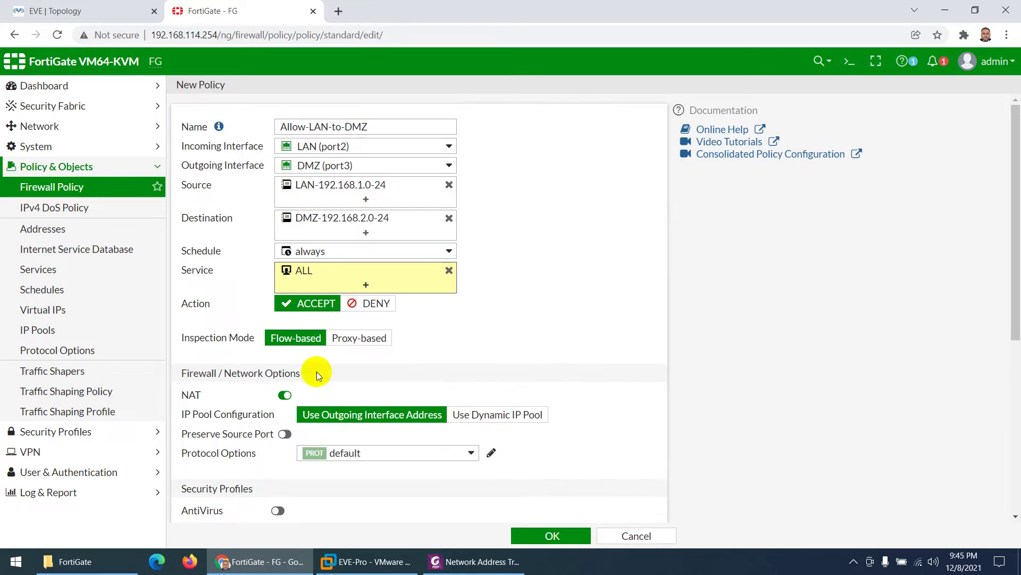
left_click(275, 394)
scroll(328, 400, "down", 5)
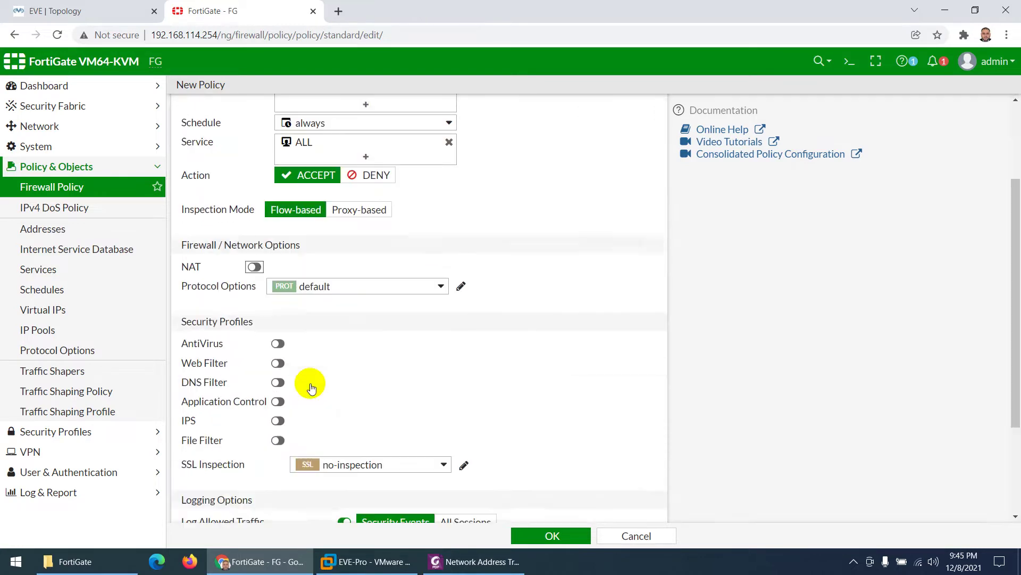
left_click(479, 381)
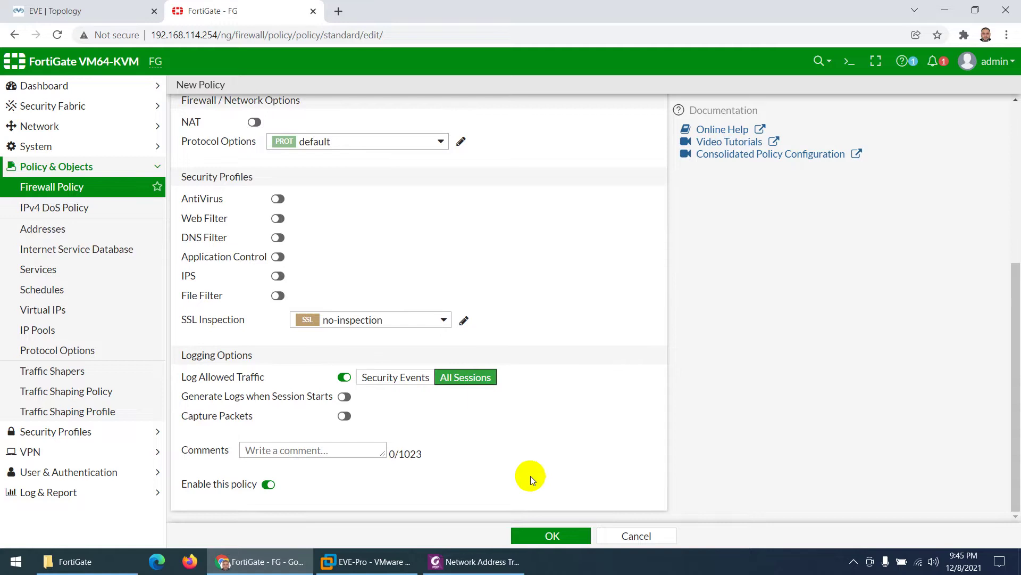
left_click(556, 537)
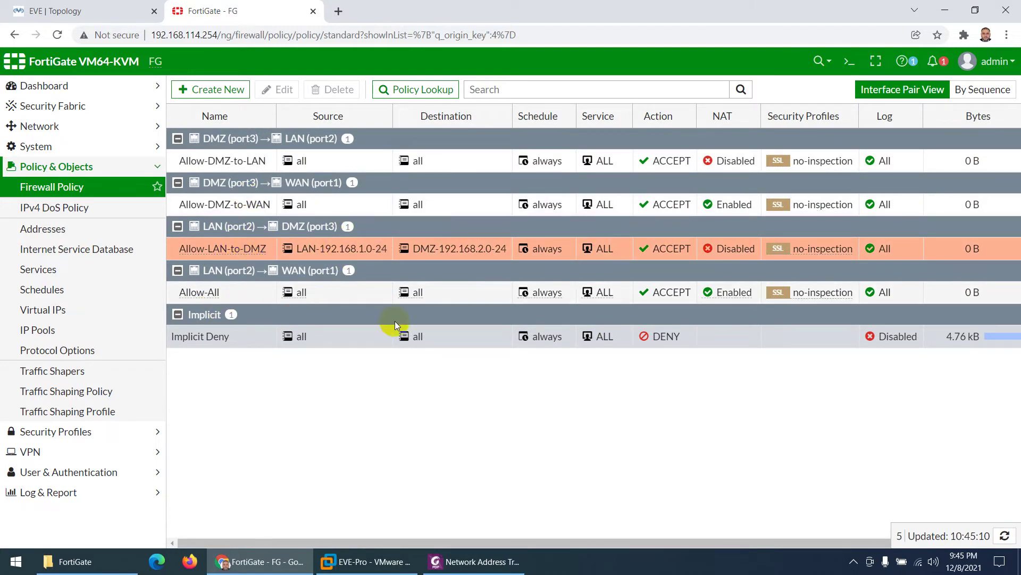
left_click(75, 11)
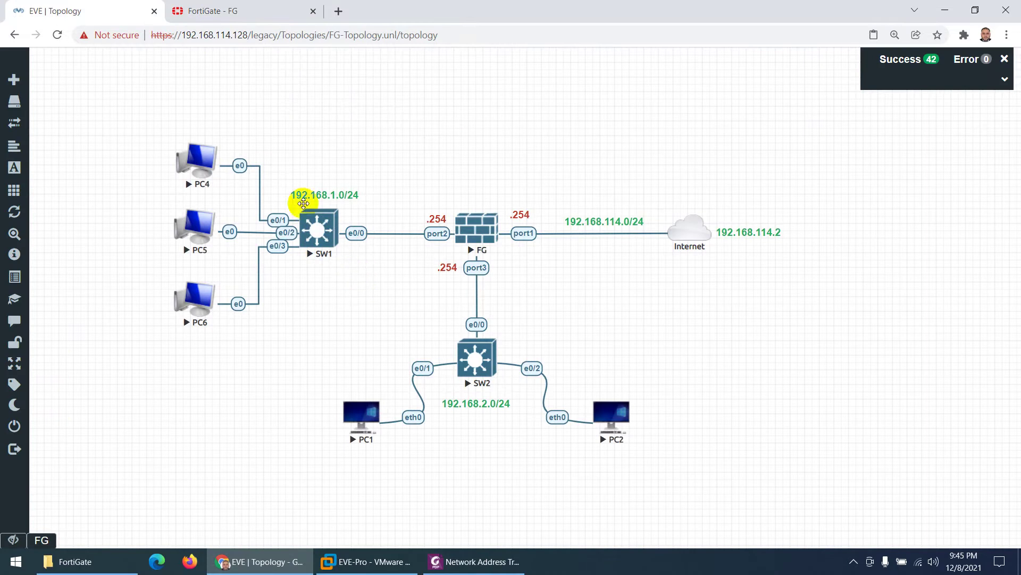
right_click(407, 96)
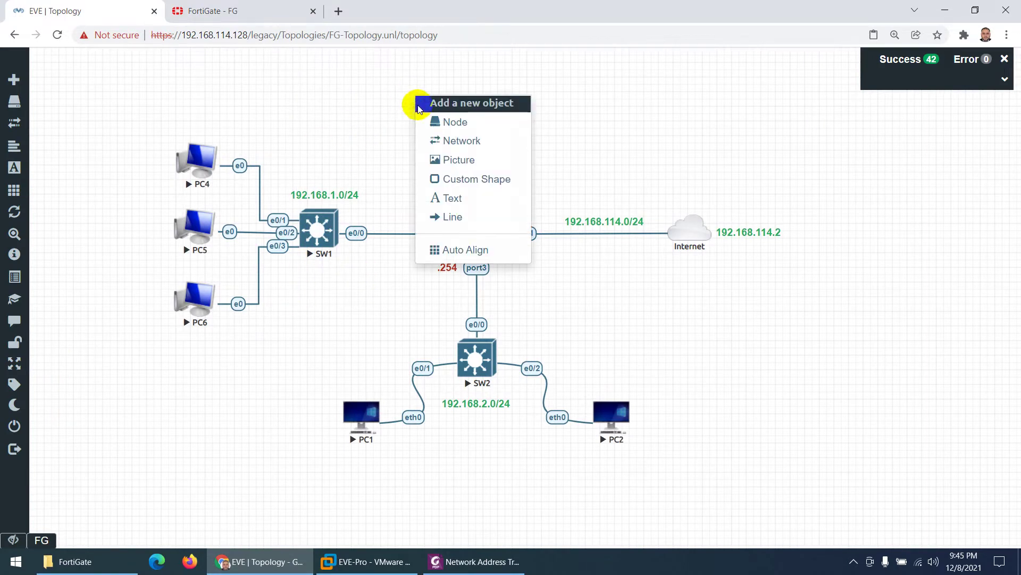
left_click(238, 8)
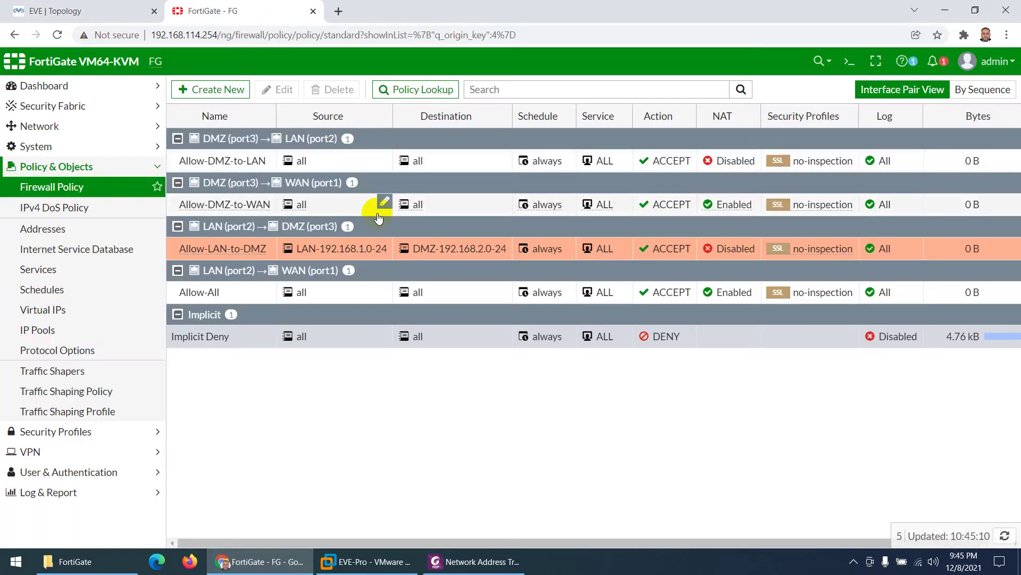
mouse_move(413, 337)
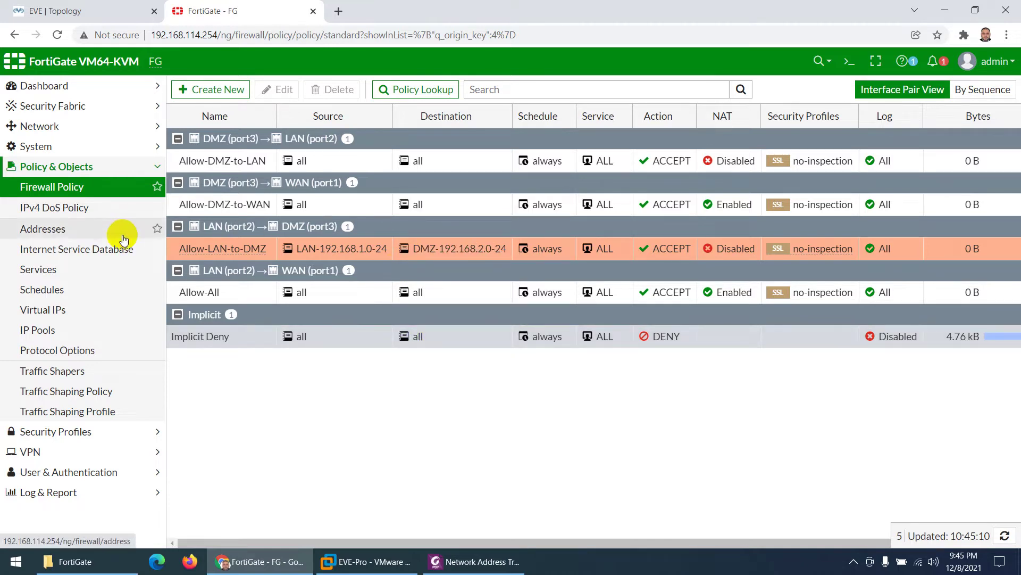
left_click(42, 126)
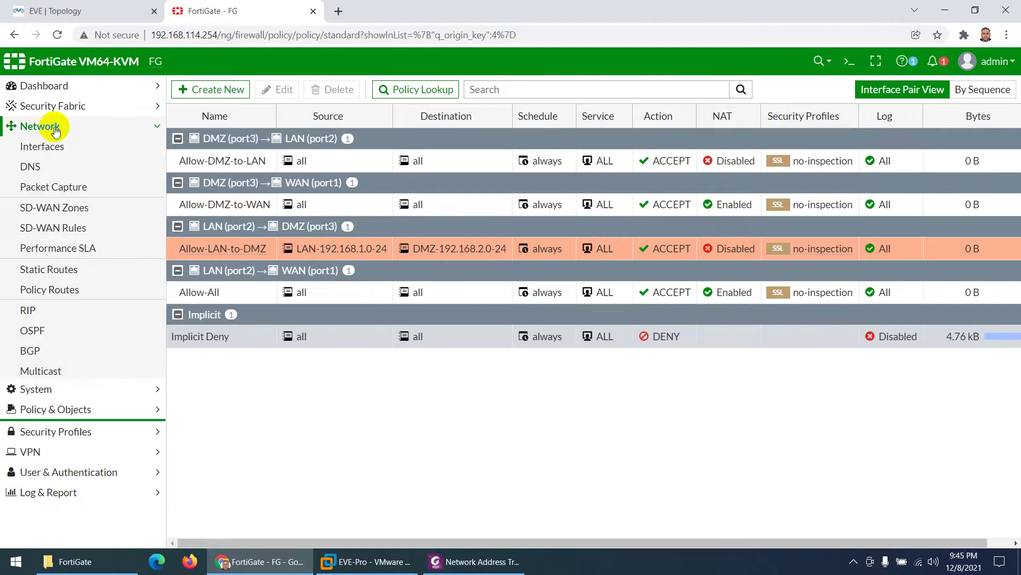
Step: Open Network > Interfaces and compare the port addresses against the EVE topology diagram
left_click(57, 151)
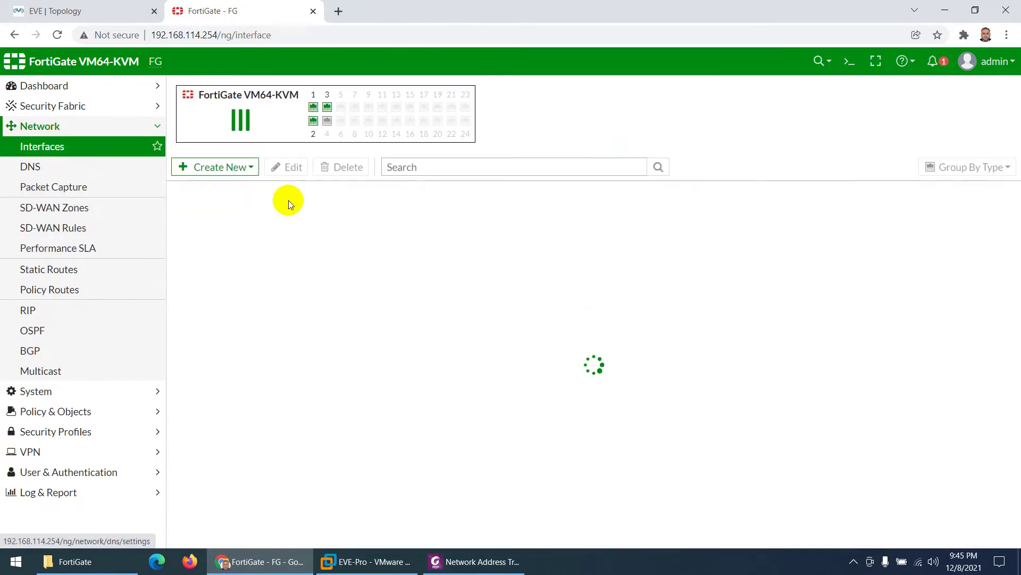
left_click(78, 6)
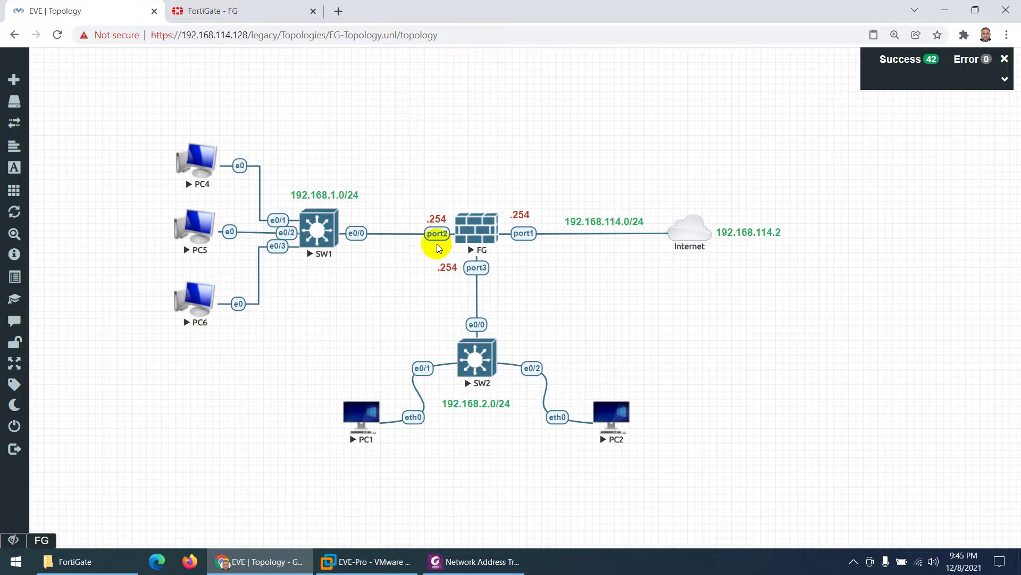
left_click(230, 10)
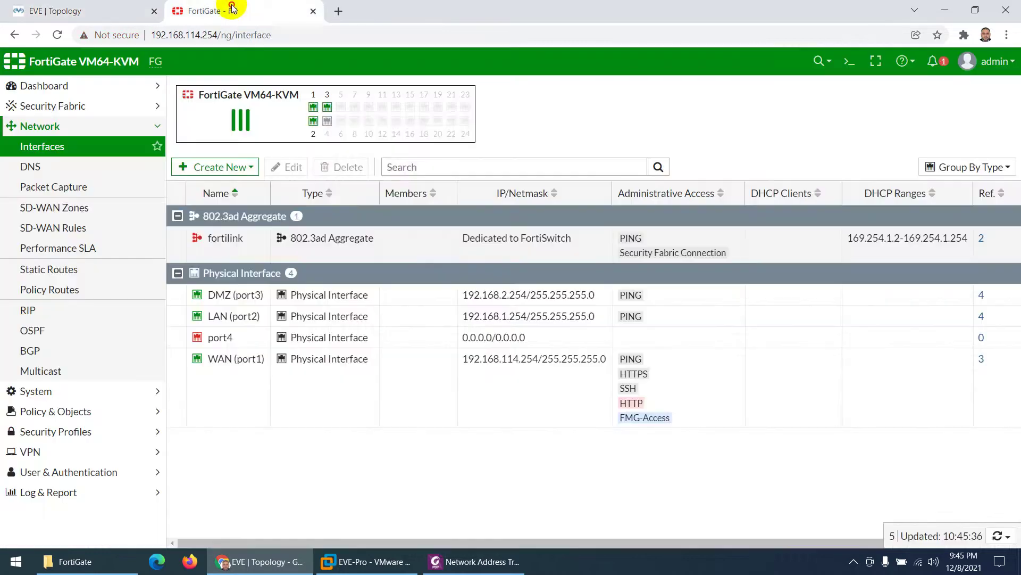
Step: Enable the DHCP server on LAN (port2) with range 192.168.1.1-192.168.1.253
double_click(240, 315)
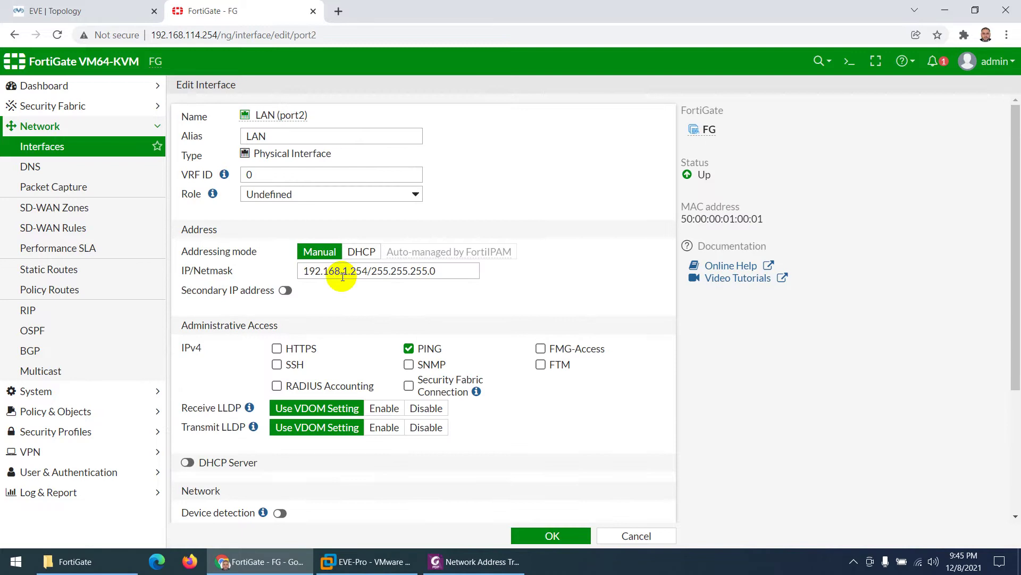
scroll(334, 301, "down", 3)
left_click(187, 280)
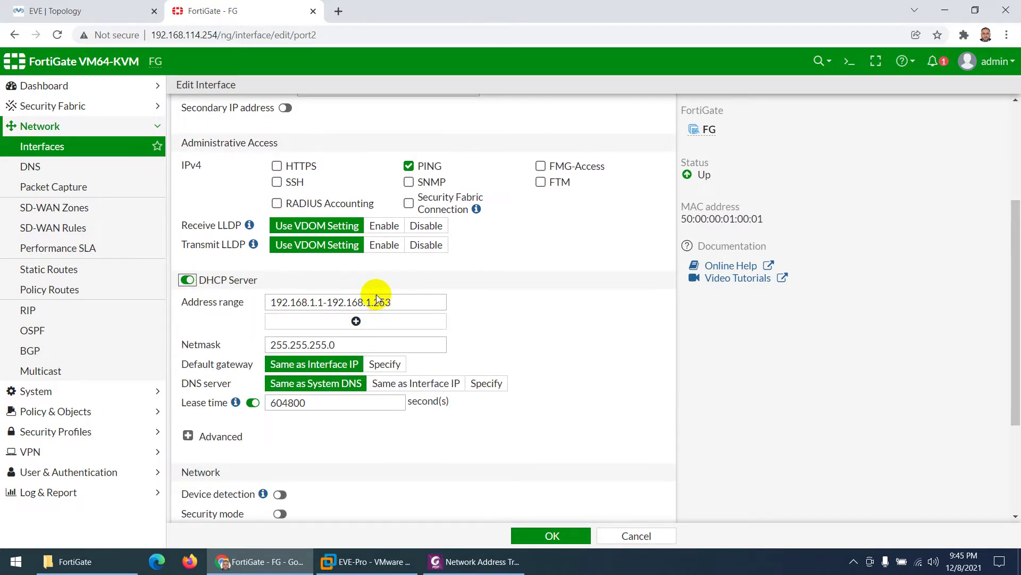
scroll(373, 235, "up", 3)
scroll(372, 298, "down", 6)
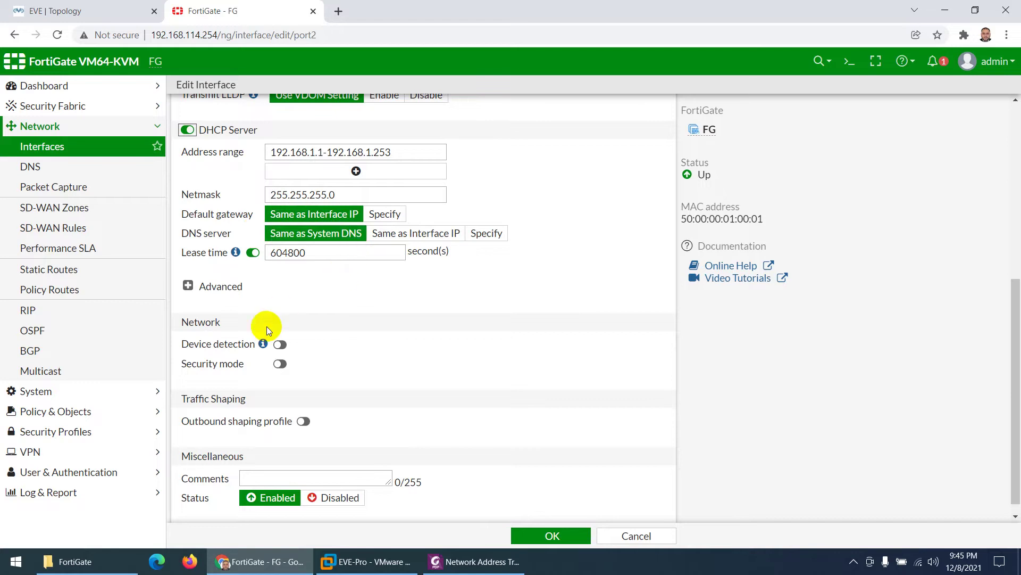
scroll(231, 353, "down", 1)
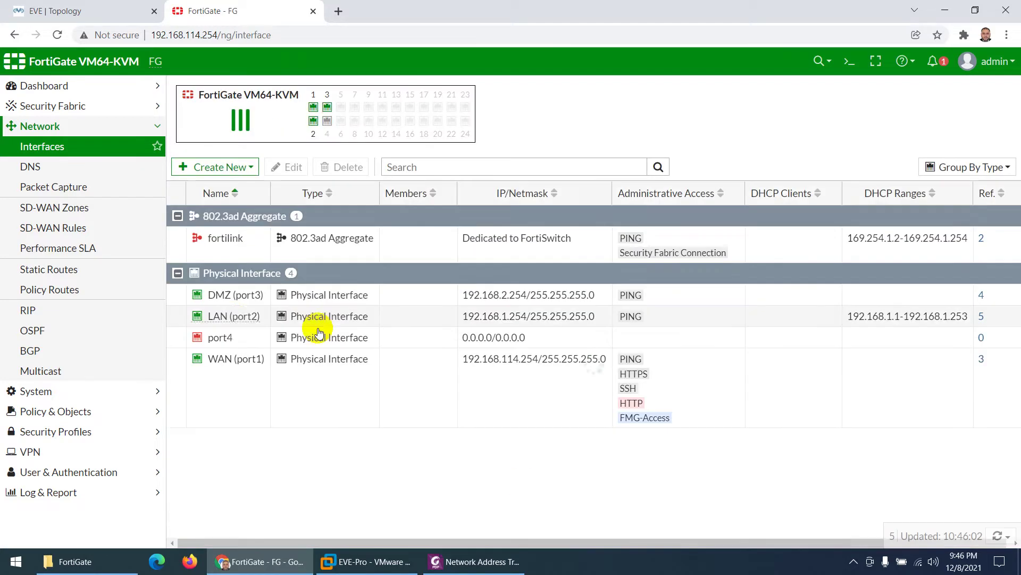
Step: Enable DHCP on DMZ (port3) serving 192.168.2.1-192.168.2.253, save, and return to the EVE topology
double_click(234, 301)
scroll(333, 300, "down", 1)
scroll(333, 300, "down", 3)
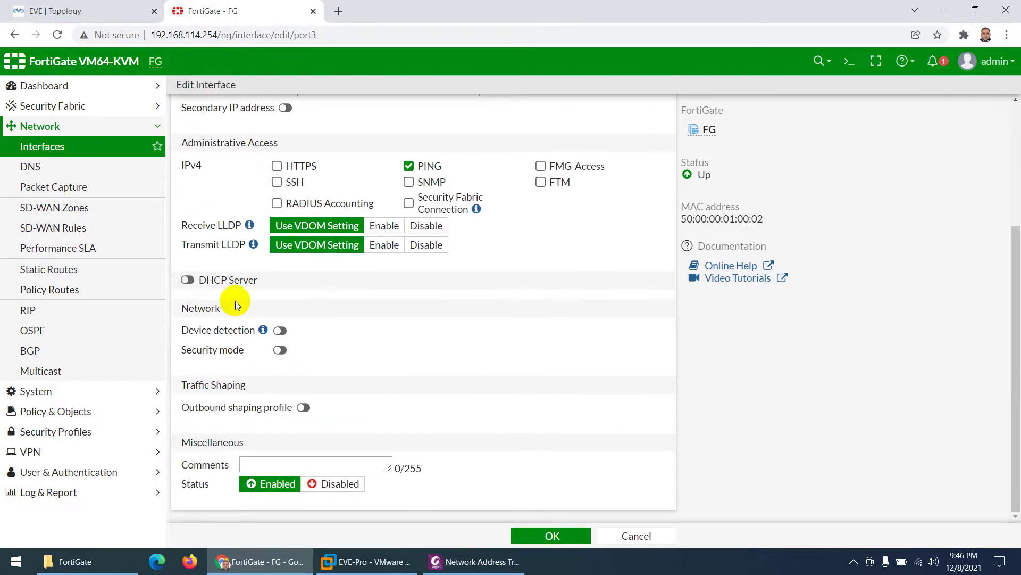
left_click(187, 278)
scroll(239, 365, "down", 3)
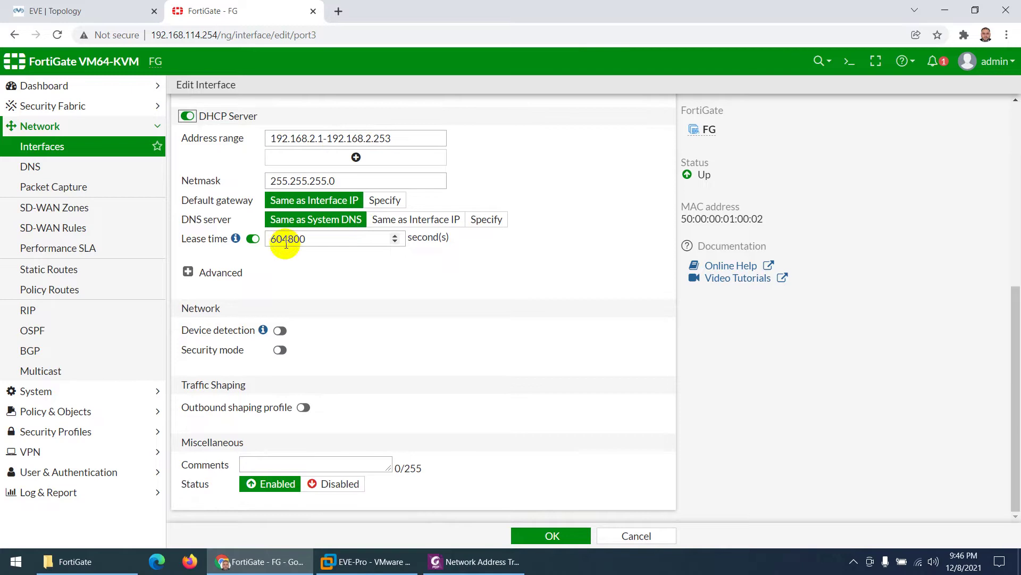
left_click(546, 536)
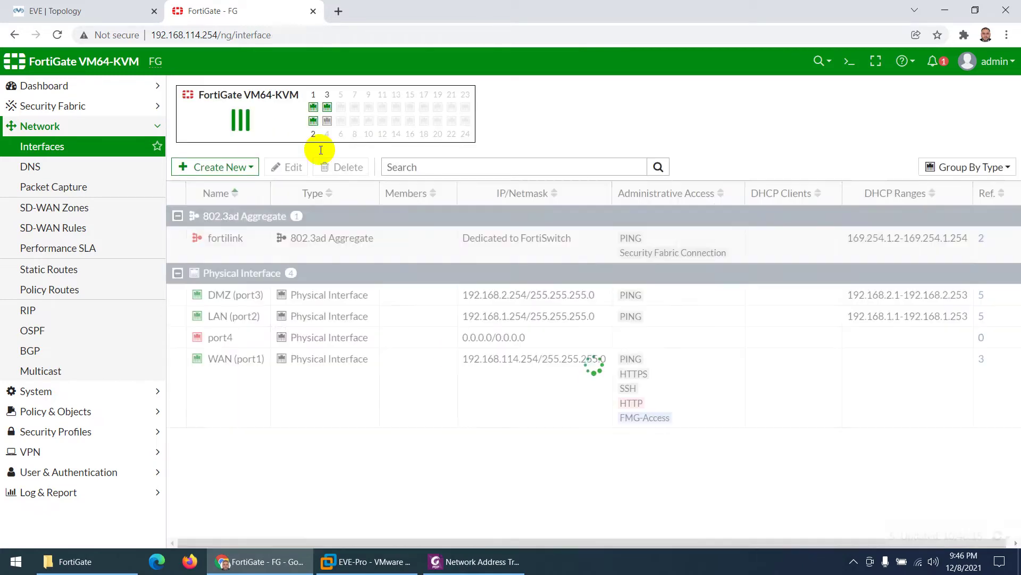
left_click(106, 11)
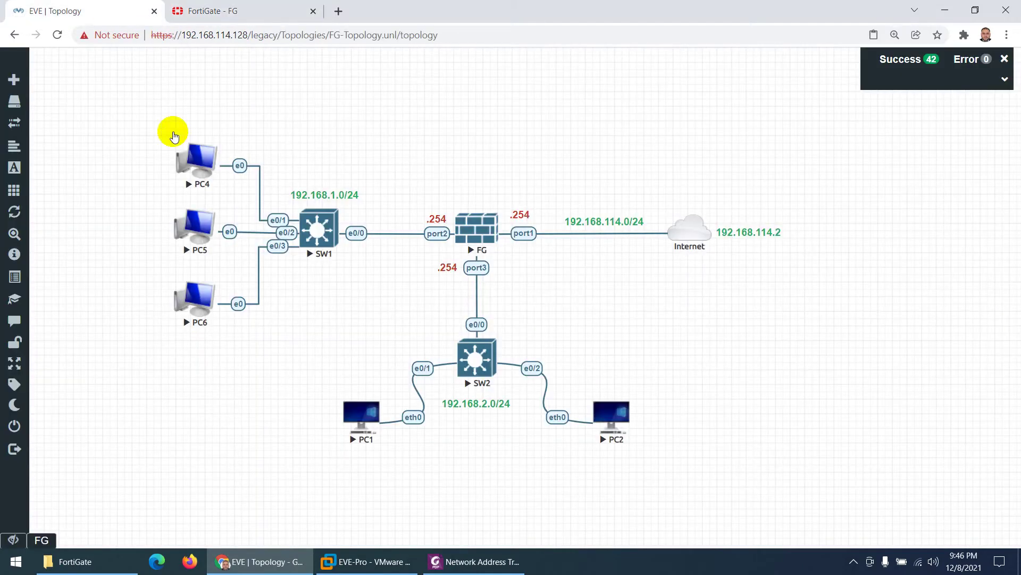
Step: Switch PC4's network settings to Use DHCP Broadcast in its console control panel
left_click(195, 164)
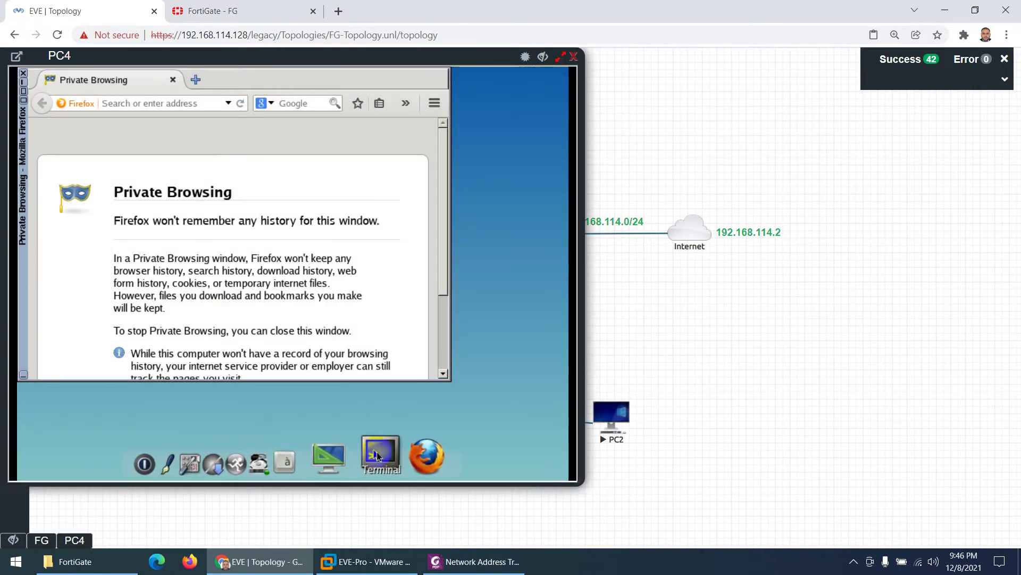
left_click(228, 459)
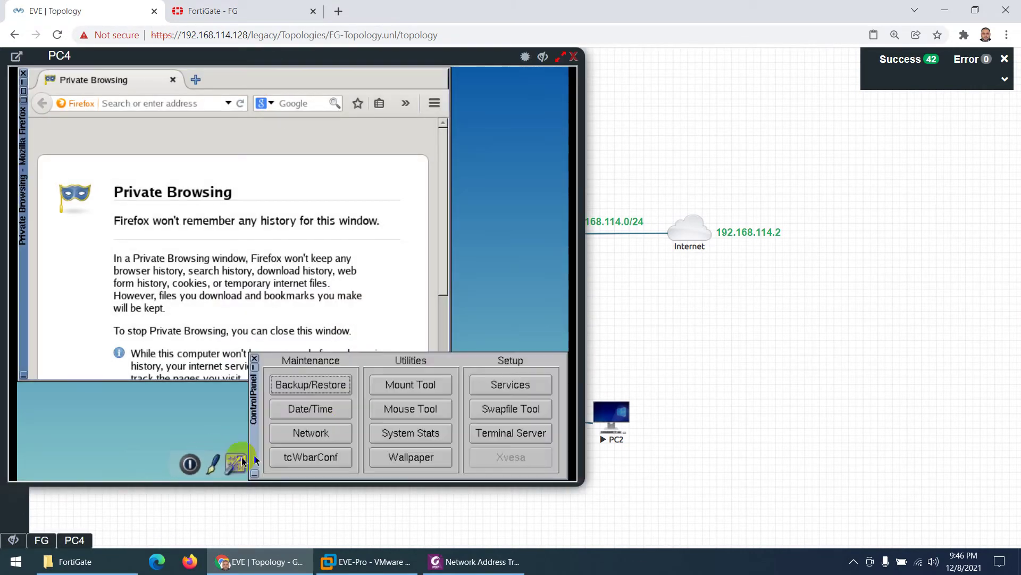
left_click(327, 432)
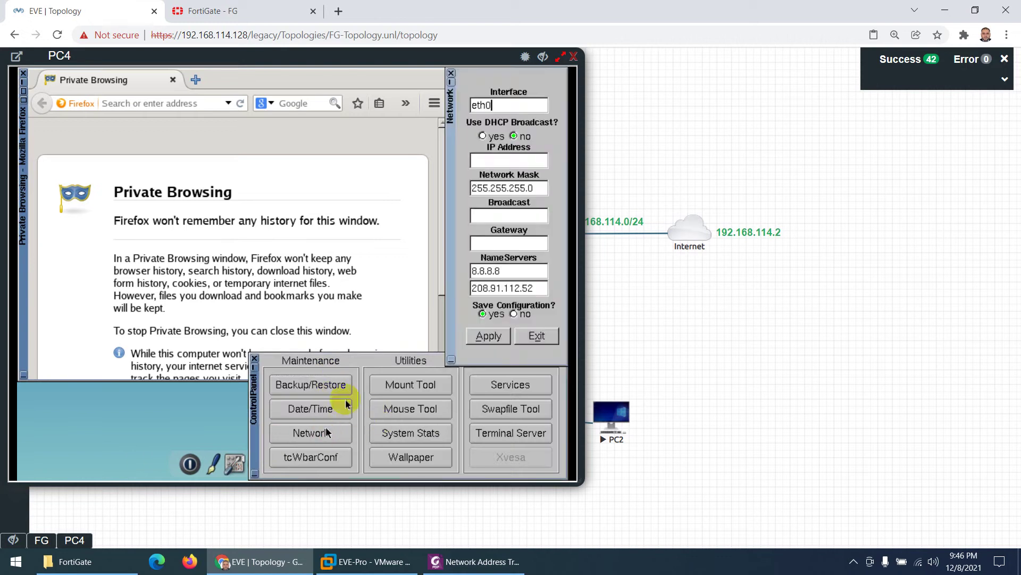
left_click(493, 138)
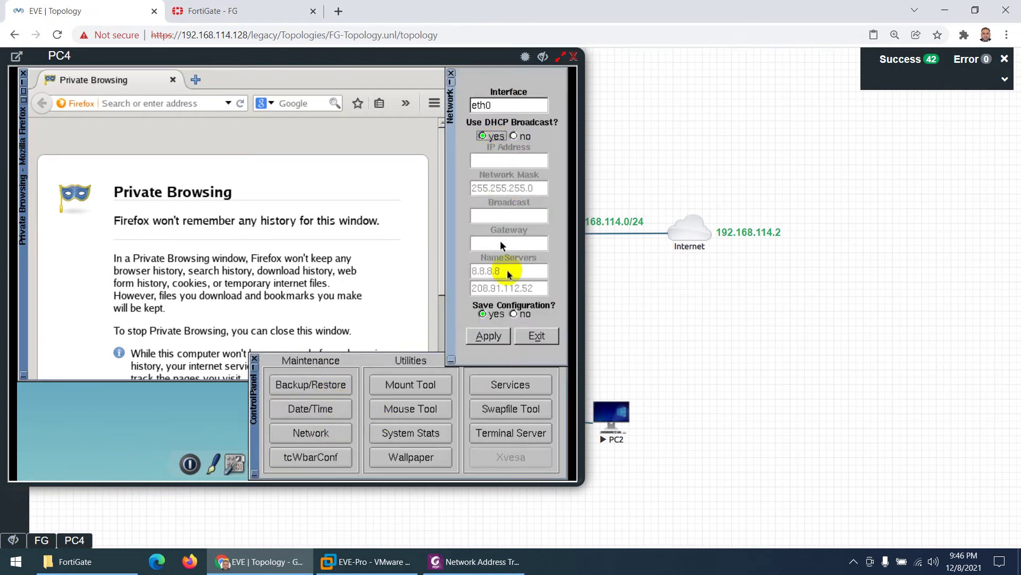
left_click(532, 337)
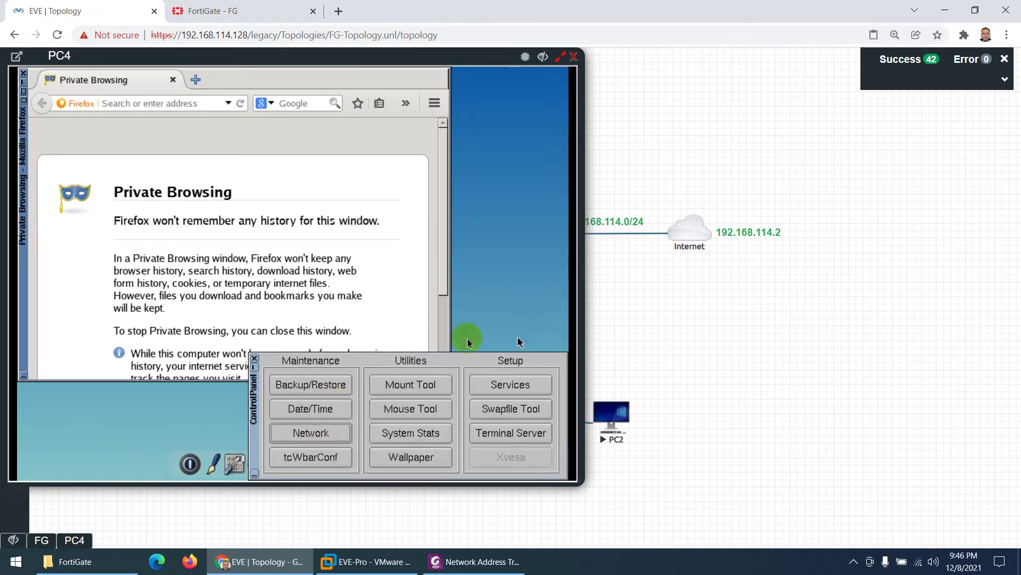
left_click(255, 358)
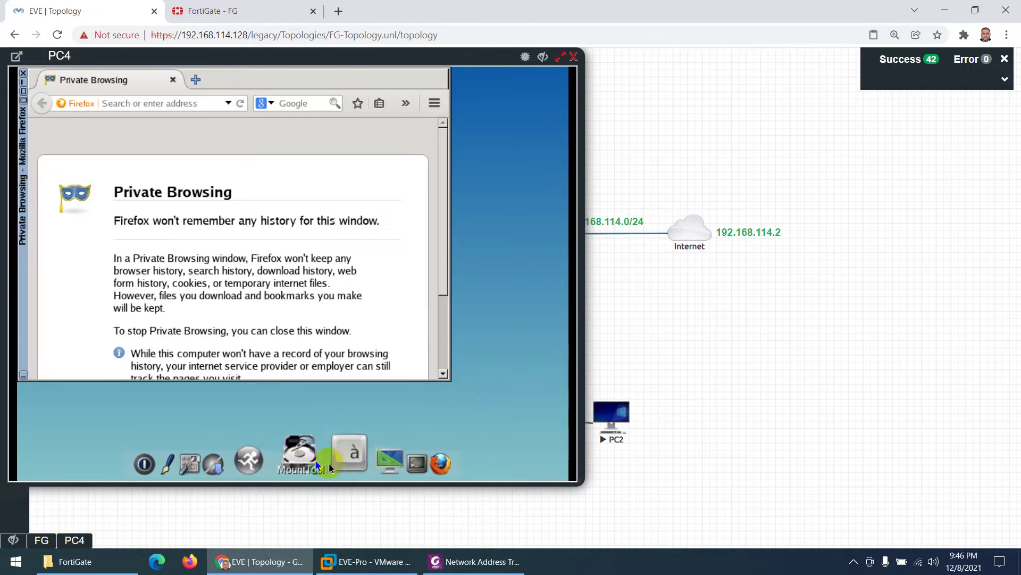
Step: Run ifconfig on PC4 to confirm eth0 received 192.168.1.3/255.255.255.0
left_click(373, 458)
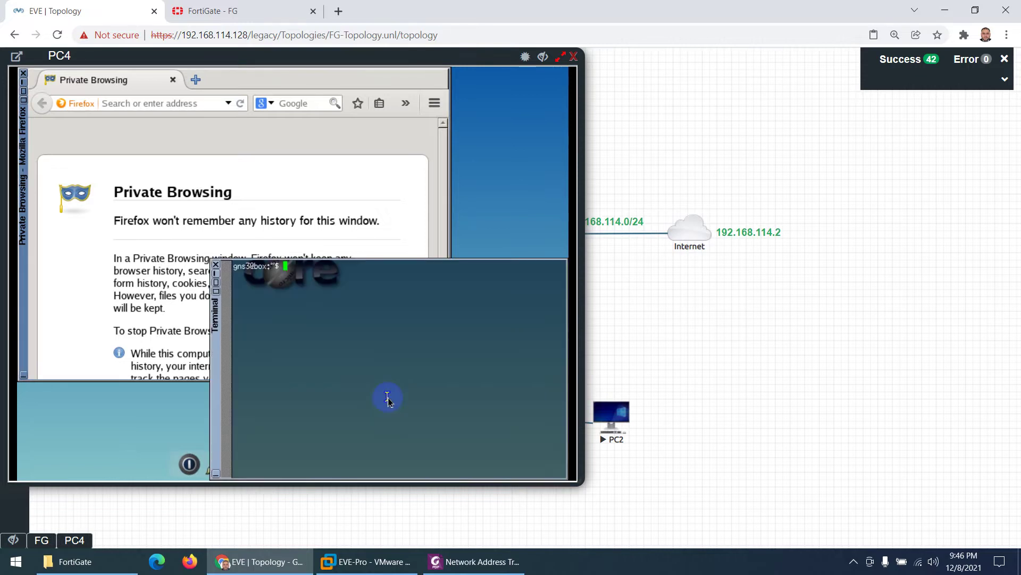
type("ifconfig")
key("Return")
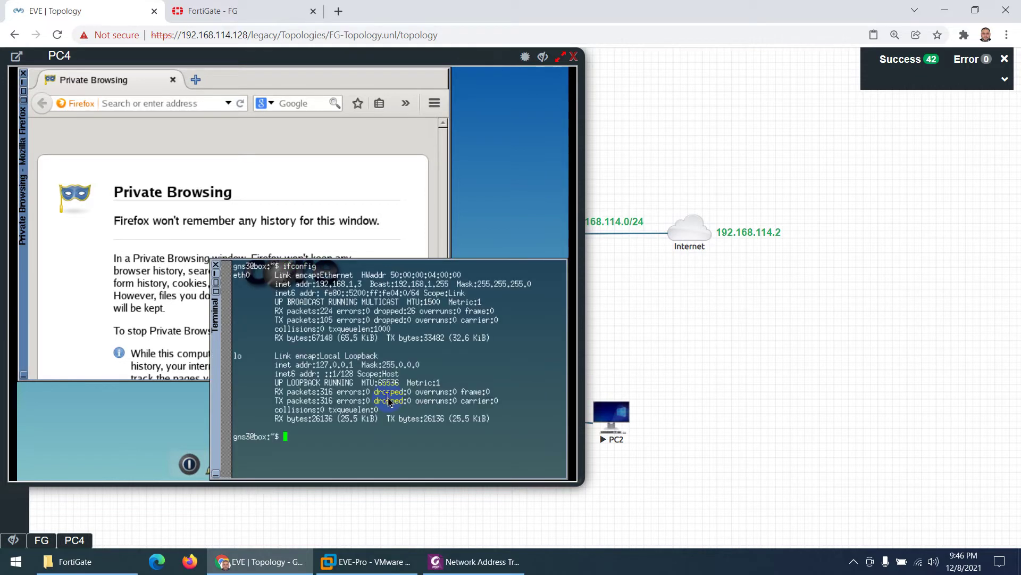
left_click(216, 265)
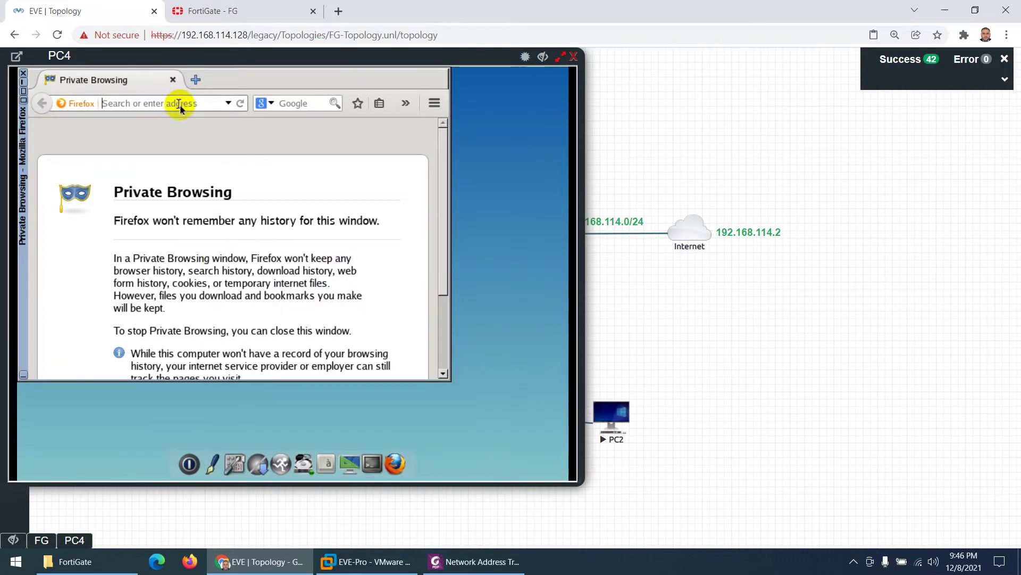
type("www.googl")
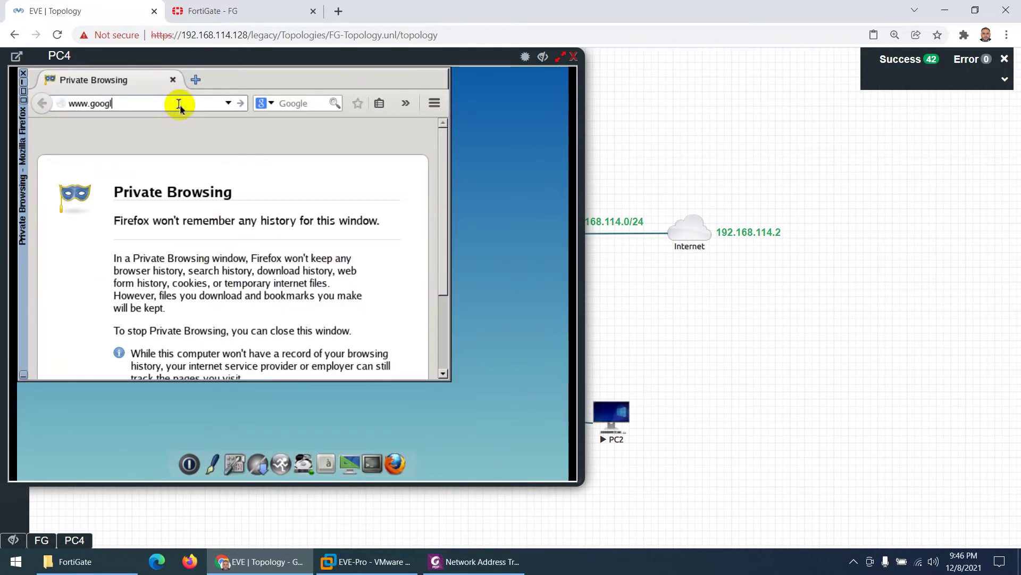
type("e.com")
key("Return")
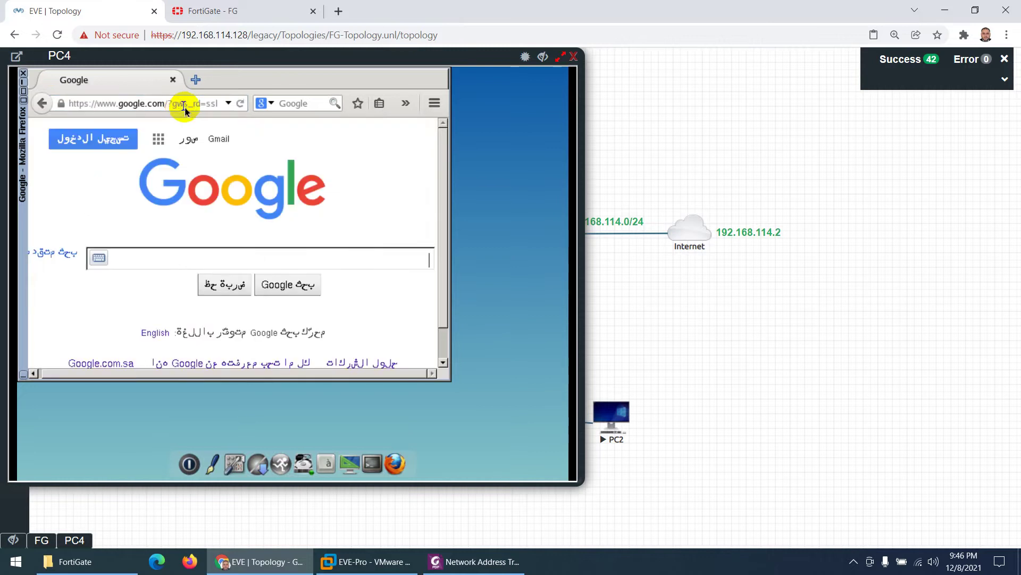
left_click(541, 56)
left_click(298, 12)
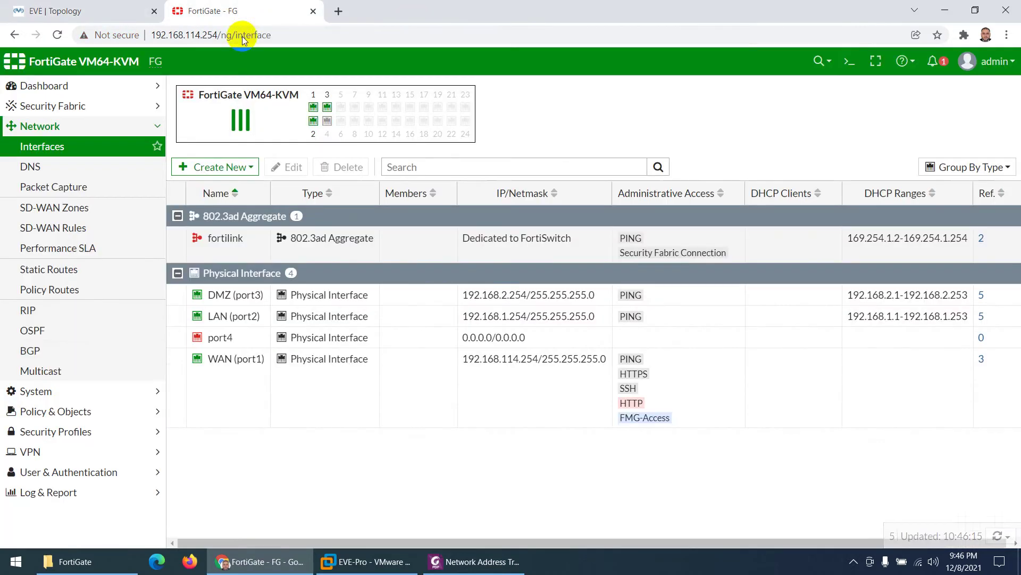
left_click(51, 493)
left_click(64, 267)
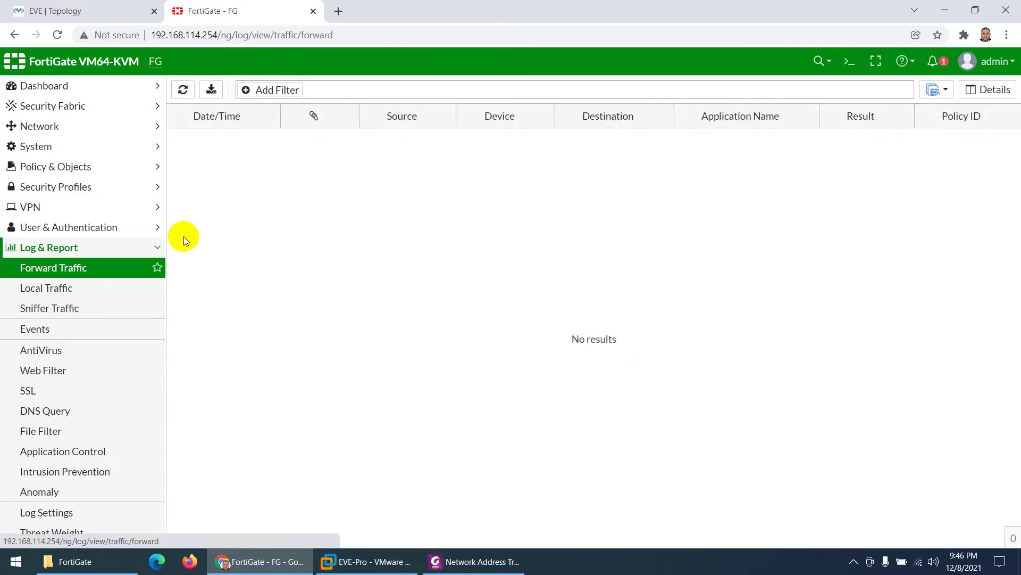
left_click(184, 89)
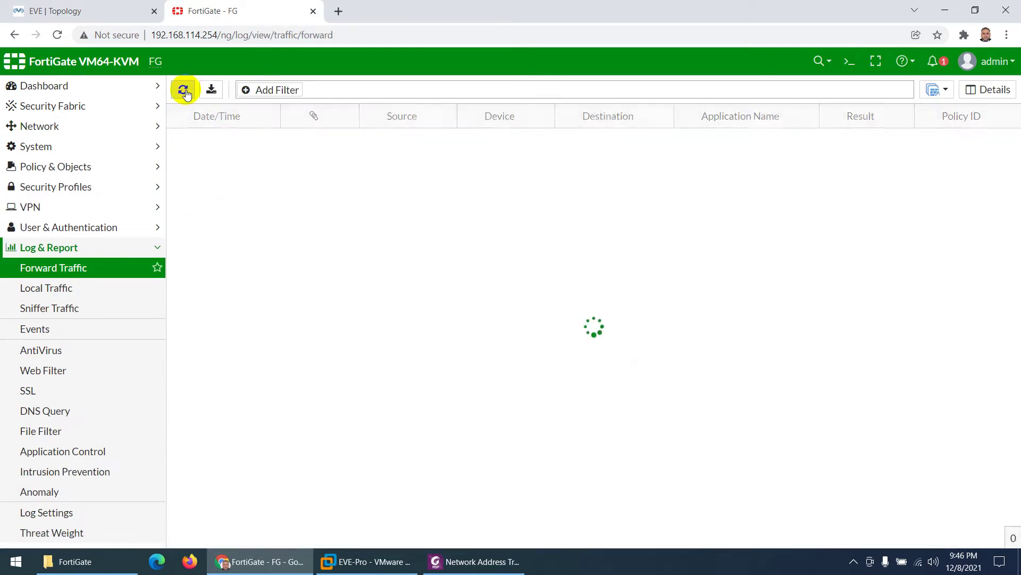
left_click(188, 93)
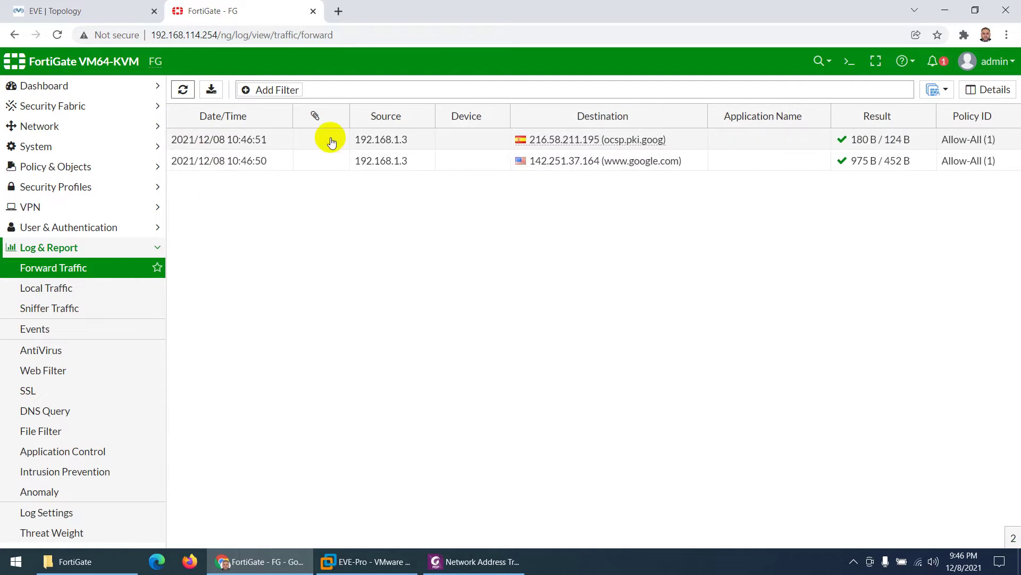
left_click(52, 9)
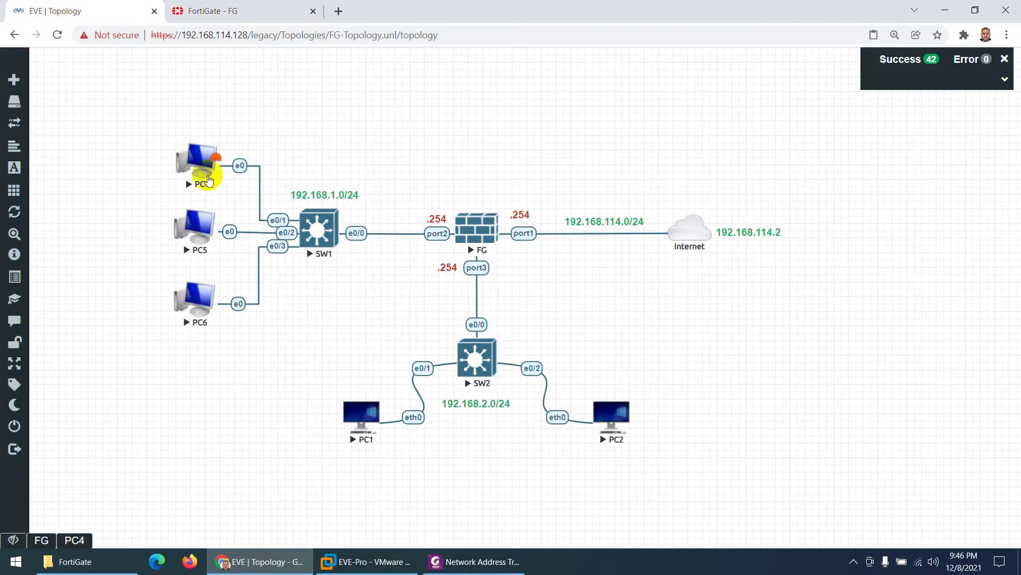
left_click(232, 10)
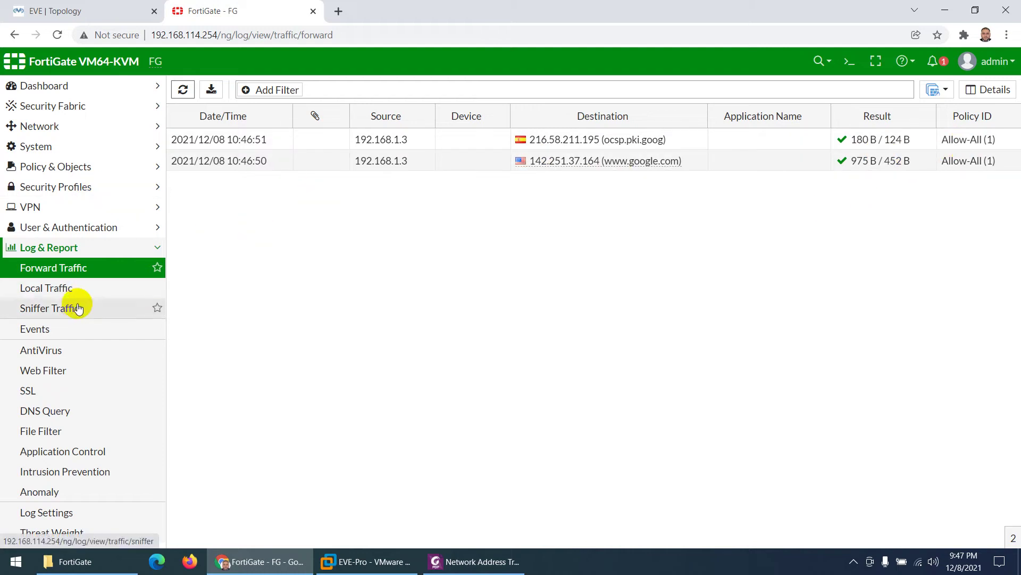
left_click(55, 167)
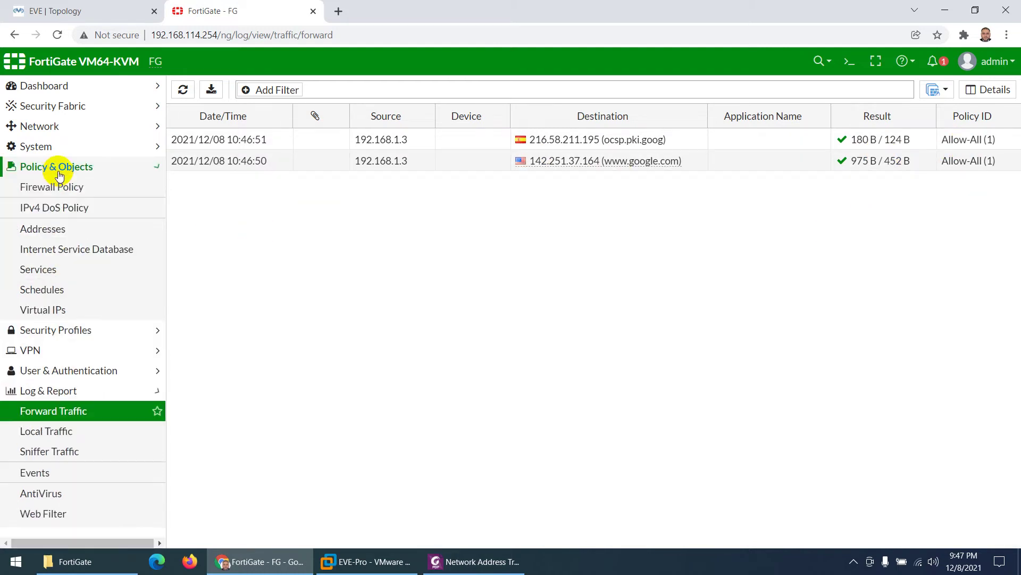
Step: Rename the Allow-All firewall policy to Allow-LAN-to-WAN and save it
left_click(52, 186)
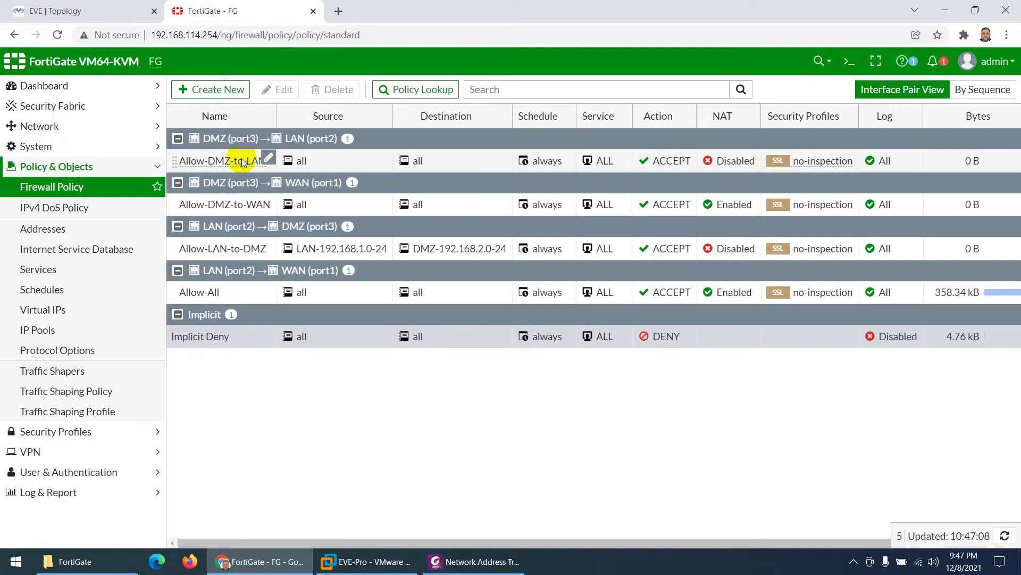
double_click(202, 293)
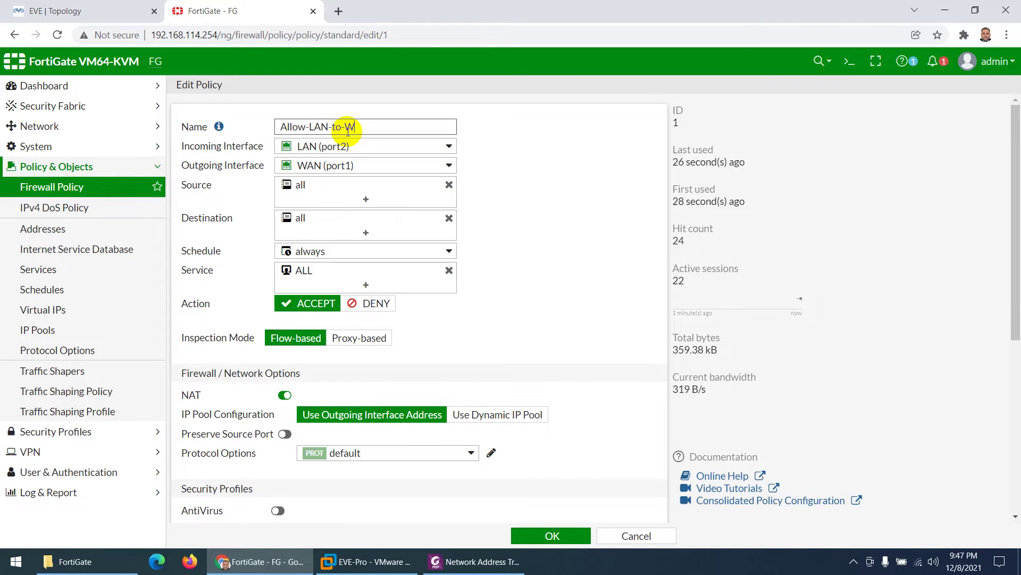
left_click(536, 536)
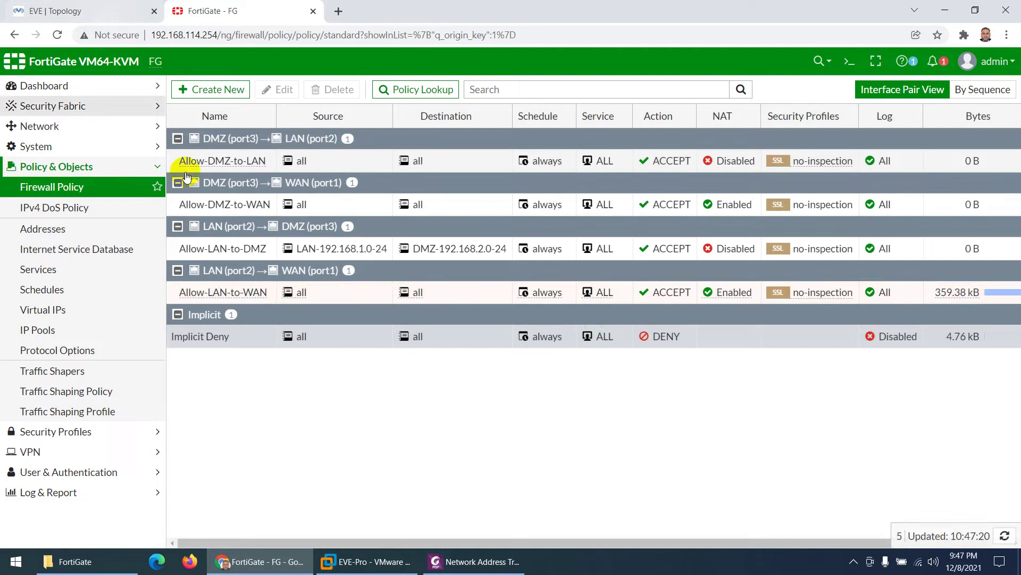
left_click(108, 6)
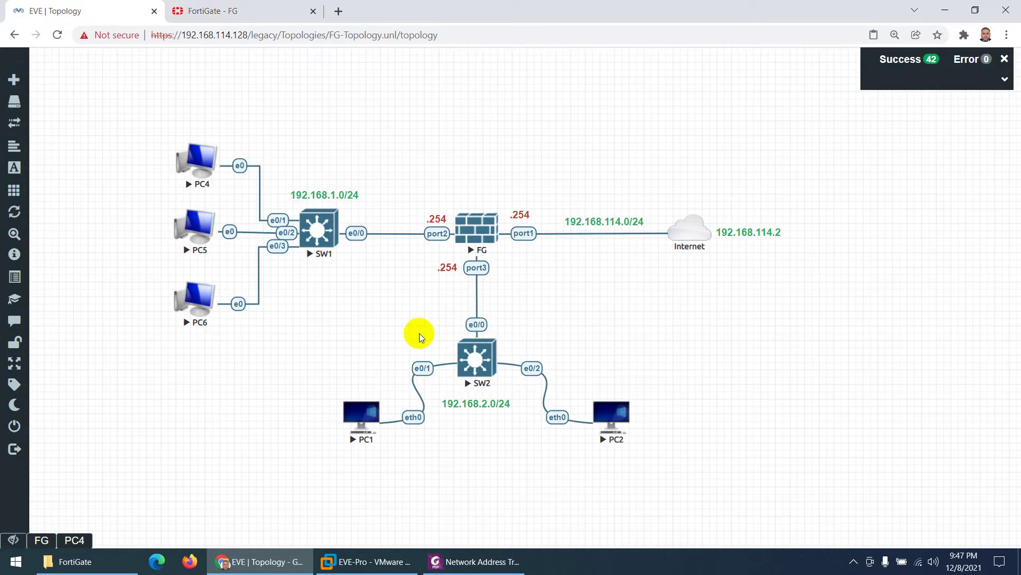
Step: In a PC1 terminal, check with ifconfig that eth0 holds 192.168.2.1
left_click(363, 411)
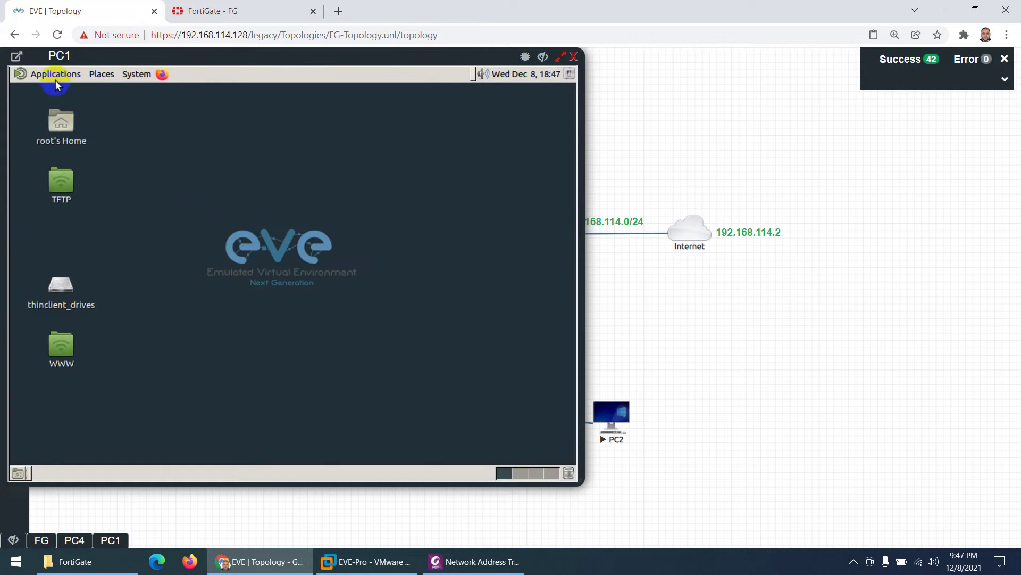
left_click(54, 74)
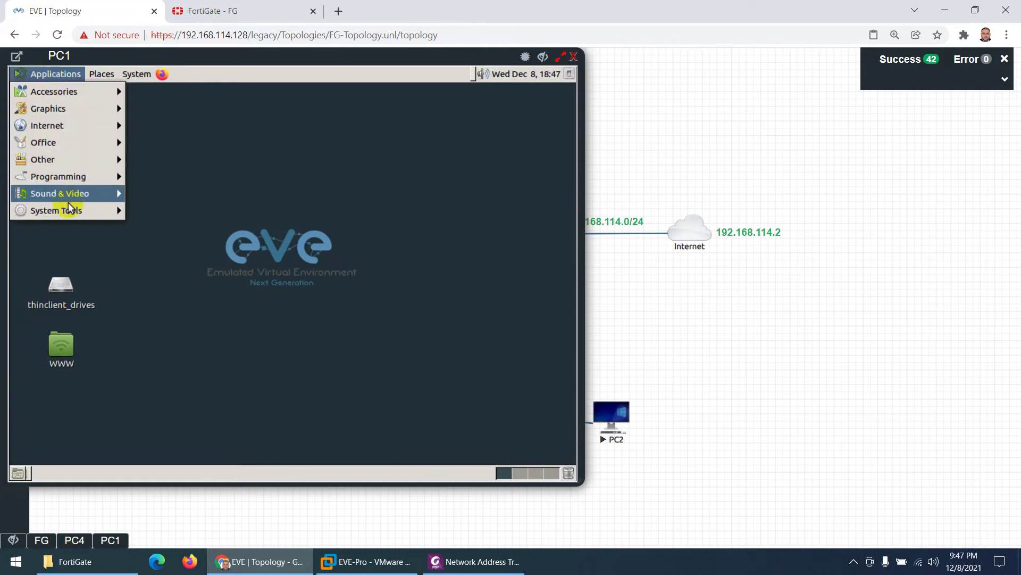
mouse_move(68, 208)
left_click(181, 275)
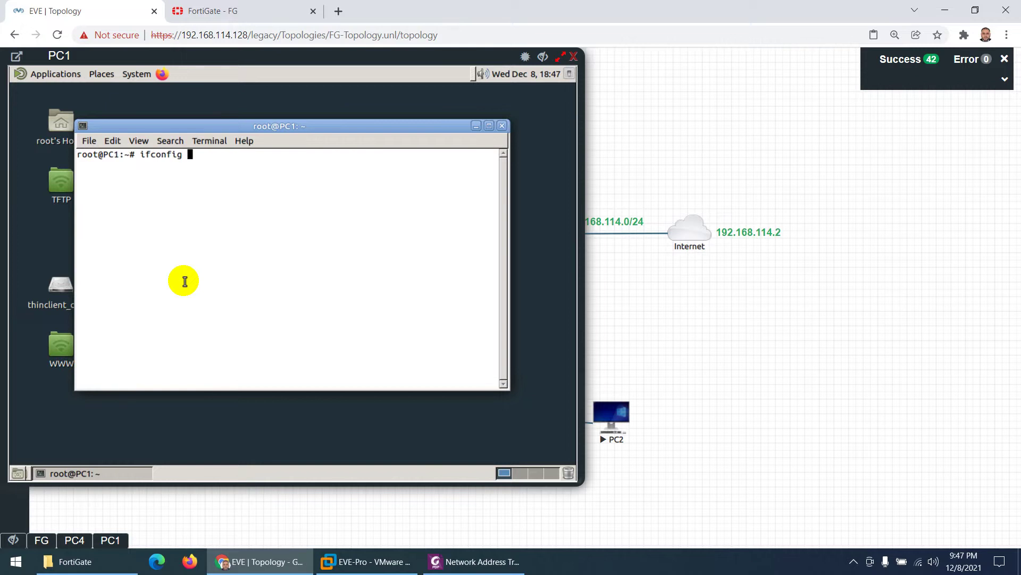
key("Return")
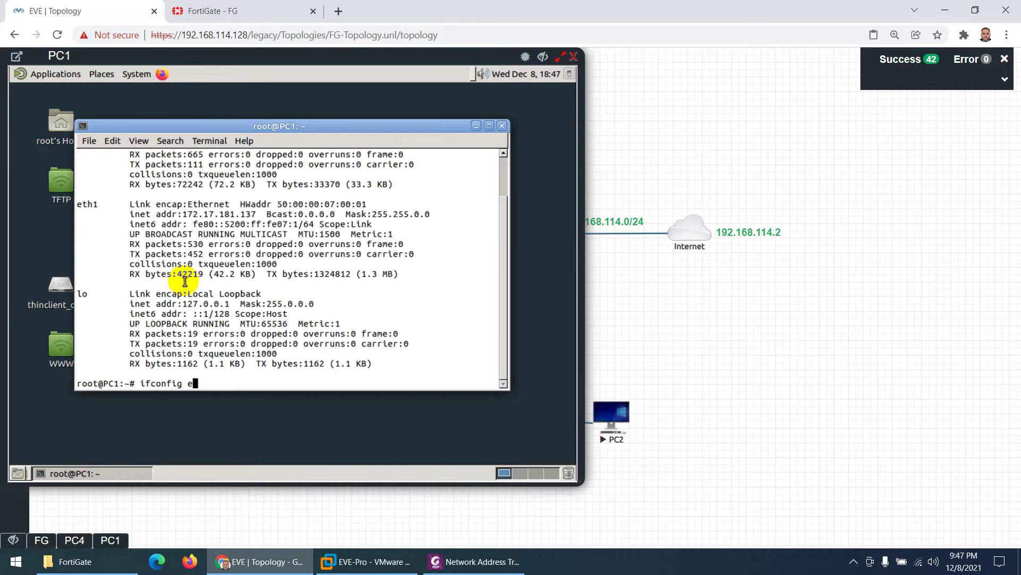
type("ifconfig eth0")
key("Return")
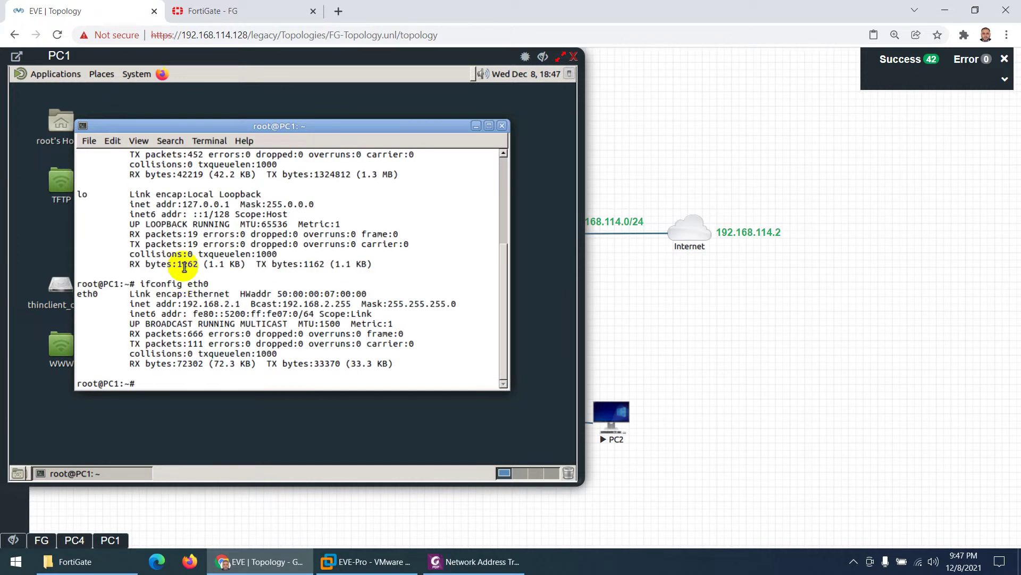
left_click_drag(245, 304, 219, 304)
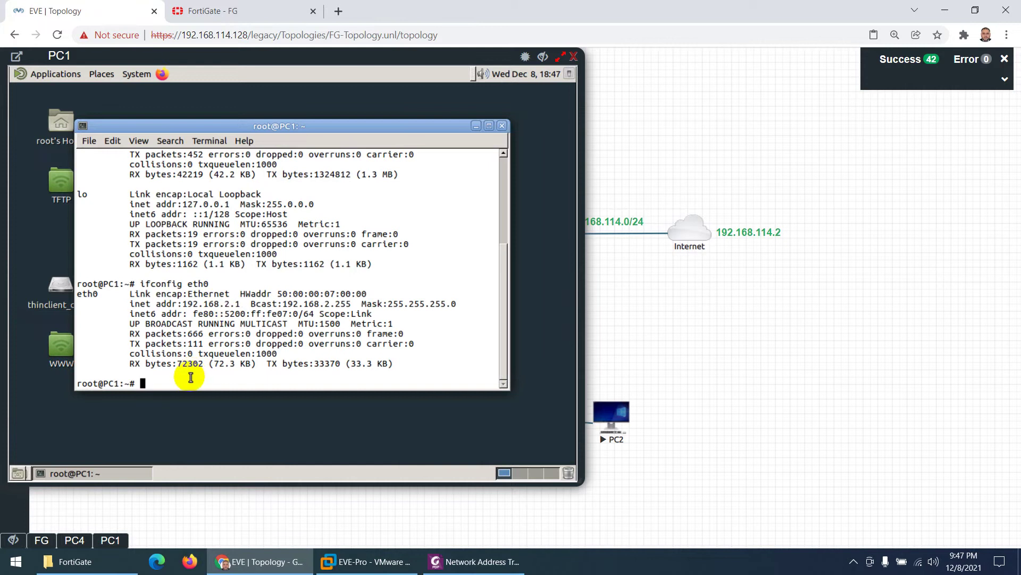
Step: Ping 8.8.8.8 from PC1, confirm 0% packet loss, and close the terminal
key("ctrl+l")
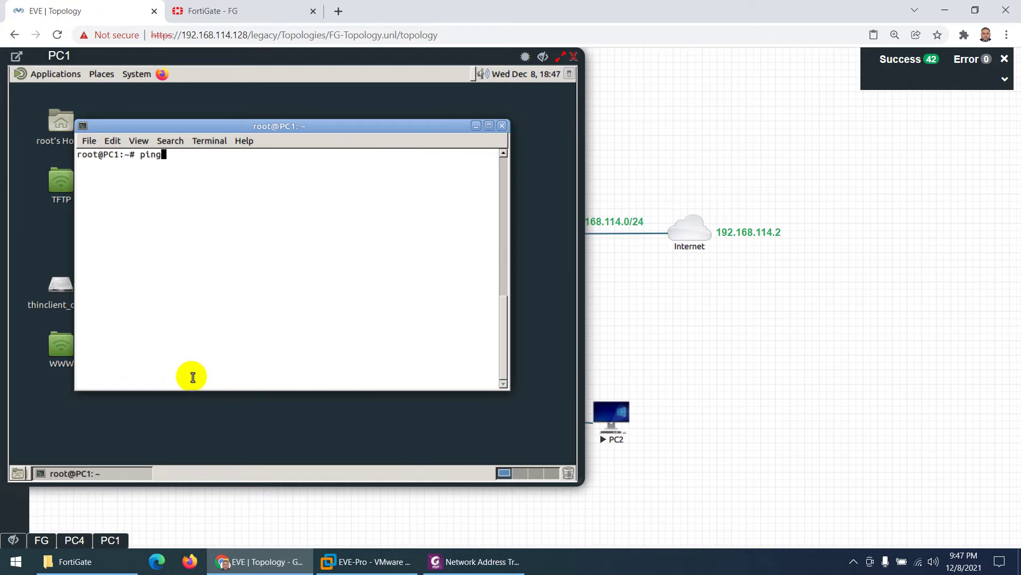
type("ping 8.8.8")
key("Return")
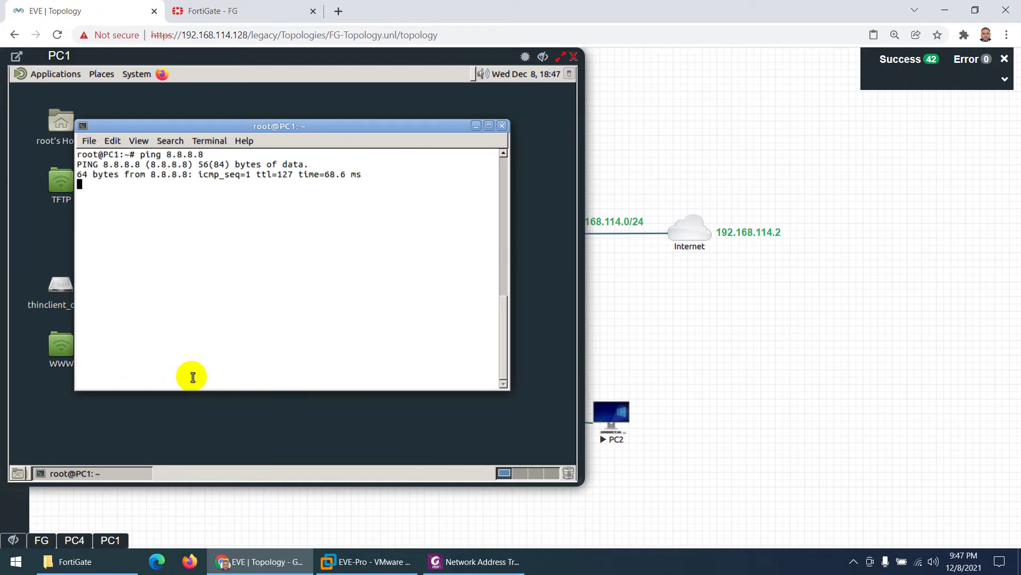
key("ctrl+c")
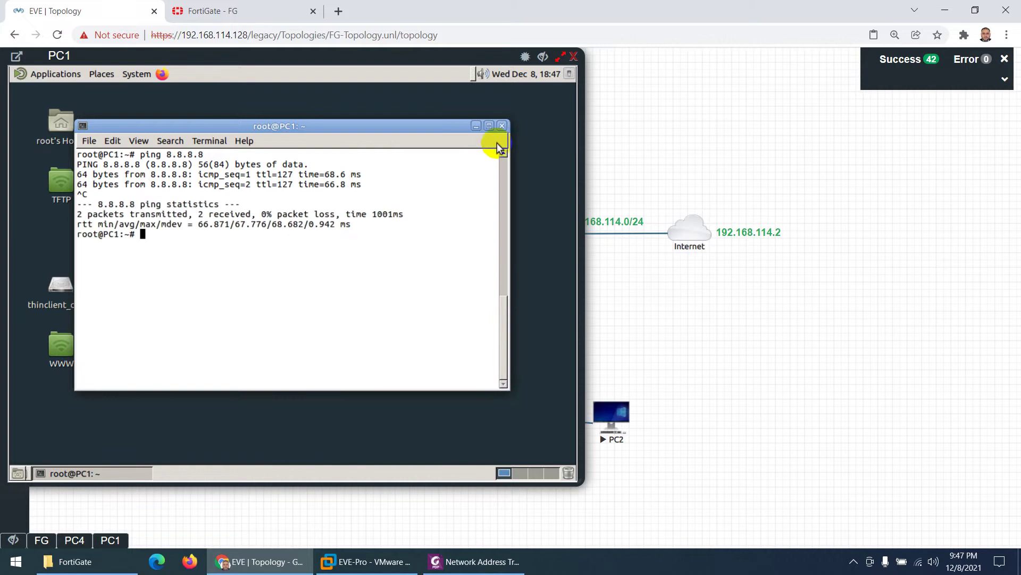
left_click(502, 127)
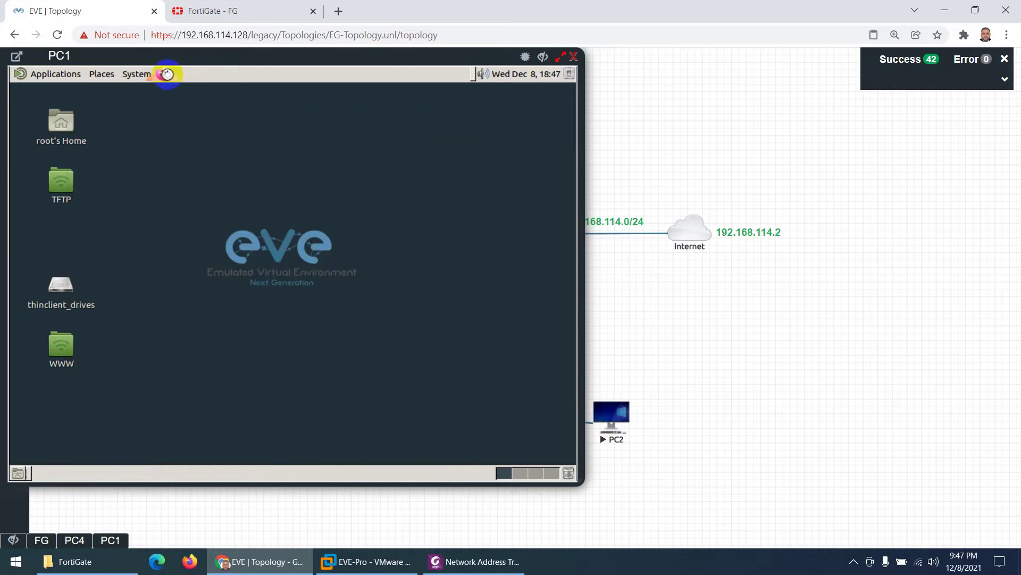
left_click(167, 74)
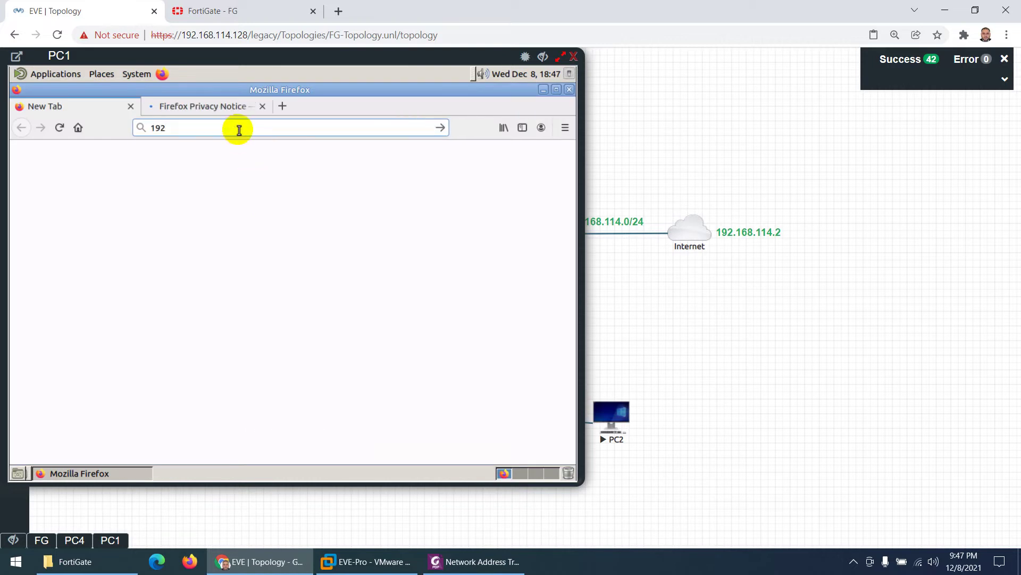
type("w.mozilla.org/")
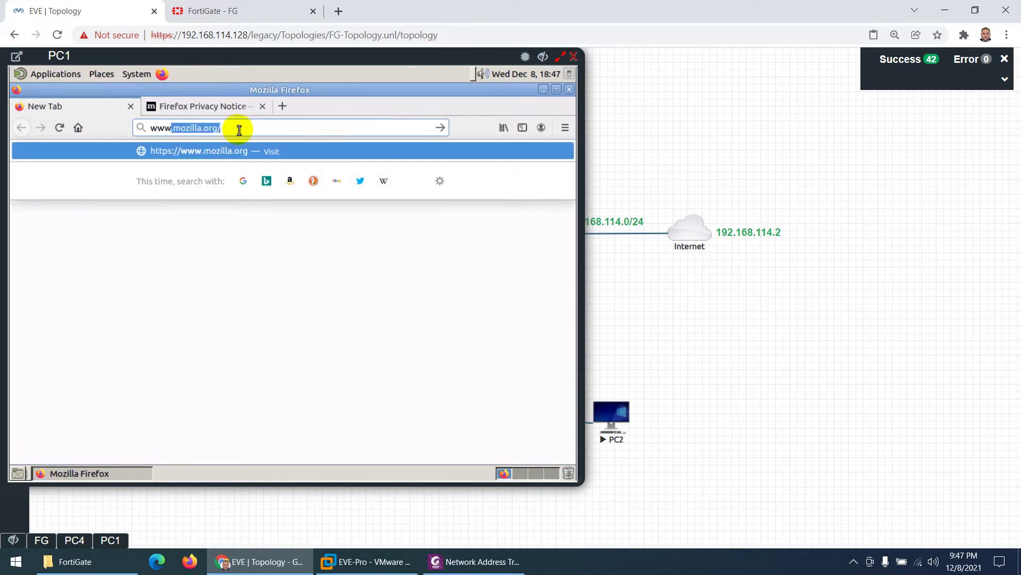
key("Return")
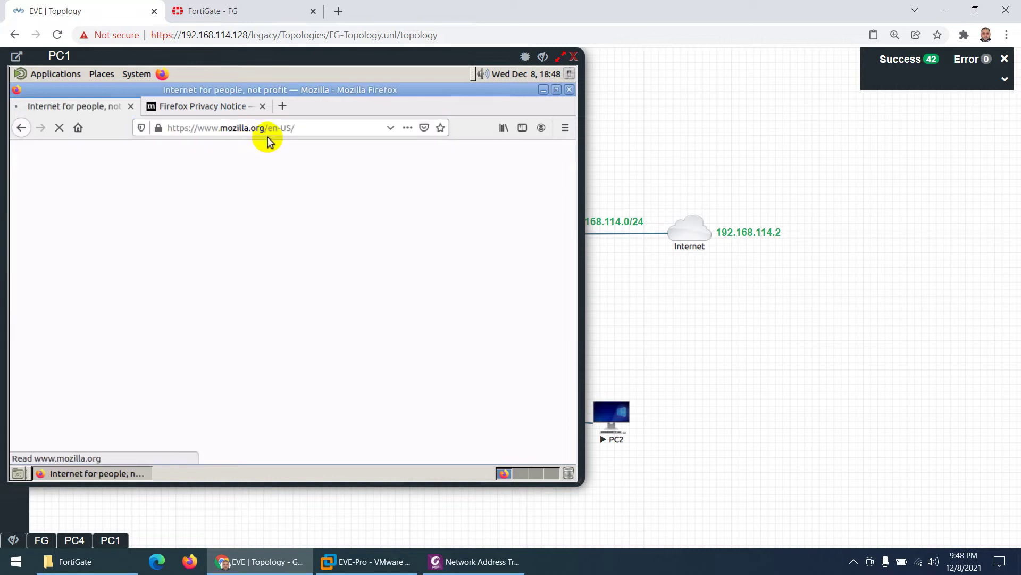
left_click(271, 131)
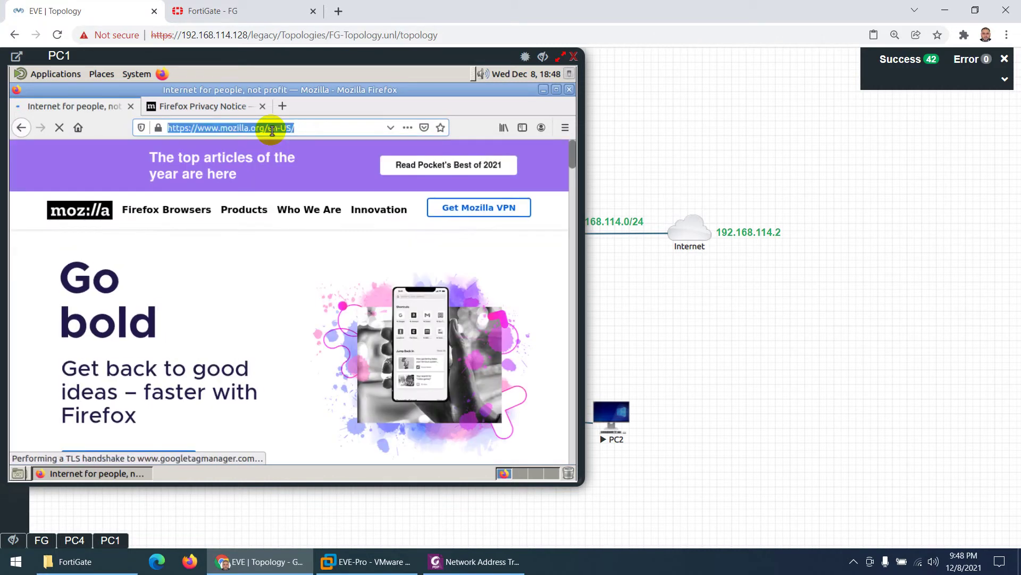
type("twitter.com")
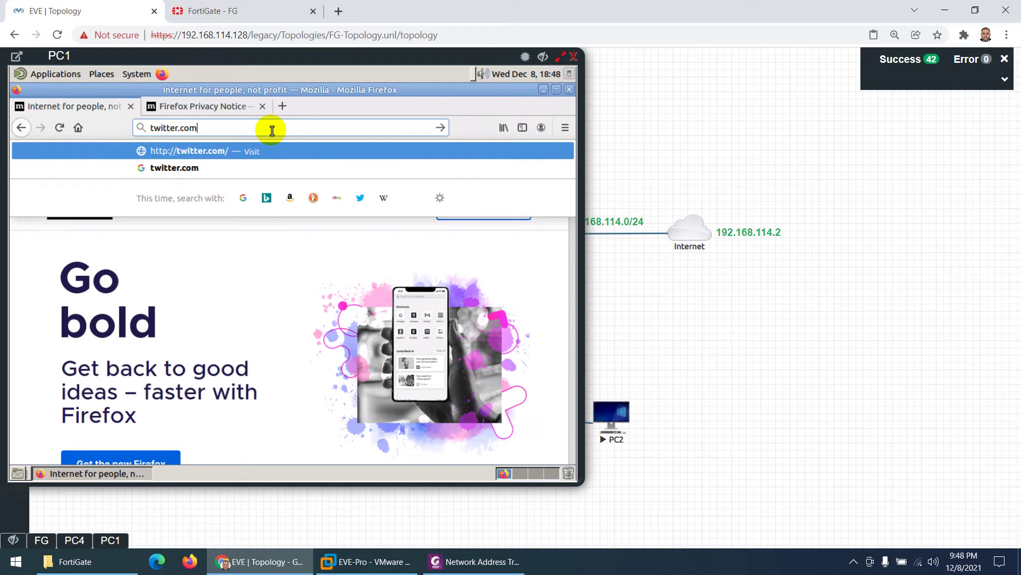
key("Return")
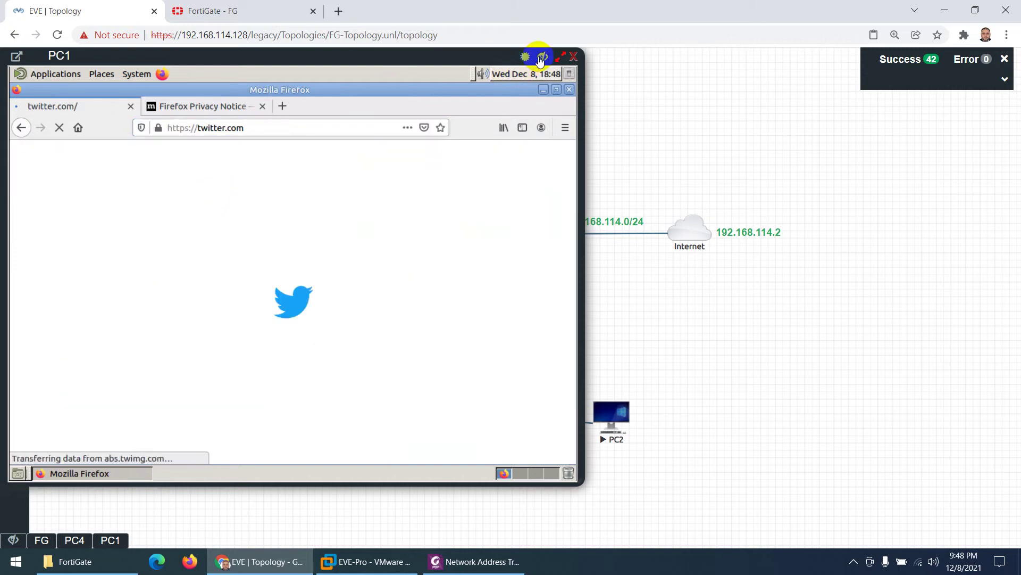
left_click(543, 55)
left_click(256, 11)
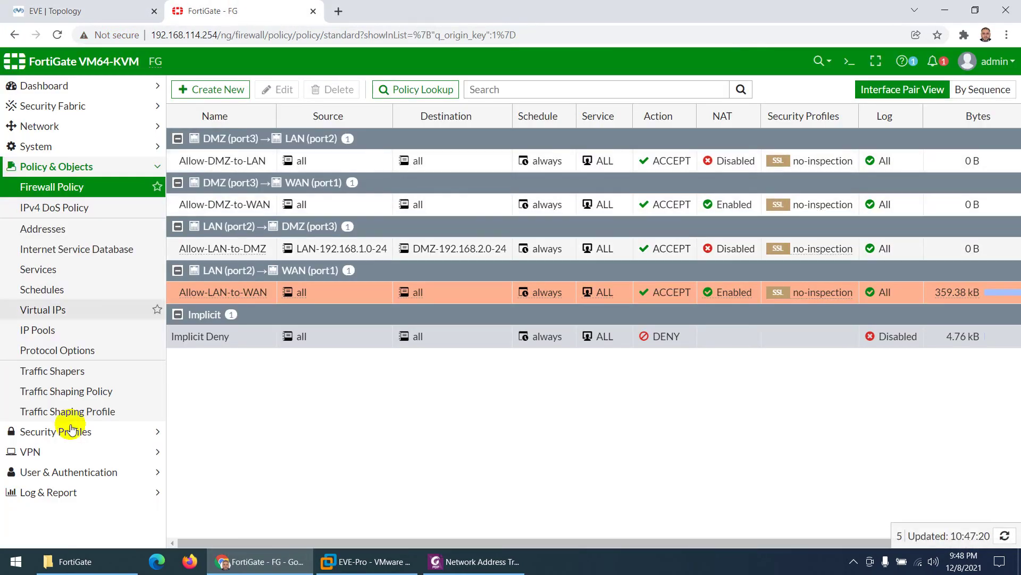
Step: Check the Forward Traffic log for 192.168.2.1 sessions allowed by Allow-DMZ-to-WAN
left_click(29, 491)
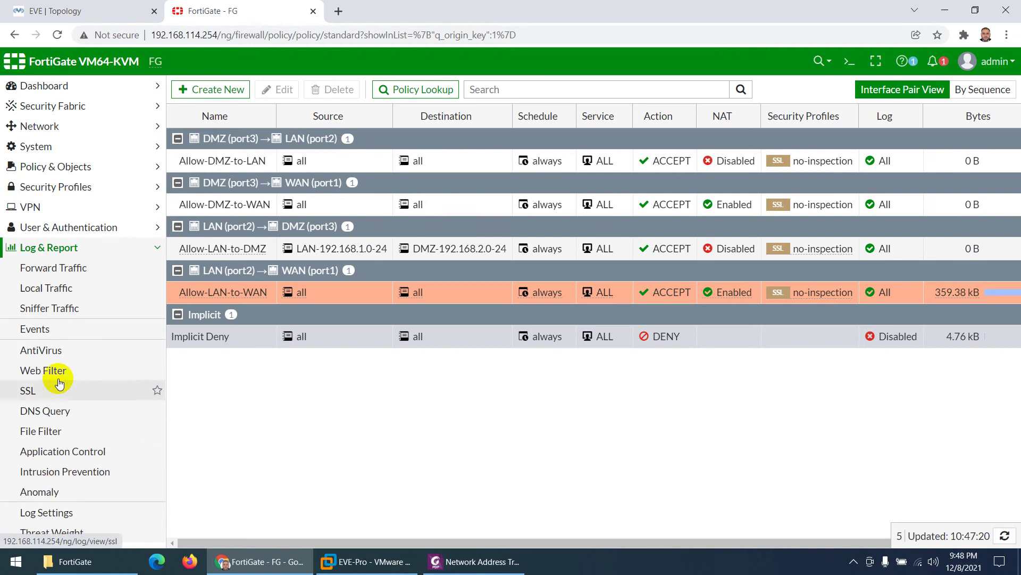
left_click(43, 267)
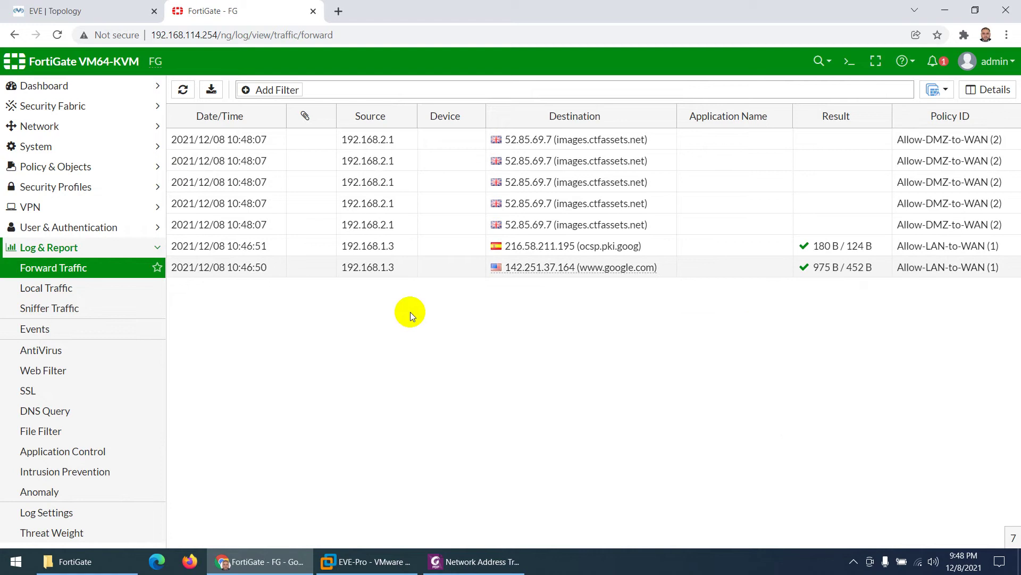
left_click(87, 11)
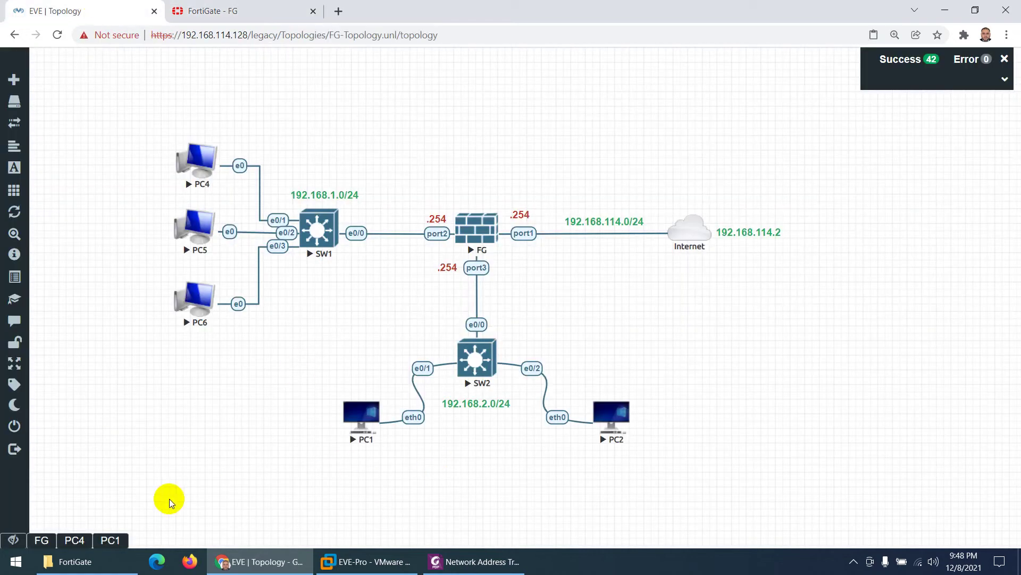
Step: Quit Firefox on PC1, closing both tabs
left_click(110, 540)
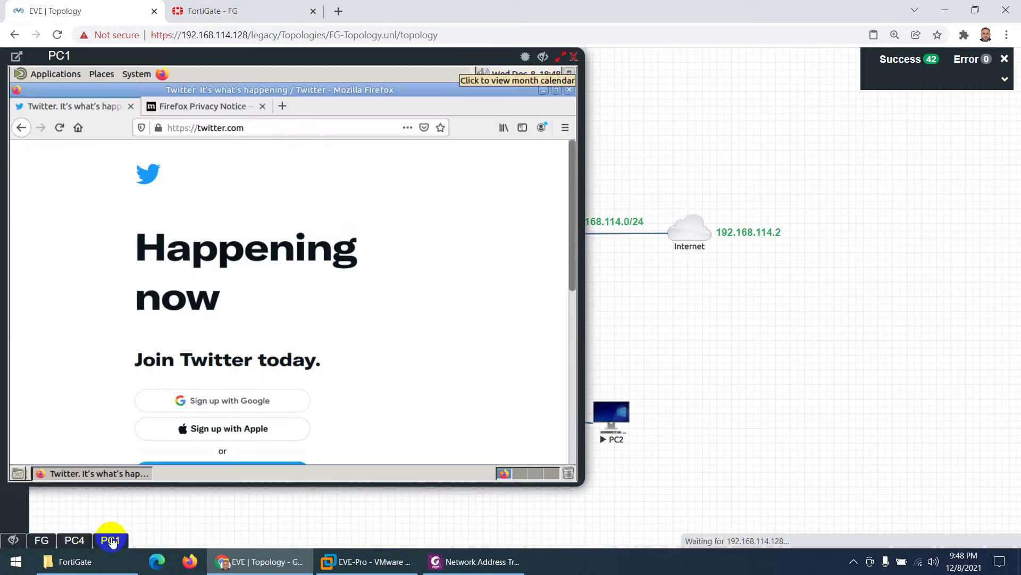
left_click(569, 90)
left_click_drag(379, 57, 526, 73)
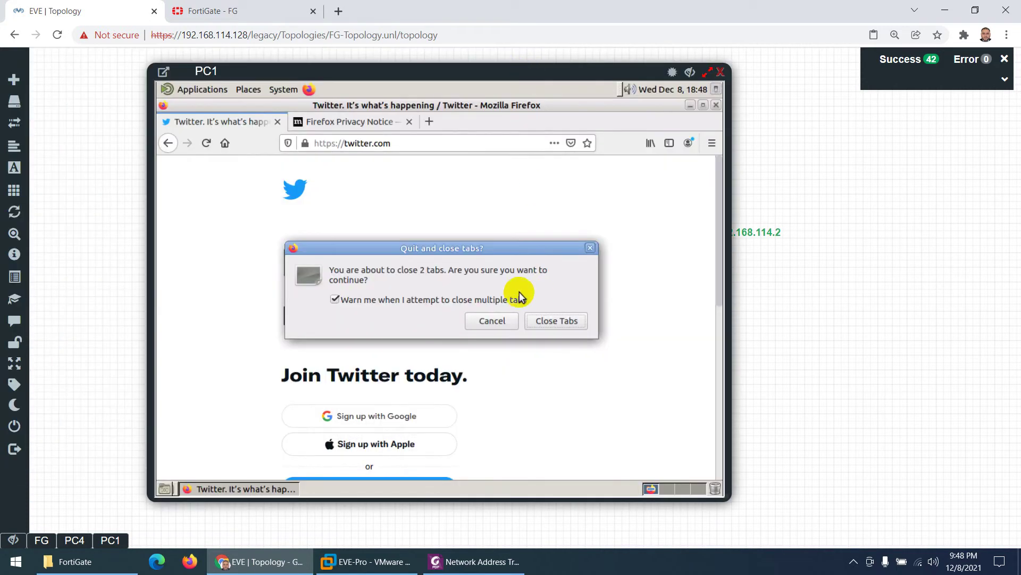
left_click(556, 320)
left_click_drag(405, 72, 511, 69)
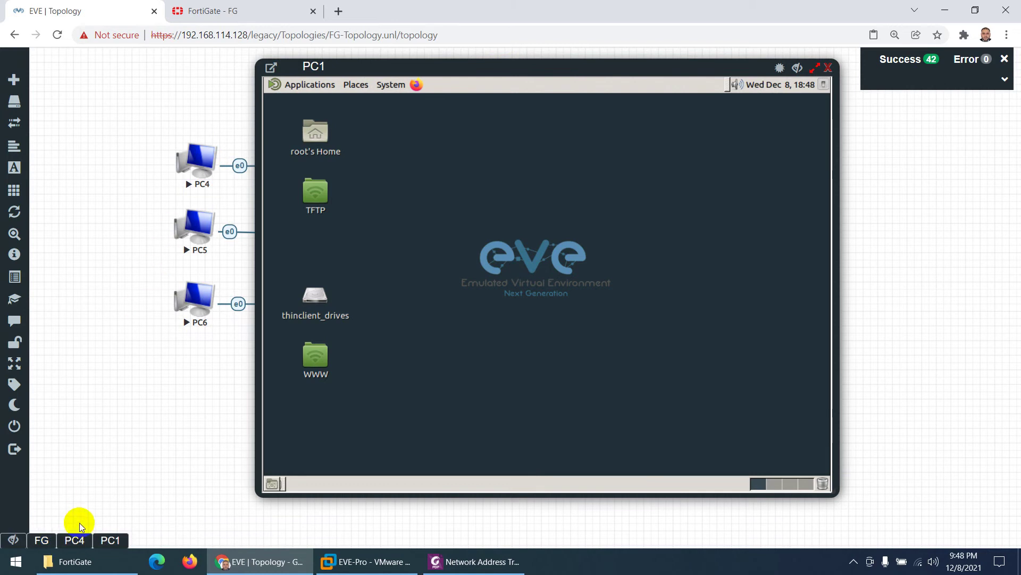
Step: Run ifconfig in a PC4 terminal to confirm its address 192.168.1.3
left_click(74, 540)
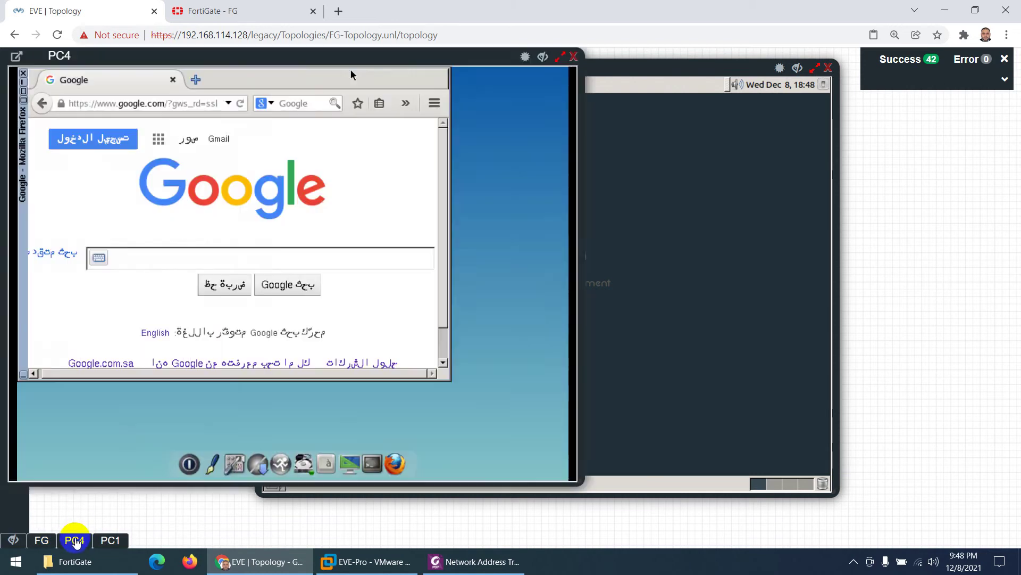
left_click(378, 459)
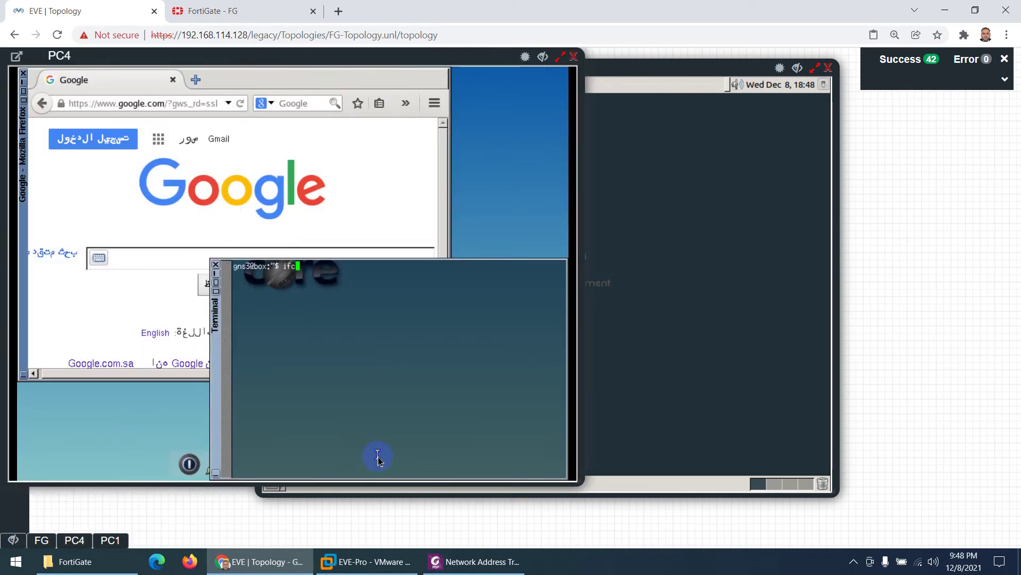
type("ifconfig")
key("Return")
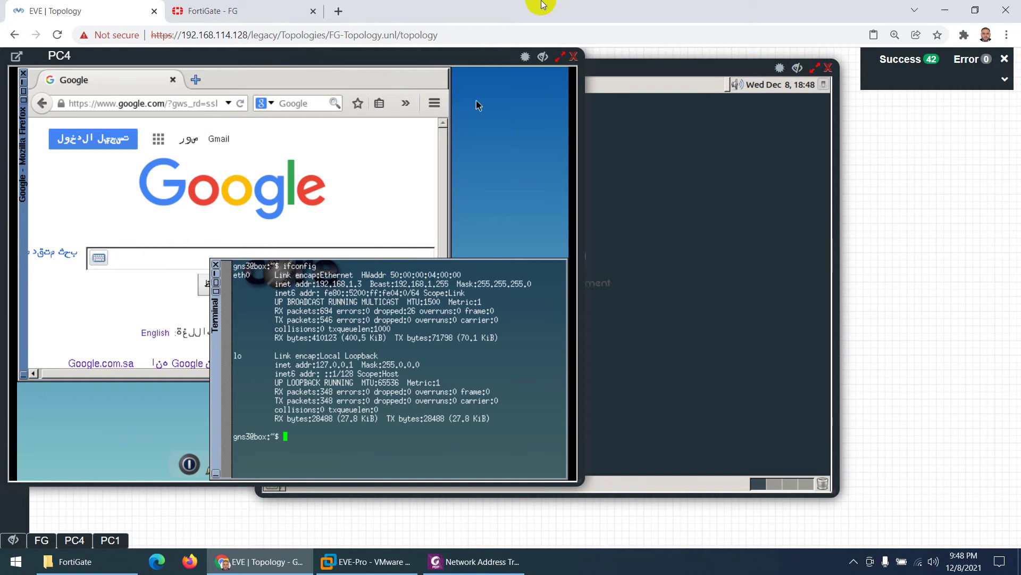
left_click(543, 55)
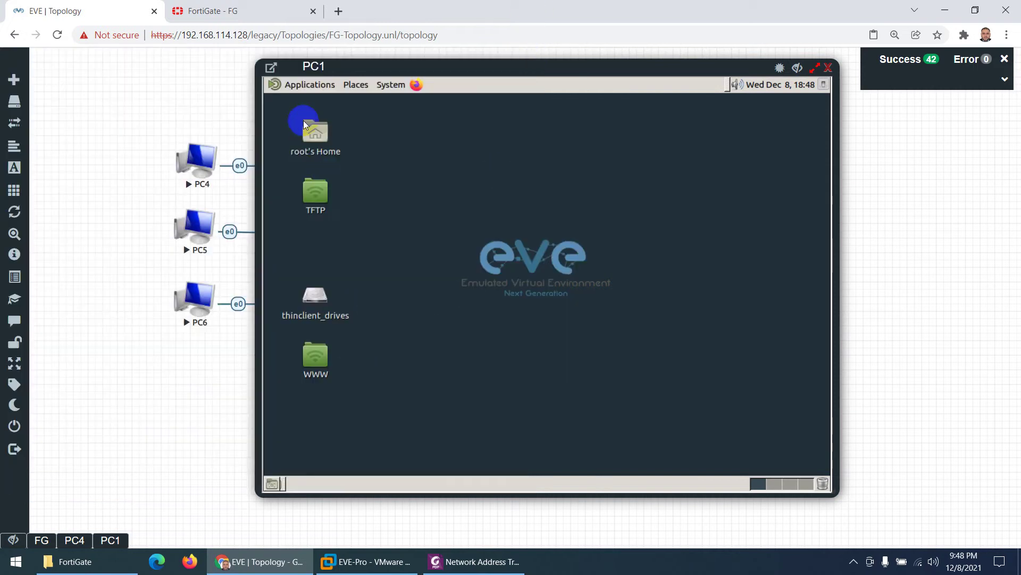
Step: From a PC1 terminal, ping PC4 at 192.168.1.3 with 0% loss and check eth0
left_click(304, 85)
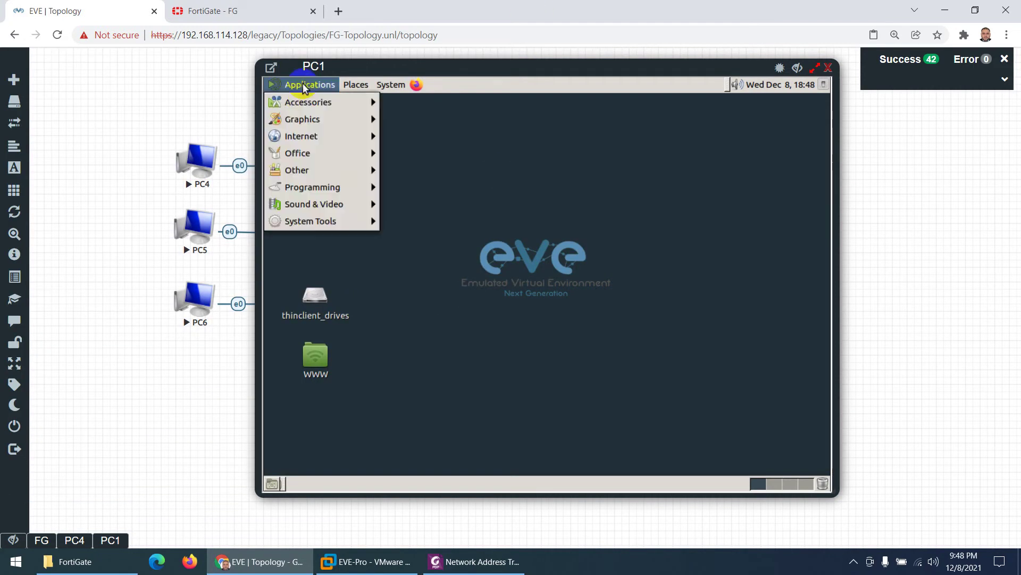
mouse_move(327, 222)
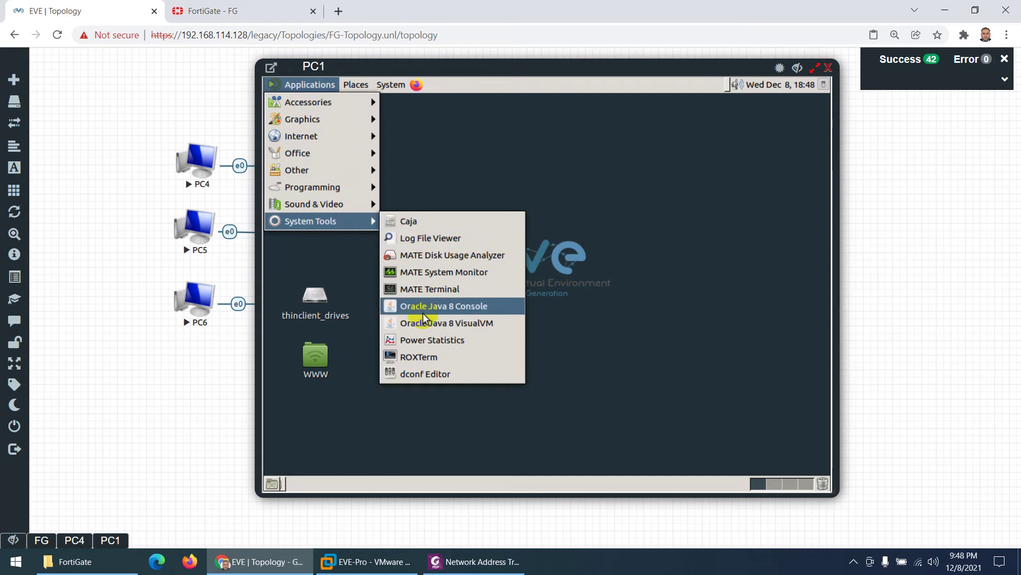
left_click(432, 289)
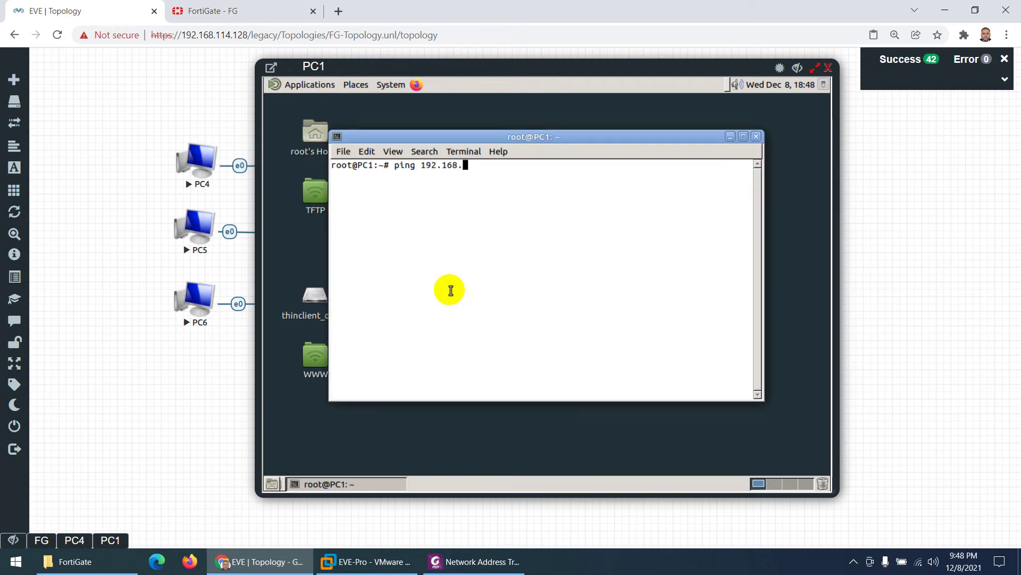
type("ping 192.168.1.3")
key("Return")
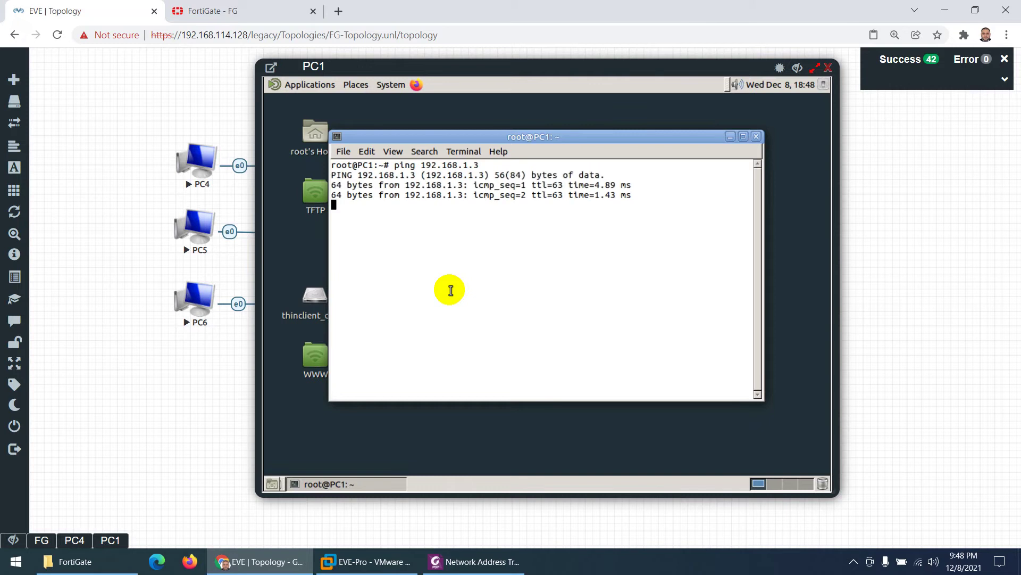
key("ctrl+c")
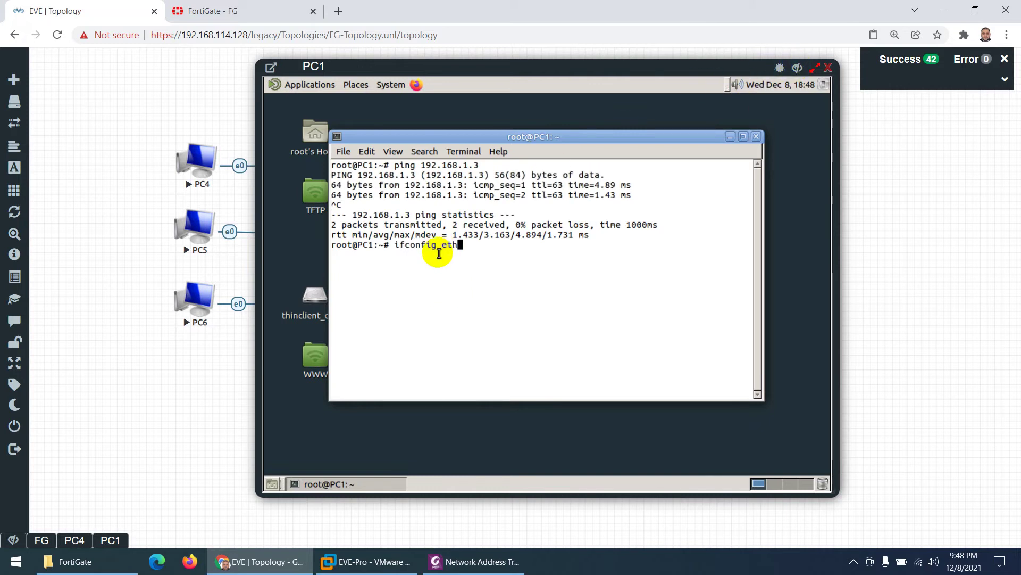
type("ifconfig eth0")
key("Return")
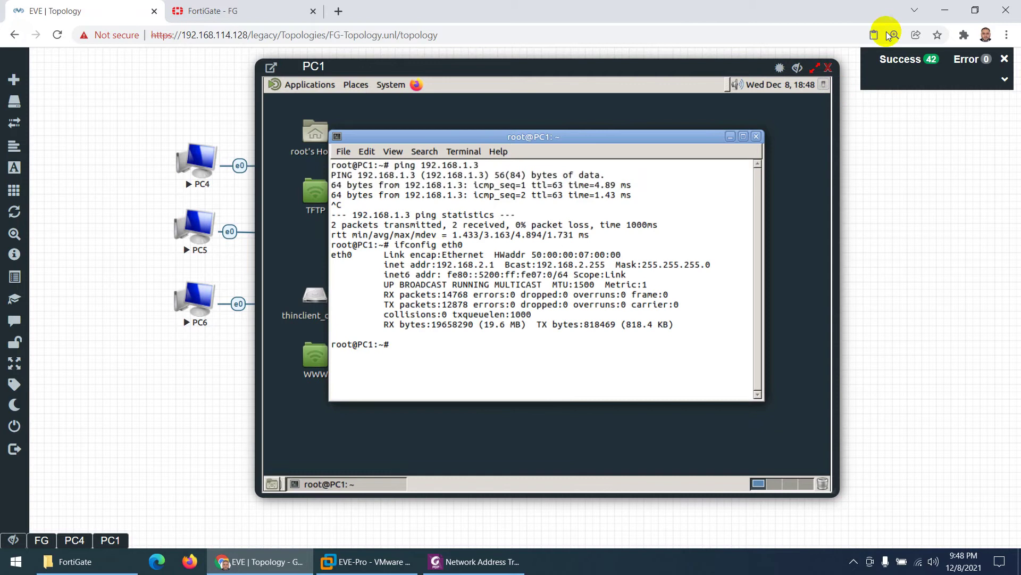
left_click(797, 68)
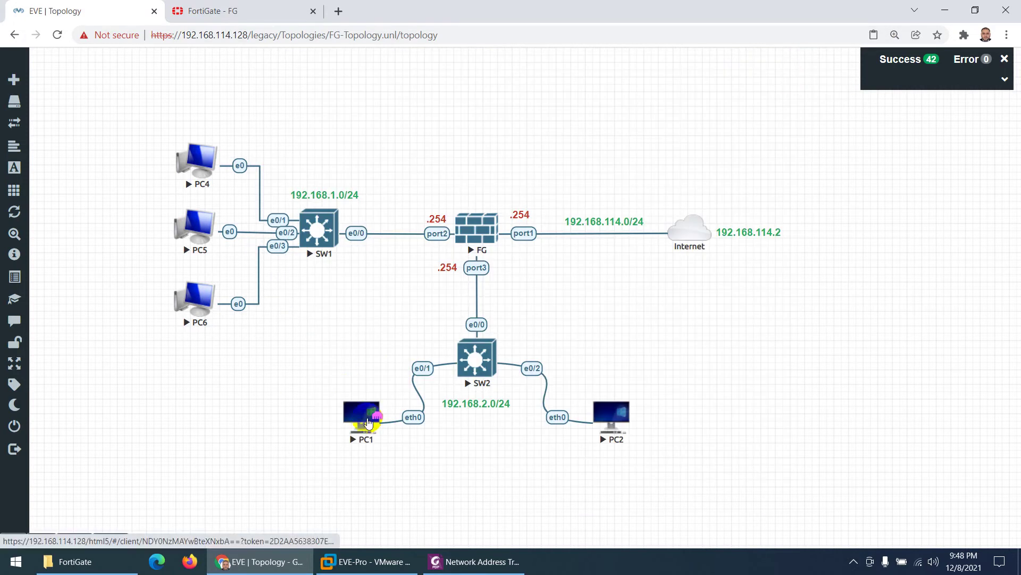
left_click(110, 540)
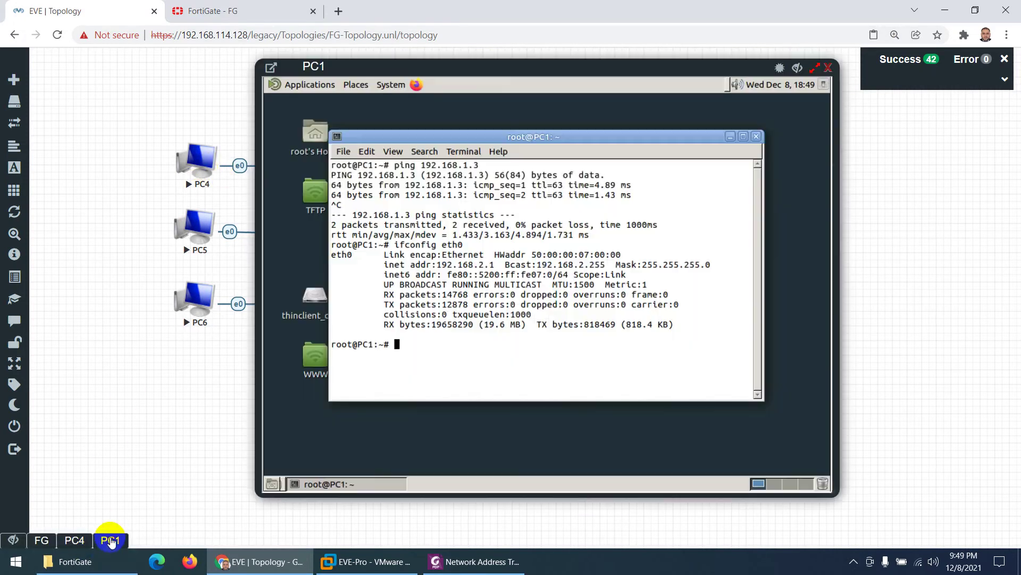
left_click(793, 70)
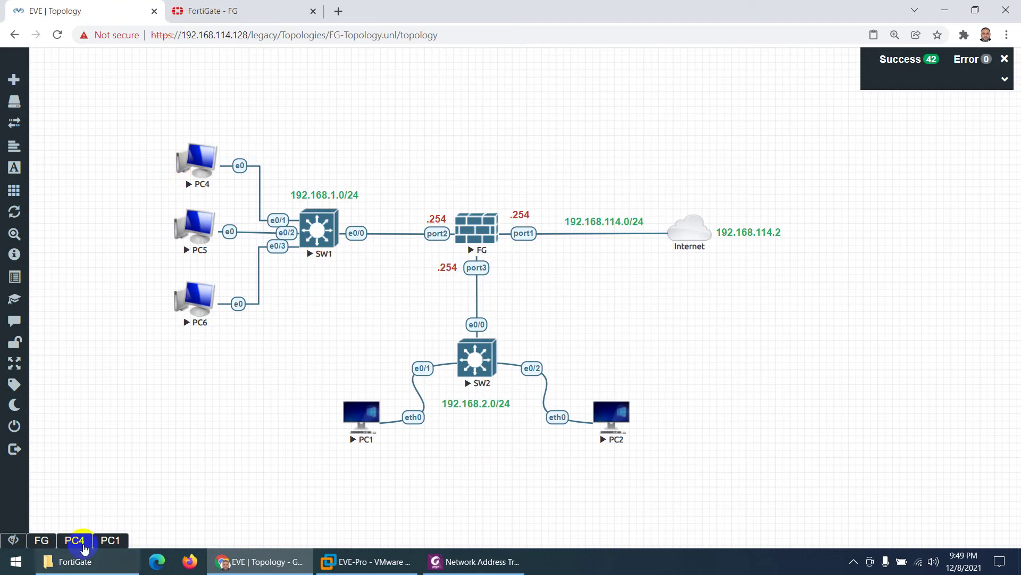
Step: In PC4's Firefox, load PC1's Apache2 page at 192.168.2.1
left_click(75, 540)
left_click(241, 104)
left_click(205, 105)
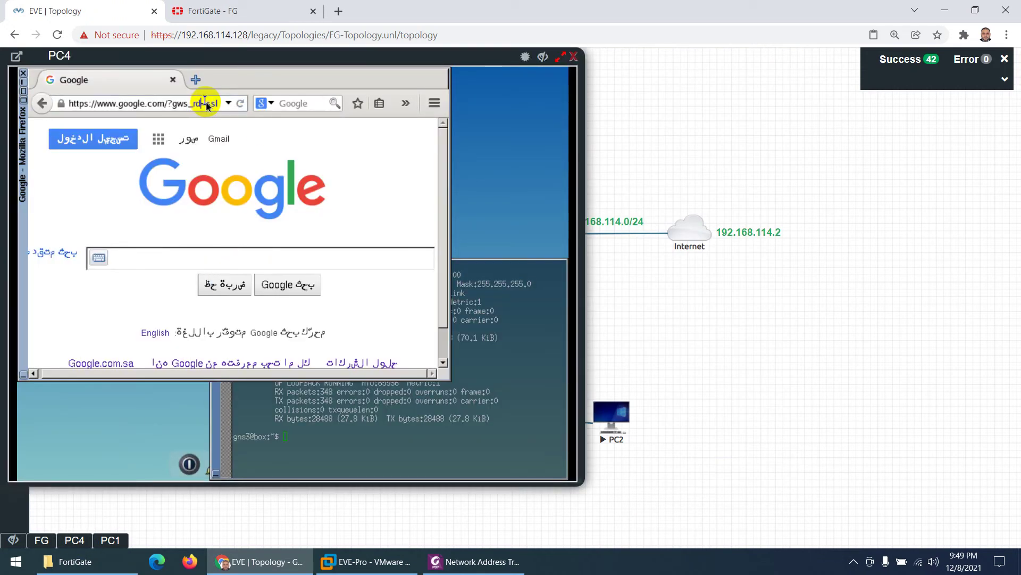
left_click(206, 105)
type("192")
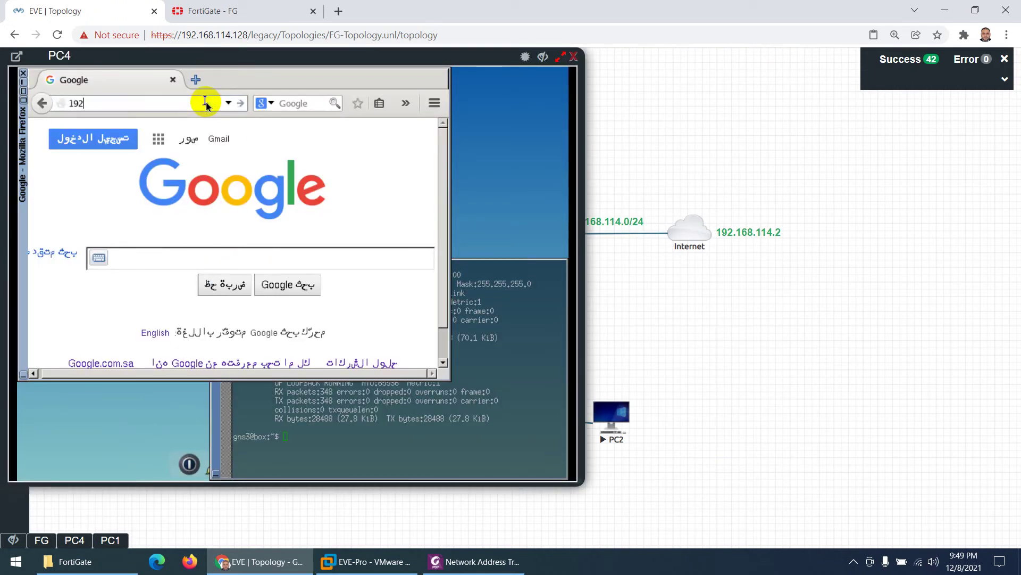
type(".168.2.1")
key("Return")
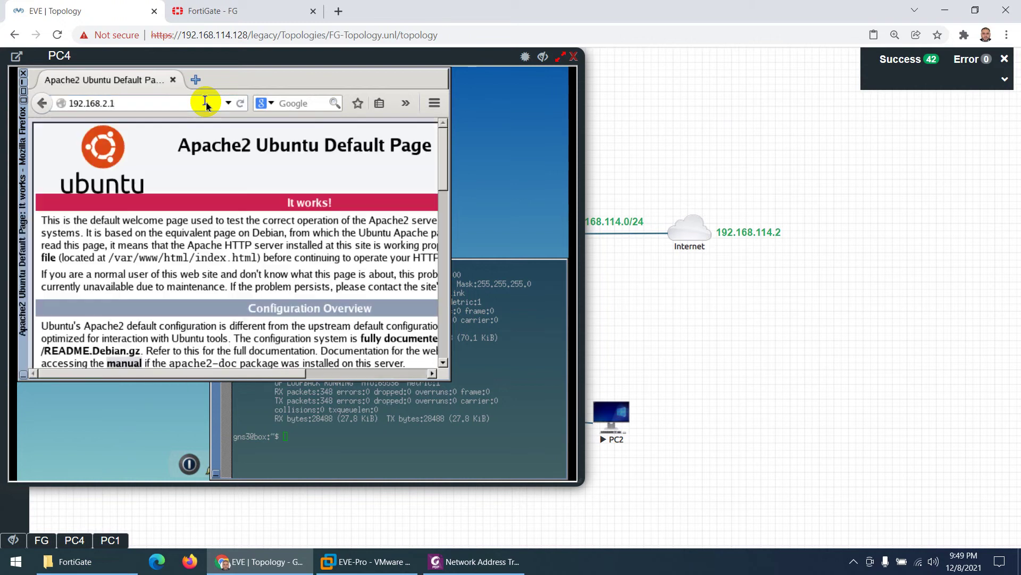
left_click(542, 56)
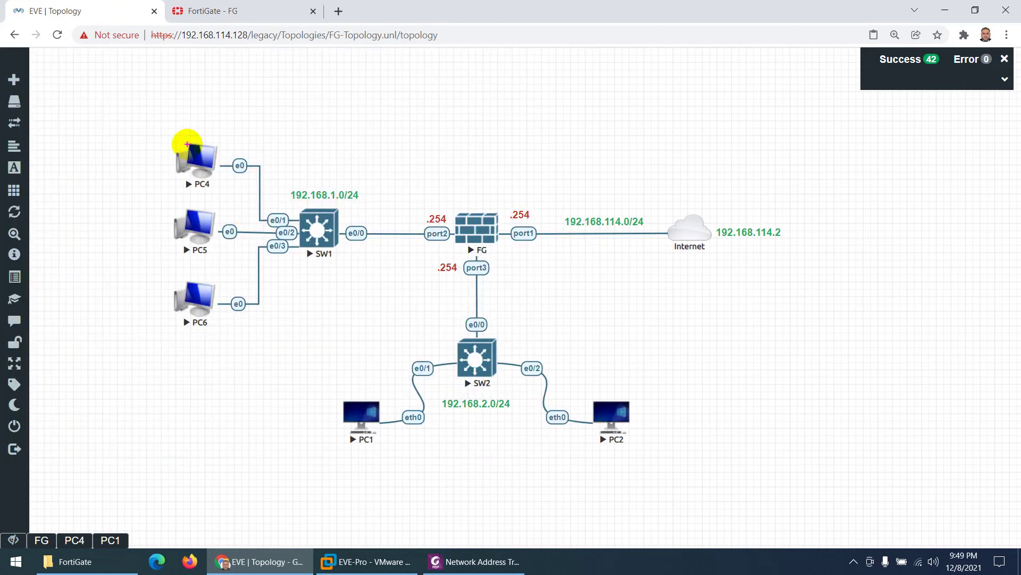
mouse_move(186, 144)
left_mouse_down()
mouse_move(137, 275)
mouse_move(346, 392)
mouse_move(322, 381)
mouse_move(360, 377)
mouse_move(246, 190)
left_mouse_up()
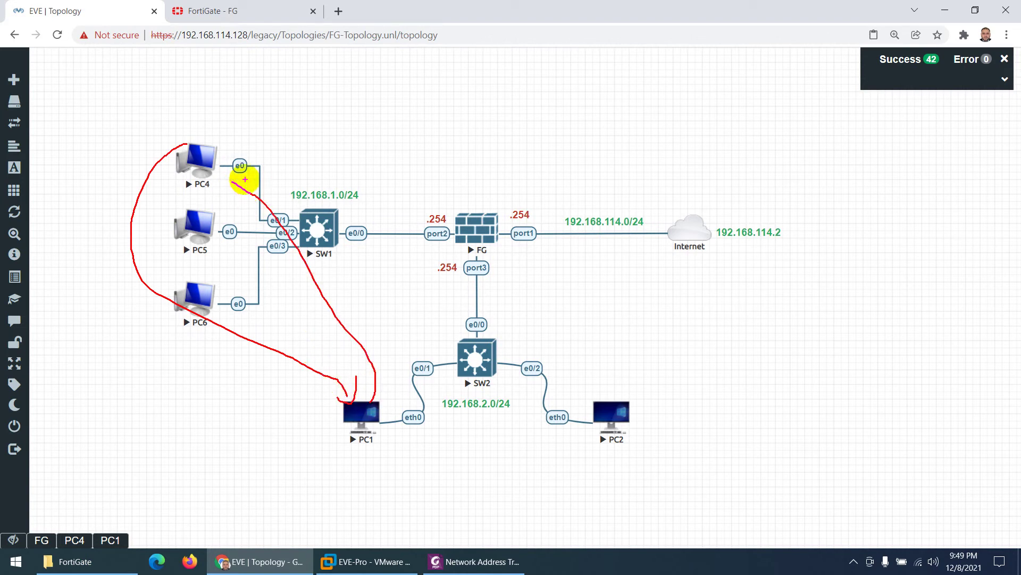
mouse_move(205, 133)
left_mouse_down()
mouse_move(297, 108)
mouse_move(621, 166)
mouse_move(630, 182)
left_mouse_up()
mouse_move(509, 202)
left_mouse_down()
mouse_move(540, 213)
mouse_move(515, 236)
left_mouse_up()
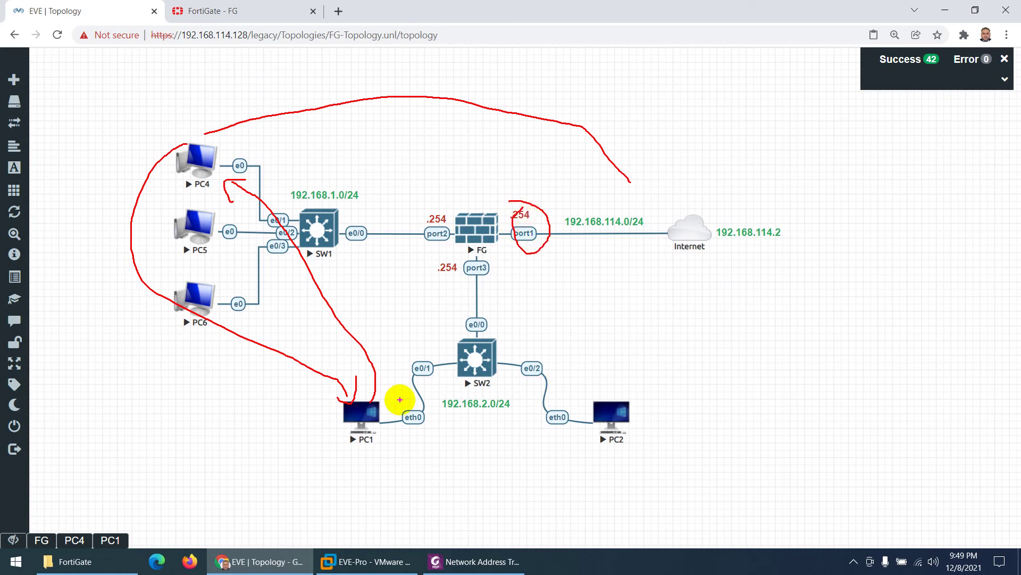
left_click_drag(400, 399, 492, 219)
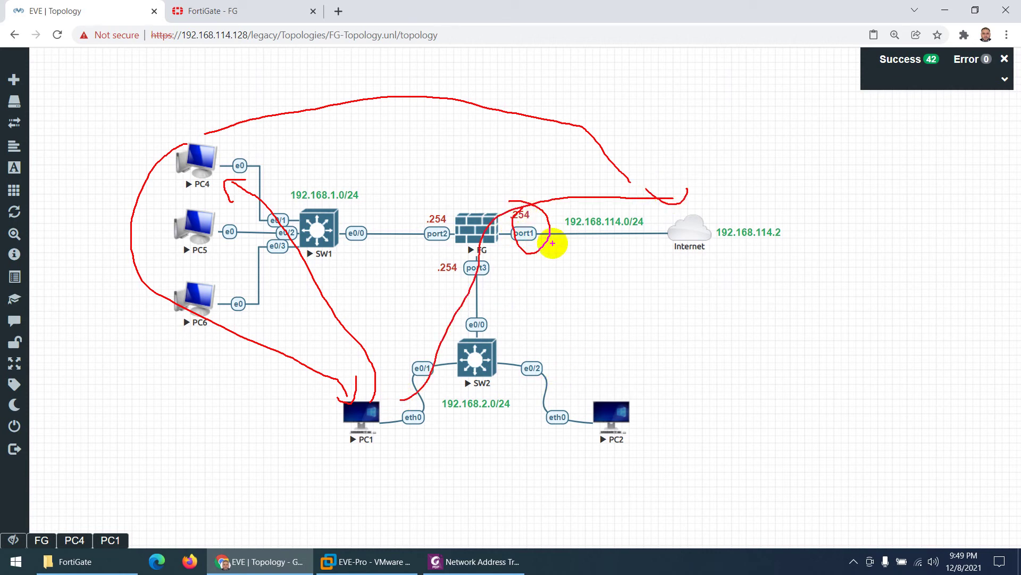
key("Escape")
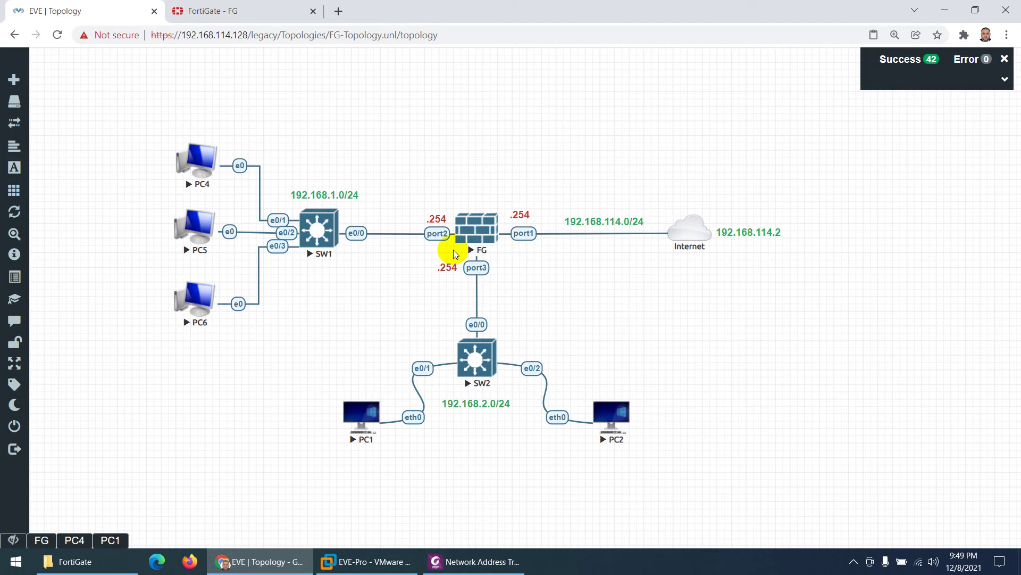
Step: Refresh FortiGate's Forward Traffic log and scroll through the new entries
left_click(213, 11)
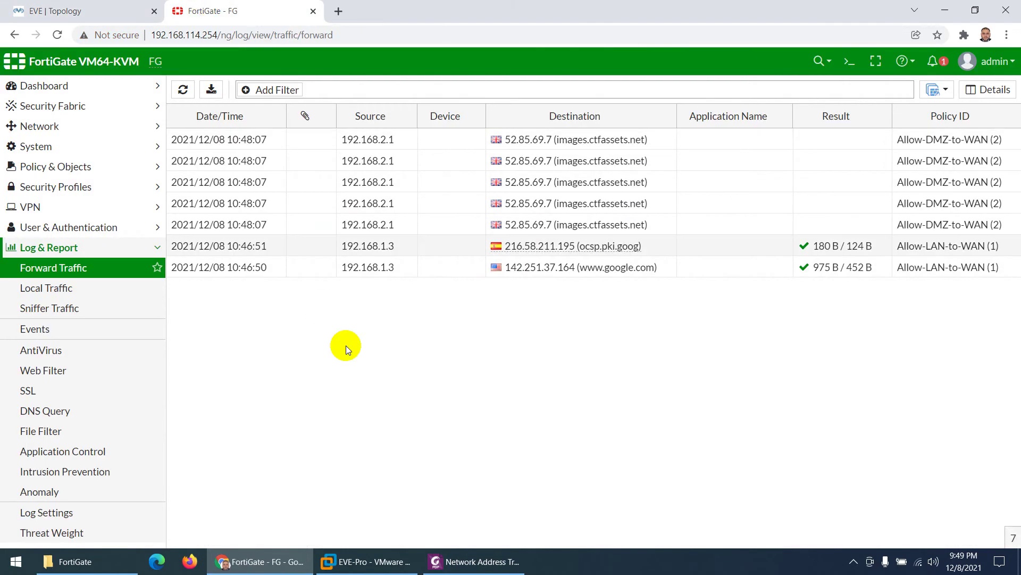
left_click(183, 89)
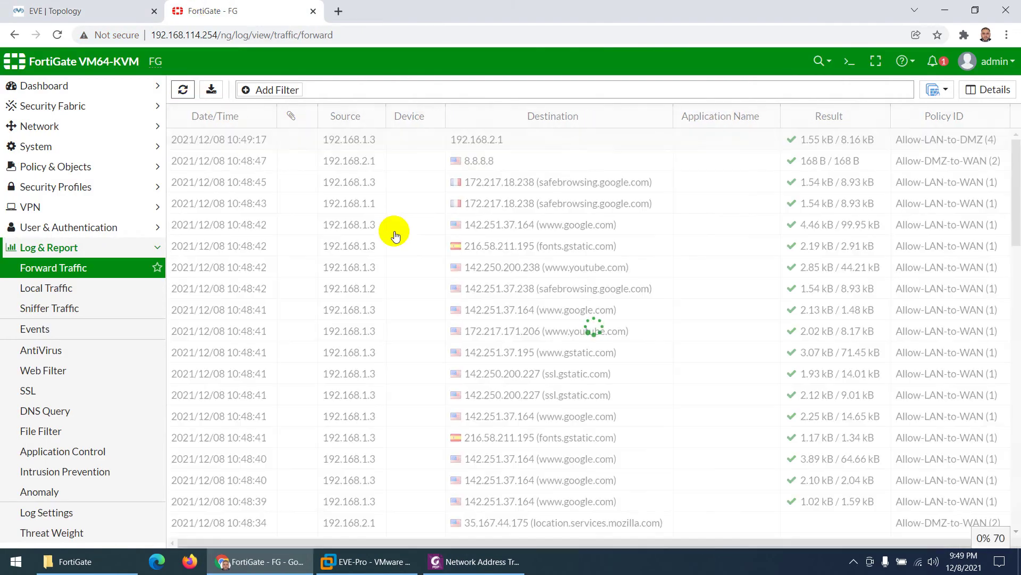
scroll(462, 215, "down", 15)
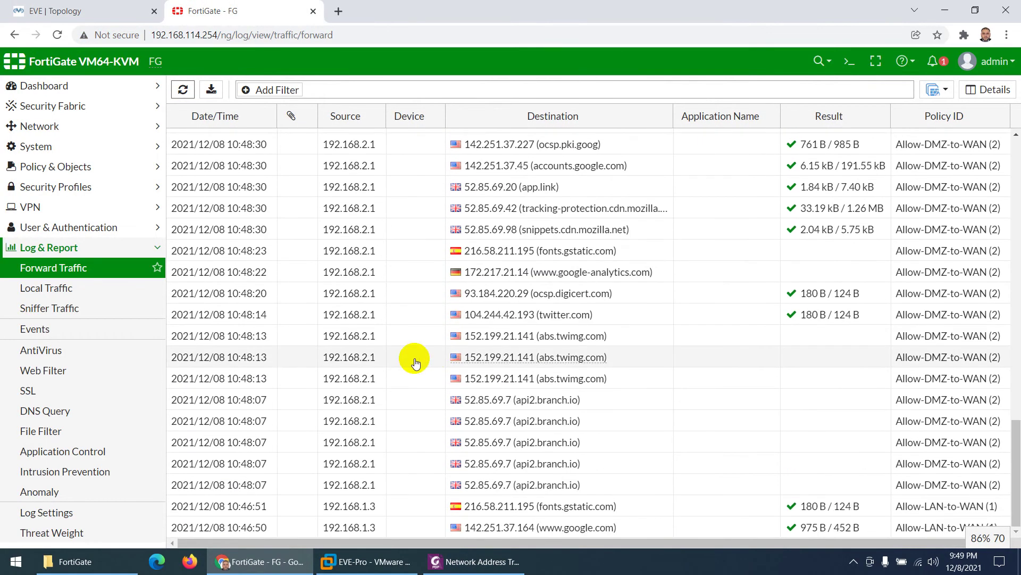
Step: Review the Status, Security, Network (Routing widget) and Users & Devices dashboards
left_click(44, 88)
left_click(35, 106)
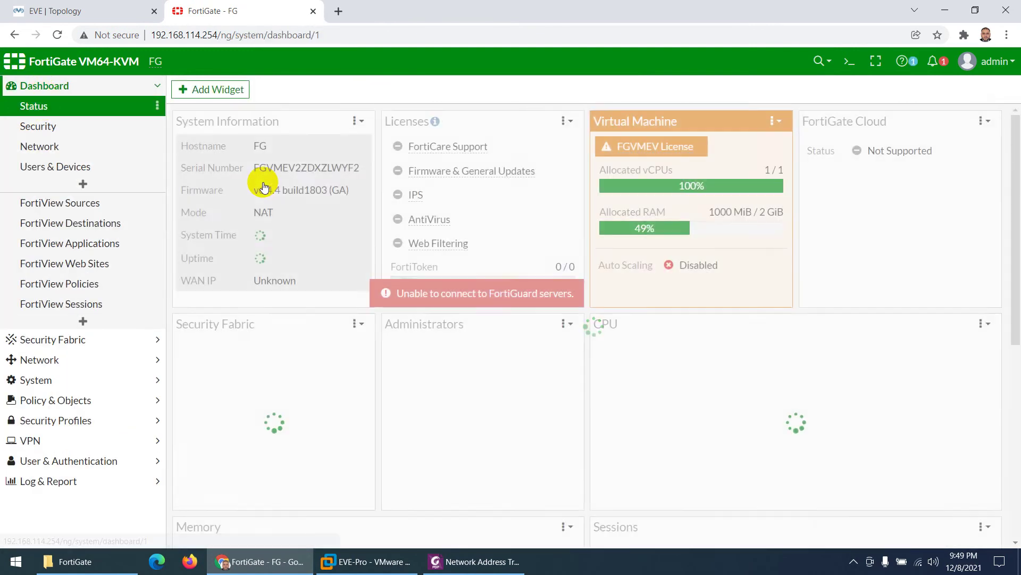
left_click(39, 126)
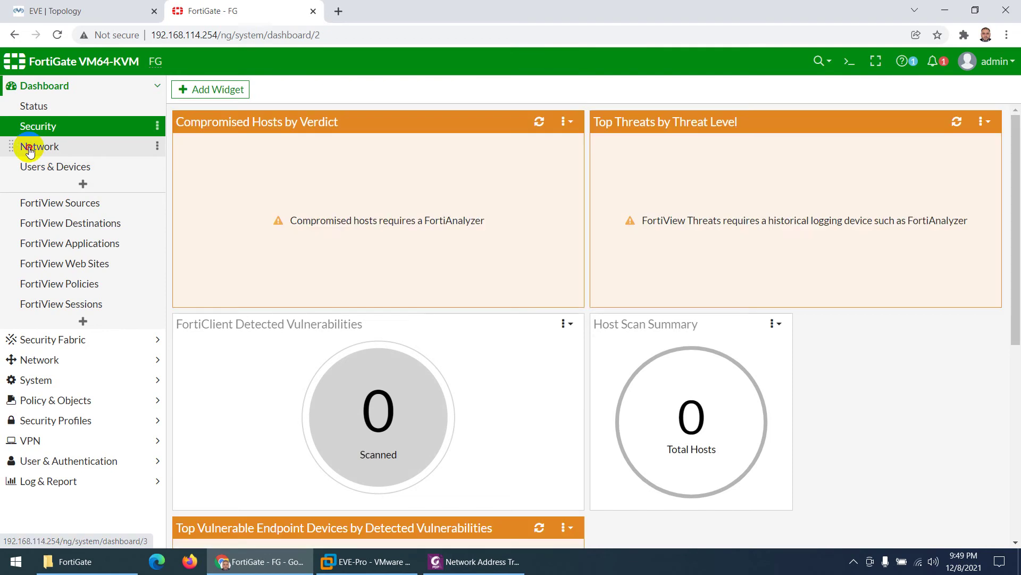
left_click(31, 145)
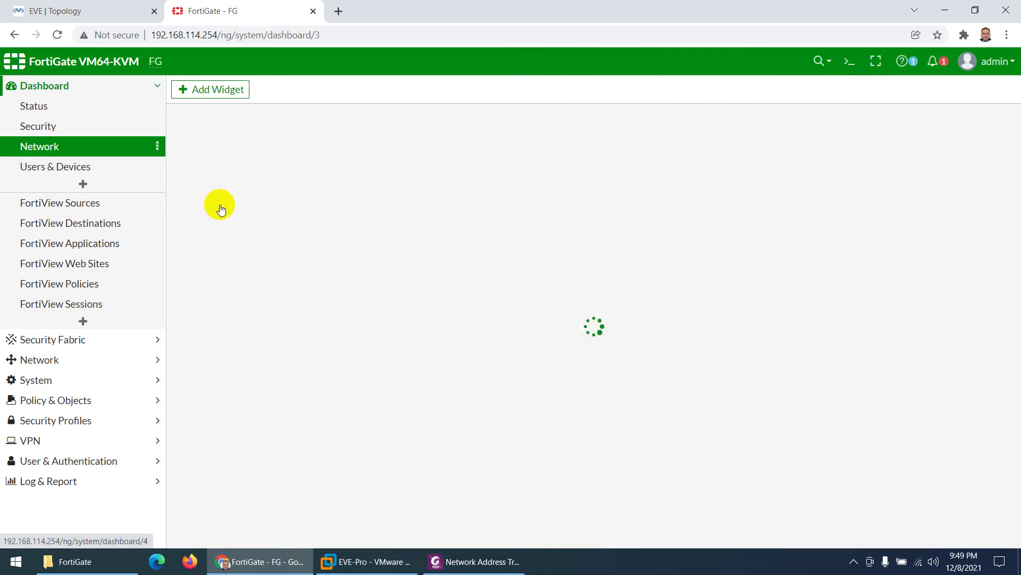
left_click(364, 221)
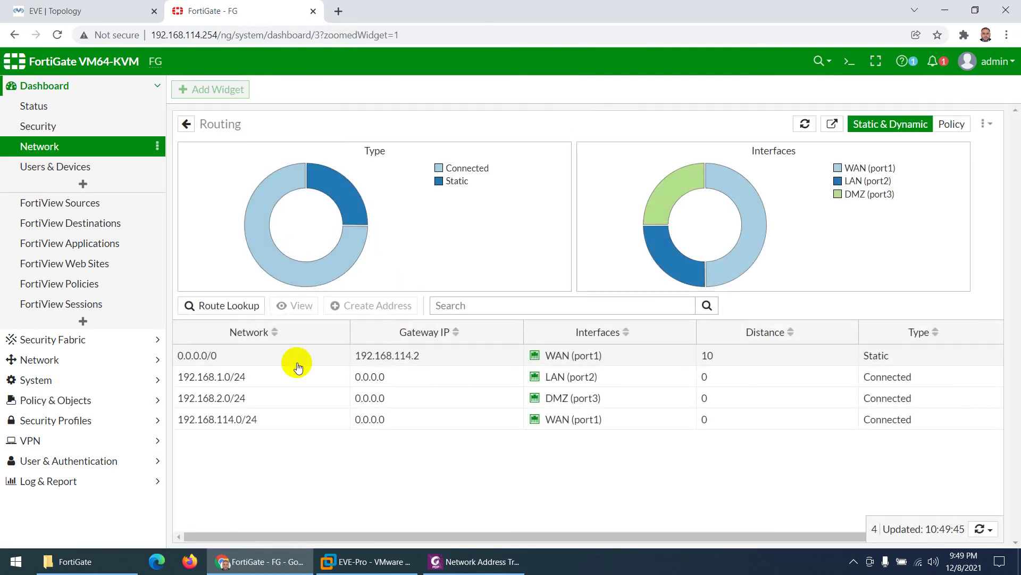
left_click(71, 166)
Step: Review FortiView by sources, destinations, applications, web sites, policies (73 DMZ, 16 LAN sessions) and sessions
left_click(85, 202)
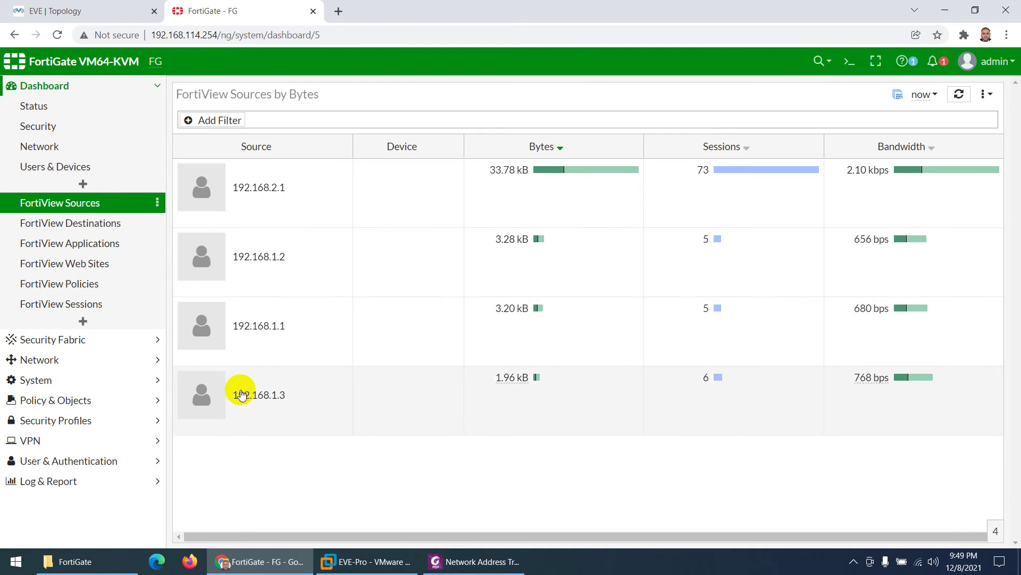
left_click(73, 228)
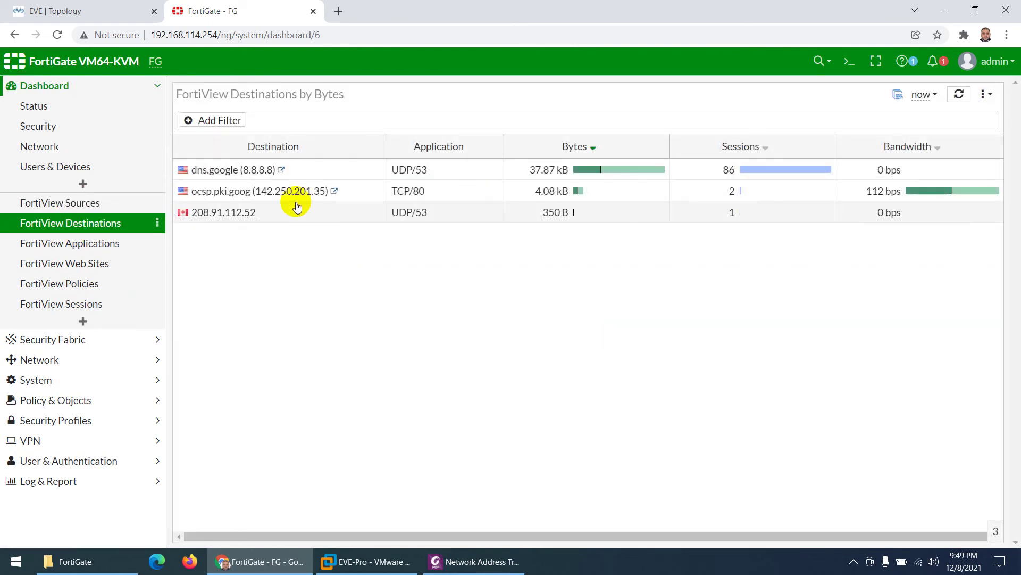
left_click(98, 243)
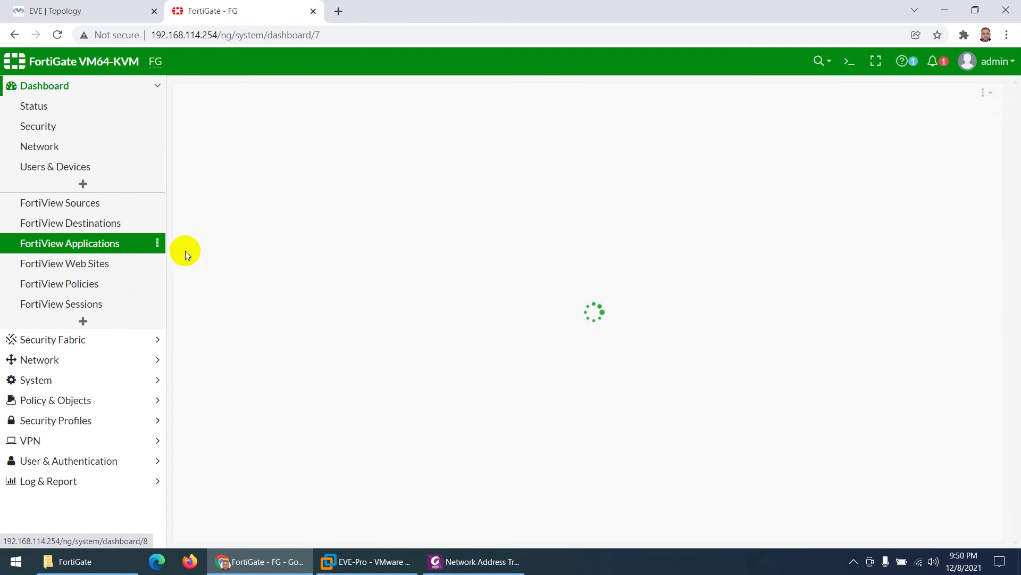
left_click(84, 266)
left_click(87, 283)
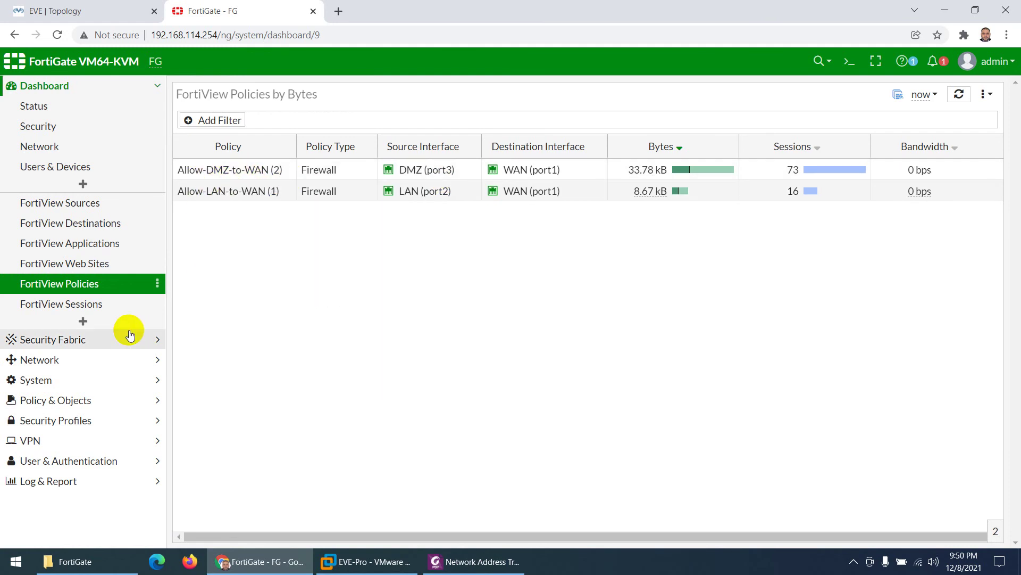
left_click(77, 306)
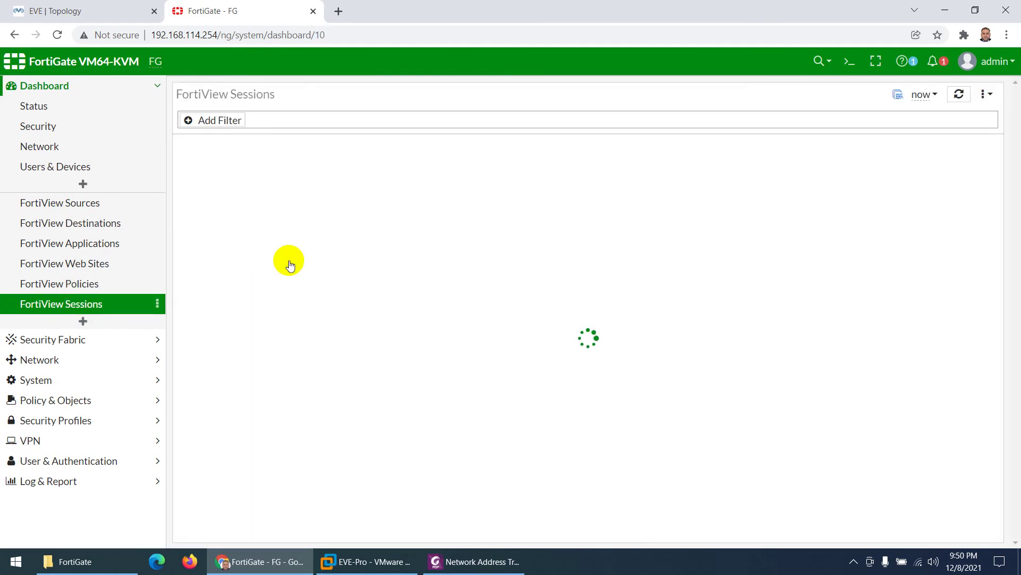
scroll(379, 288, "down", 10)
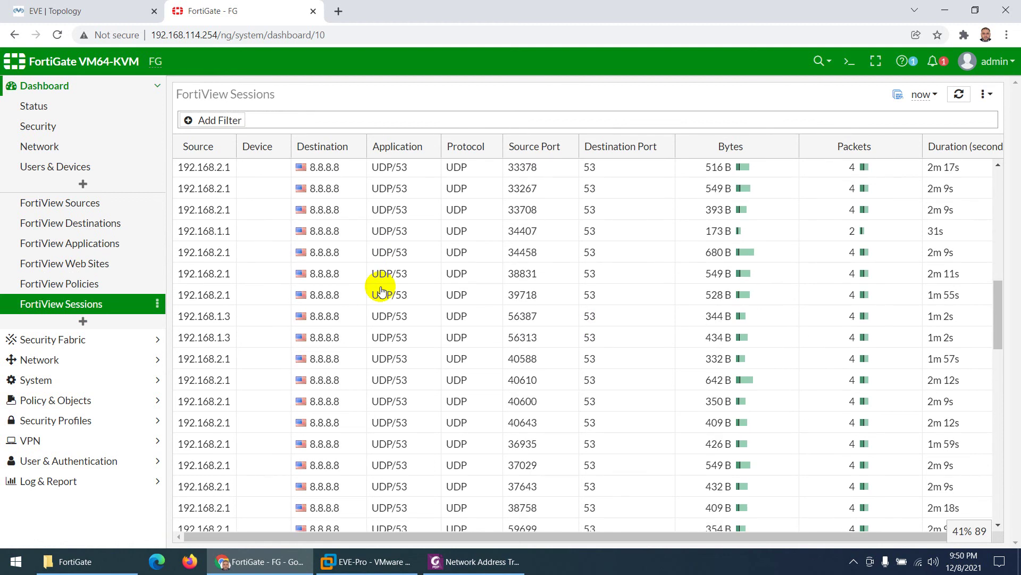
scroll(381, 285, "up", 8)
scroll(415, 273, "down", 10)
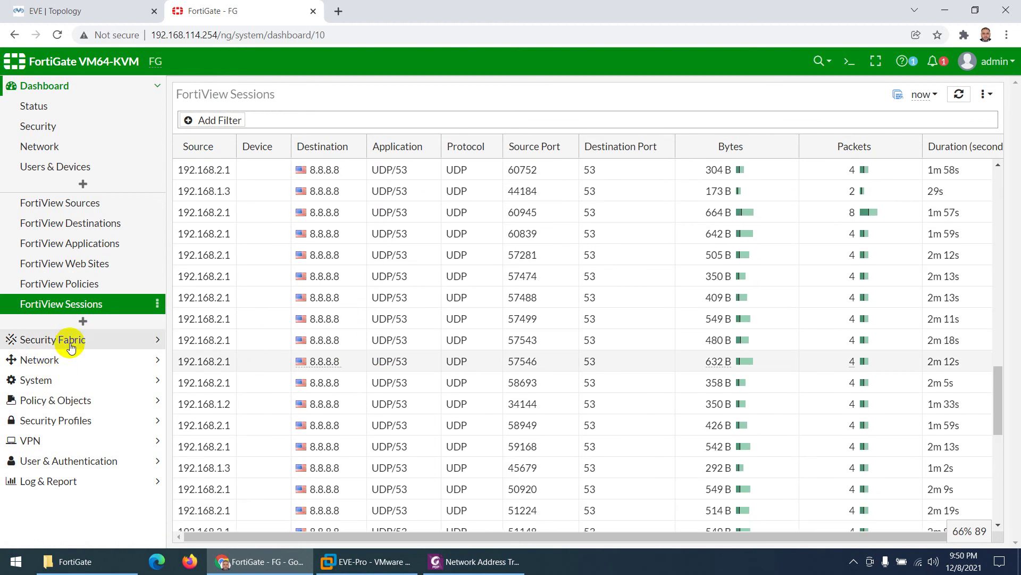
left_click(34, 104)
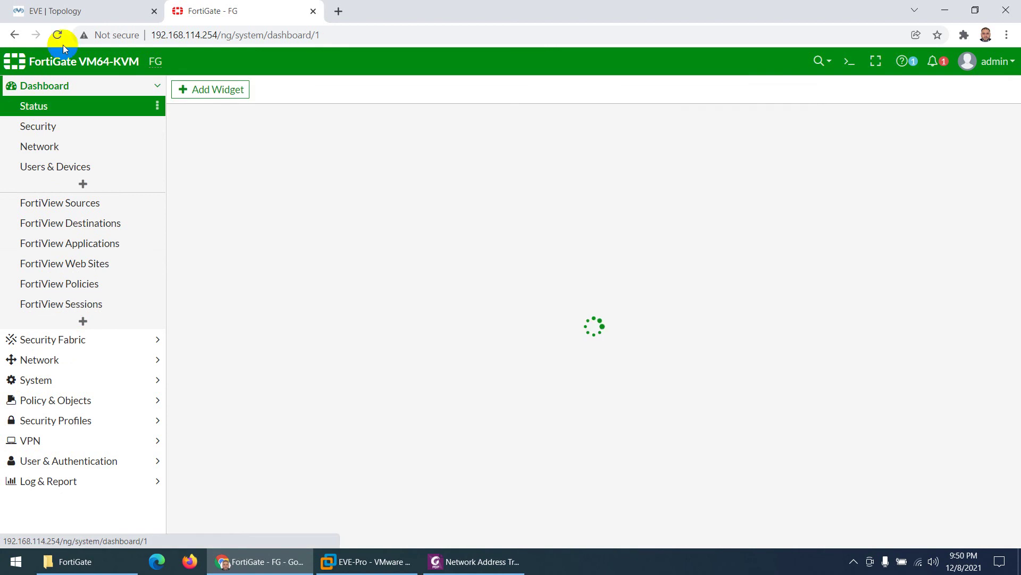
left_click(69, 7)
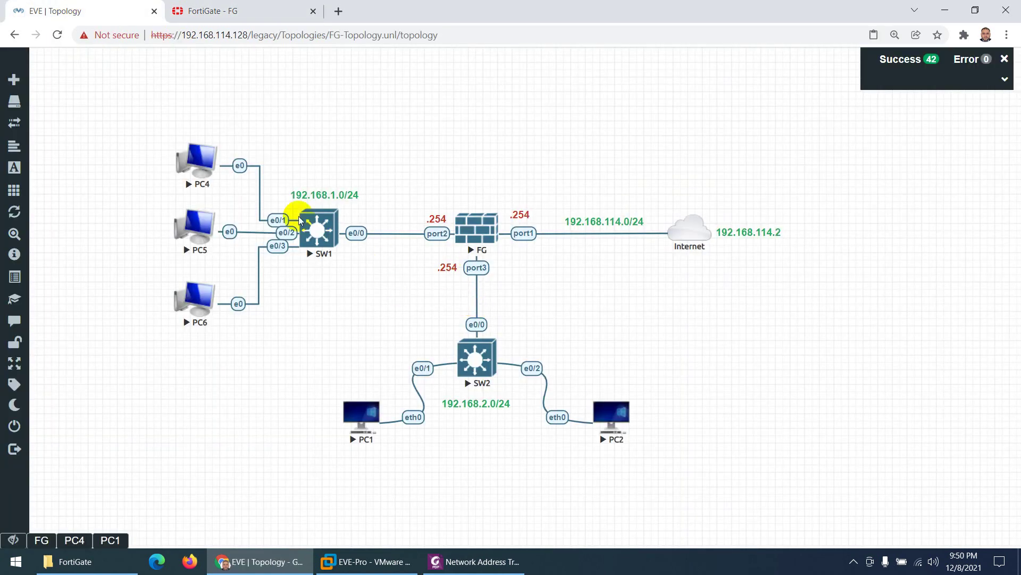